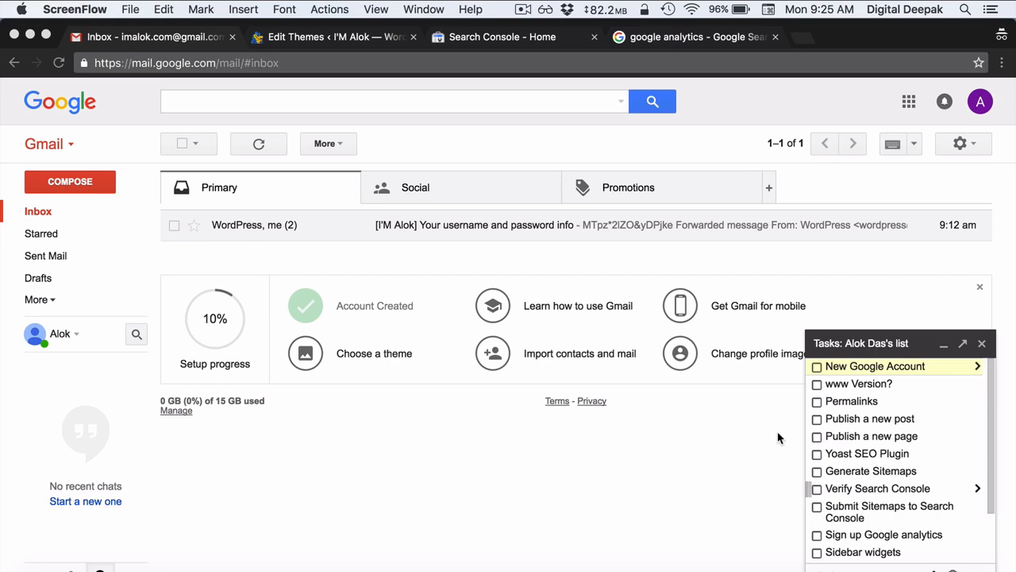
# - Tick off New Google Account in Gmail Tasks, check the account e-mail, then return to the theme editor
pyautogui.click(817, 370)
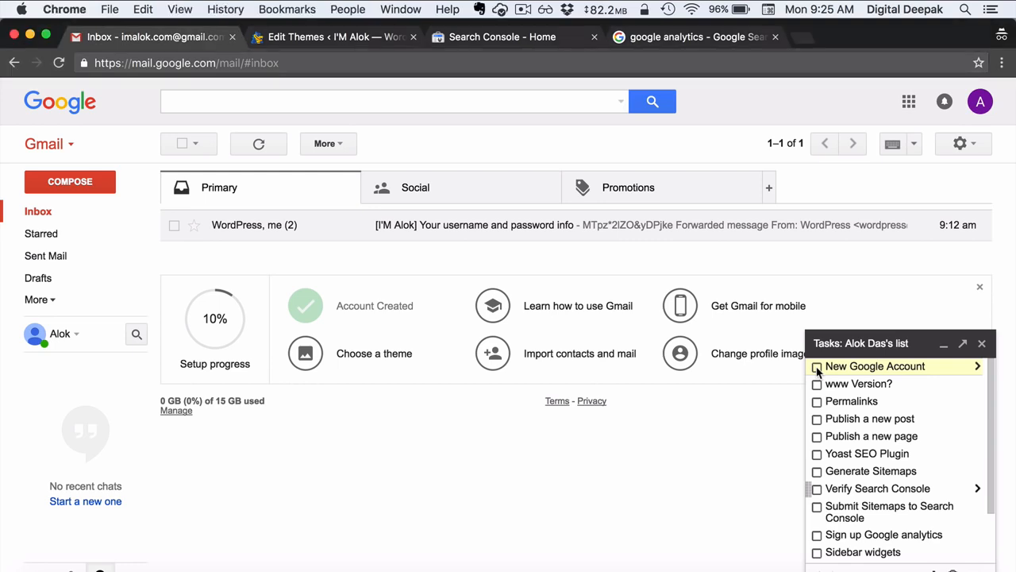
pyautogui.click(818, 369)
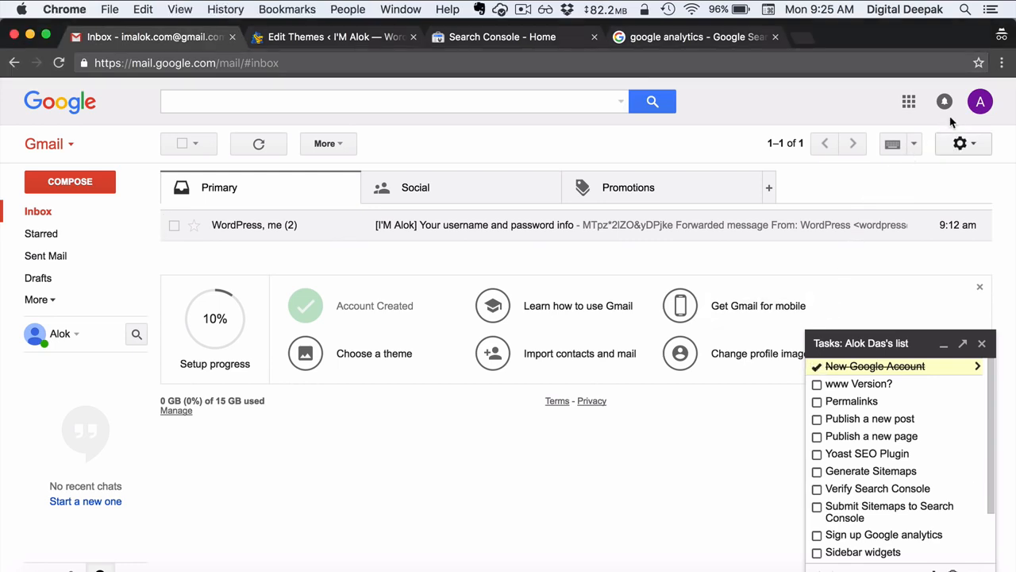
pyautogui.click(980, 102)
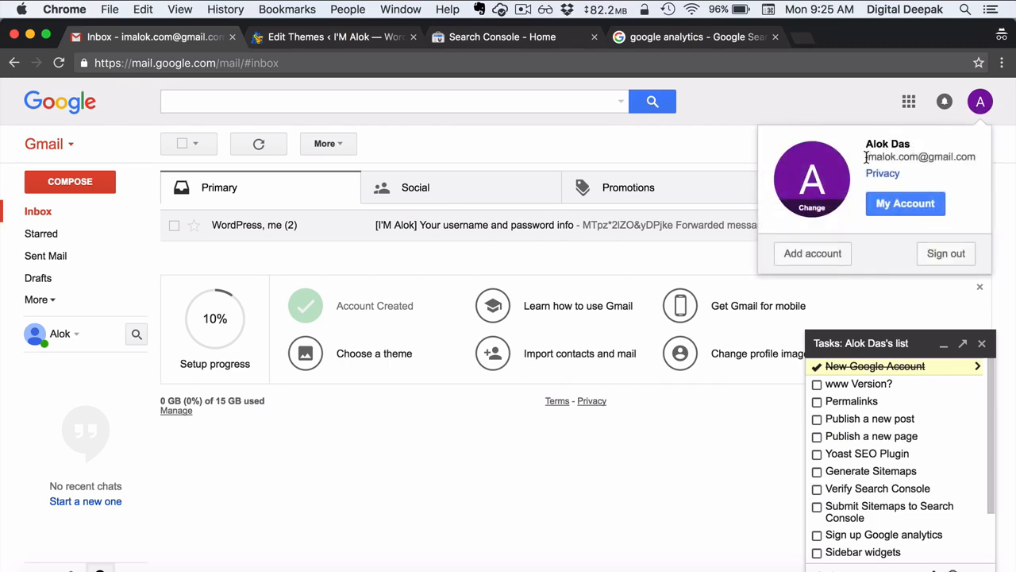
pyautogui.moveTo(866, 156); pyautogui.dragTo(974, 151)
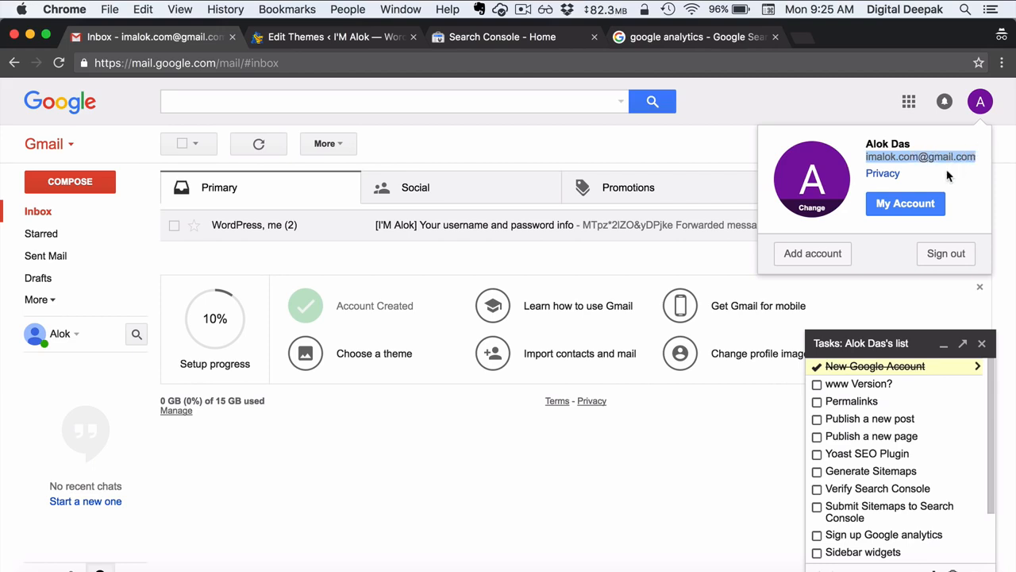
pyautogui.click(691, 450)
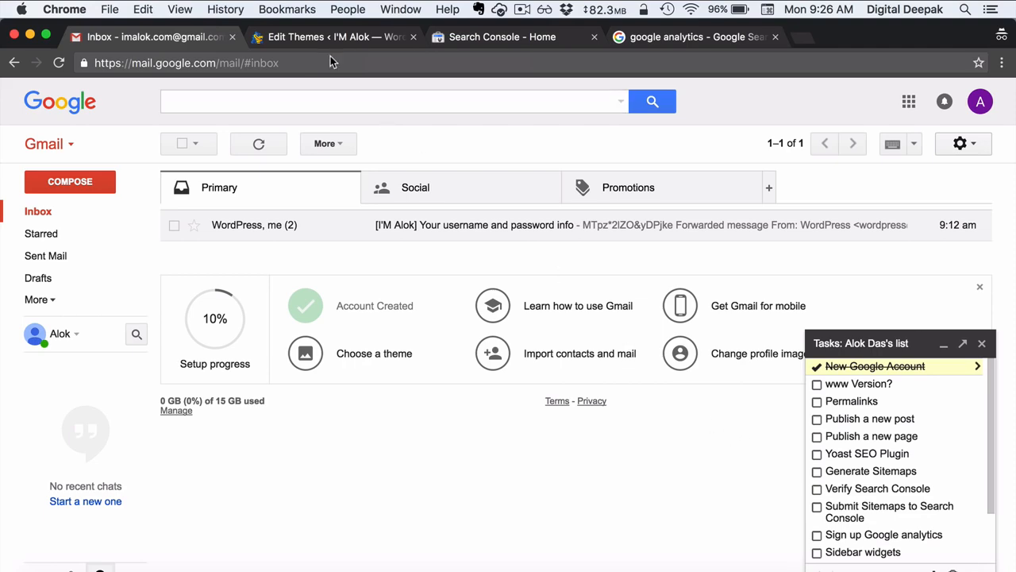
pyautogui.click(316, 38)
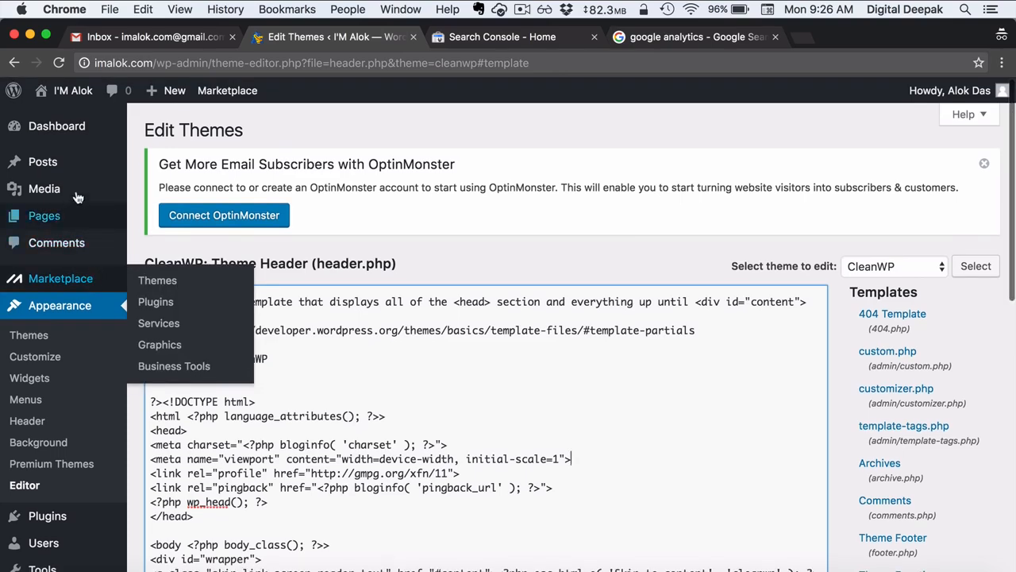
# - Open the WordPress General Settings page from the Dashboard
pyautogui.click(68, 134)
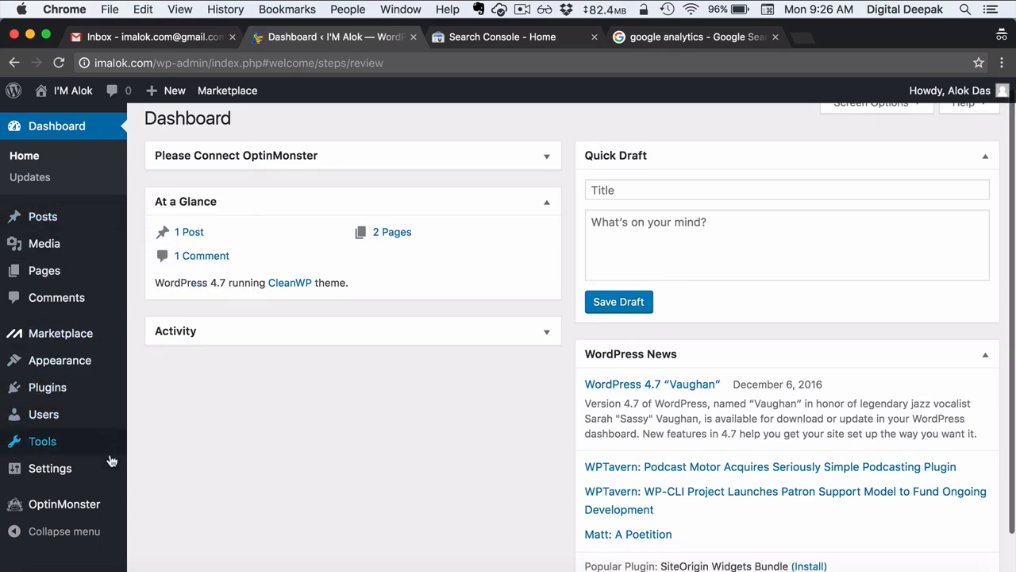
pyautogui.moveTo(108, 476)
pyautogui.click(154, 436)
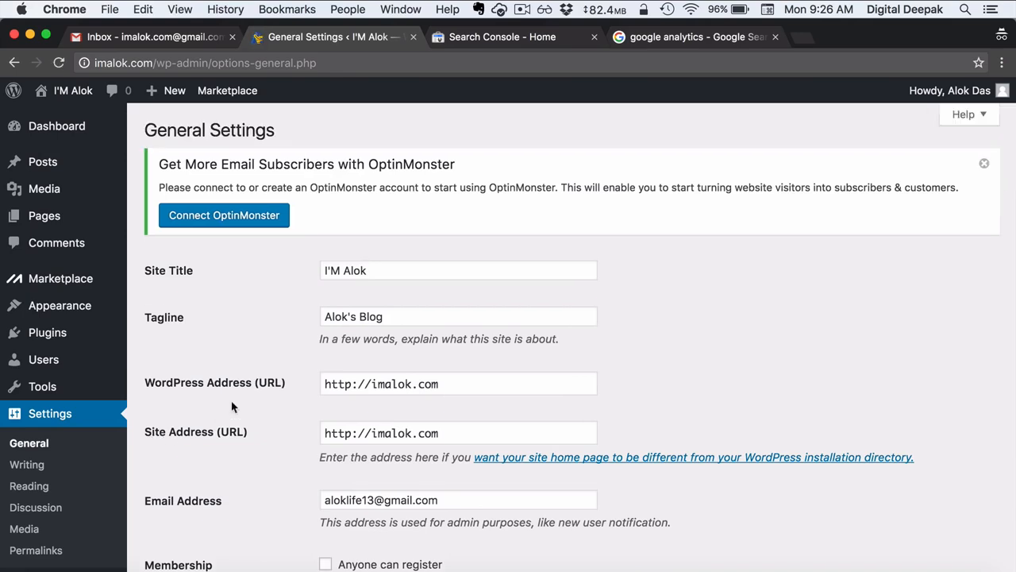
pyautogui.scroll(-2, 284, 356)
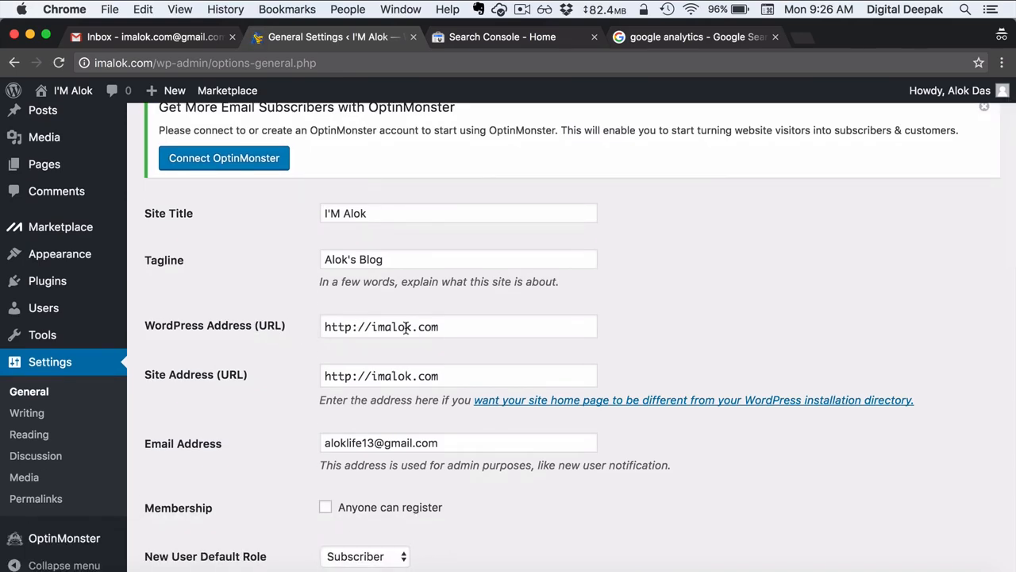
# - Open the live I'M Alok blog in its own tab, then start a blank new tab
pyautogui.moveTo(95, 98)
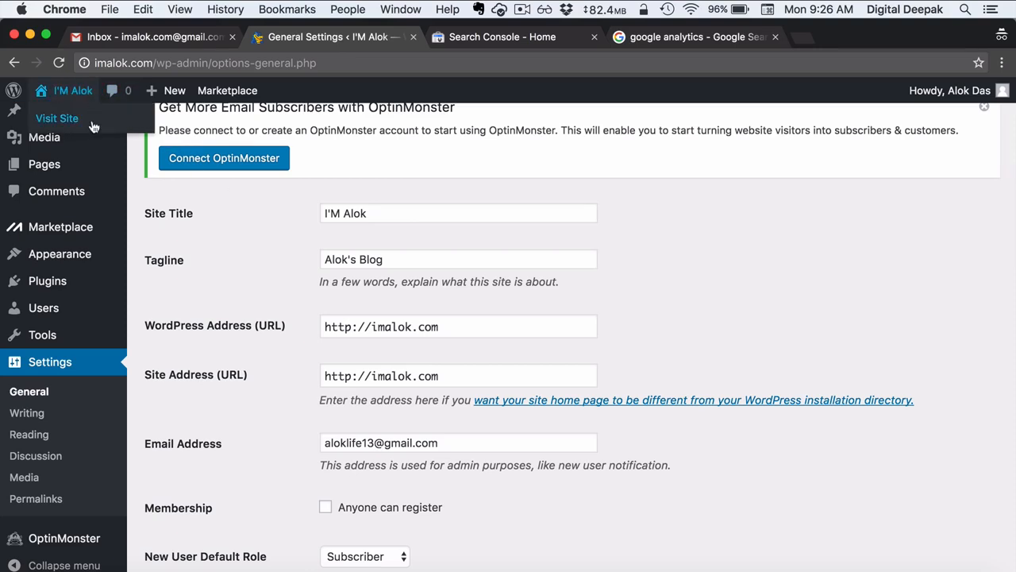
pyautogui.rightClick(94, 119)
pyautogui.click(111, 130)
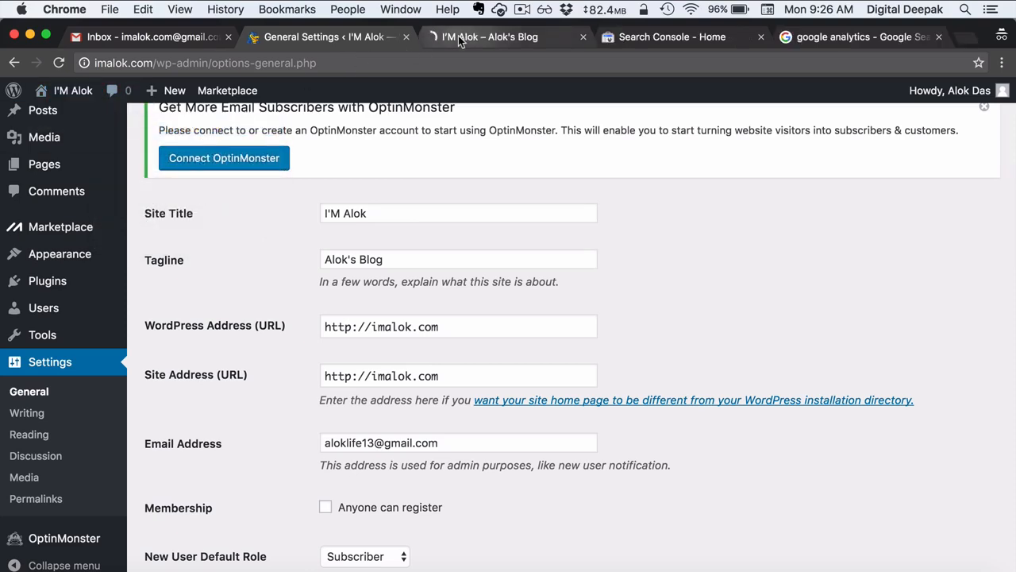
pyautogui.click(458, 35)
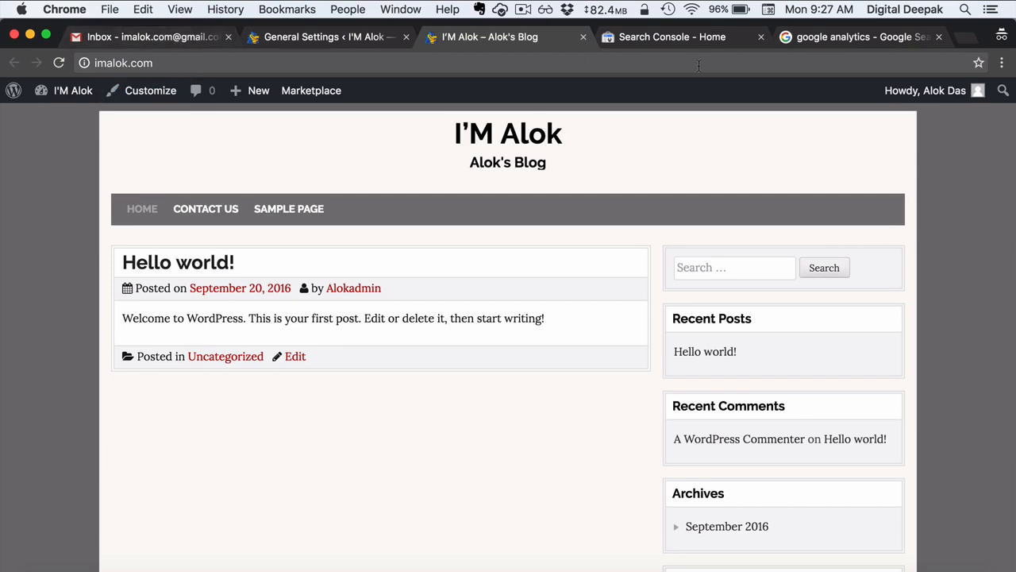
pyautogui.click(965, 36)
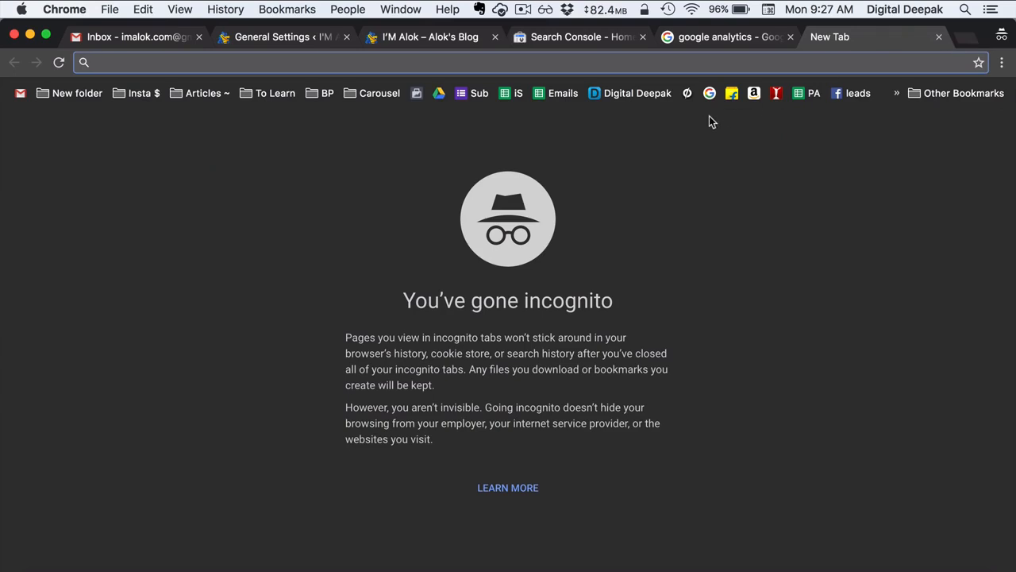
# - Load neilpatel.com, then replace it with quicksprout.com in the new tab
pyautogui.write('neil')
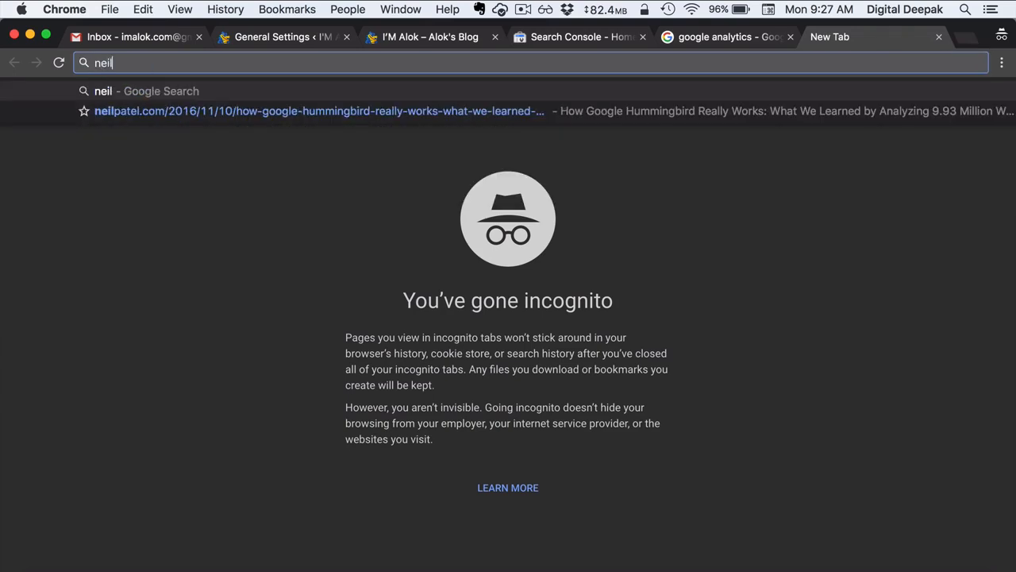
pyautogui.write('patel.com')
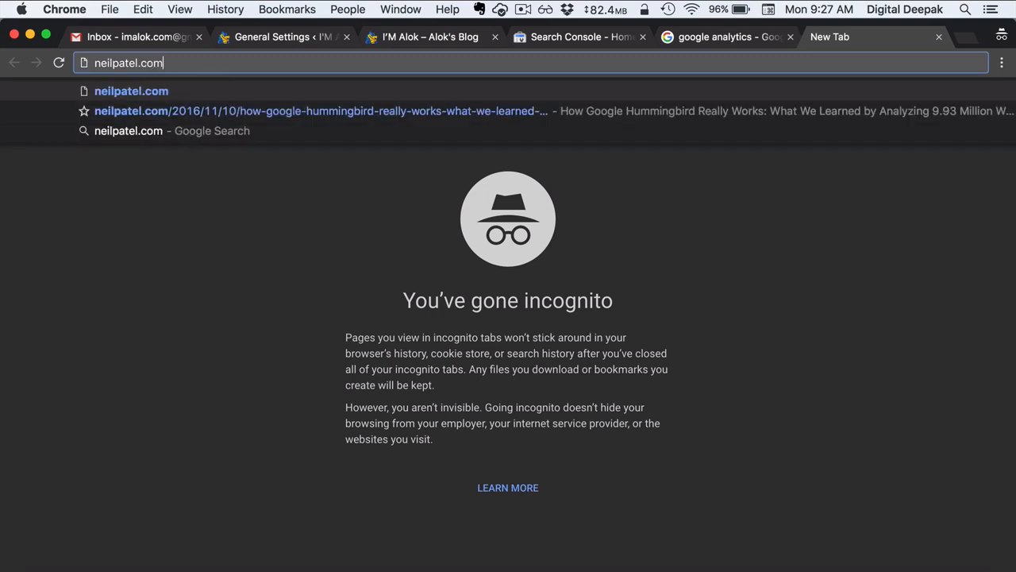
pyautogui.press('Return')
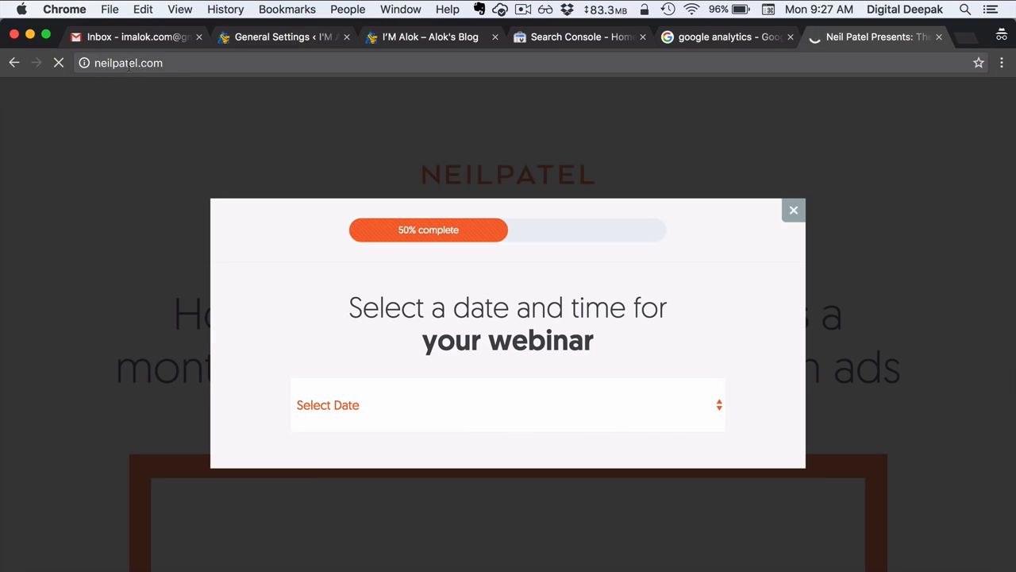
pyautogui.click(163, 65)
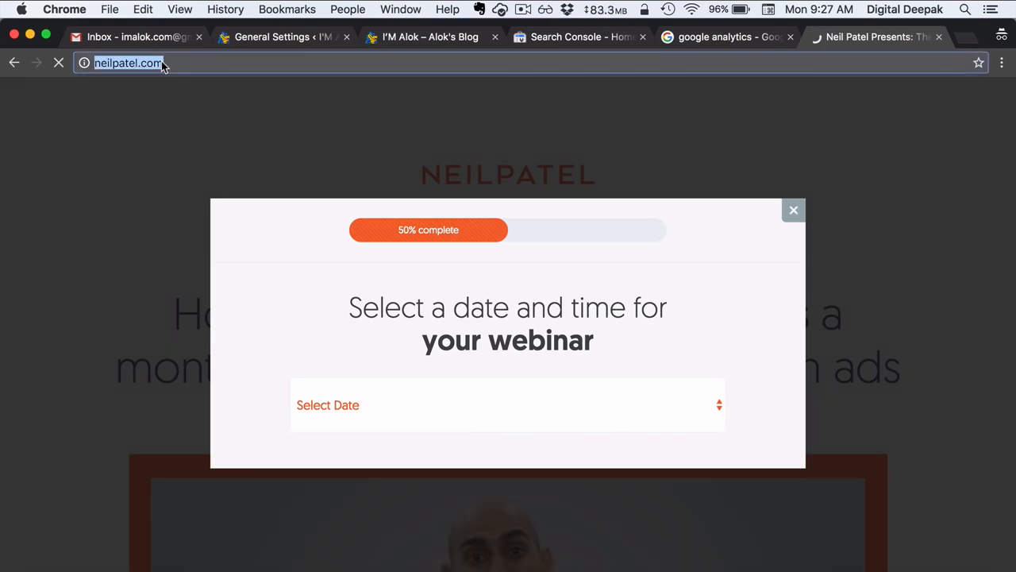
pyautogui.write('quicksprou')
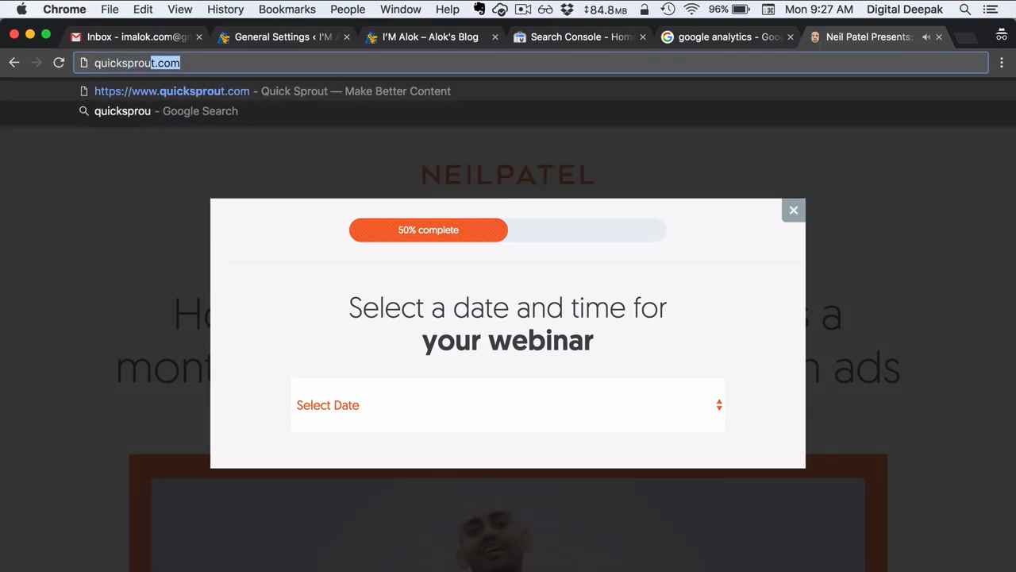
pyautogui.write('t.com')
pyautogui.press('Return')
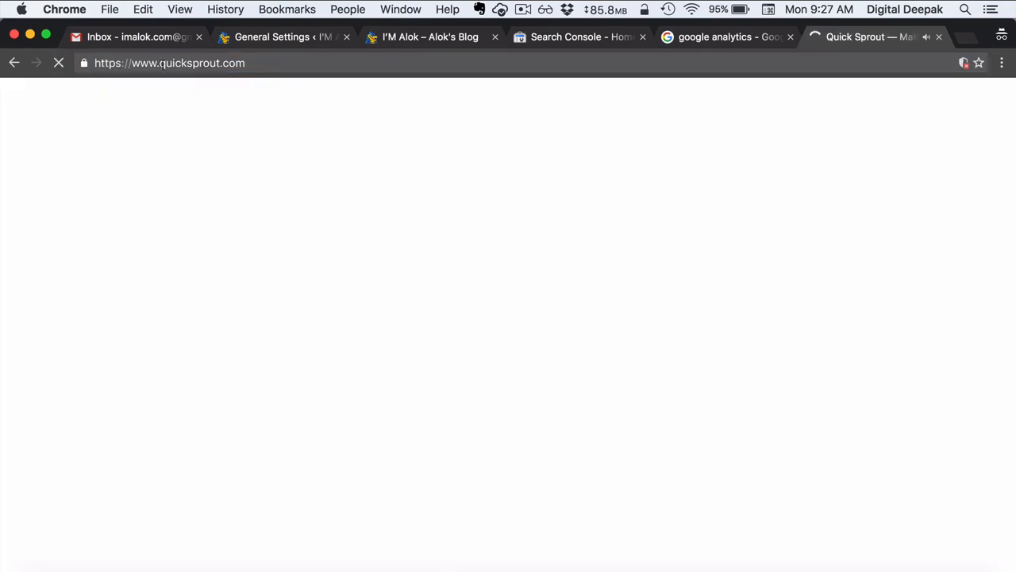
# - Highlight the www part of the Quick Sprout address
pyautogui.click(155, 63)
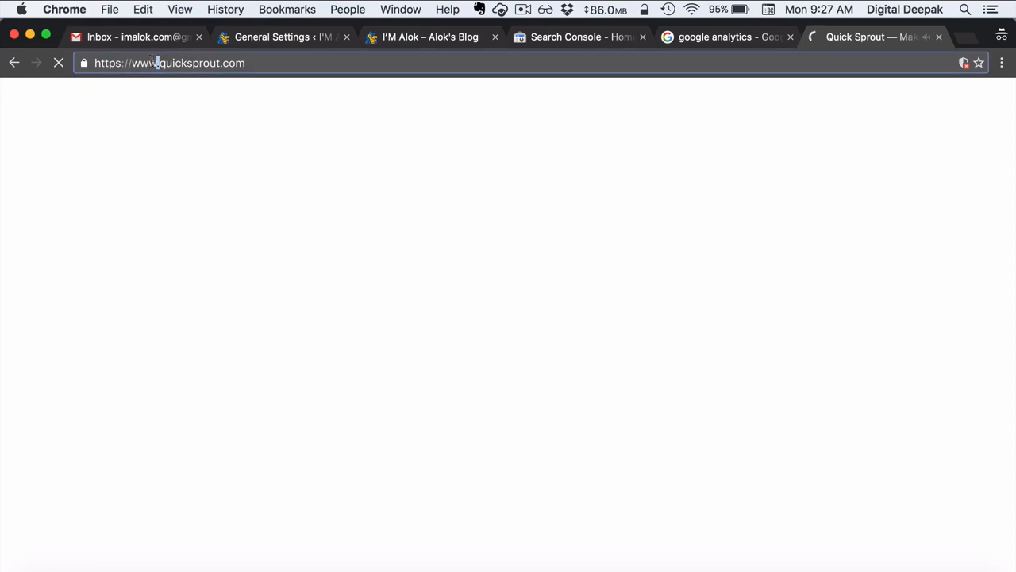
pyautogui.moveTo(155, 62); pyautogui.dragTo(138, 63)
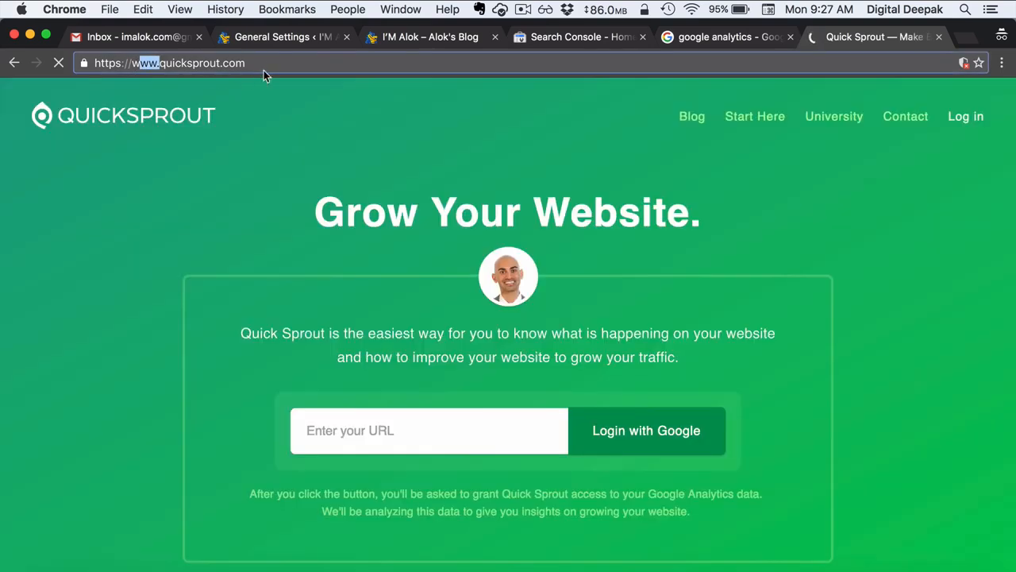
pyautogui.click(265, 67)
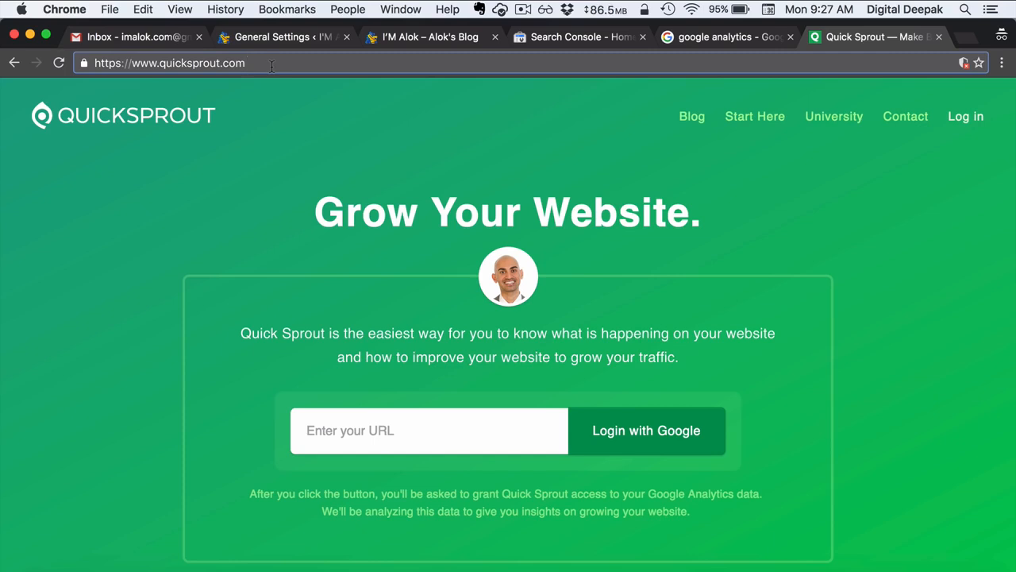
pyautogui.click(170, 39)
pyautogui.click(247, 39)
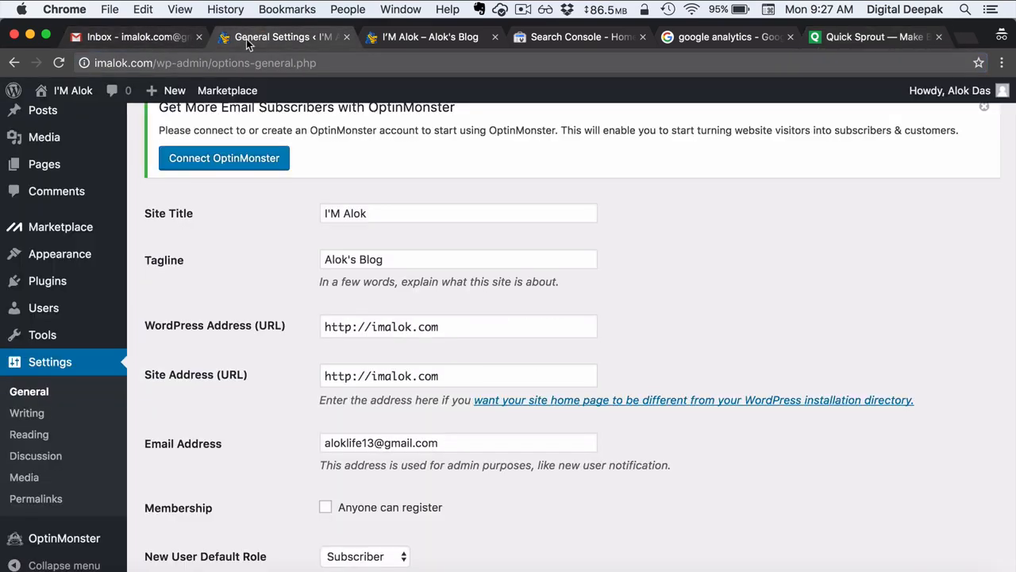
pyautogui.click(372, 328)
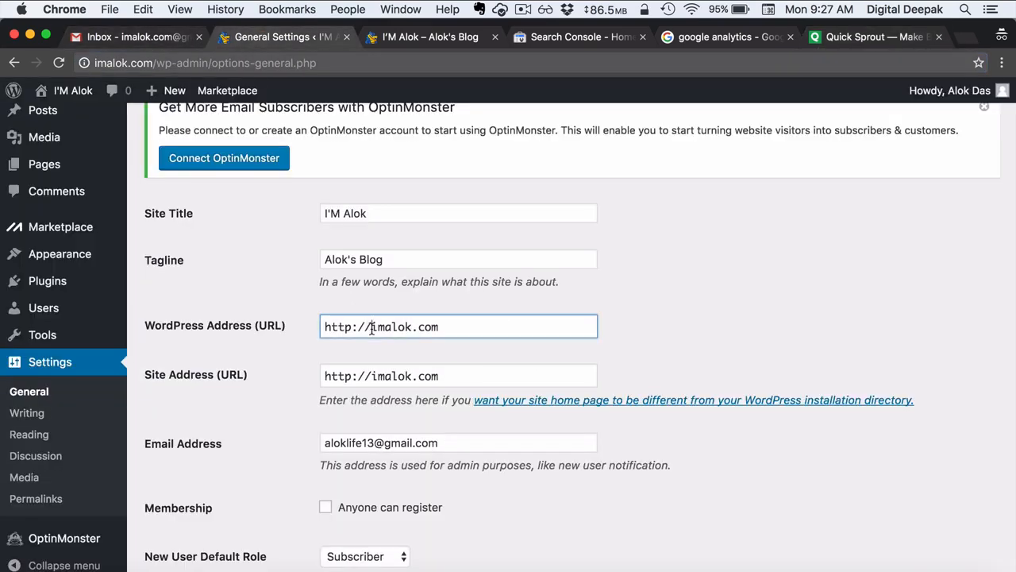
pyautogui.write('www.')
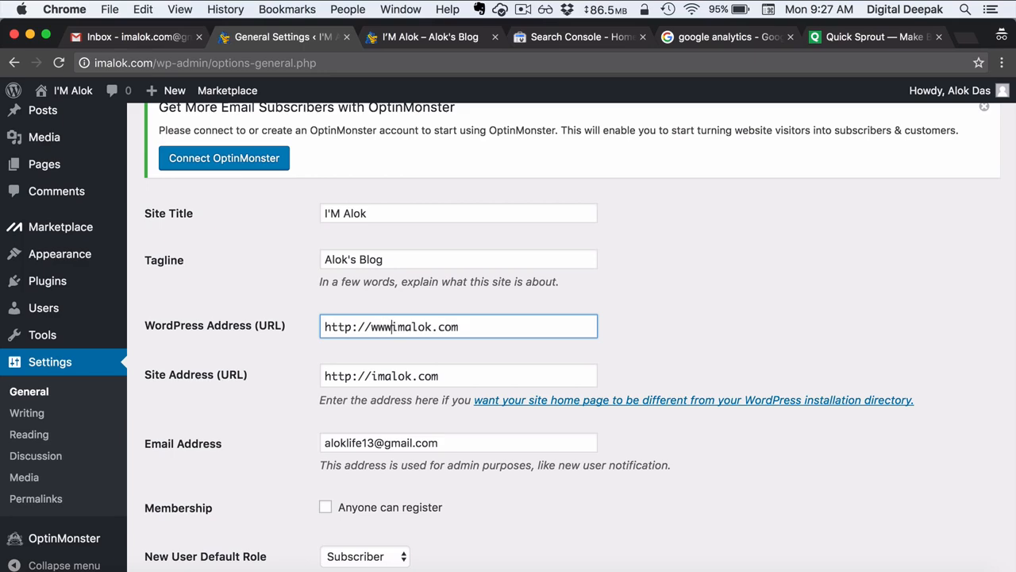
pyautogui.click(371, 377)
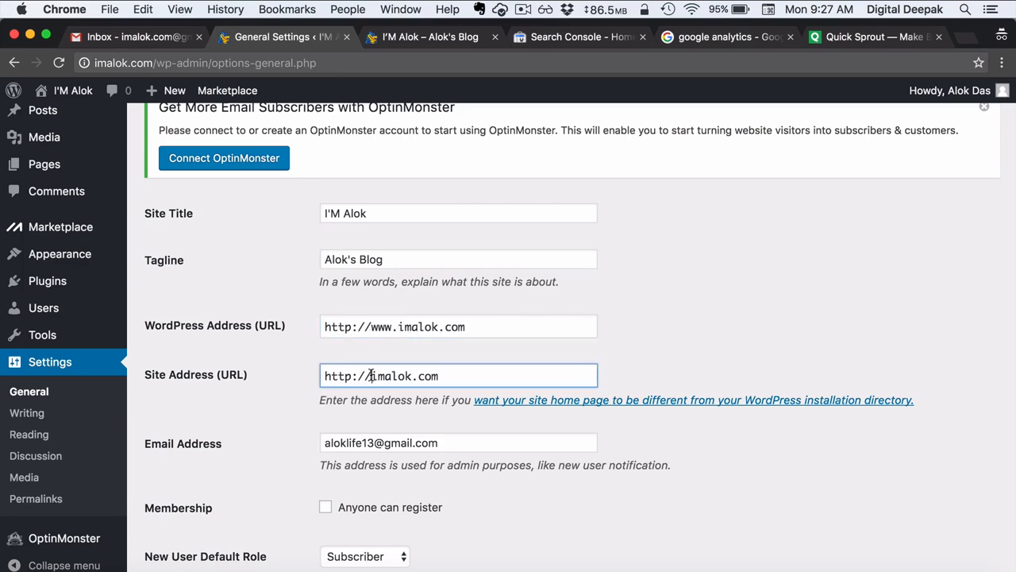
pyautogui.write('www.')
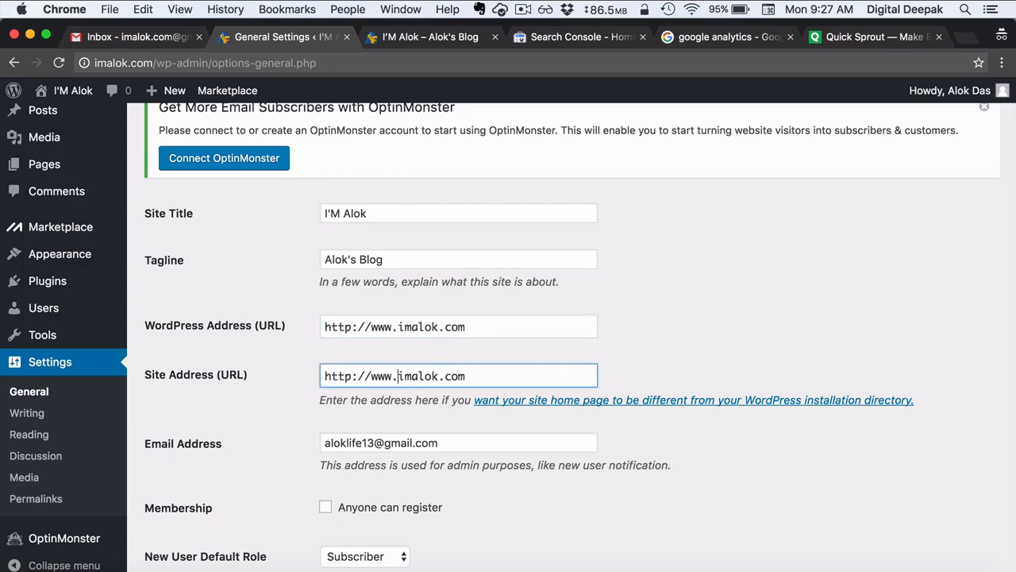
pyautogui.click(672, 336)
pyautogui.scroll(-5, 671, 335)
pyautogui.scroll(-10, 672, 336)
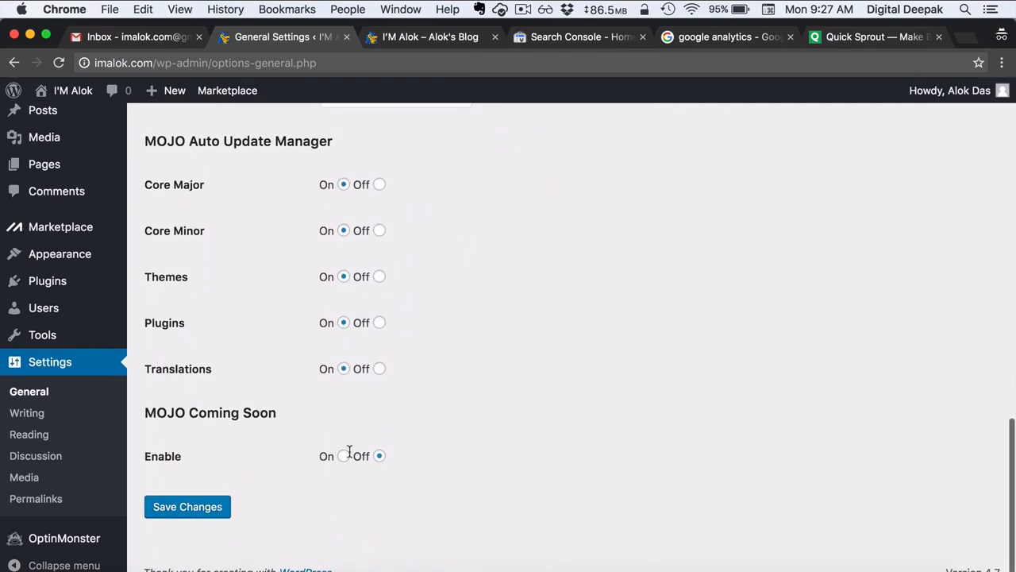
pyautogui.click(225, 506)
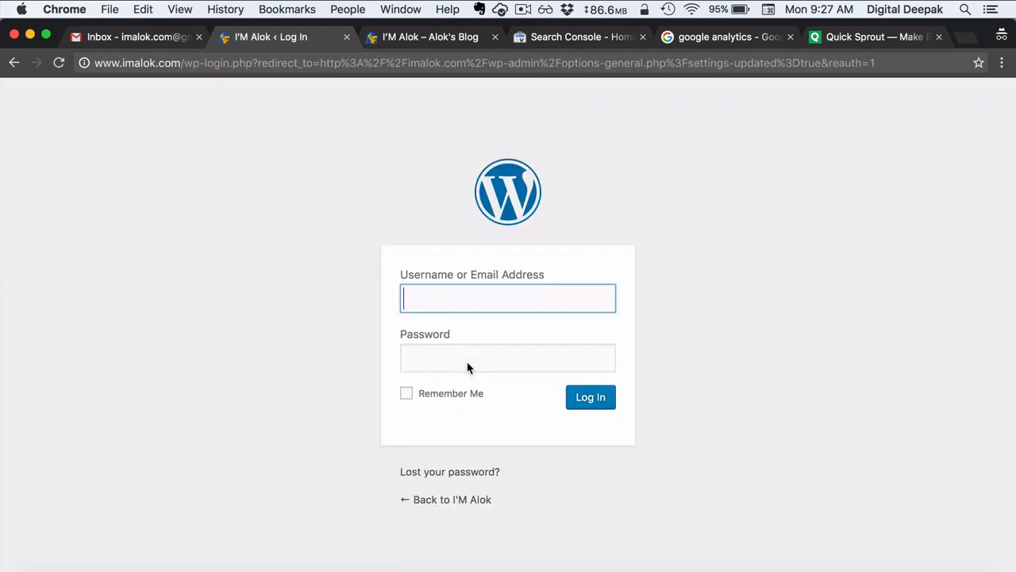
# - Log in with the admin username and pasted password, with Remember Me ticked
pyautogui.write('imalok')
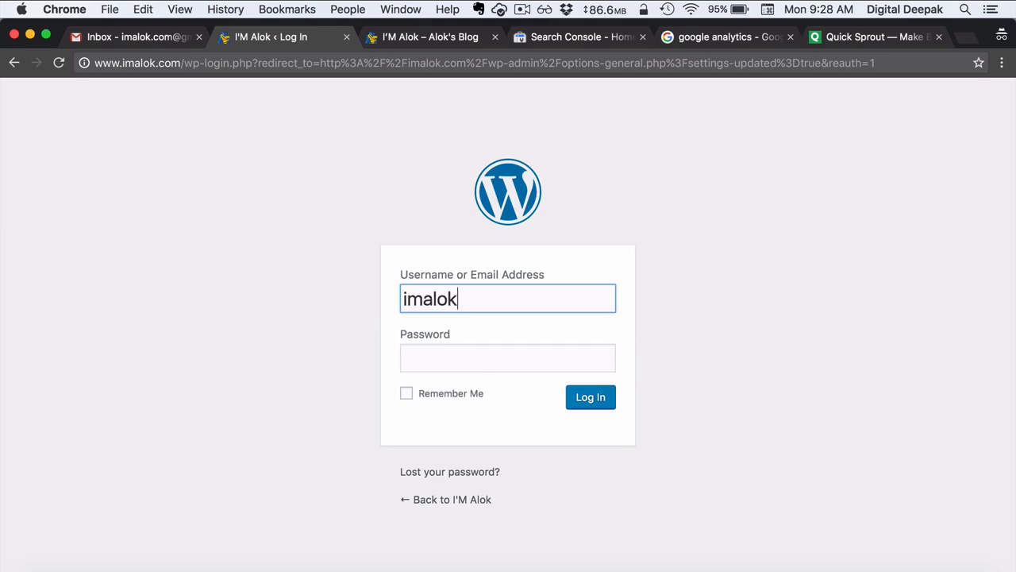
pyautogui.press('Tab')
pyautogui.press('super+v')
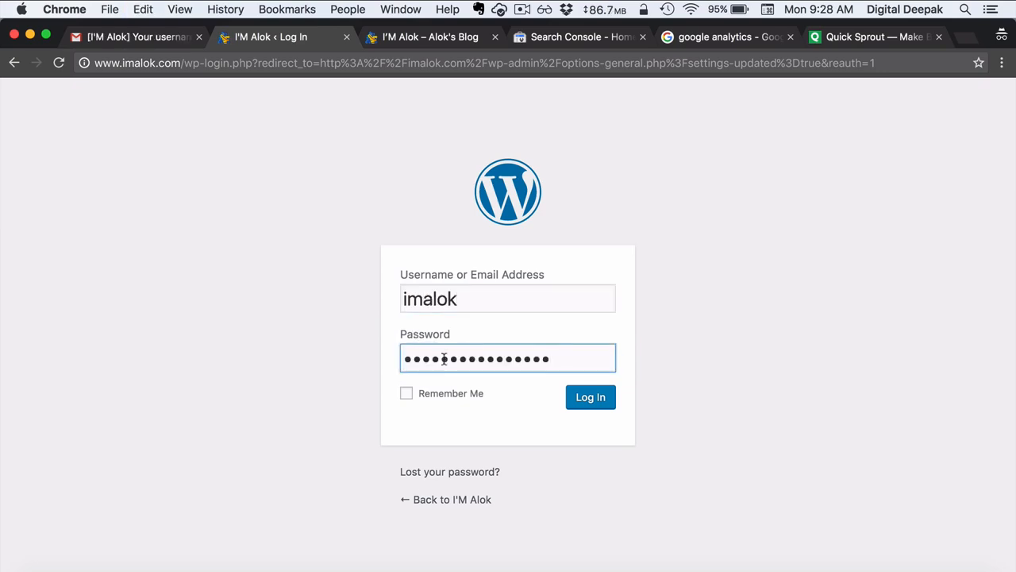
pyautogui.click(434, 402)
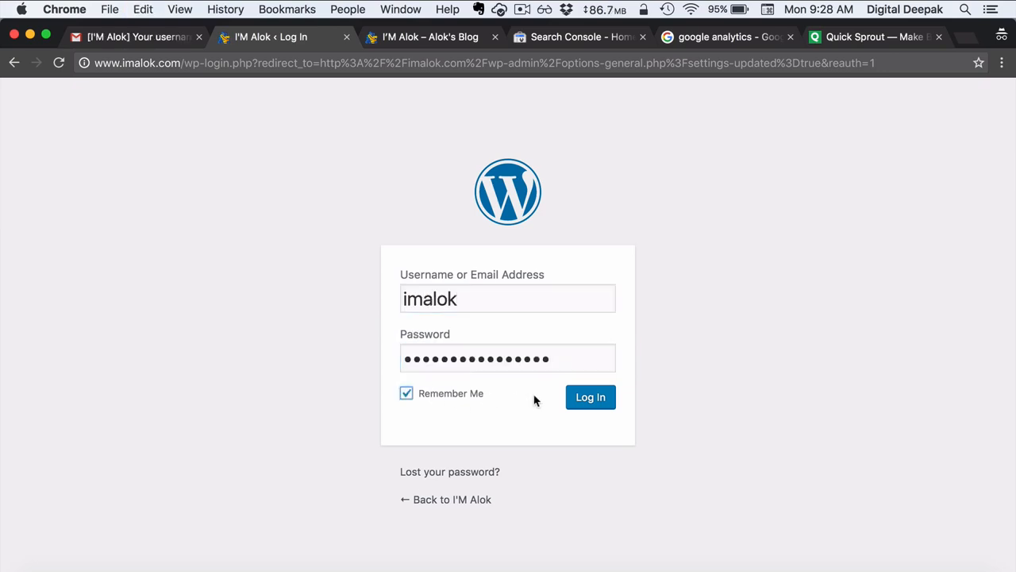
pyautogui.click(600, 408)
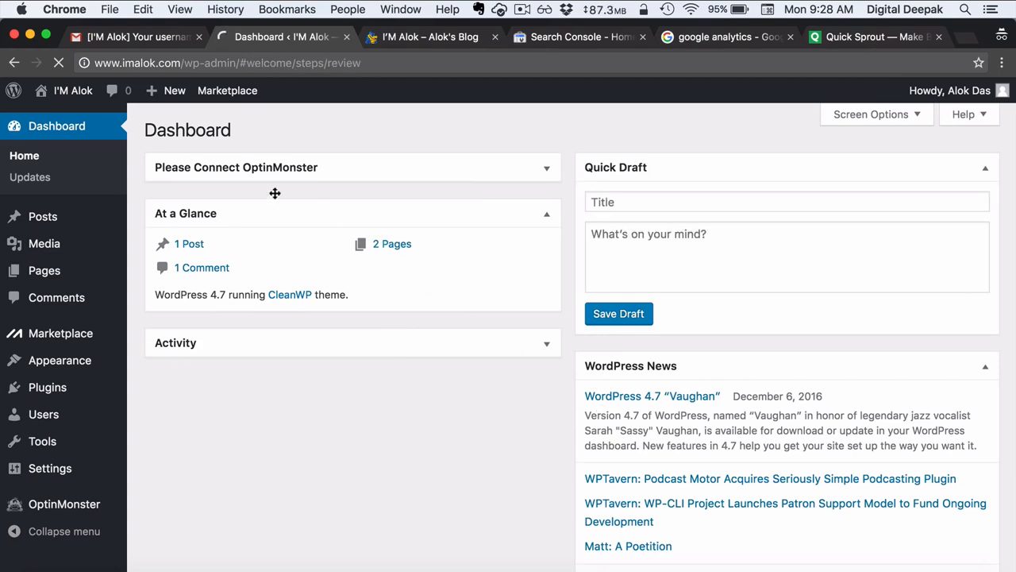
pyautogui.doubleClick(104, 63)
pyautogui.moveTo(112, 63); pyautogui.dragTo(121, 63)
pyautogui.click(171, 63)
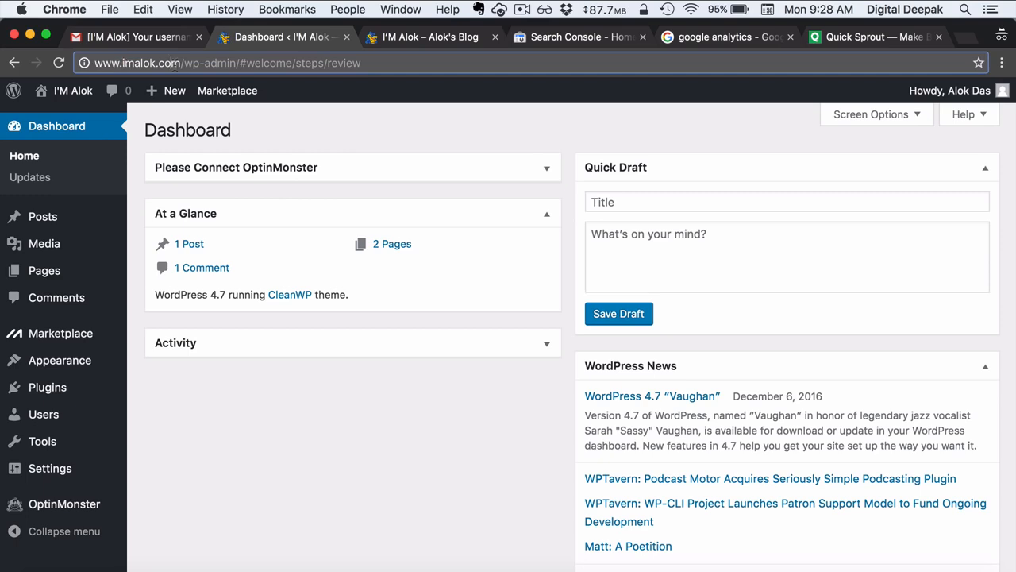
# - Open the live site in a new tab, view the Hello world! post, then return to the Dashboard
pyautogui.moveTo(77, 94)
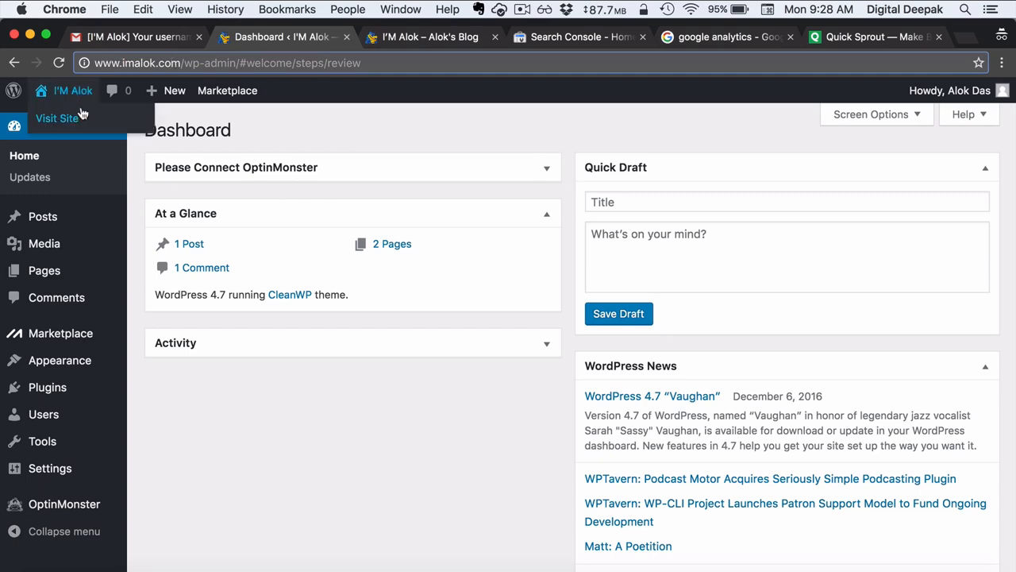
pyautogui.rightClick(84, 120)
pyautogui.click(95, 127)
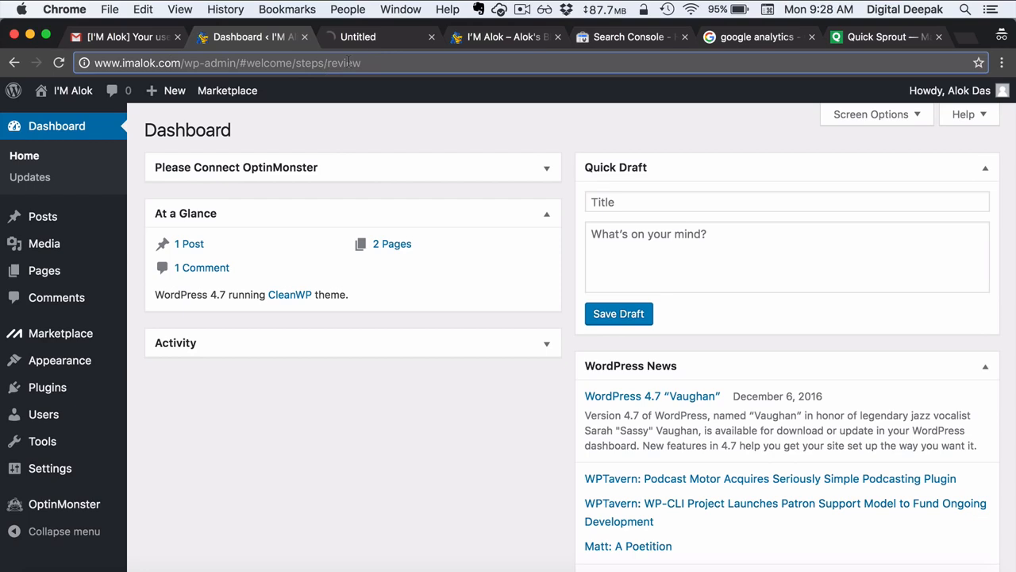
pyautogui.click(388, 38)
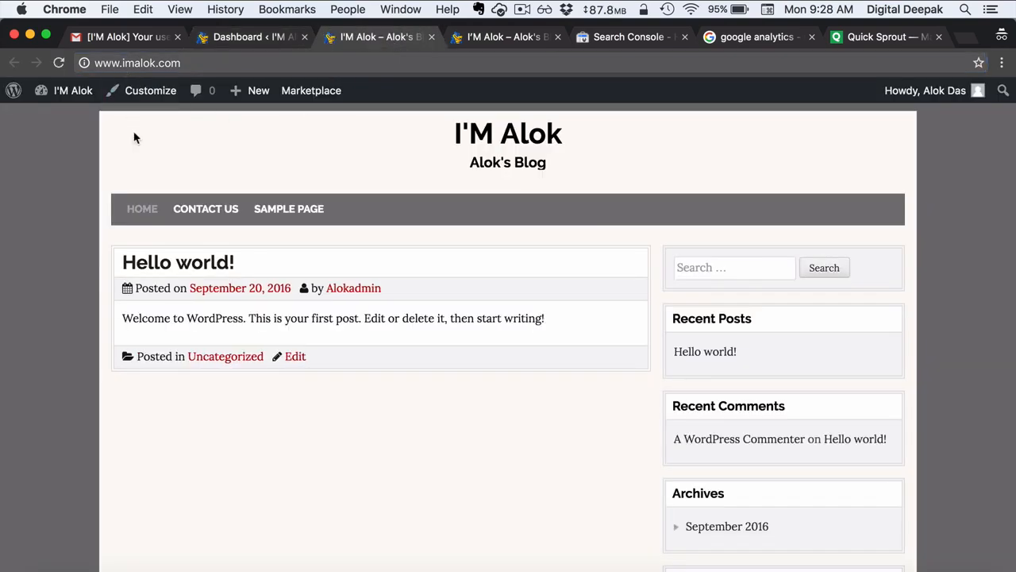
pyautogui.click(163, 262)
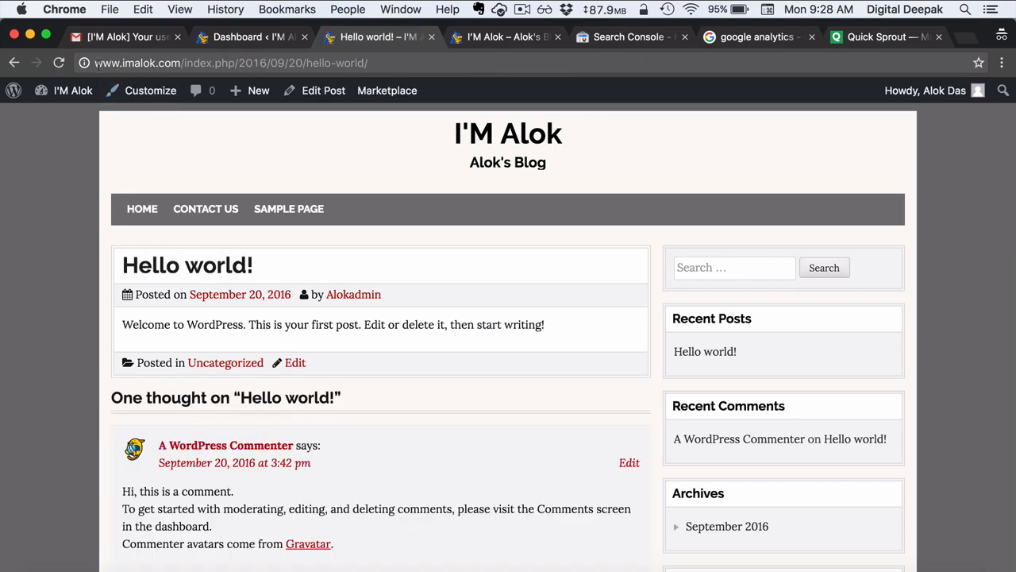
pyautogui.click(248, 37)
pyautogui.moveTo(114, 266)
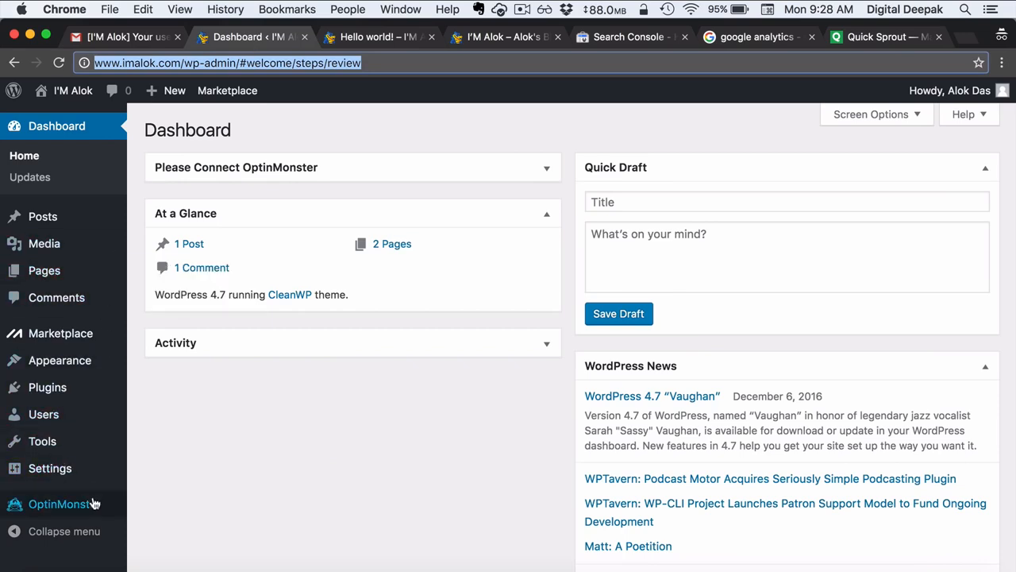
pyautogui.moveTo(94, 473)
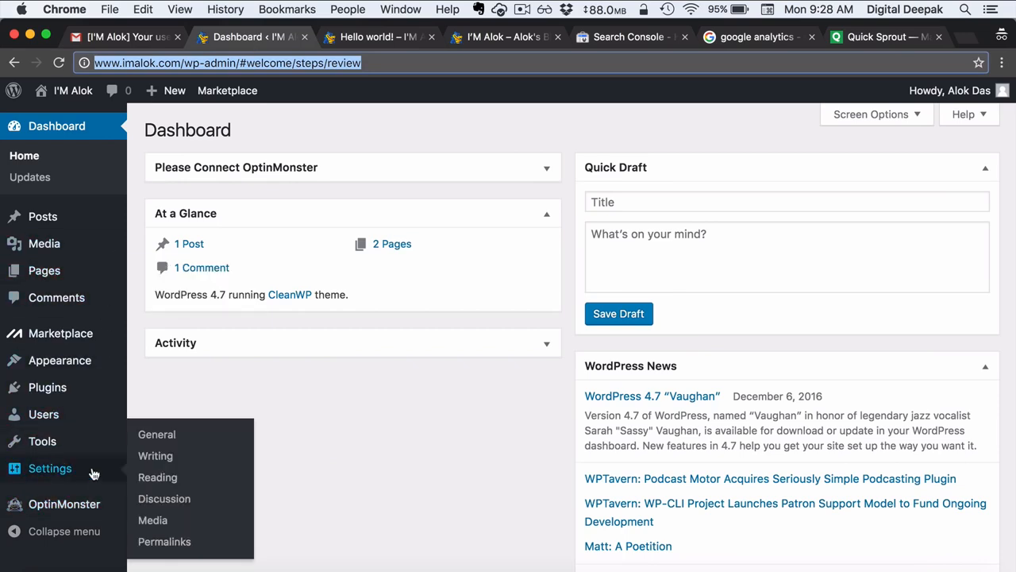
# - Open Permalink Settings and check the Hello world! post's current date-based address
pyautogui.click(168, 543)
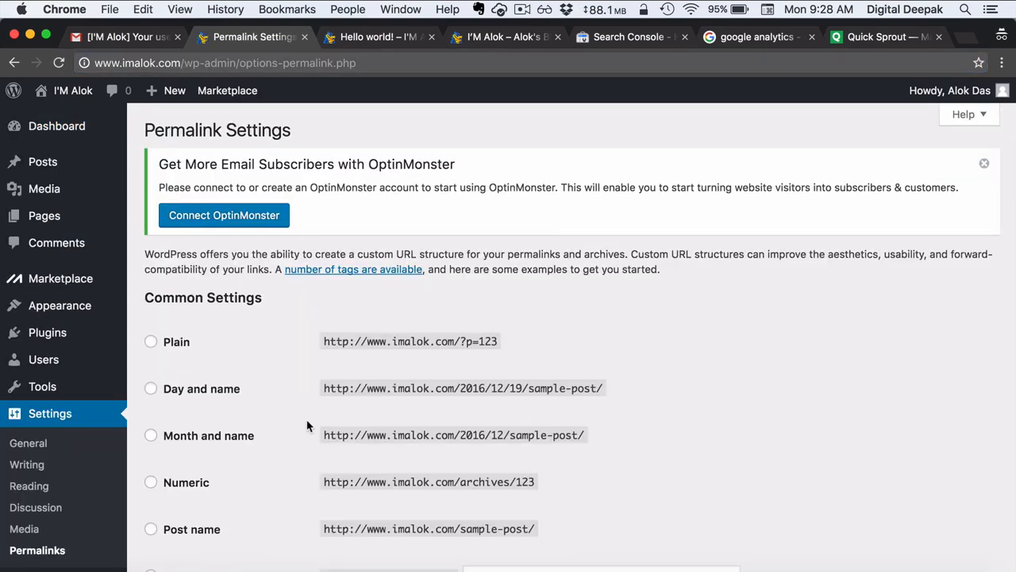
pyautogui.scroll(-3, 308, 426)
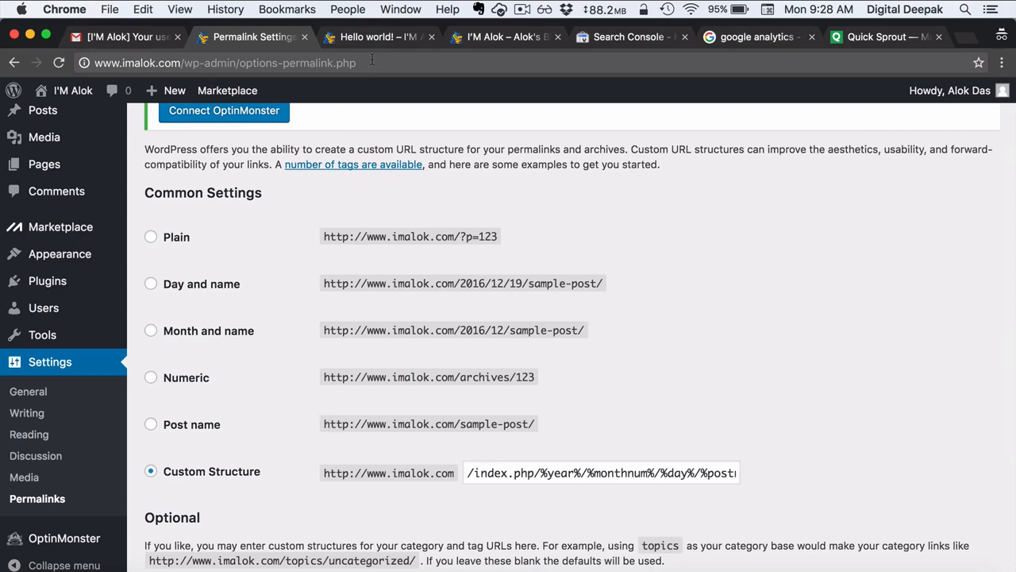
pyautogui.click(380, 37)
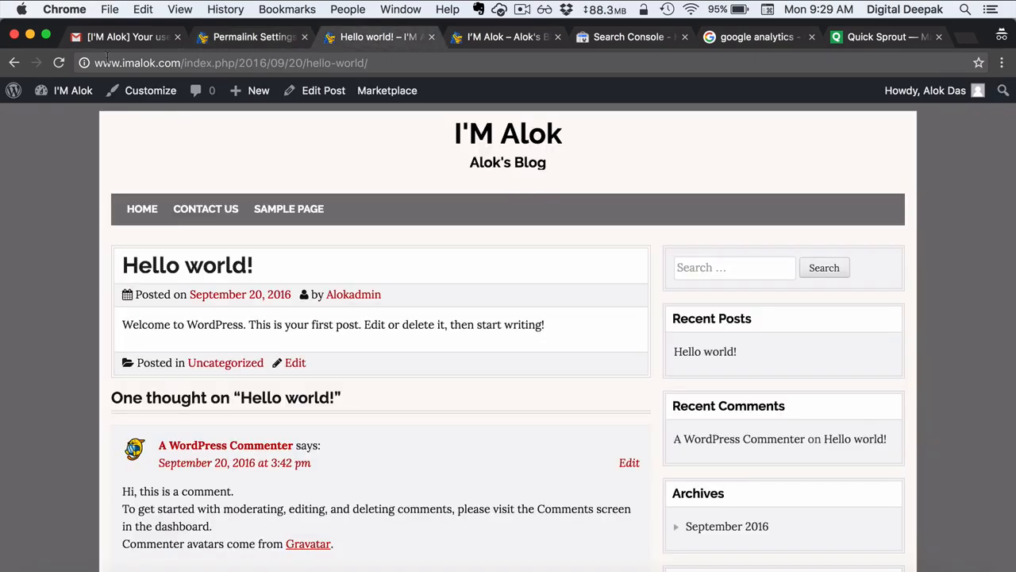
pyautogui.moveTo(96, 62); pyautogui.dragTo(358, 53)
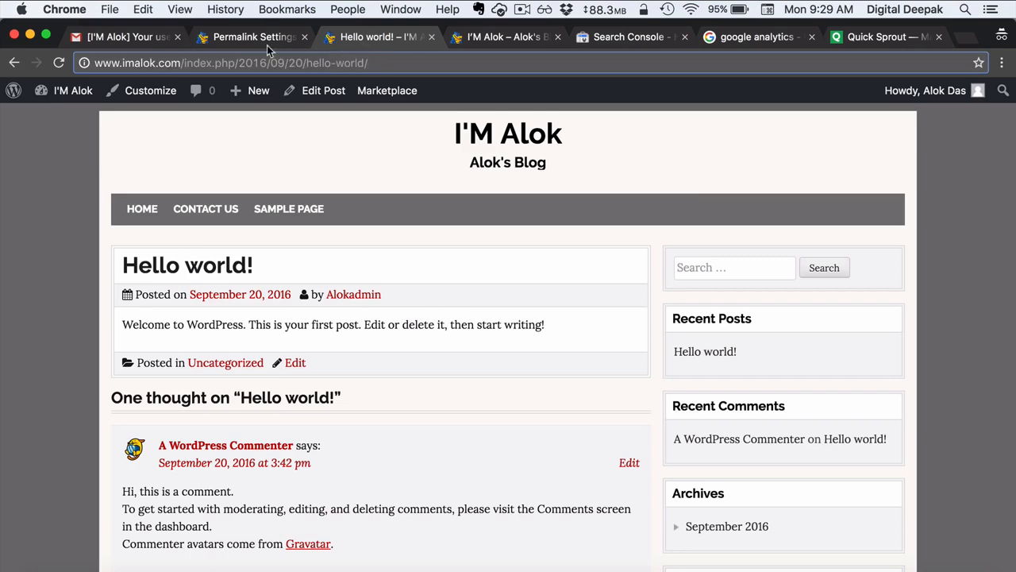
# - Select the Post name permalink structure and open a new incognito window
pyautogui.click(253, 38)
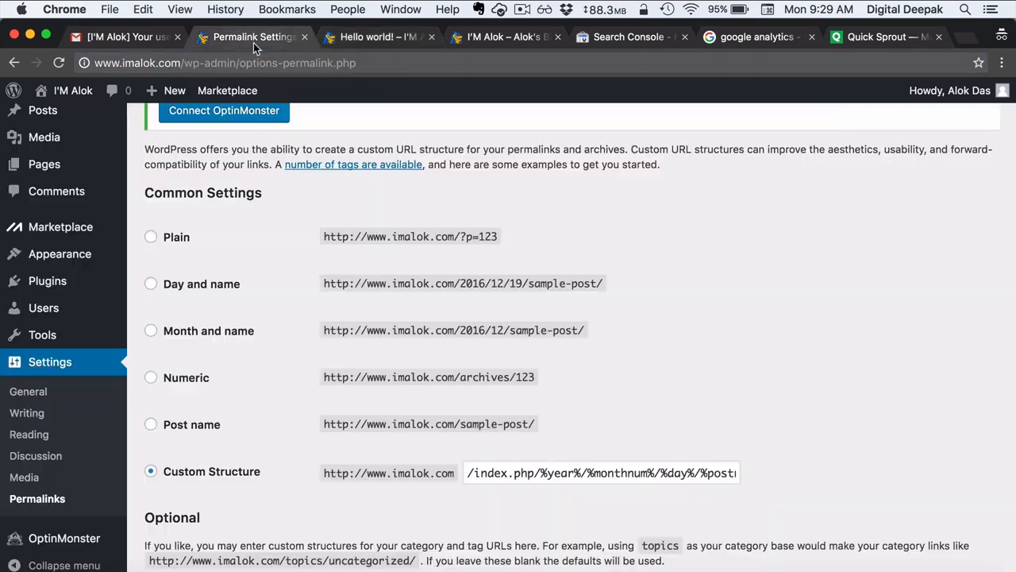
pyautogui.click(151, 426)
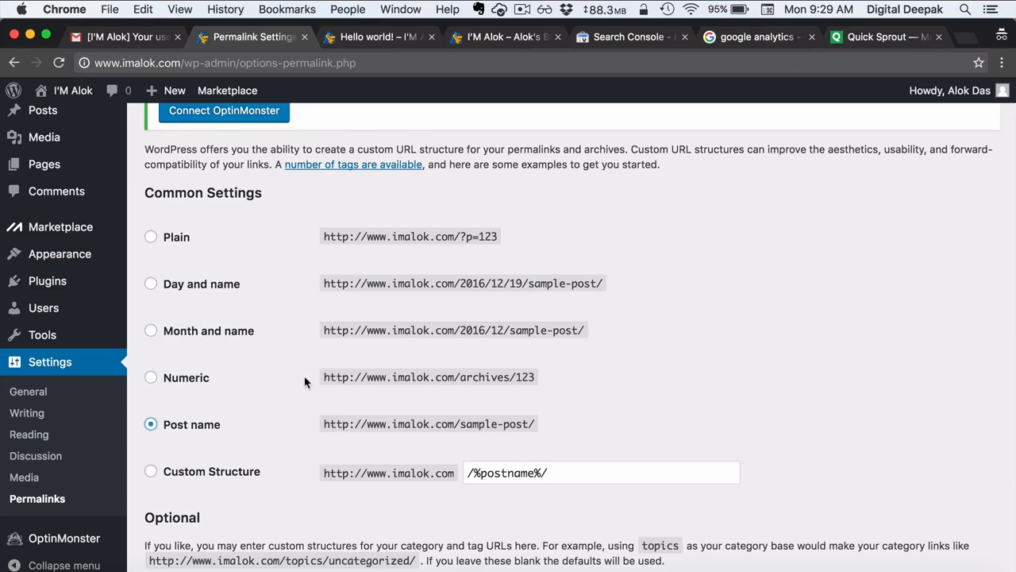
pyautogui.press('super+shift+n')
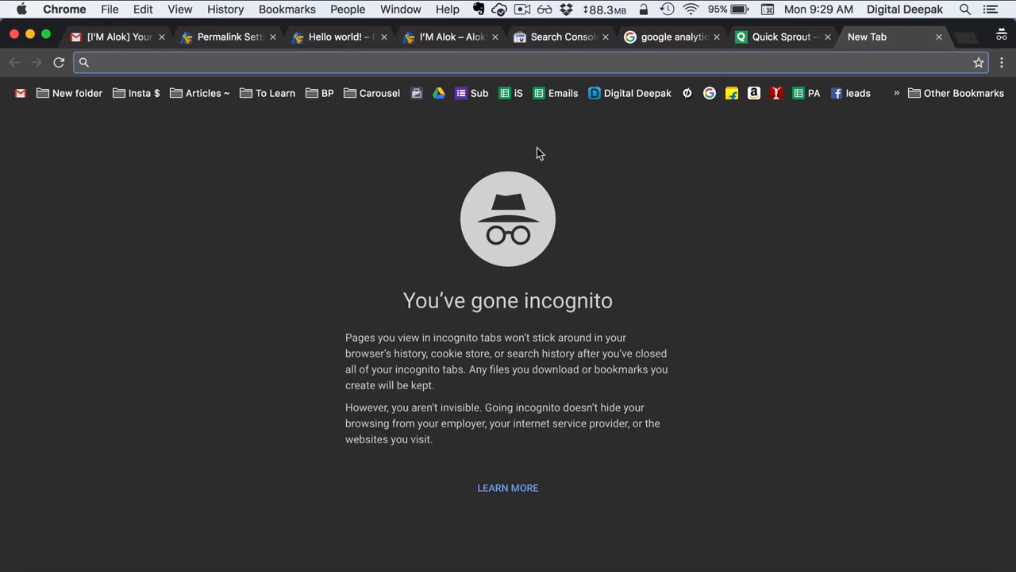
# - Open the Digital Deepak bookmark and highlight the interview article's post-name slug in the address
pyautogui.click(632, 95)
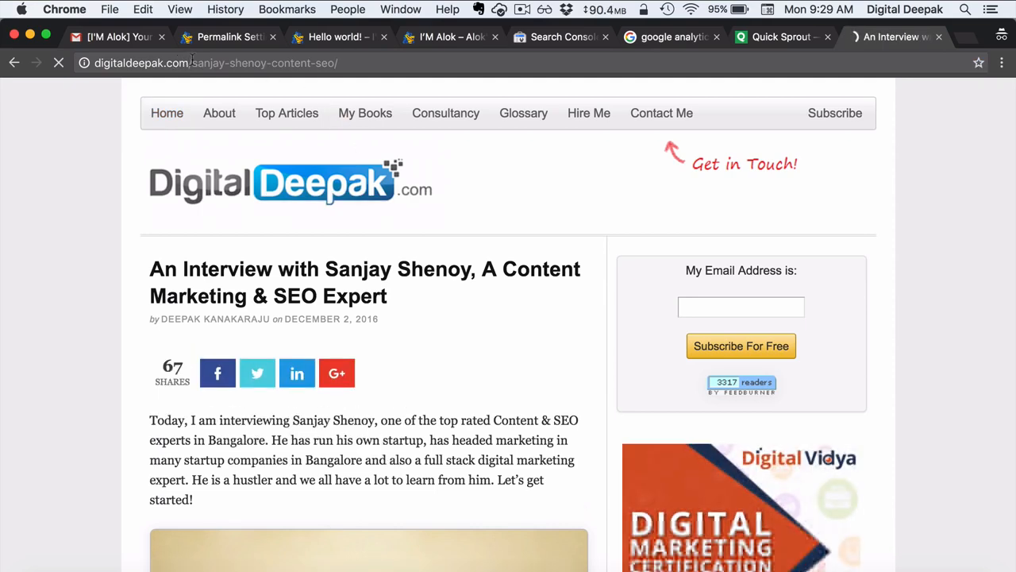
pyautogui.moveTo(192, 63); pyautogui.dragTo(349, 67)
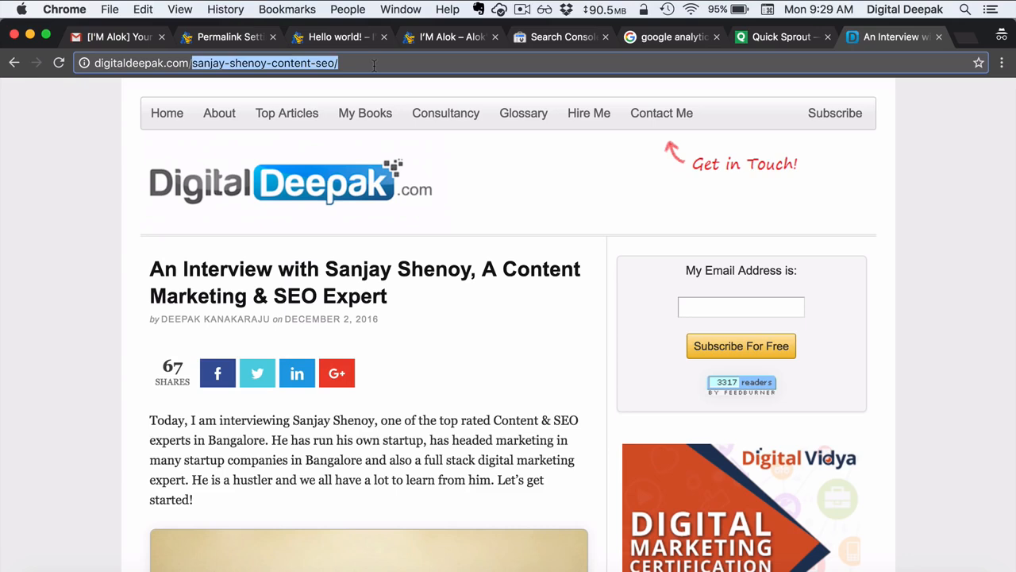
pyautogui.click(373, 65)
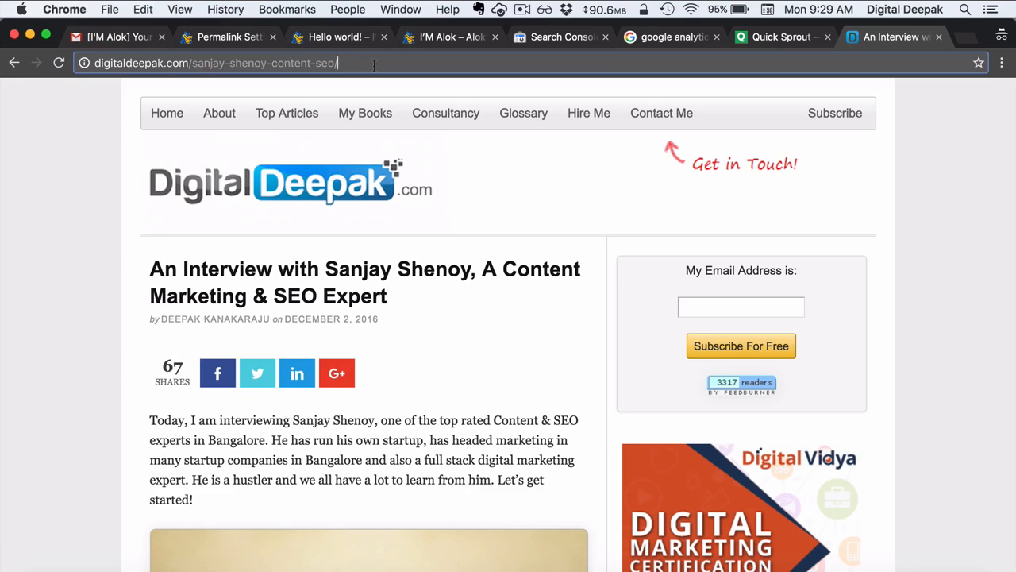
# - Back in Permalink Settings, highlight ?p=123 in the Plain example URL
pyautogui.click(239, 38)
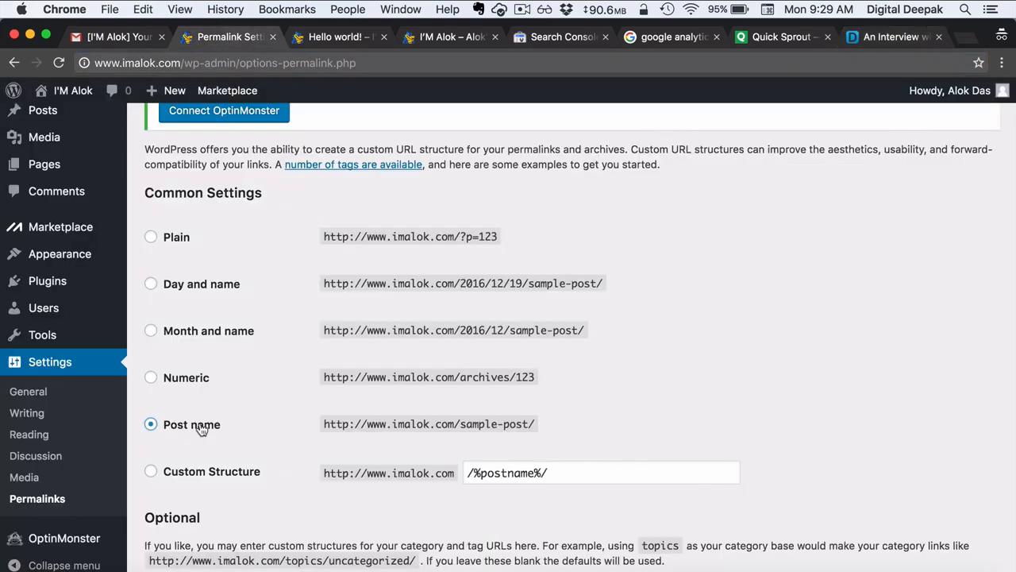
pyautogui.scroll(-2, 376, 438)
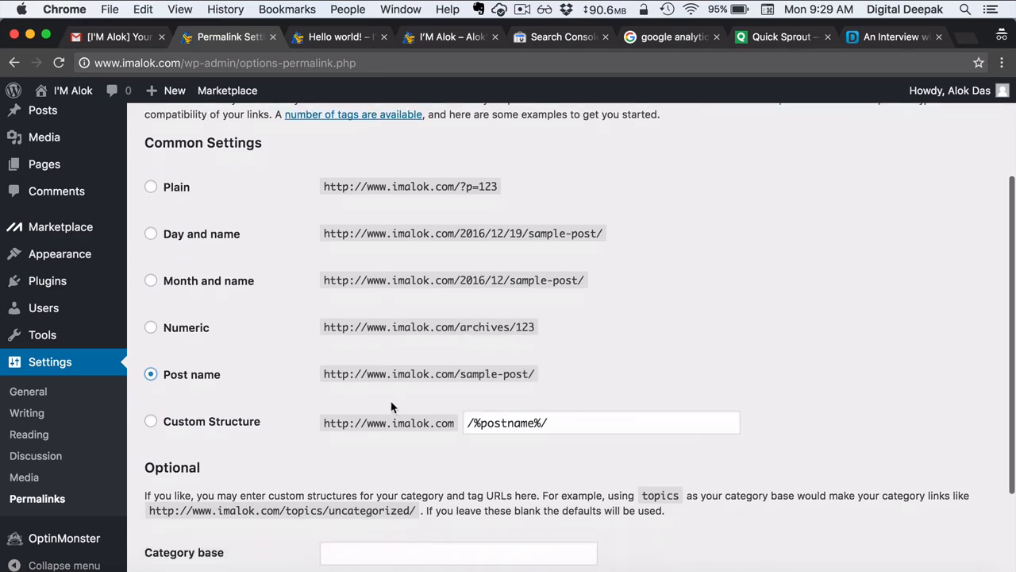
pyautogui.scroll(-2, 415, 386)
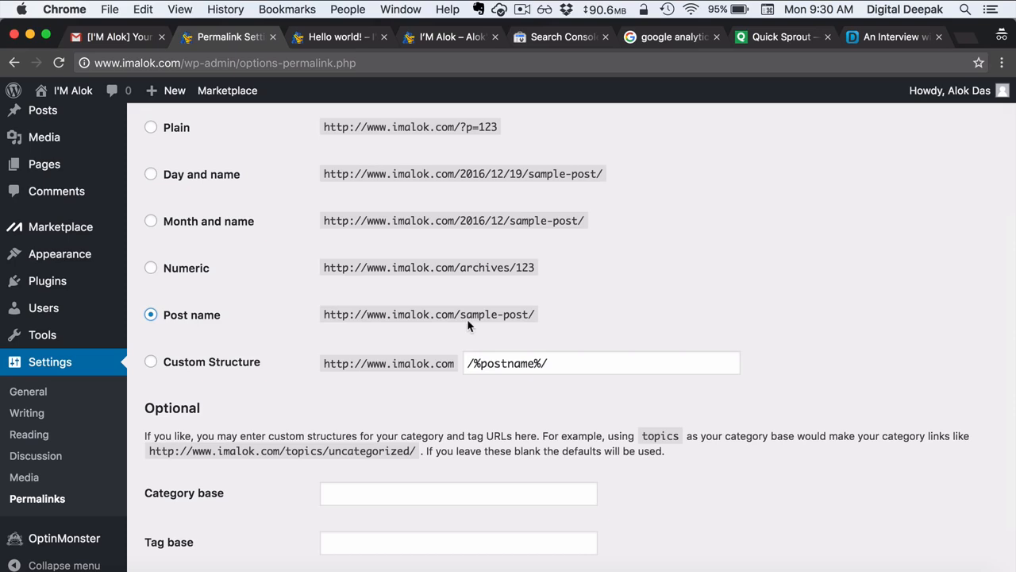
pyautogui.scroll(1, 474, 332)
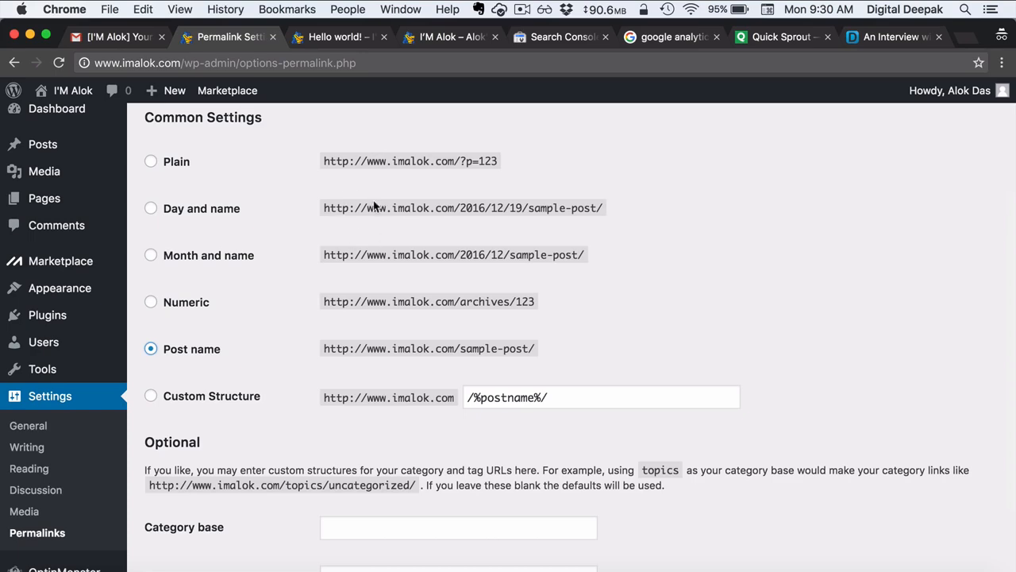
pyautogui.scroll(-3, 362, 284)
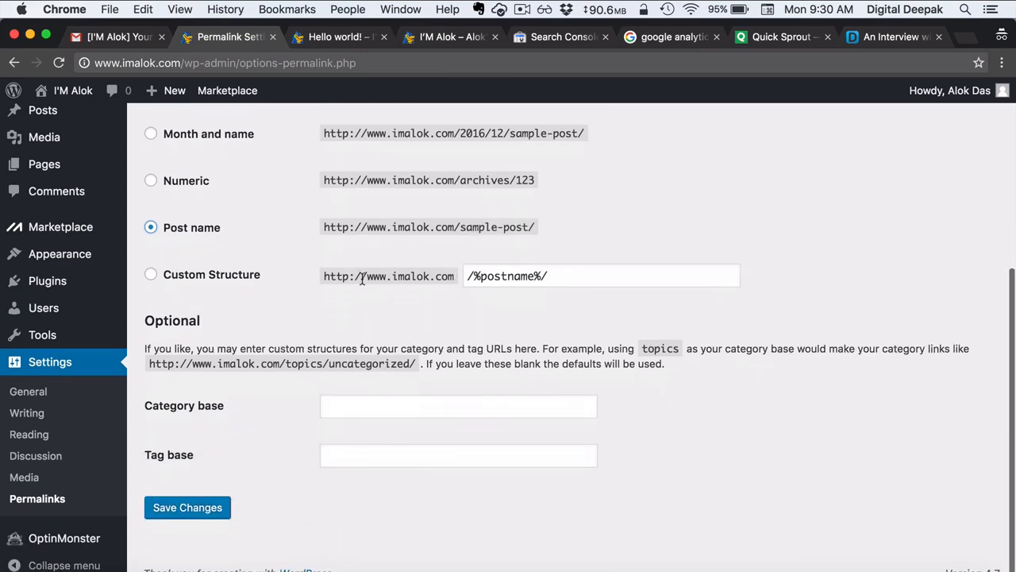
pyautogui.scroll(2, 362, 284)
pyautogui.scroll(3, 362, 283)
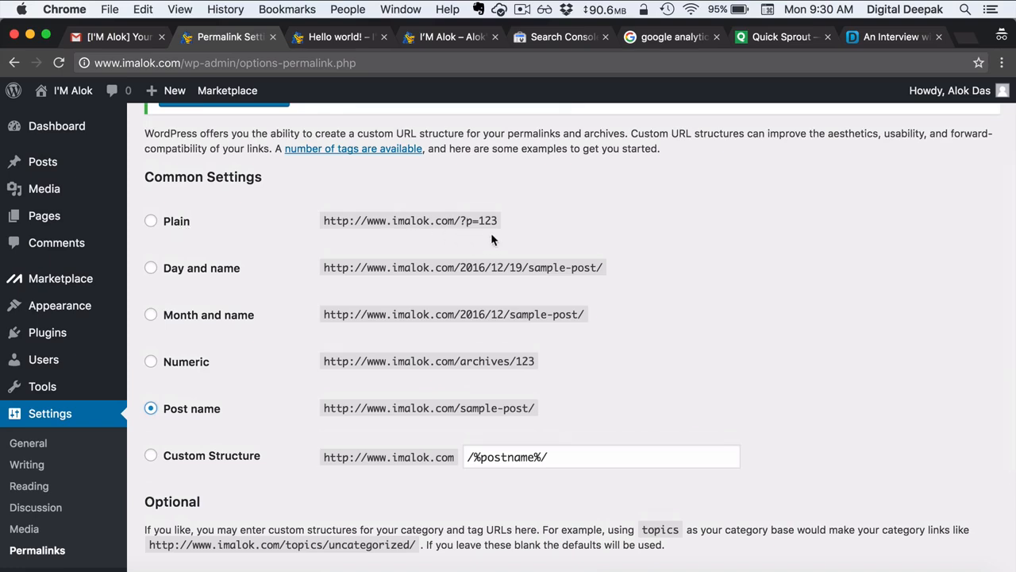
pyautogui.moveTo(462, 220); pyautogui.dragTo(517, 220)
pyautogui.click(540, 222)
# - Save the Post name permalinks, highlight sample-post/ in its example, then return to the article
pyautogui.scroll(-5, 540, 222)
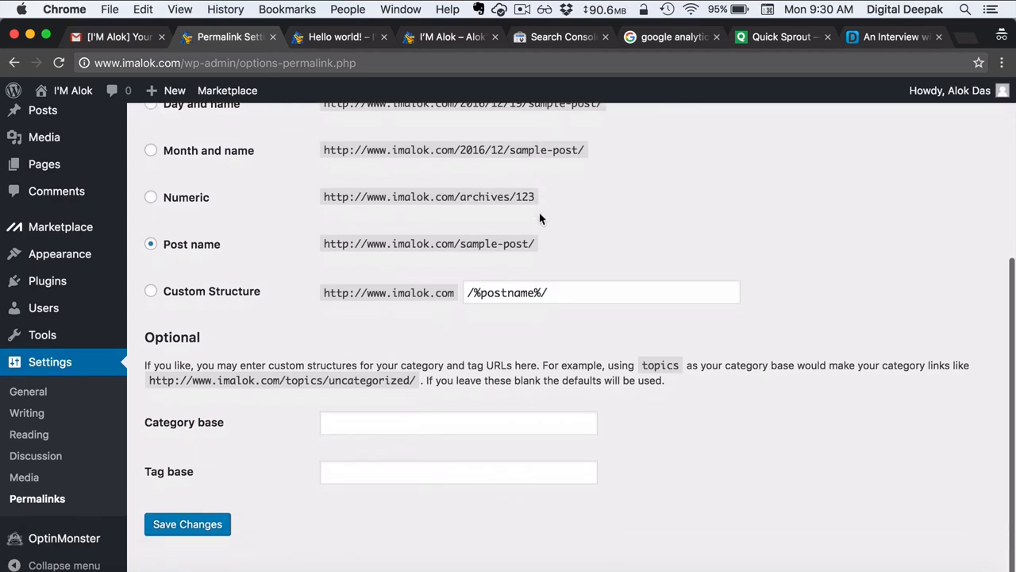
pyautogui.click(222, 530)
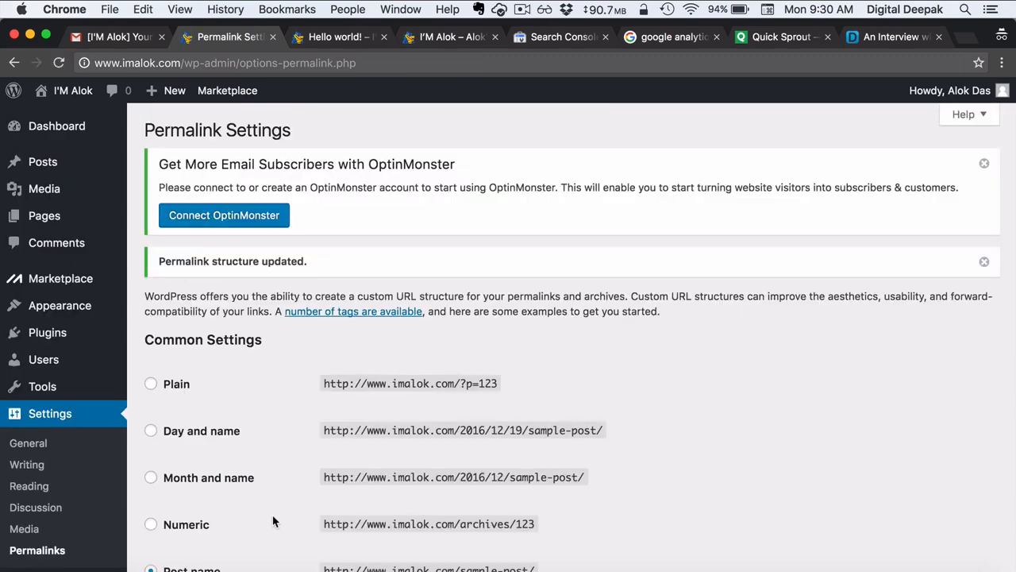
pyautogui.scroll(-3, 273, 521)
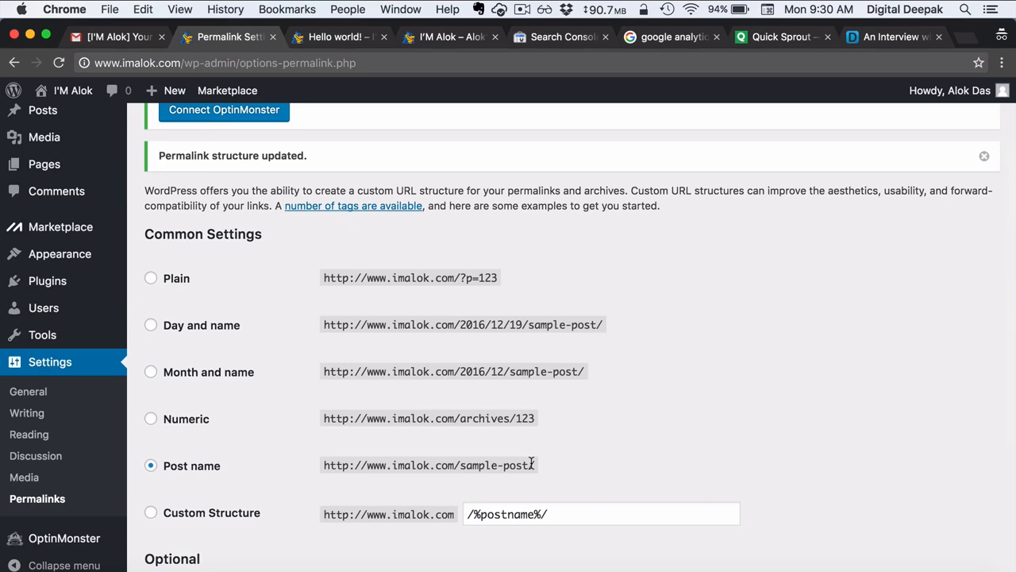
pyautogui.moveTo(528, 467); pyautogui.dragTo(460, 467)
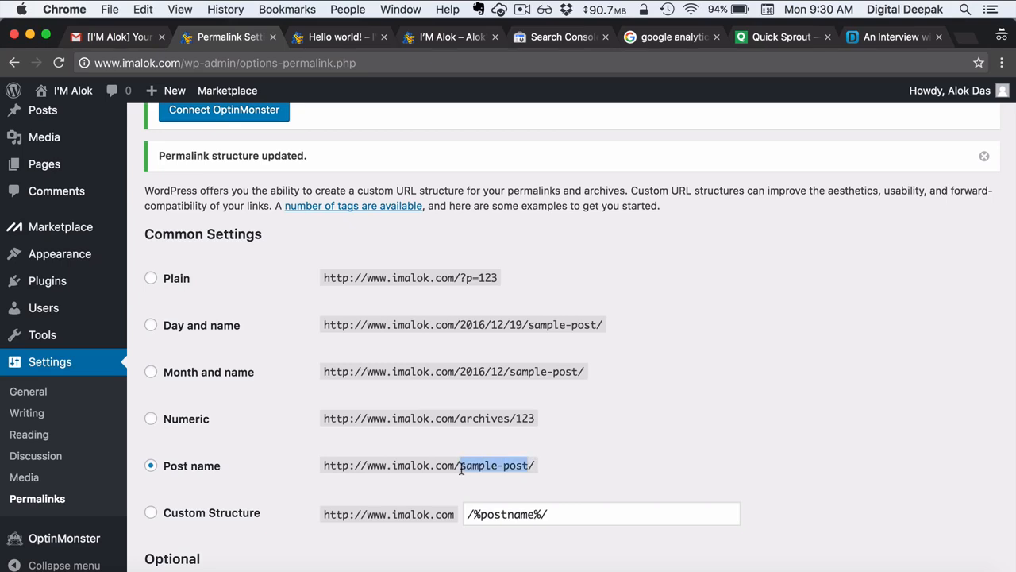
pyautogui.click(556, 451)
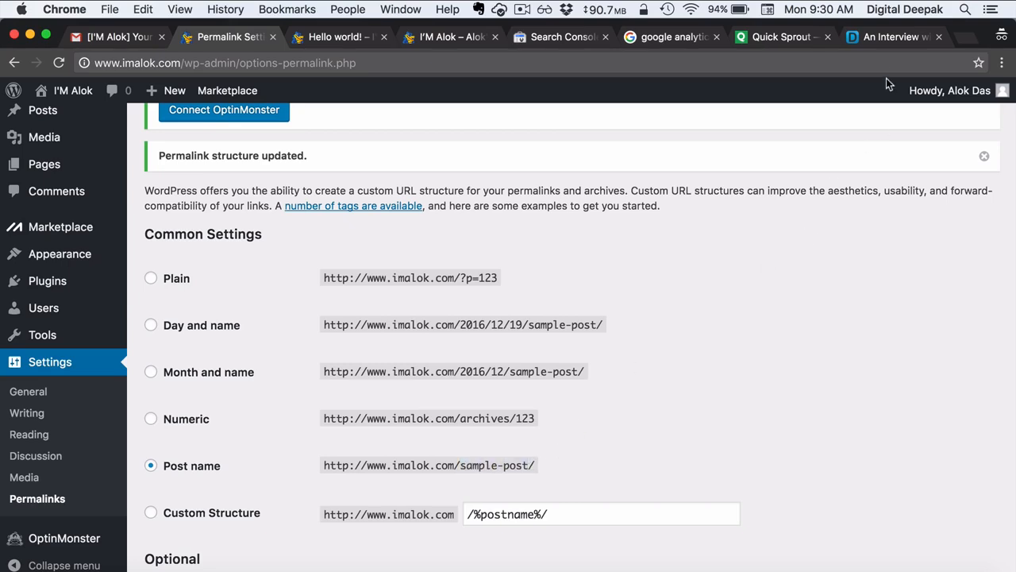
pyautogui.click(886, 38)
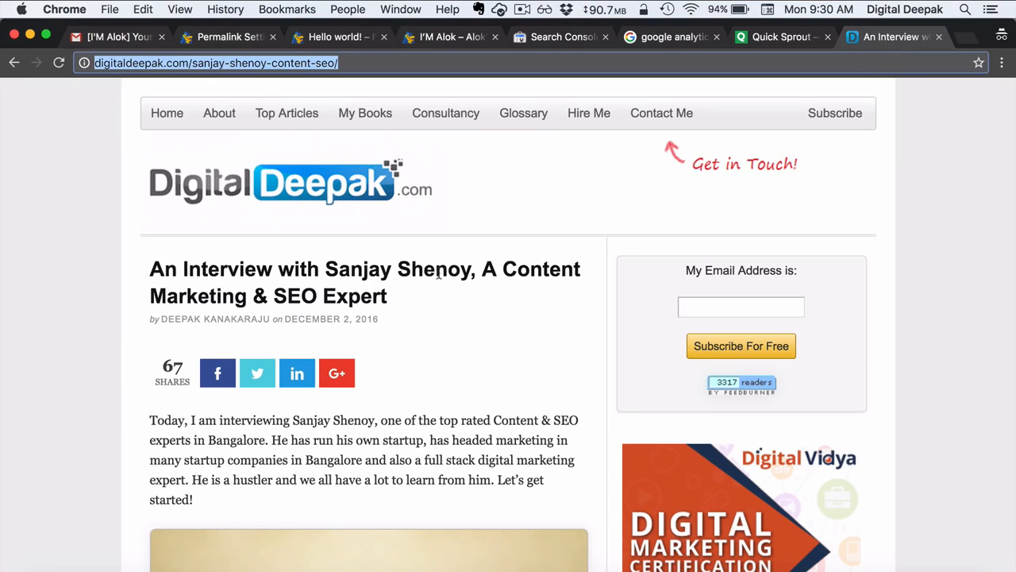
# - Search Google for the interview title and highlight the first result's post-name slug
pyautogui.moveTo(408, 295); pyautogui.dragTo(142, 274)
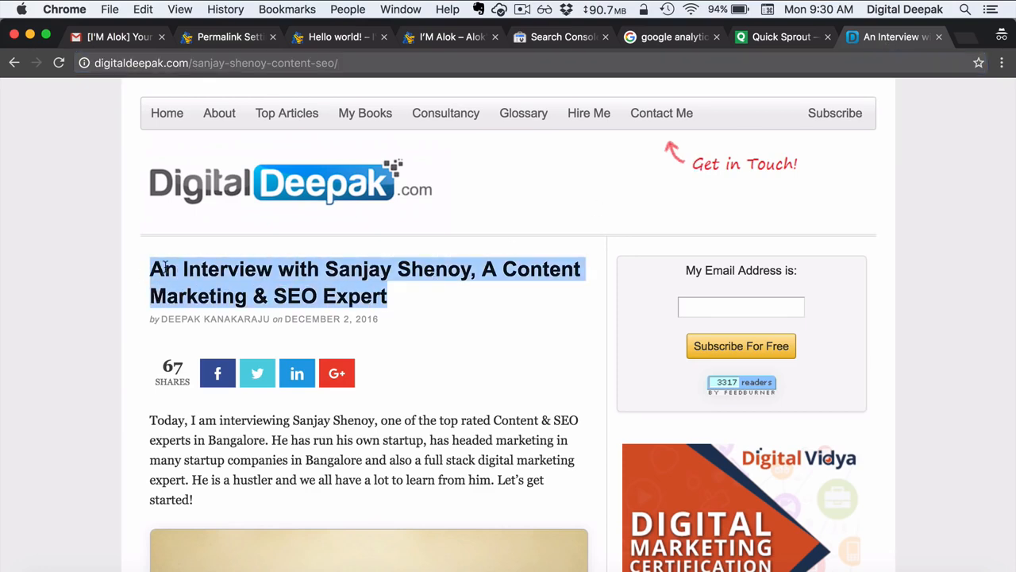
pyautogui.rightClick(164, 268)
pyautogui.click(228, 315)
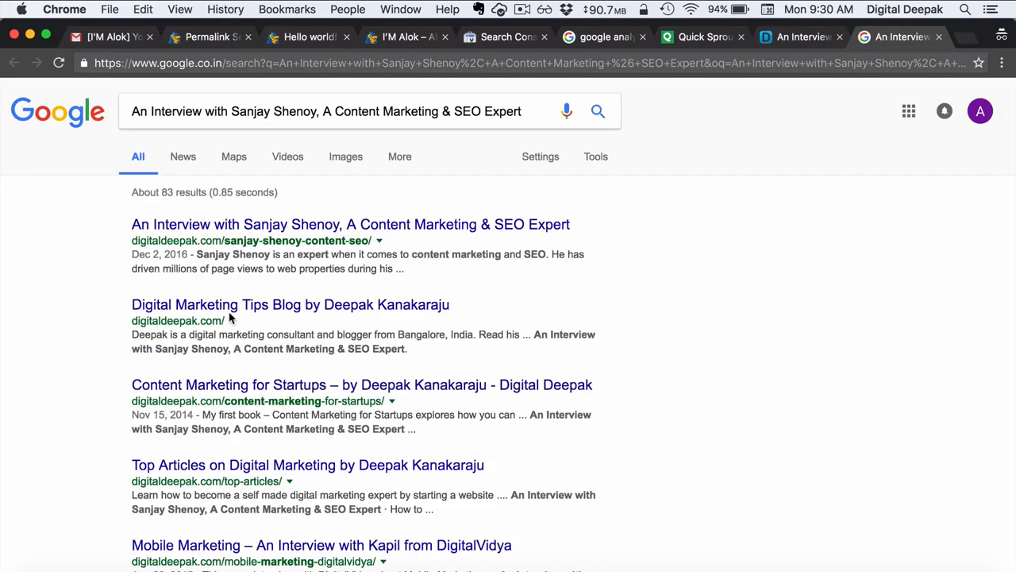
pyautogui.moveTo(225, 240); pyautogui.dragTo(367, 241)
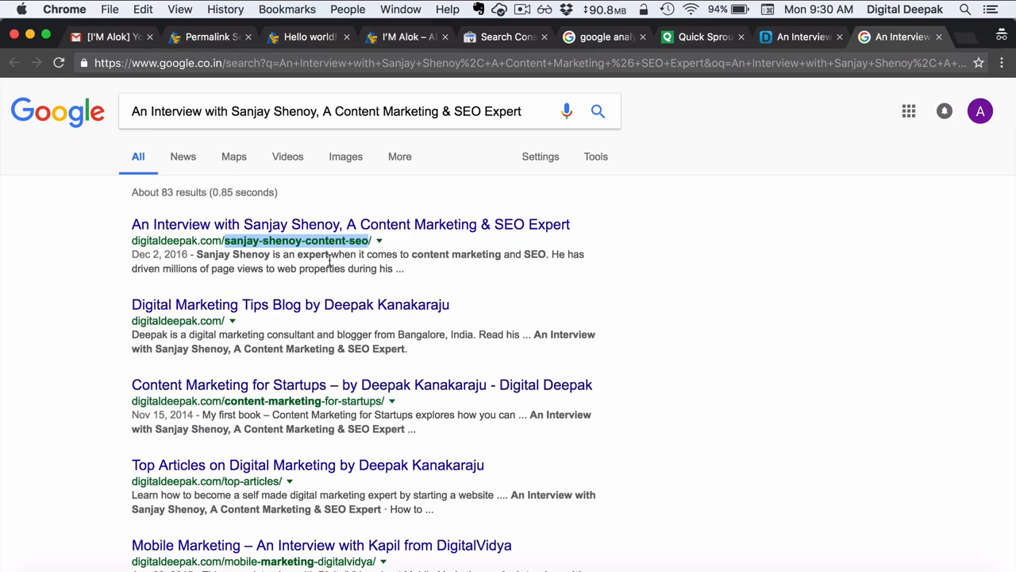
pyautogui.click(328, 262)
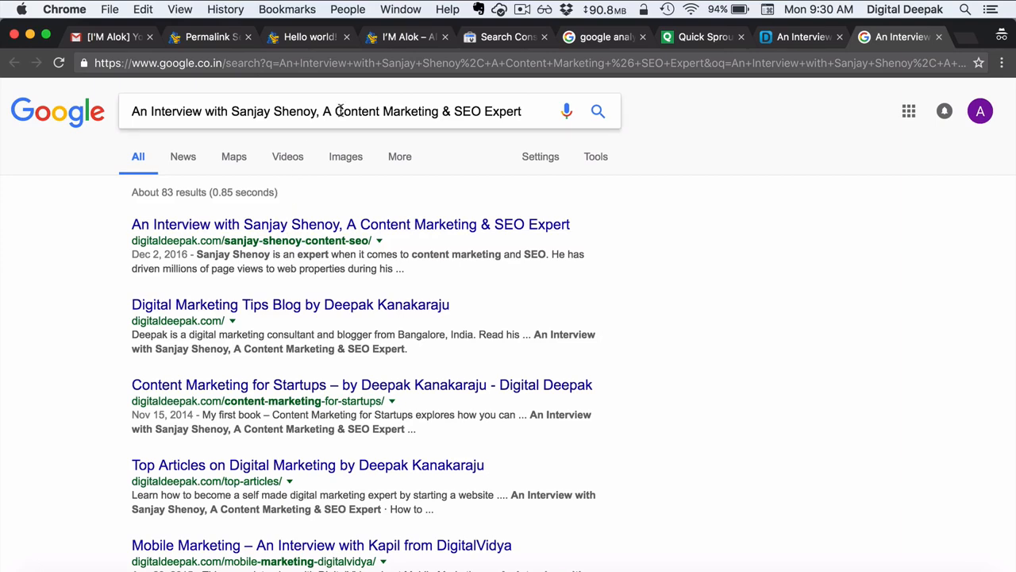
# - Highlight key words in the top snippet, then close the results and return to Permalink Settings
pyautogui.moveTo(197, 253); pyautogui.dragTo(270, 252)
pyautogui.doubleClick(302, 253)
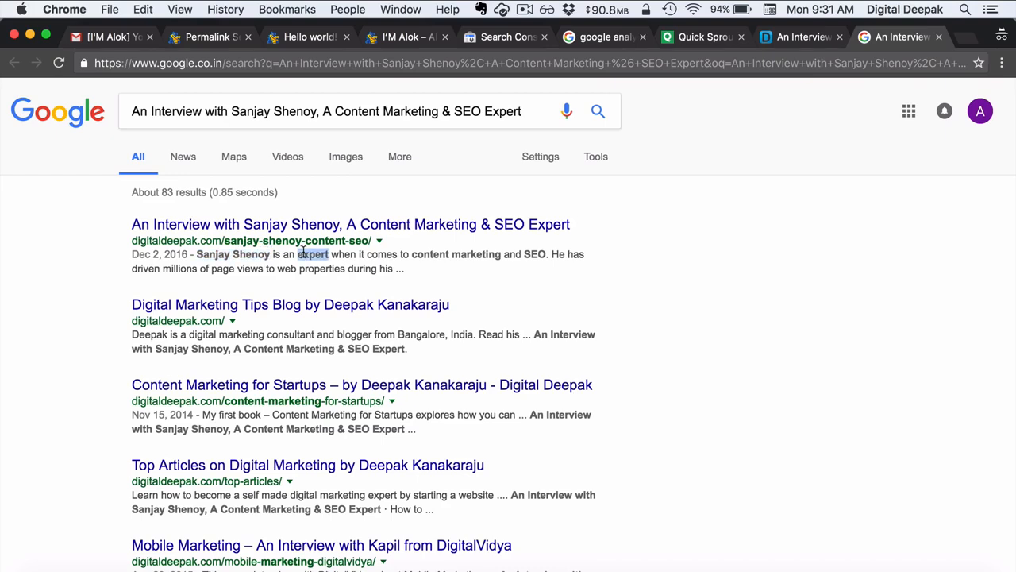
pyautogui.click(433, 263)
pyautogui.click(939, 36)
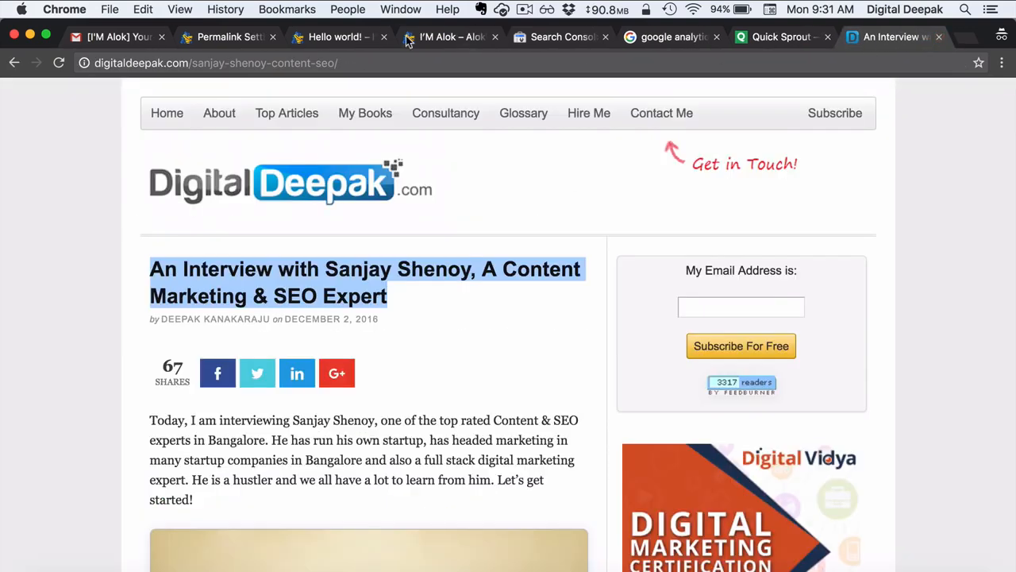
pyautogui.click(226, 36)
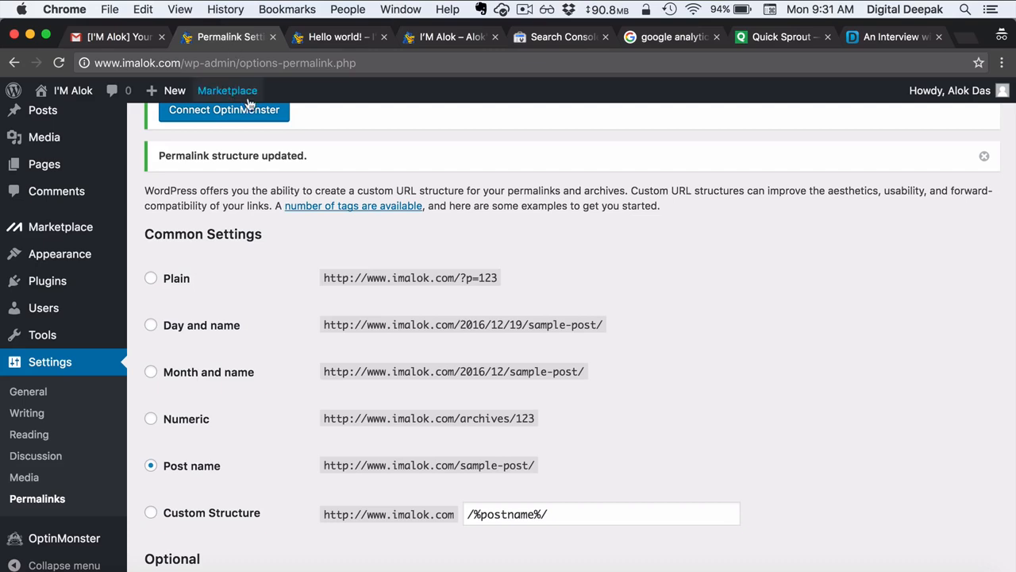
# - Reload the Hello world! tab and reopen the post from the blog's home page
pyautogui.scroll(3, 262, 150)
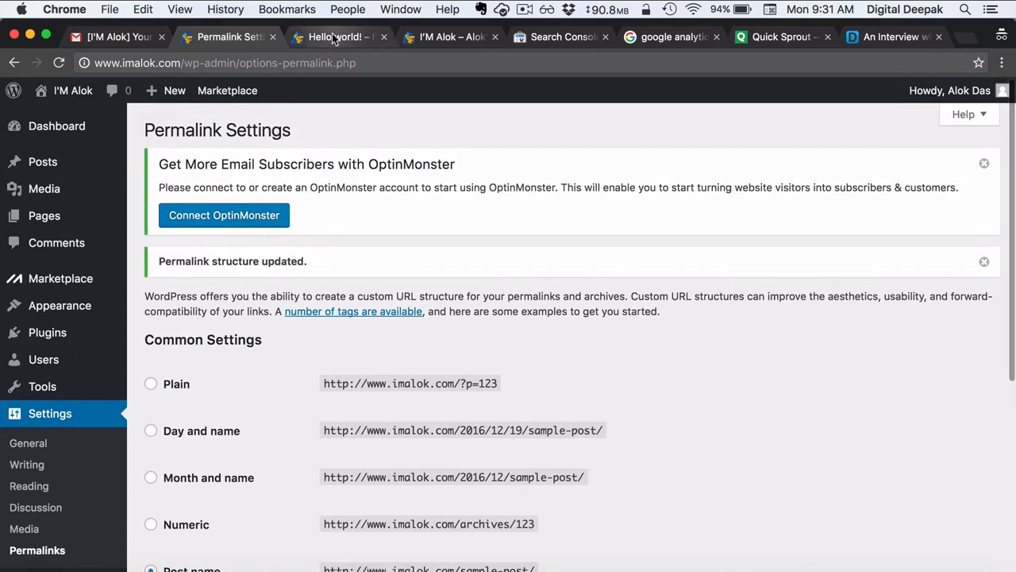
pyautogui.click(326, 37)
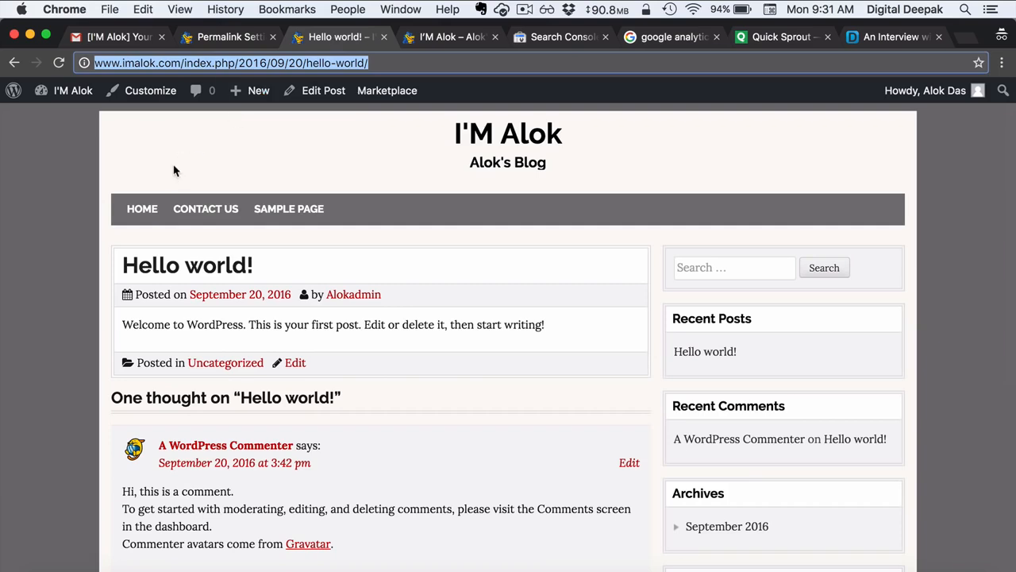
pyautogui.click(58, 63)
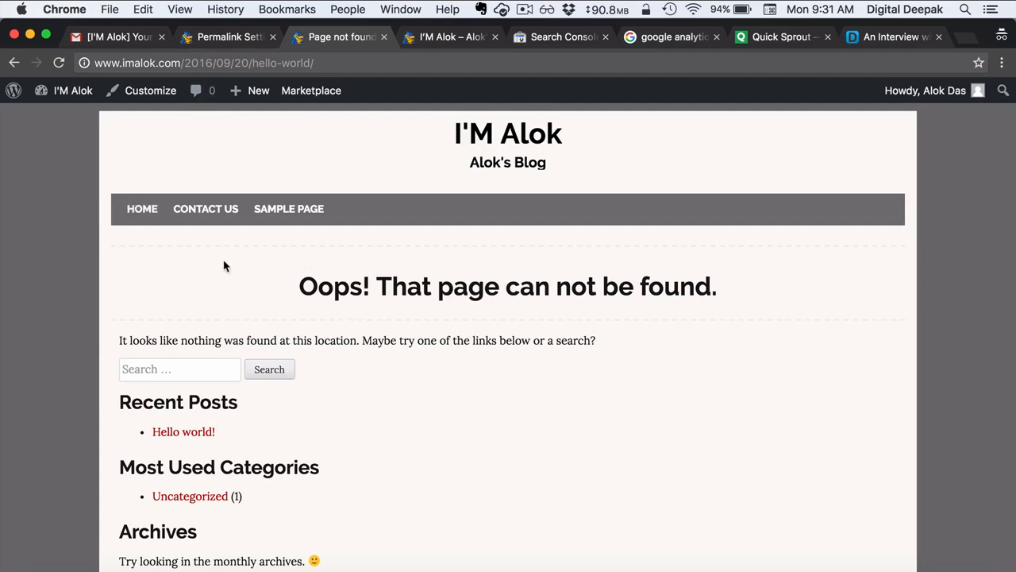
pyautogui.click(146, 210)
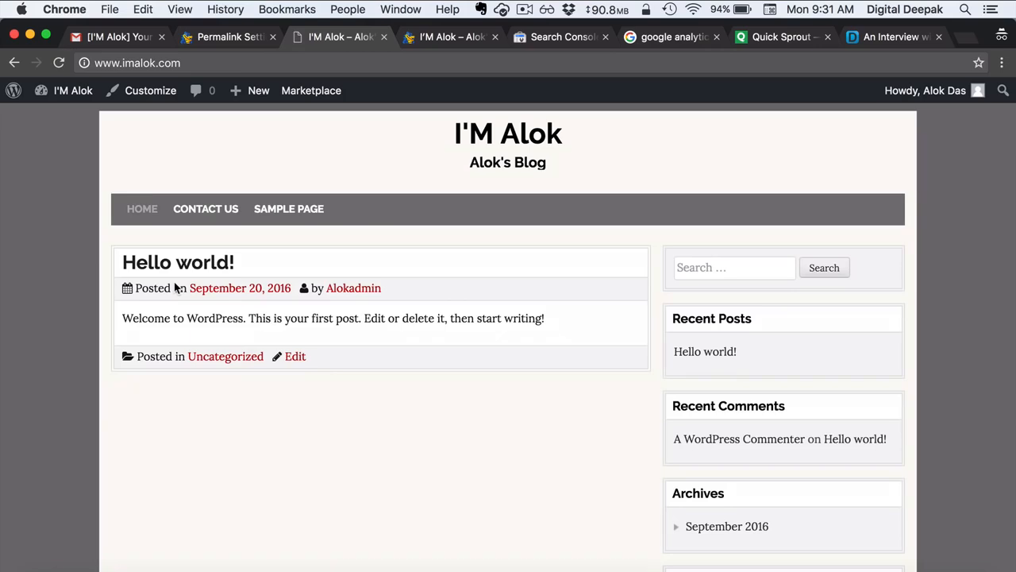
pyautogui.click(213, 272)
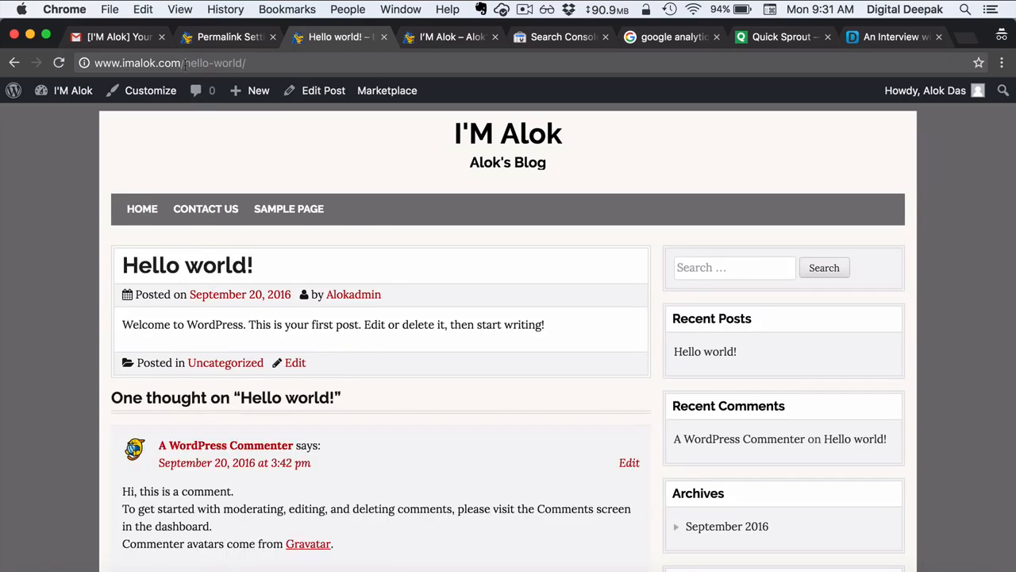
pyautogui.moveTo(184, 65); pyautogui.dragTo(247, 65)
pyautogui.click(277, 65)
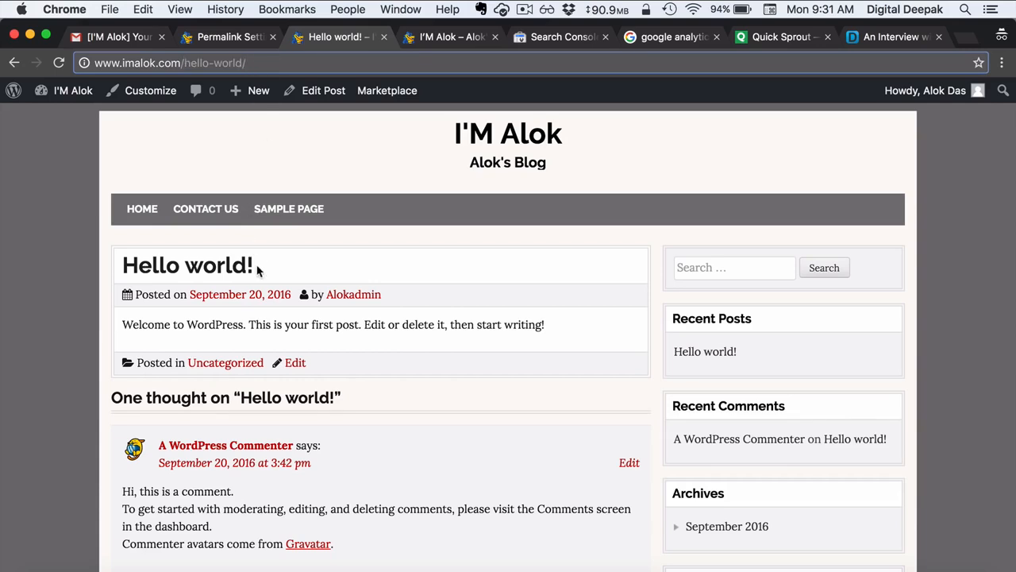
pyautogui.moveTo(261, 271); pyautogui.dragTo(127, 258)
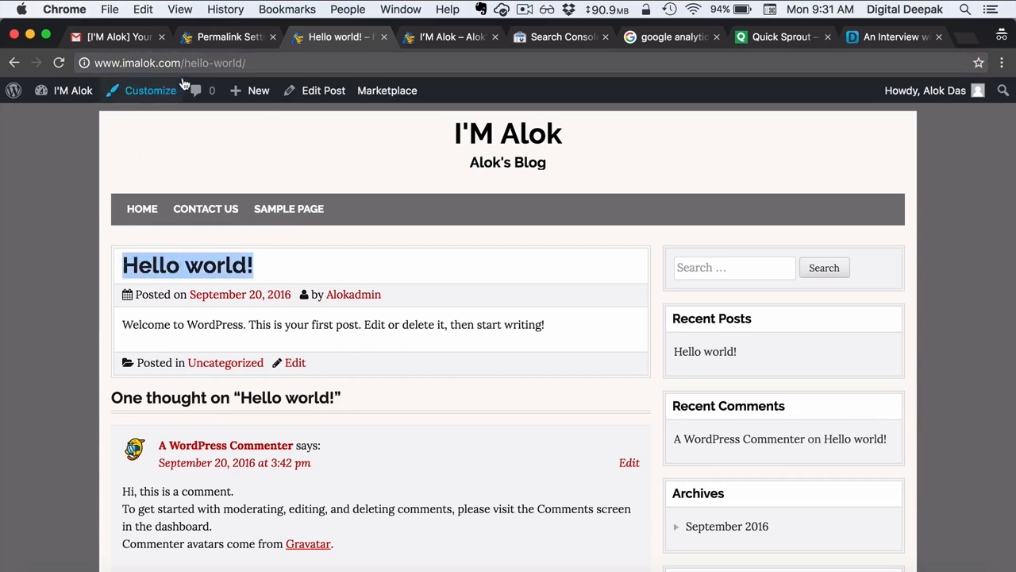
pyautogui.click(192, 65)
pyautogui.click(87, 136)
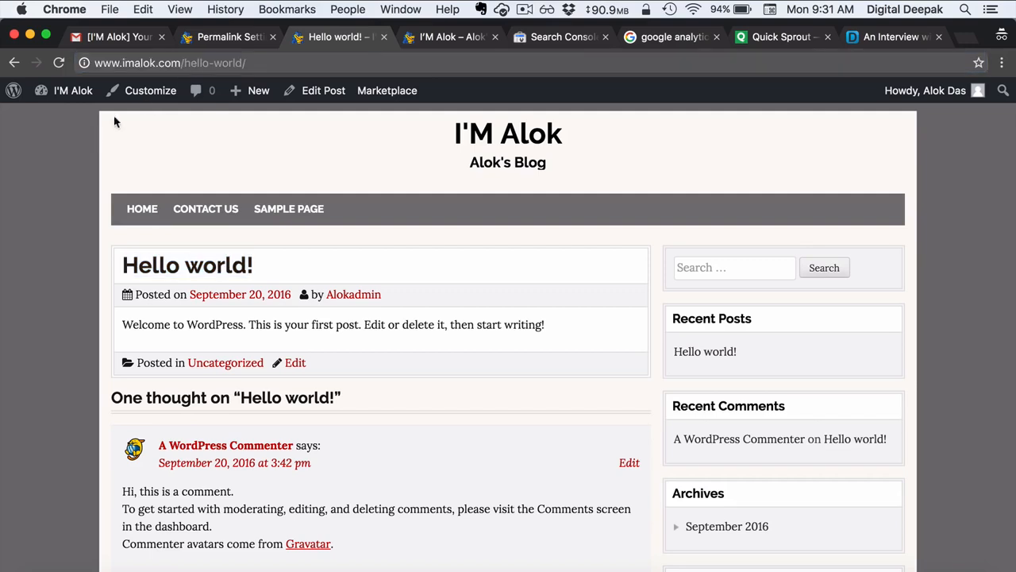
pyautogui.click(108, 37)
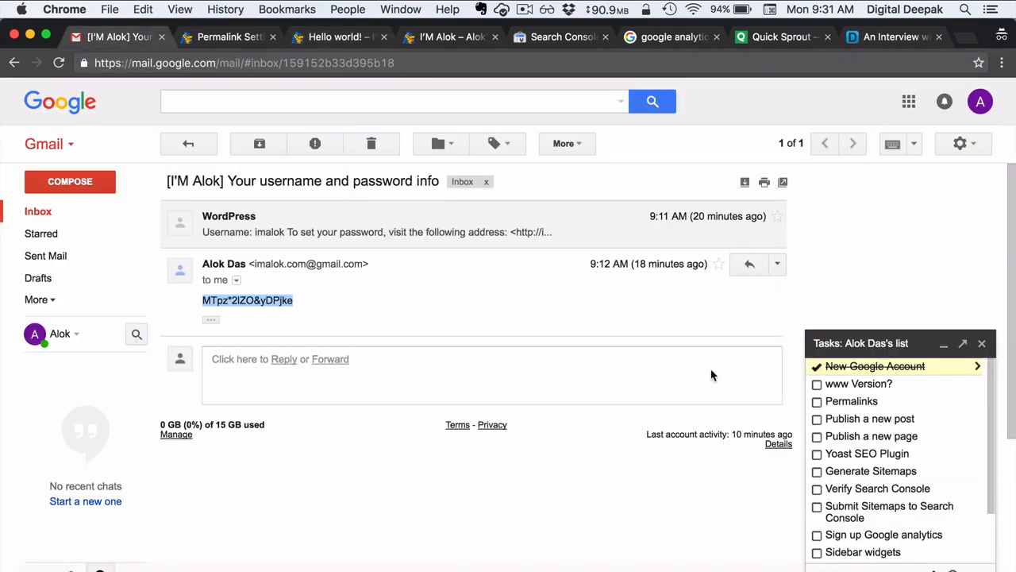
# - Tick off the www Version? and Permalinks tasks in Gmail and open a new incognito tab
pyautogui.click(818, 384)
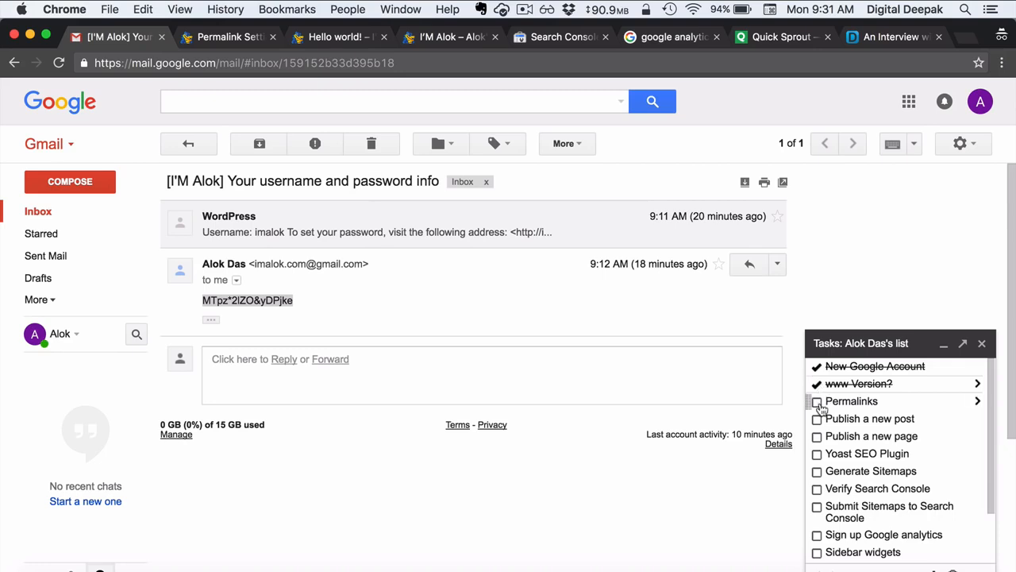
pyautogui.click(818, 403)
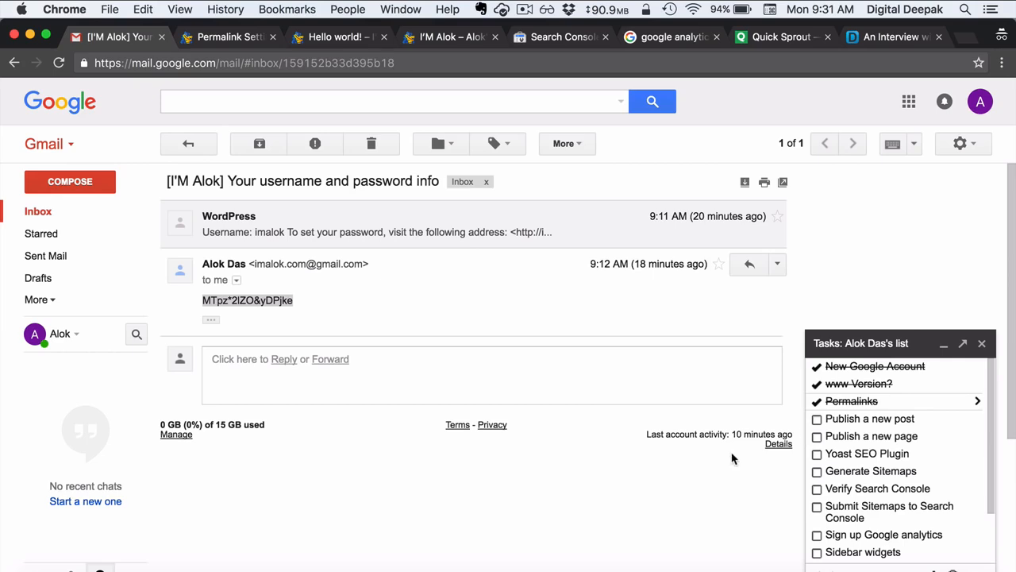
pyautogui.click(963, 40)
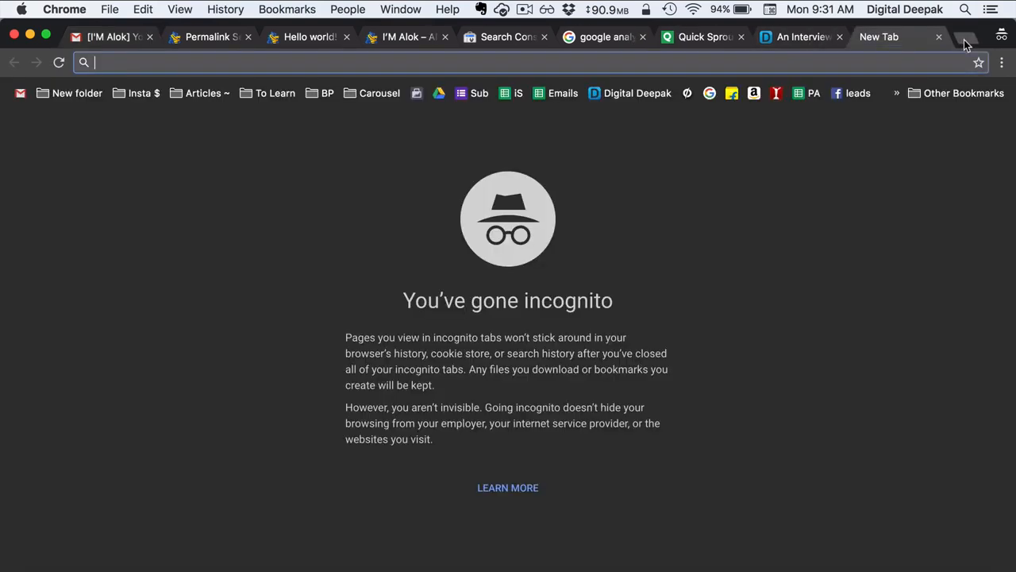
# - Search Google for 'benefits of wordpress'
pyautogui.write('bene')
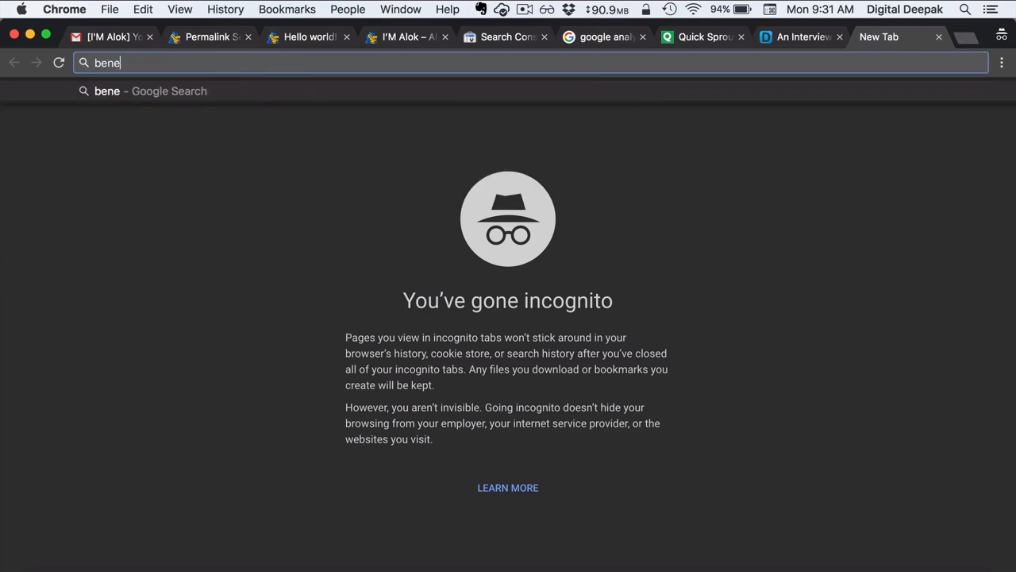
pyautogui.write('fits of word')
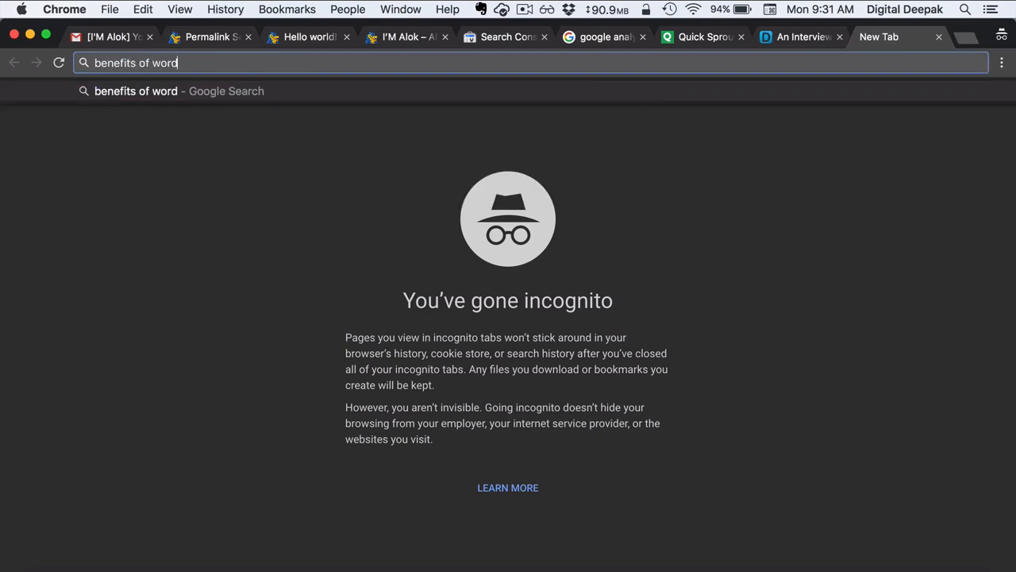
pyautogui.write('p')
pyautogui.press('BackSpace')
pyautogui.write('press')
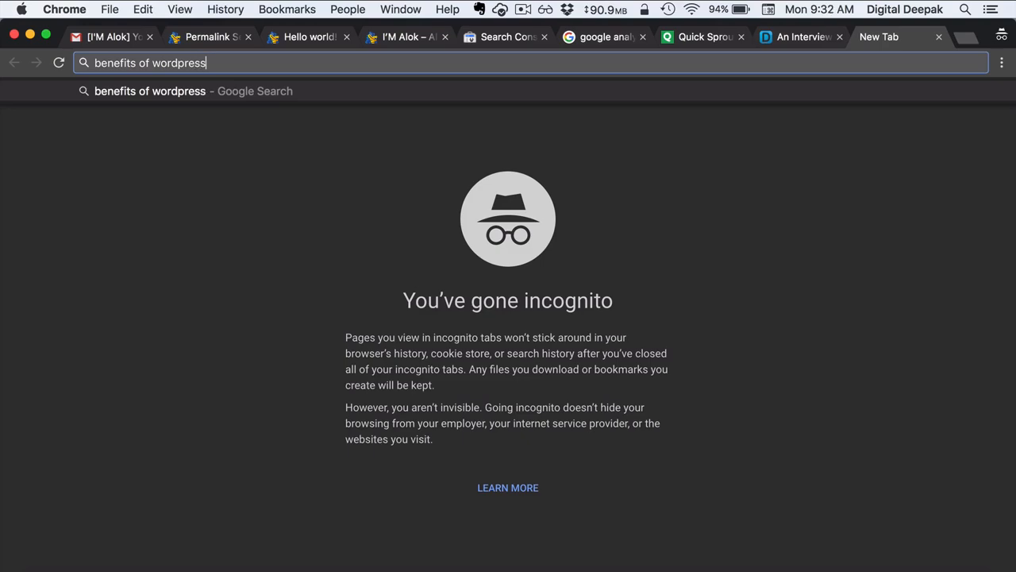
pyautogui.press('Return')
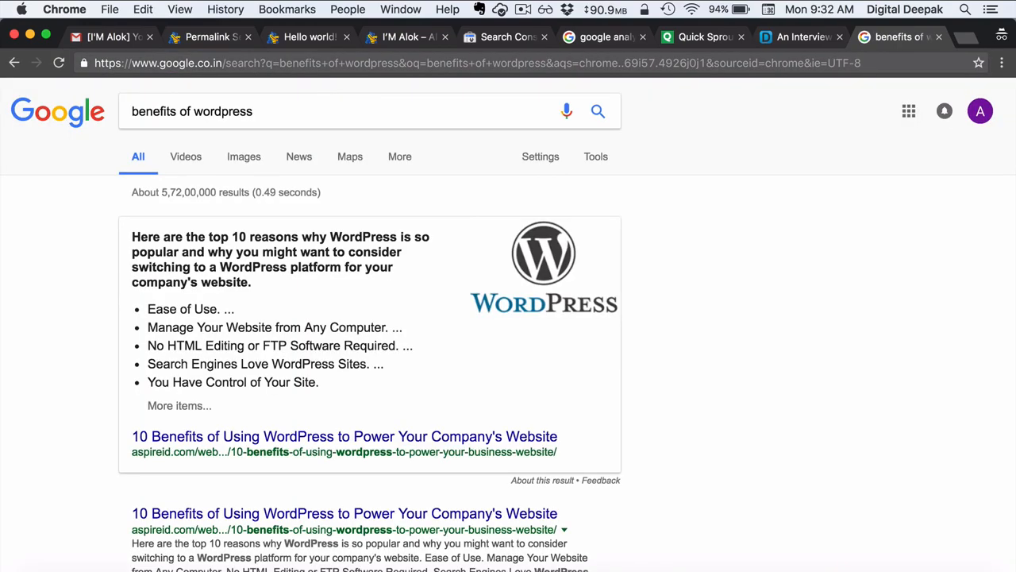
pyautogui.scroll(-2, 478, 347)
pyautogui.scroll(-5, 479, 347)
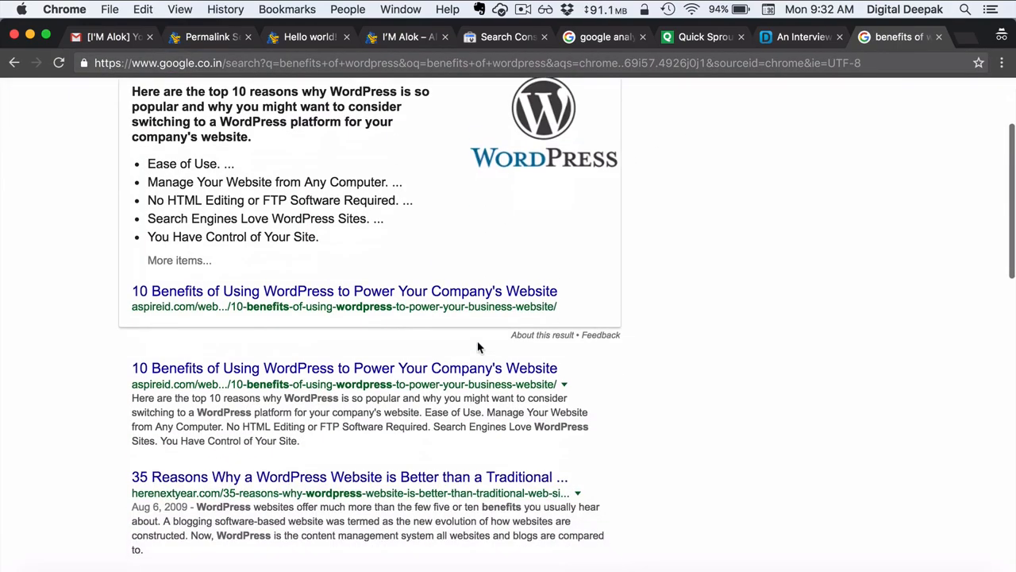
pyautogui.scroll(7, 479, 317)
# - Refine the search to 'benefits of wordpress wikipedia' and open the WordPress Wikipedia article
pyautogui.click(352, 118)
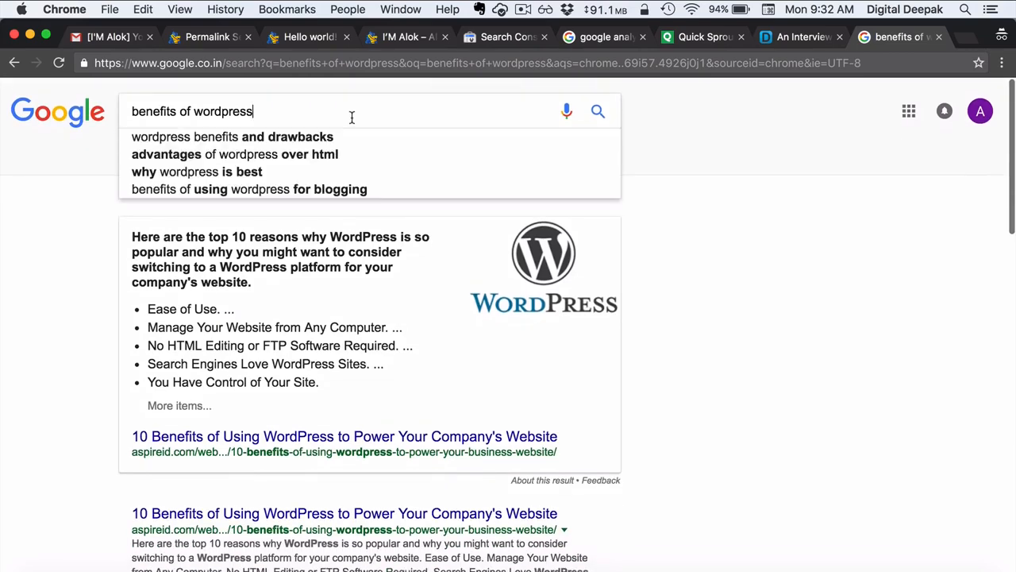
pyautogui.write('wikip')
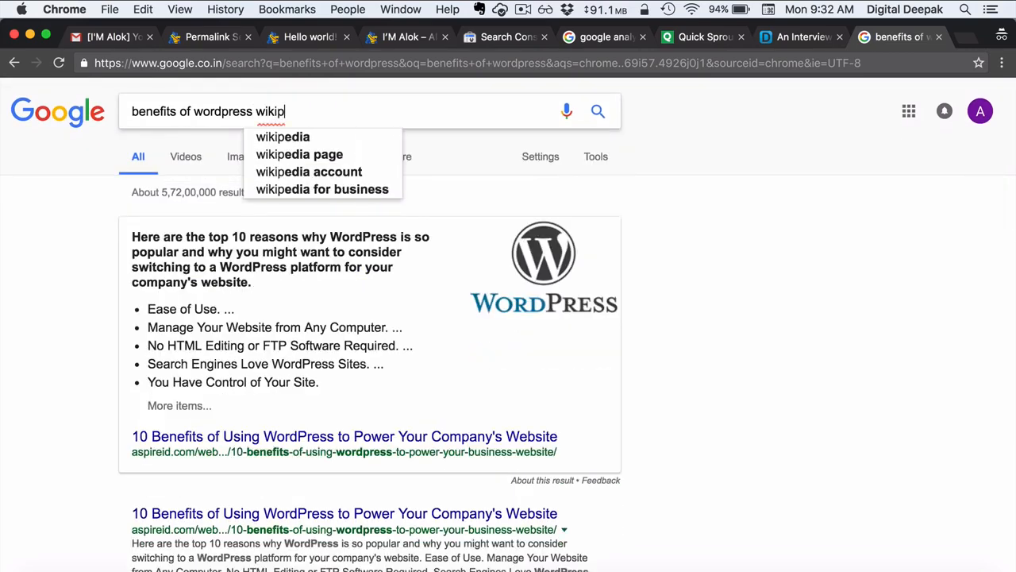
pyautogui.write('edia')
pyautogui.press('Return')
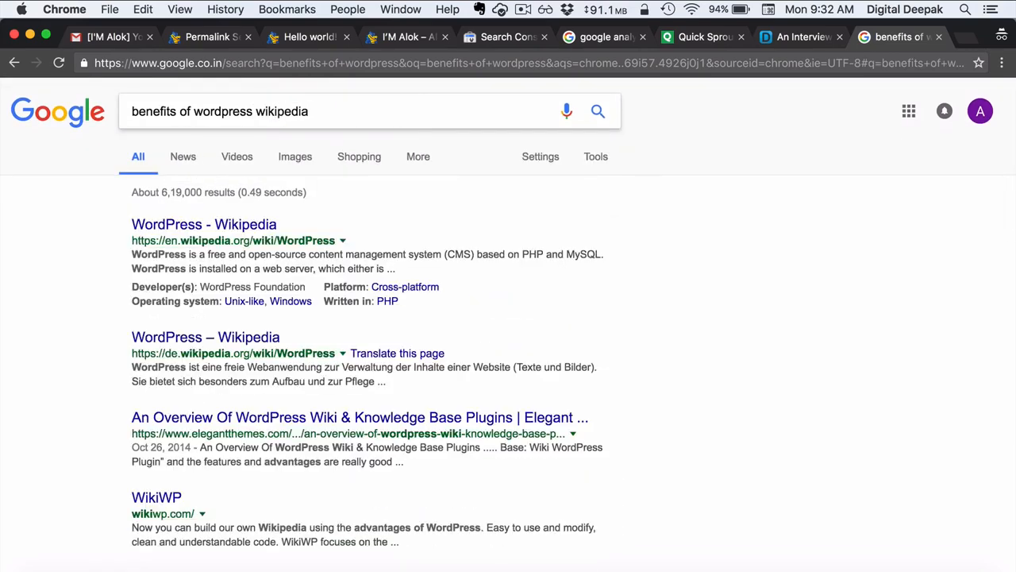
pyautogui.click(245, 229)
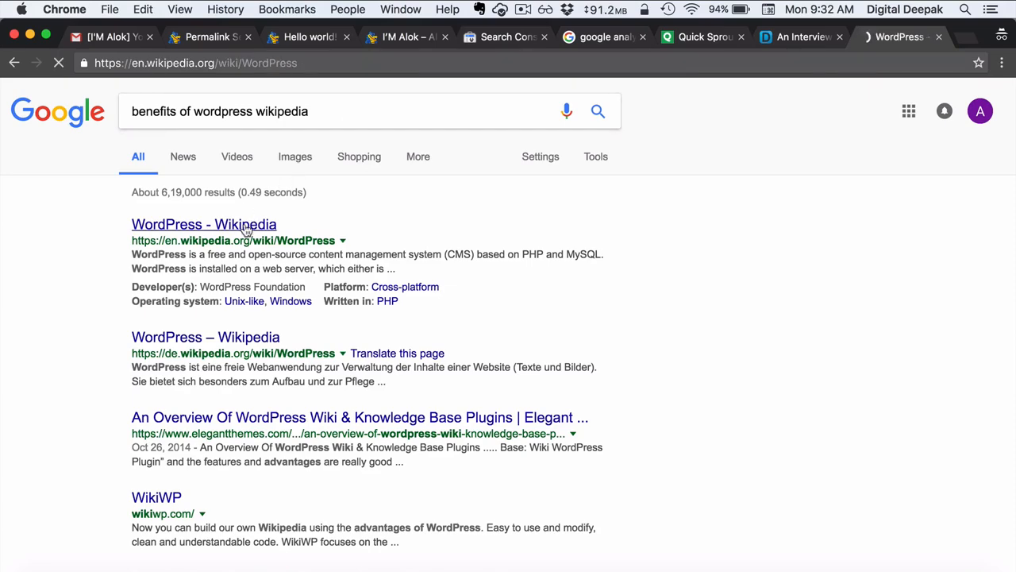
# - Select the Wikipedia article's first paragraph, then return to the Permalink Settings tab
pyautogui.scroll(-2, 246, 231)
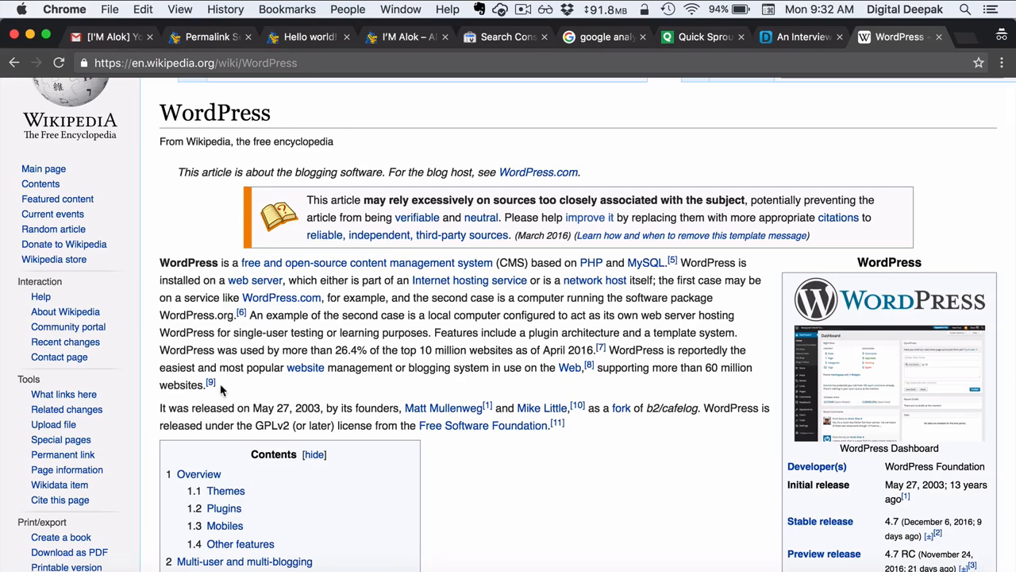
pyautogui.moveTo(221, 389); pyautogui.dragTo(157, 263)
pyautogui.press('super+c')
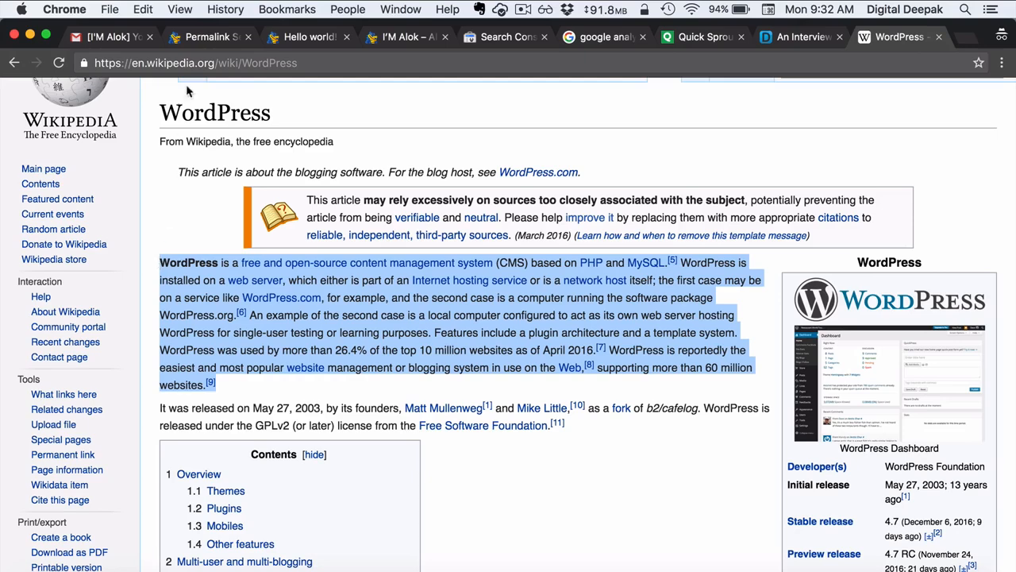
pyautogui.click(211, 40)
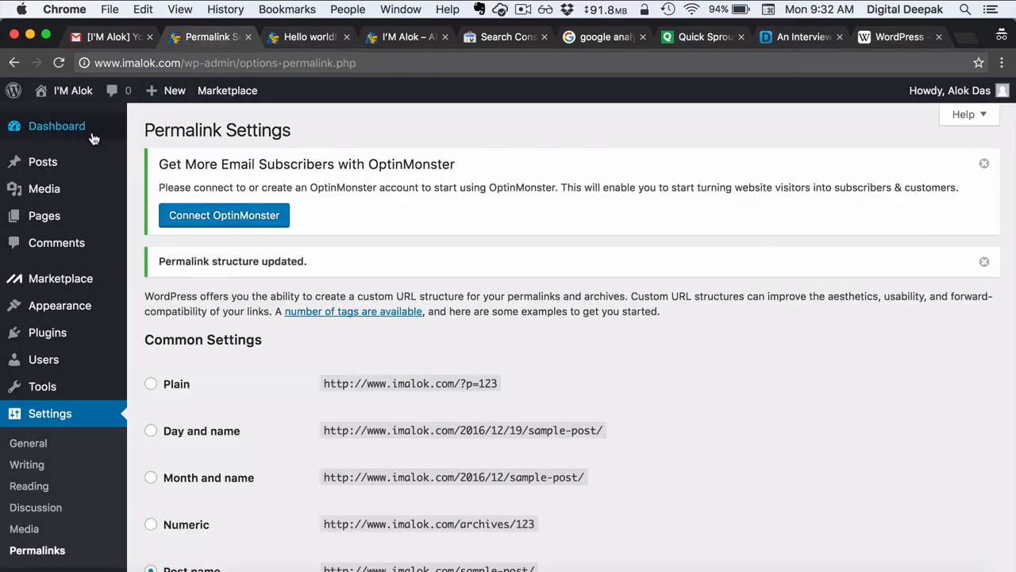
# - Start a new WordPress post and place the cursor in its body
pyautogui.moveTo(86, 169)
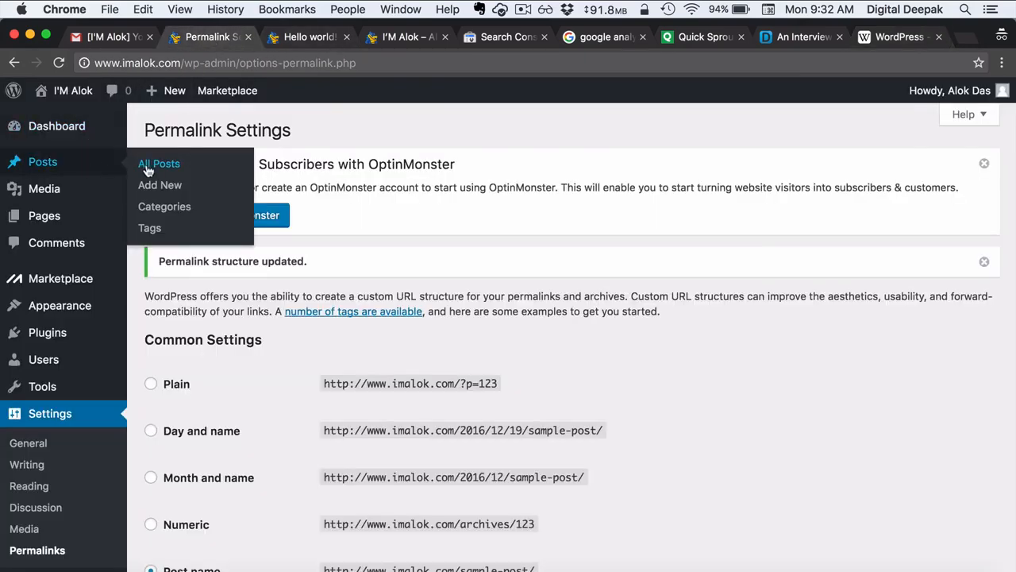
pyautogui.click(155, 191)
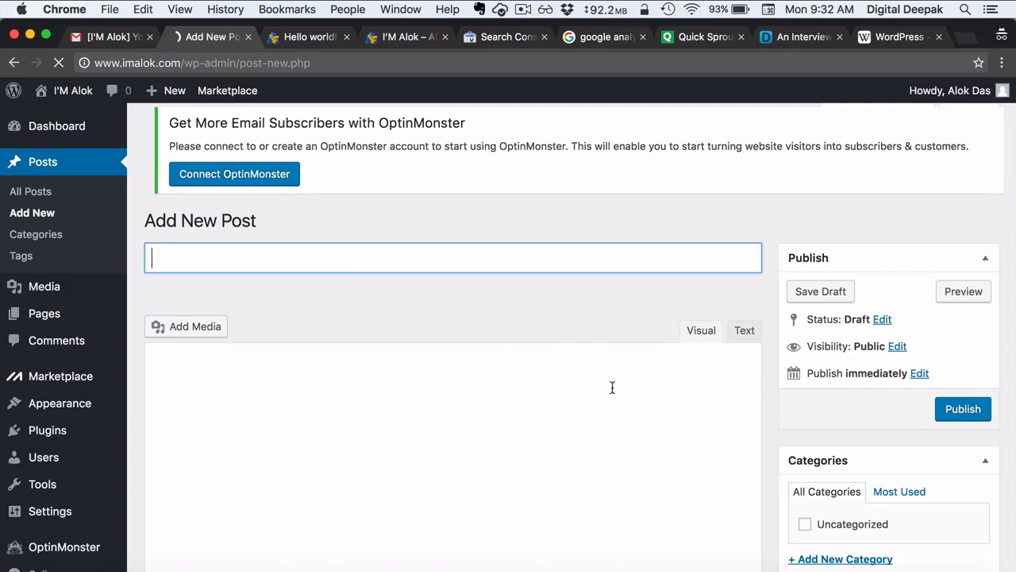
pyautogui.scroll(-2, 612, 404)
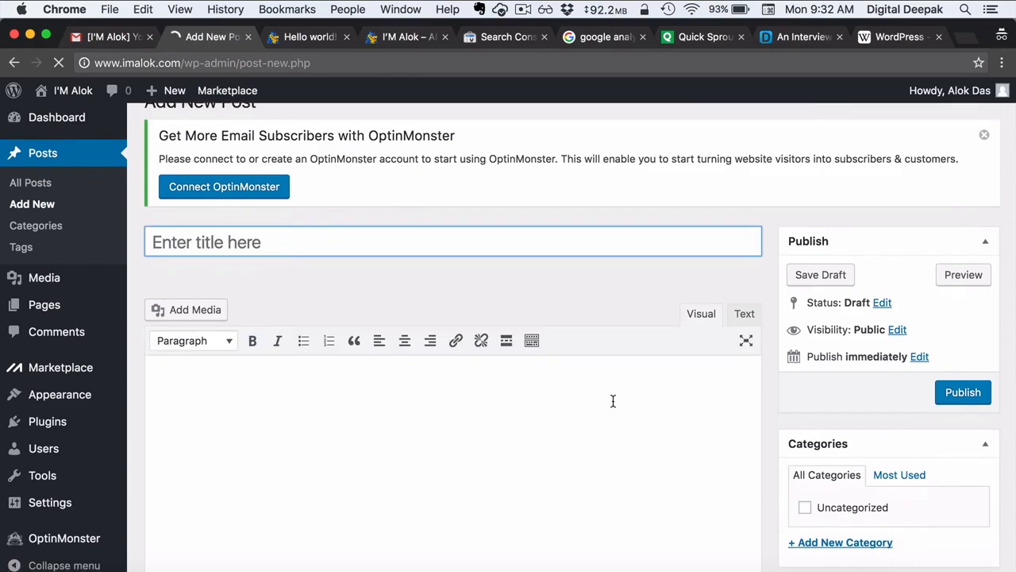
pyautogui.click(629, 368)
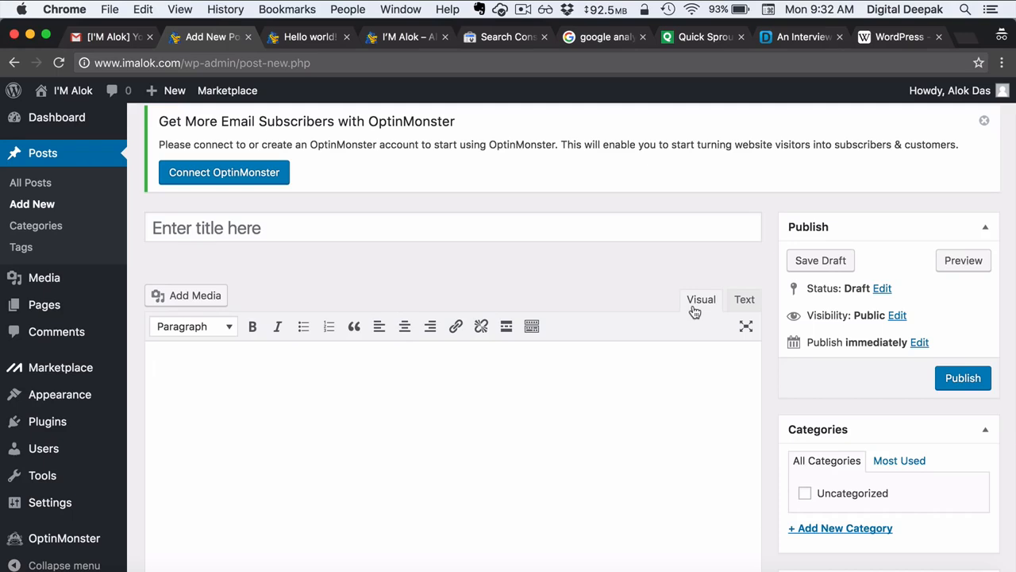
# - Paste the copied Wikipedia paragraph into the body via the Text tab, then return to Visual
pyautogui.scroll(-2, 694, 310)
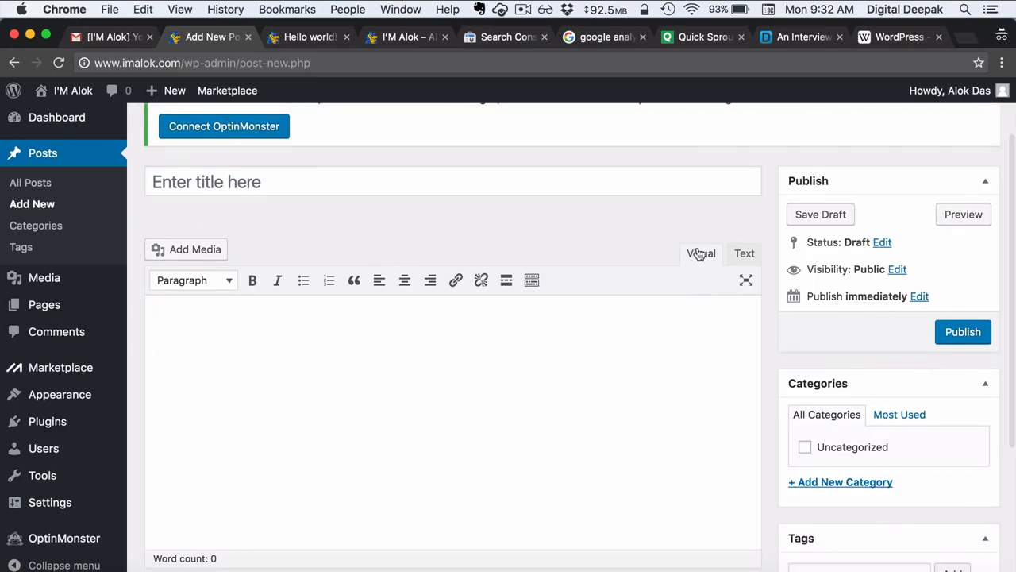
pyautogui.click(745, 254)
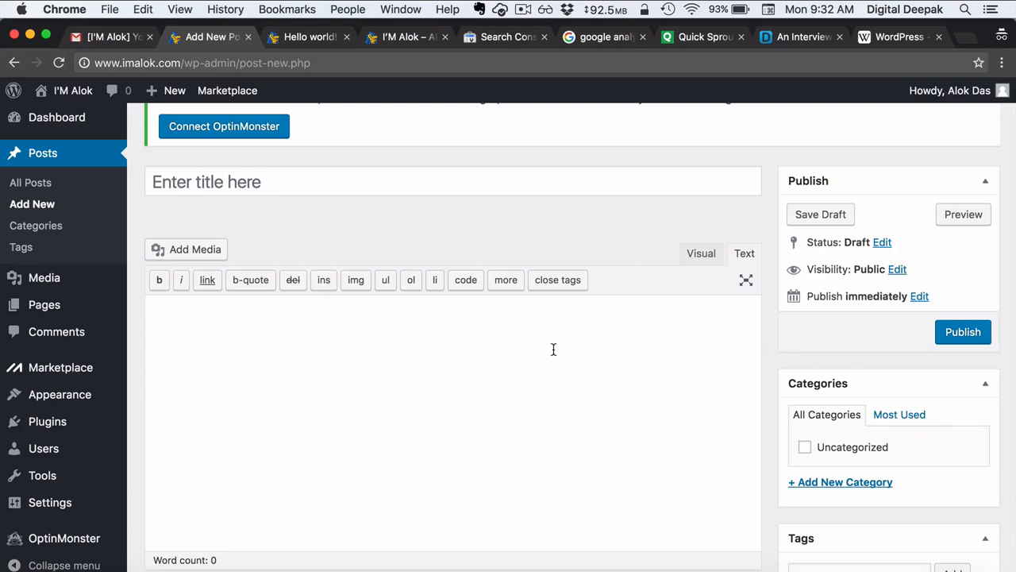
pyautogui.press('super+v')
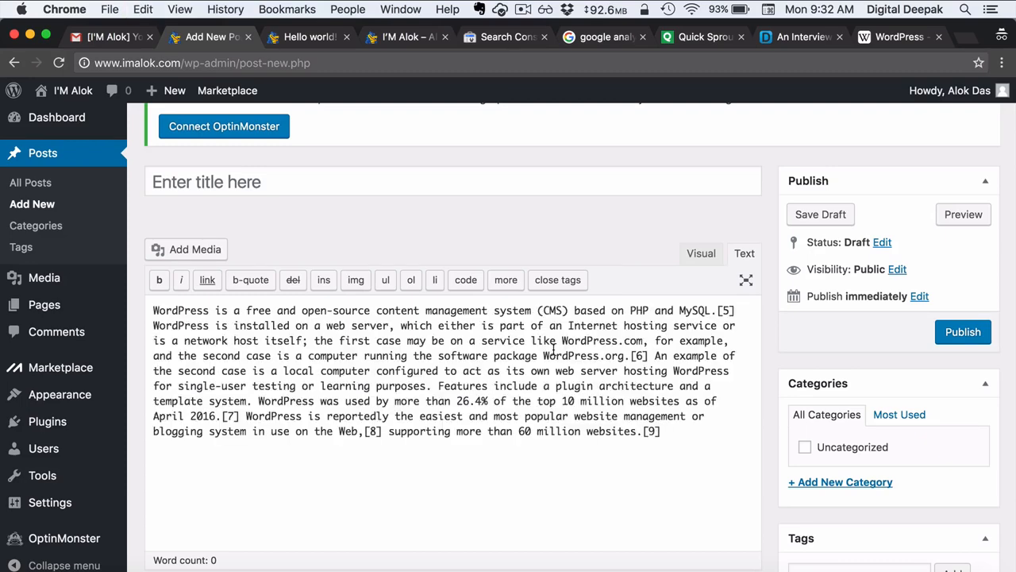
pyautogui.click(699, 254)
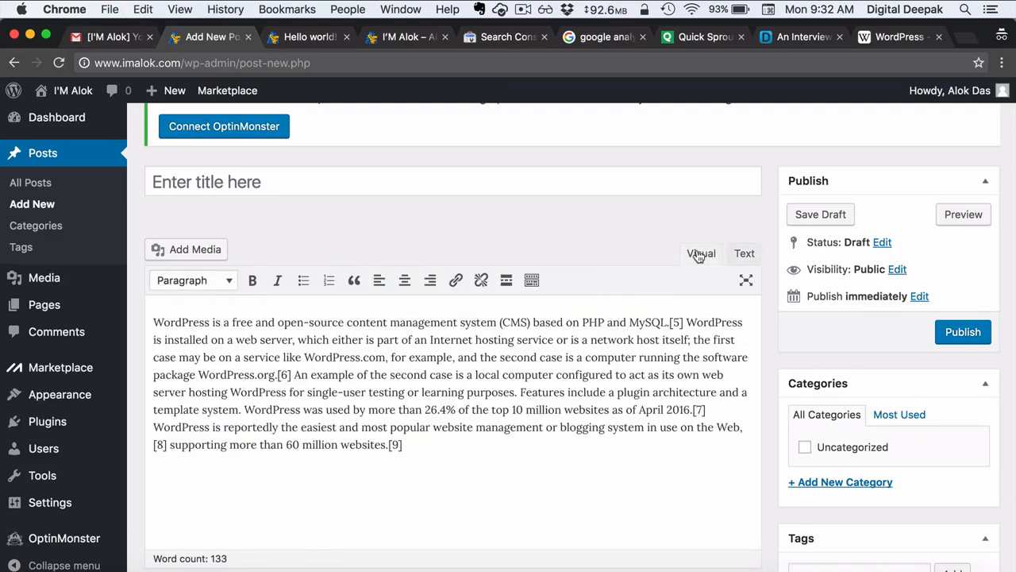
# - Title the post 'What is WordPress?' and save it as a draft
pyautogui.click(269, 178)
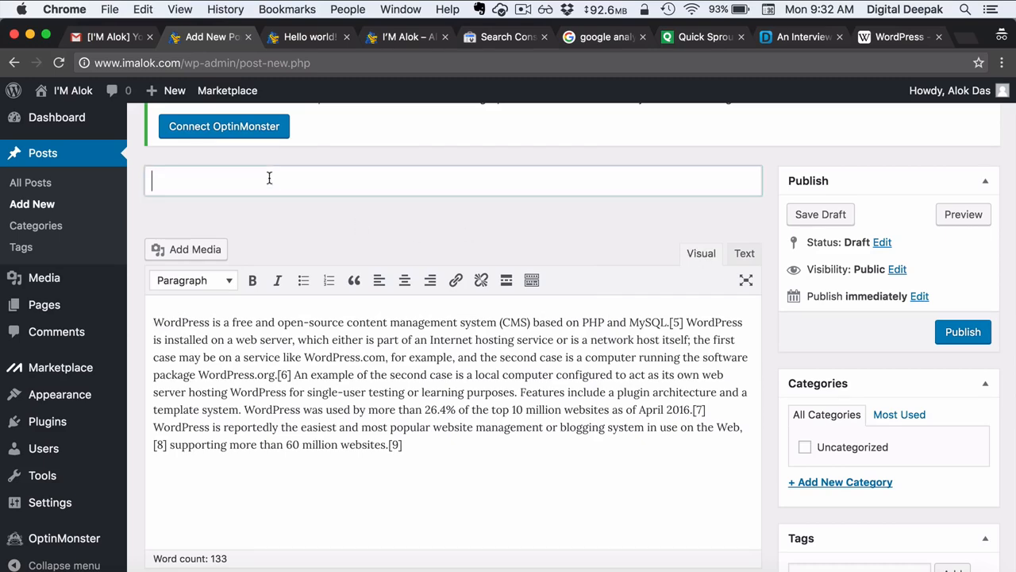
pyautogui.write('What ')
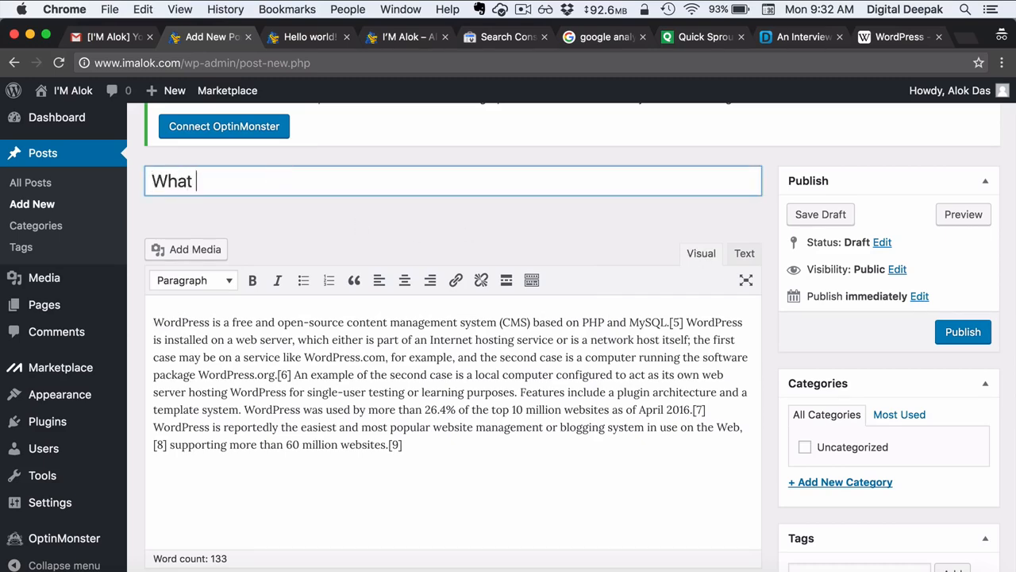
pyautogui.write('is WordP')
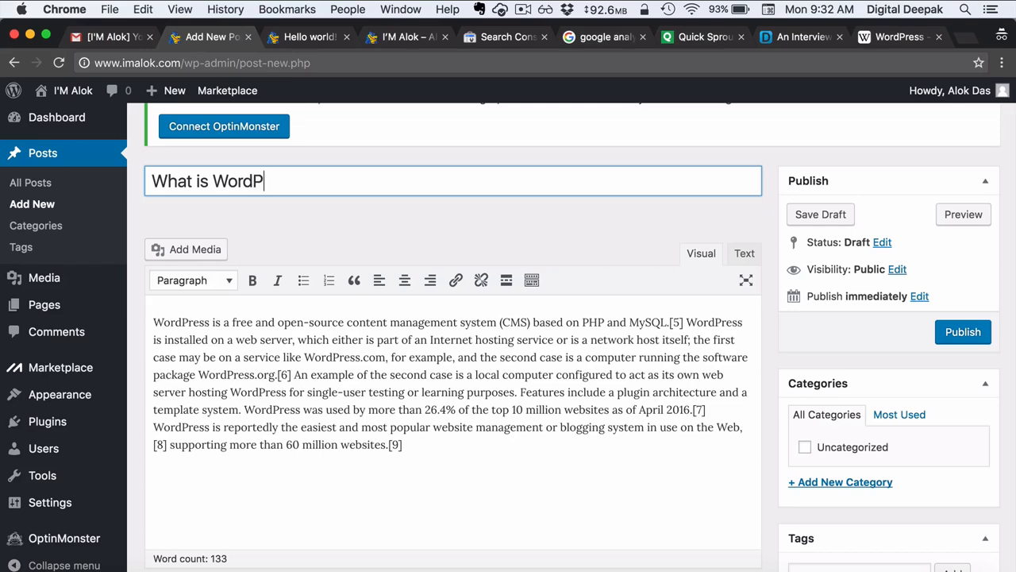
pyautogui.write('ress?')
pyautogui.click(364, 156)
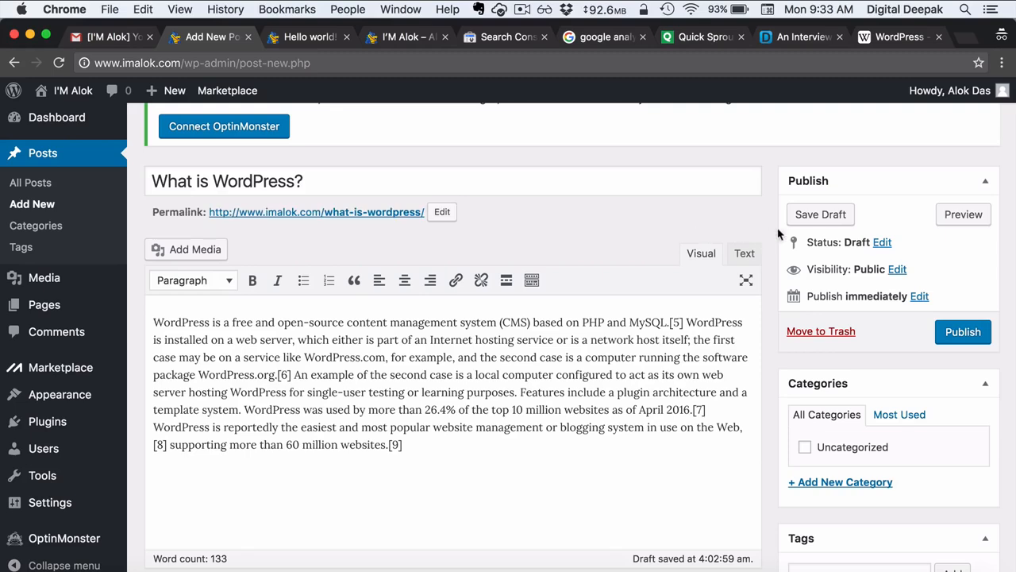
pyautogui.click(809, 225)
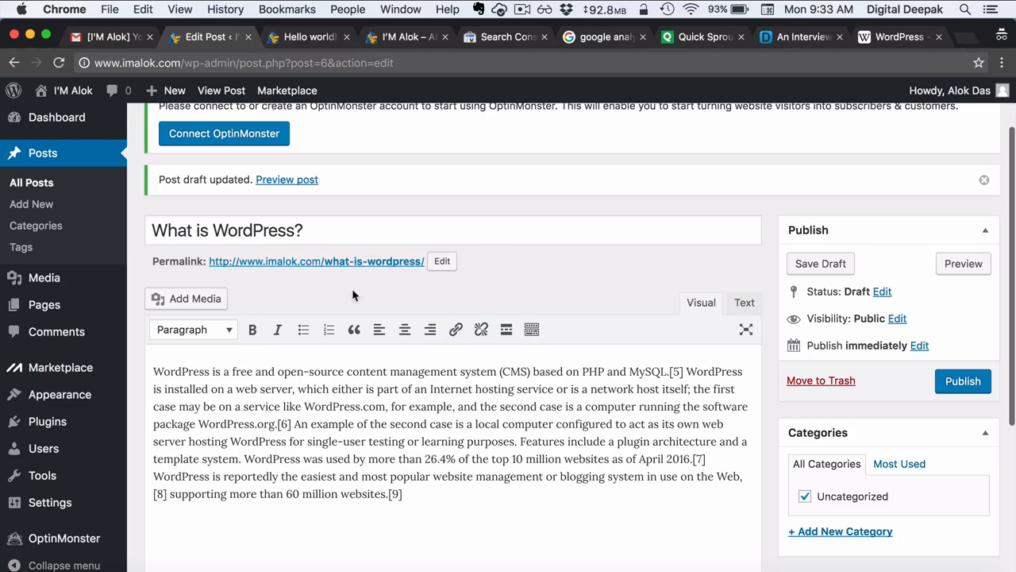
# - Shorten the permalink slug from what-is-wordpress to /wordpress/
pyautogui.click(442, 262)
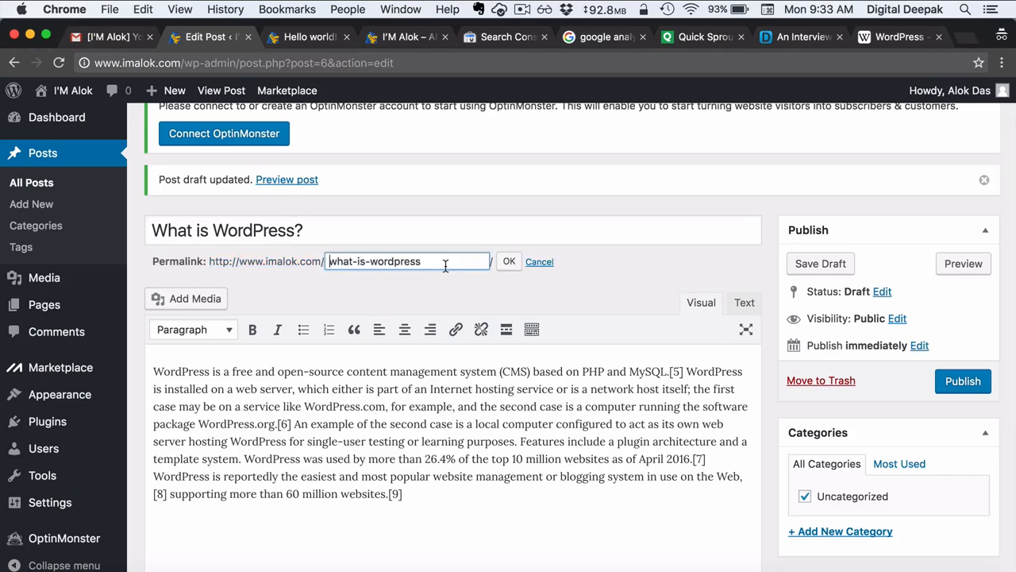
pyautogui.click(367, 262)
pyautogui.press('BackSpace')
pyautogui.press('BackSpace')
pyautogui.press('BackSpace')
pyautogui.press('BackSpace')
pyautogui.press('BackSpace')
pyautogui.press('BackSpace')
pyautogui.press('BackSpace')
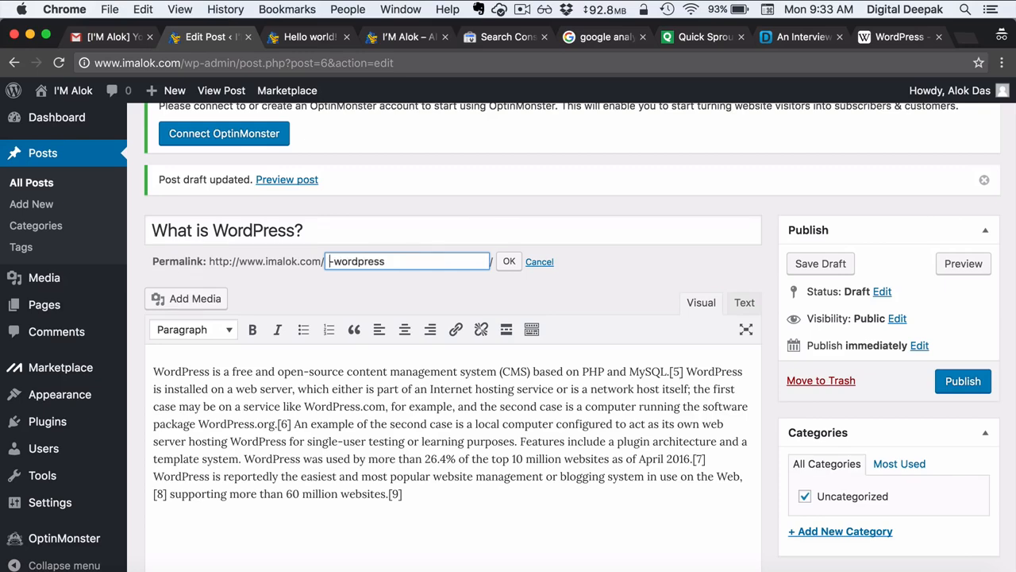
pyautogui.press('BackSpace')
pyautogui.click(509, 262)
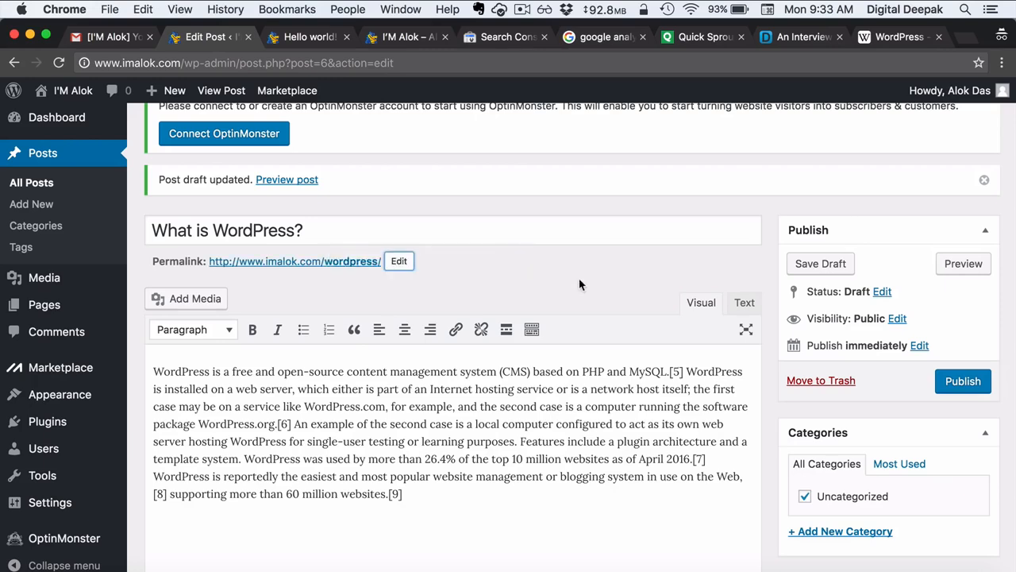
pyautogui.scroll(-3, 742, 318)
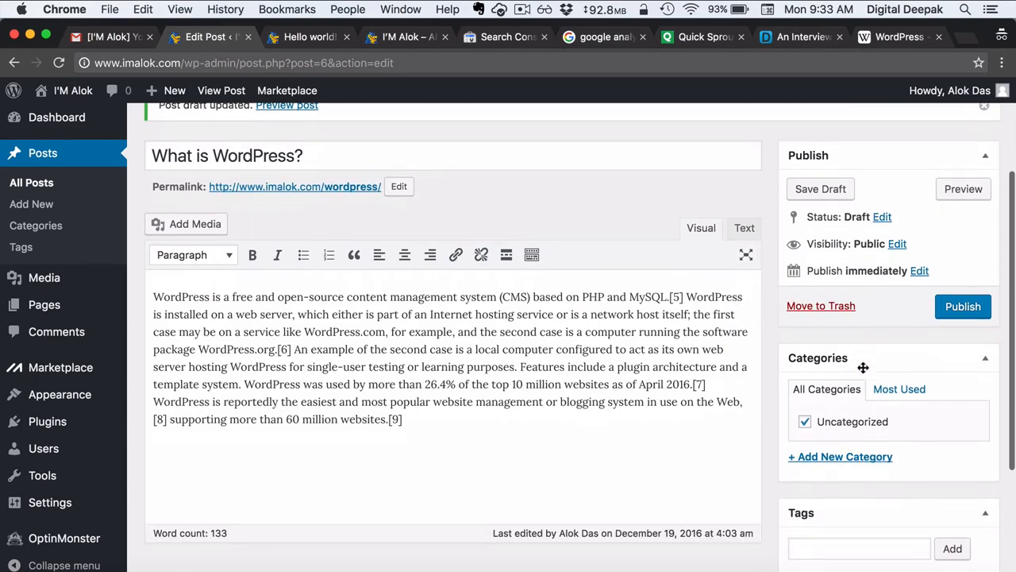
# - Create a General category for the post and untick Uncategorized
pyautogui.click(822, 457)
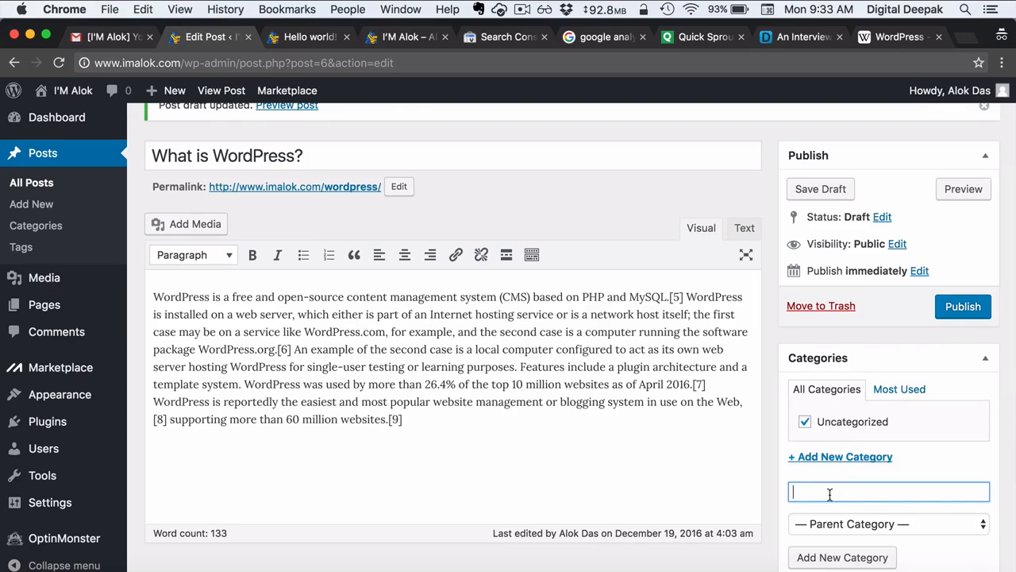
pyautogui.write('General')
pyautogui.click(844, 557)
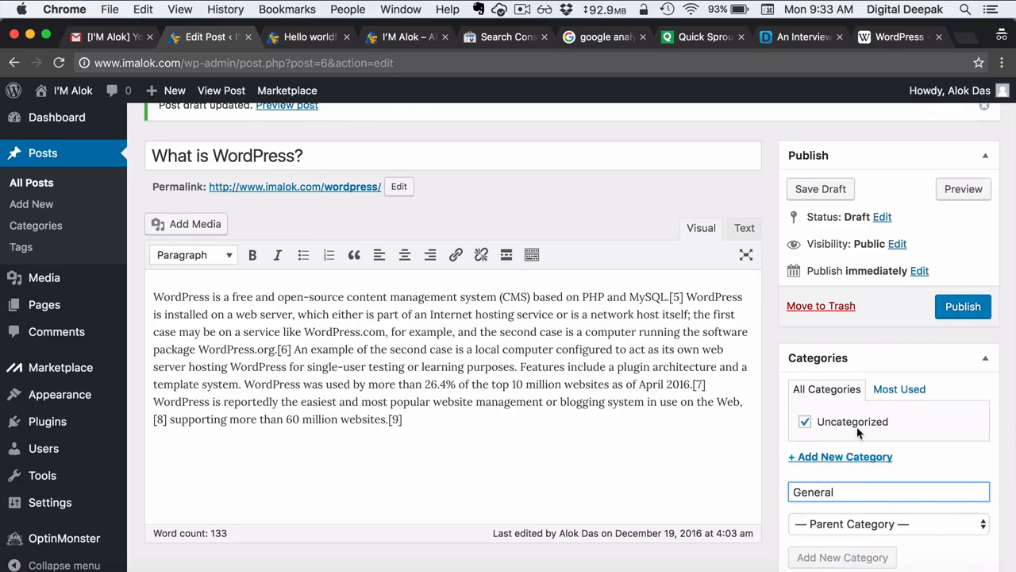
pyautogui.click(805, 440)
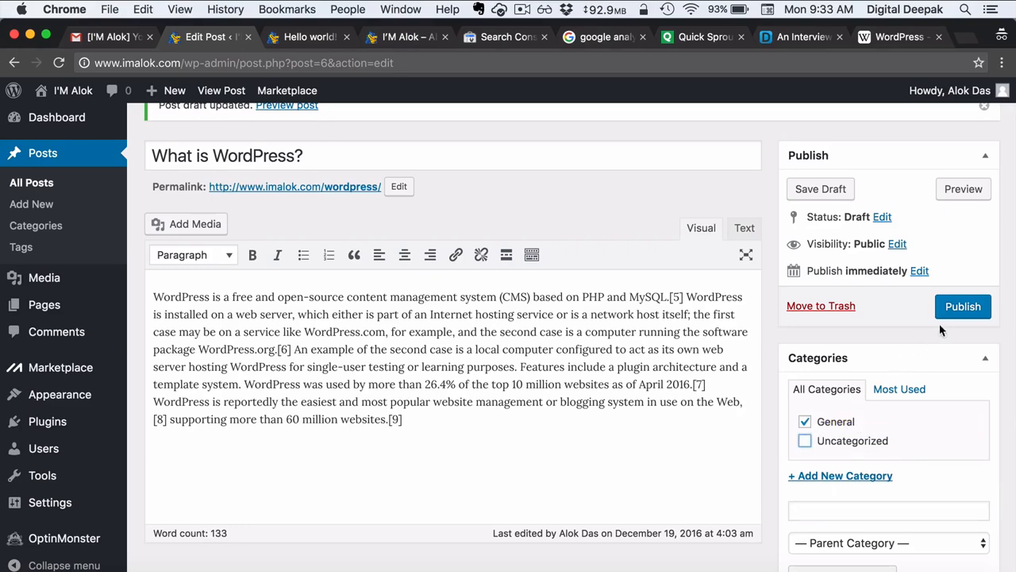
# - Publish the post and dismiss the OptinMonster notice
pyautogui.click(960, 318)
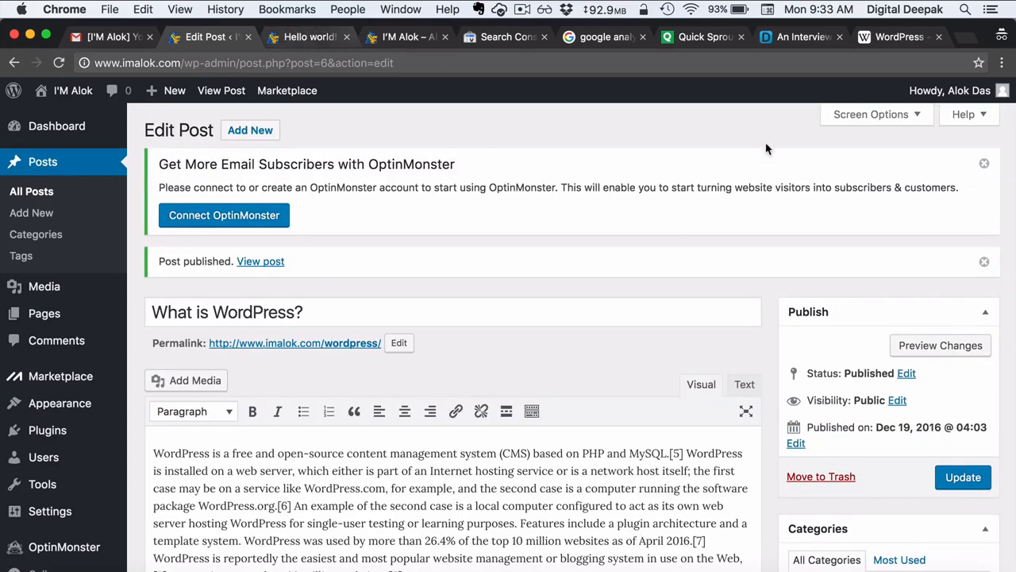
pyautogui.click(984, 163)
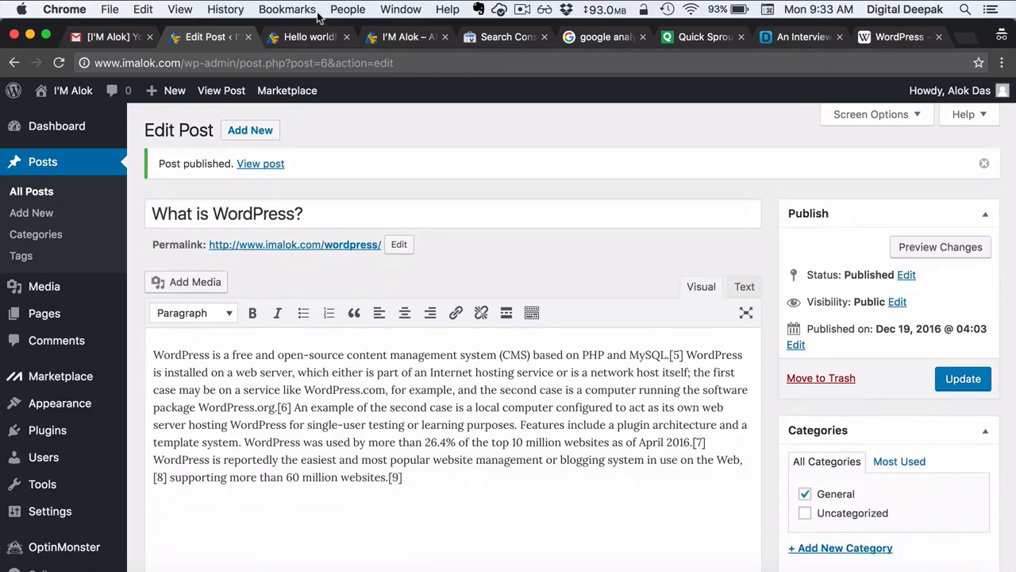
pyautogui.click(306, 36)
# - Reload the live blog and open the new post from the homepage at imalok.com/wordpress/
pyautogui.click(270, 63)
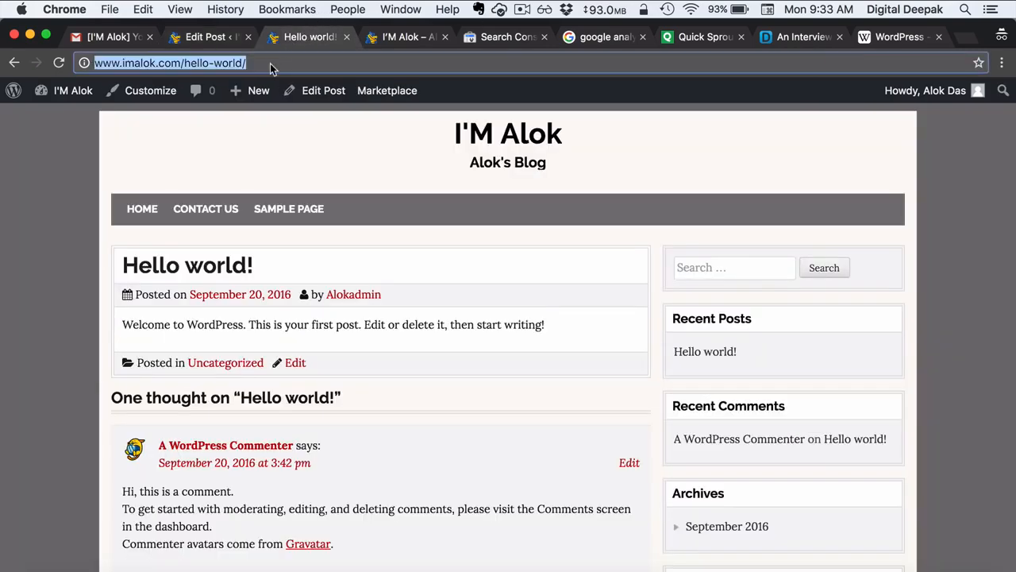
pyautogui.press('Return')
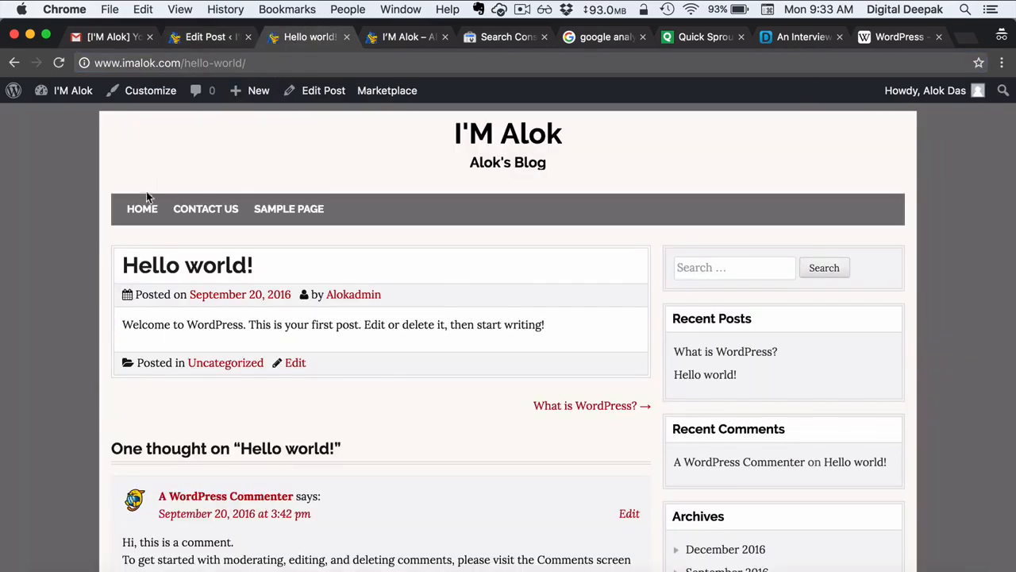
pyautogui.click(143, 208)
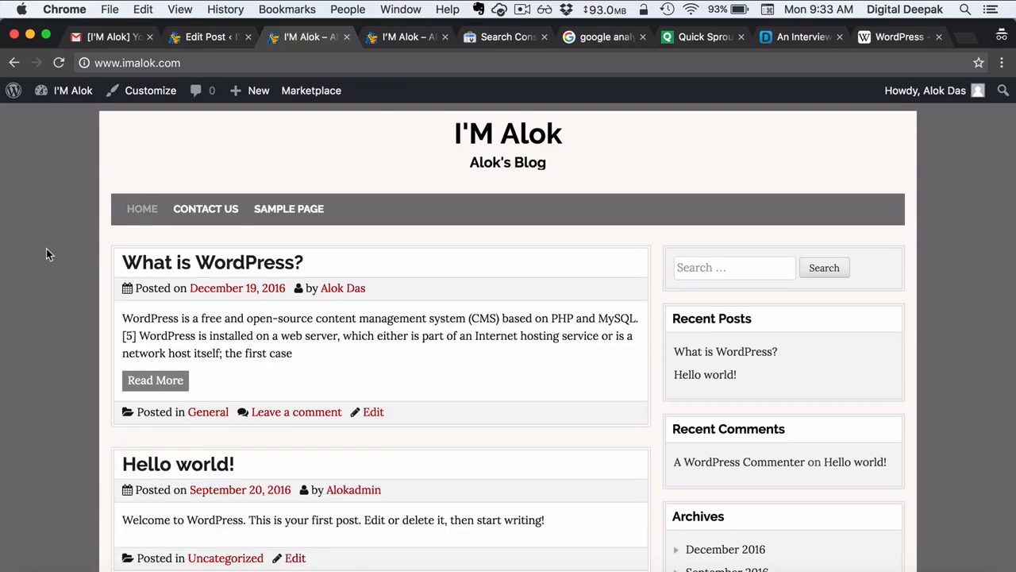
pyautogui.scroll(-2, 46, 249)
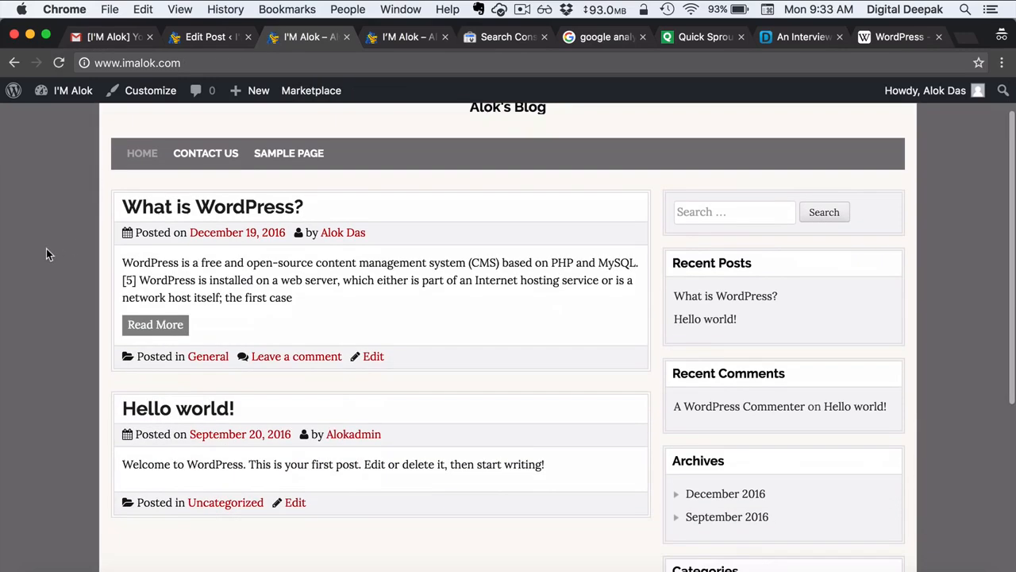
pyautogui.click(181, 206)
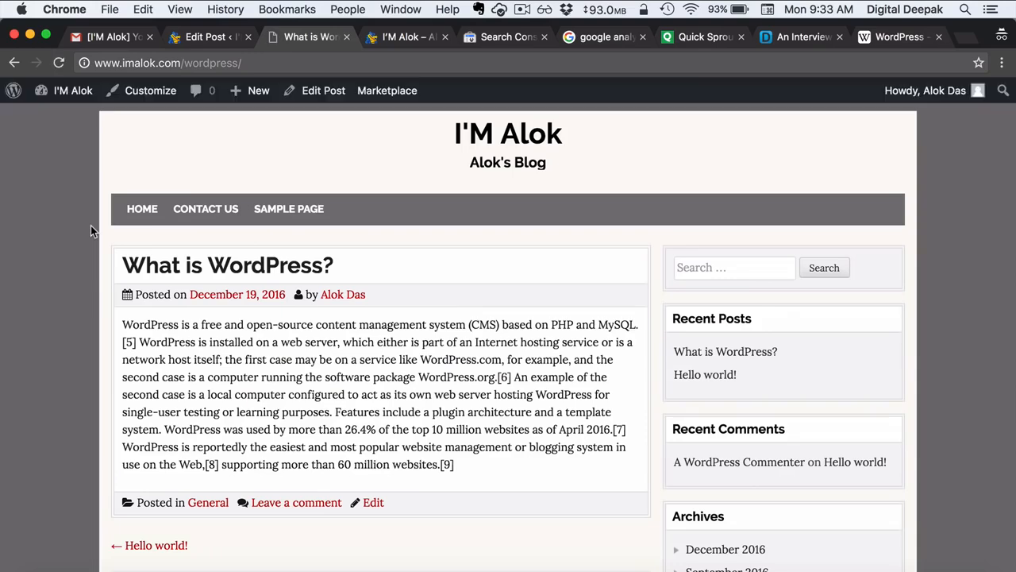
pyautogui.scroll(-1, 162, 235)
pyautogui.scroll(-2, 162, 235)
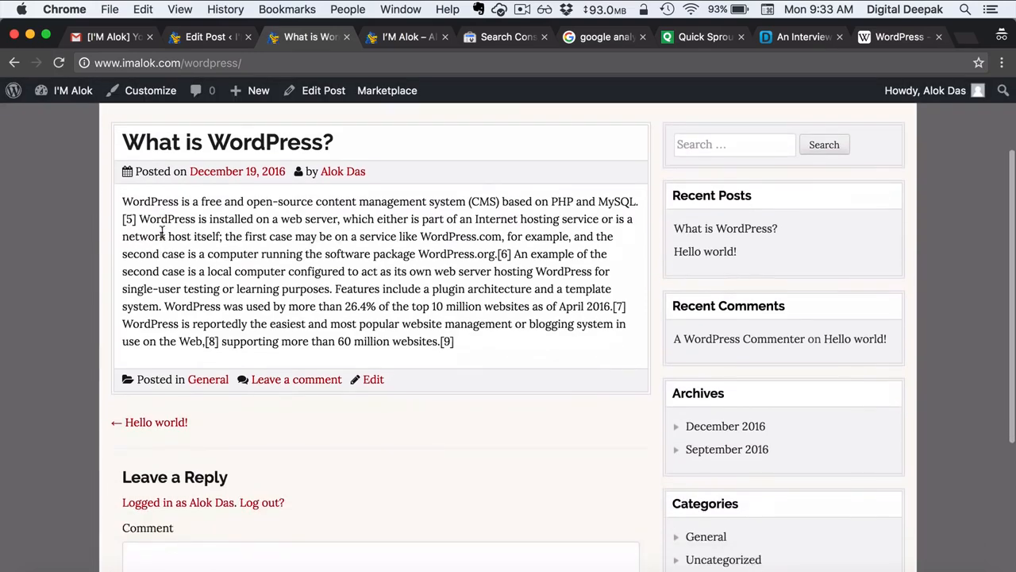
pyautogui.scroll(3, 163, 234)
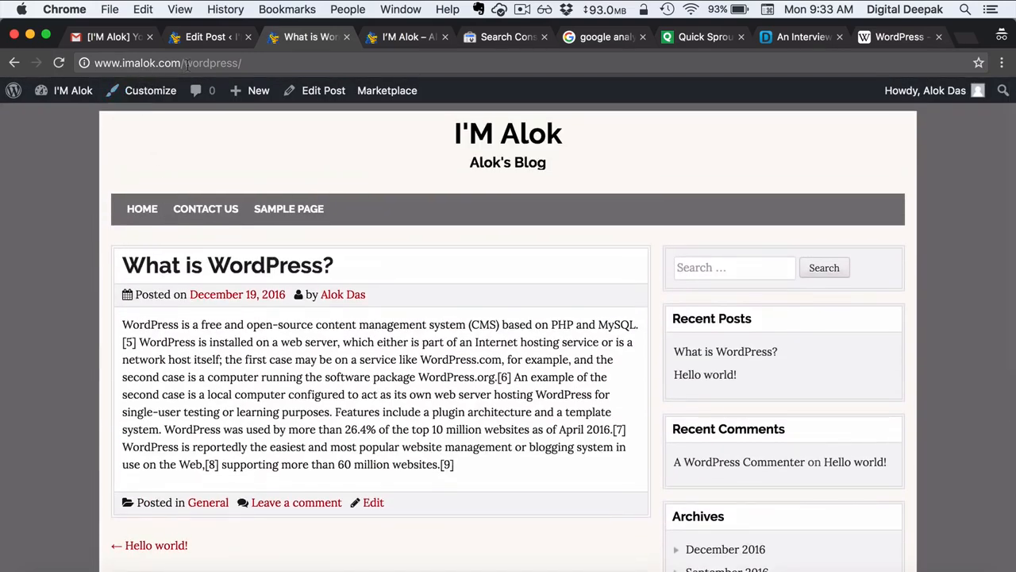
pyautogui.moveTo(185, 63); pyautogui.dragTo(255, 65)
pyautogui.click(279, 63)
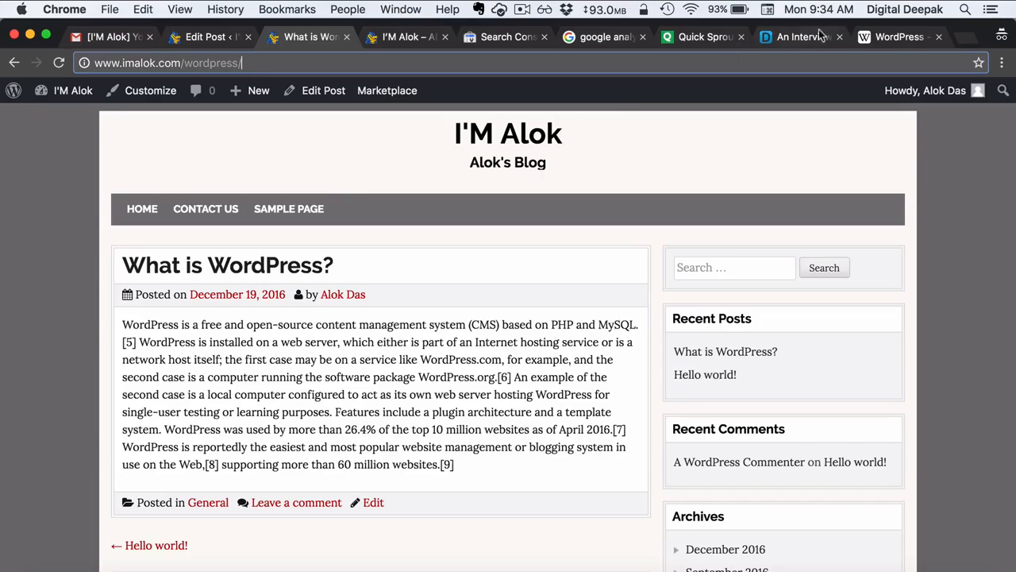
# - Select the Themes paragraph in the Wikipedia WordPress article
pyautogui.click(897, 37)
pyautogui.scroll(-10, 528, 306)
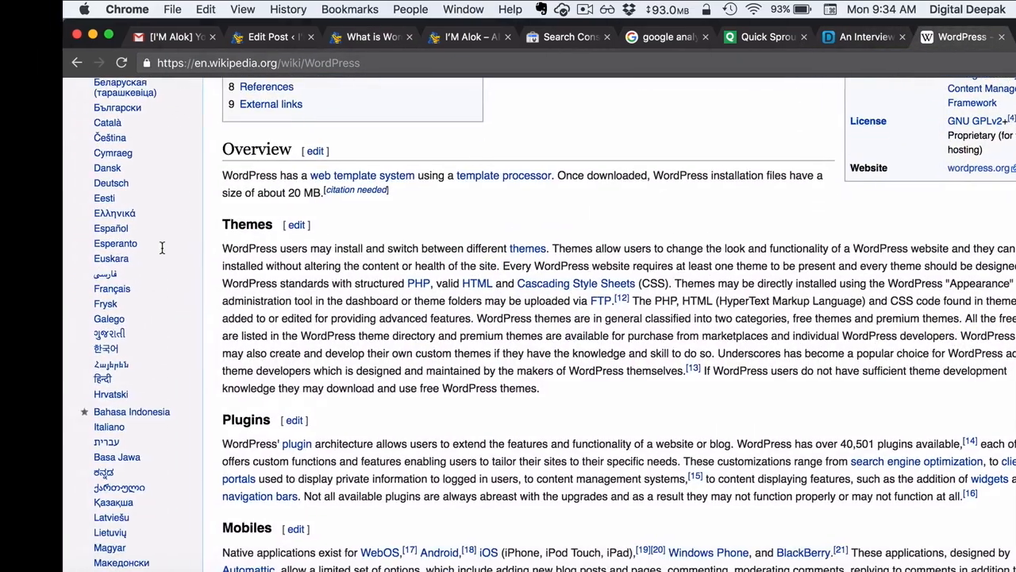
pyautogui.moveTo(223, 248); pyautogui.dragTo(542, 393)
pyautogui.press('super+c')
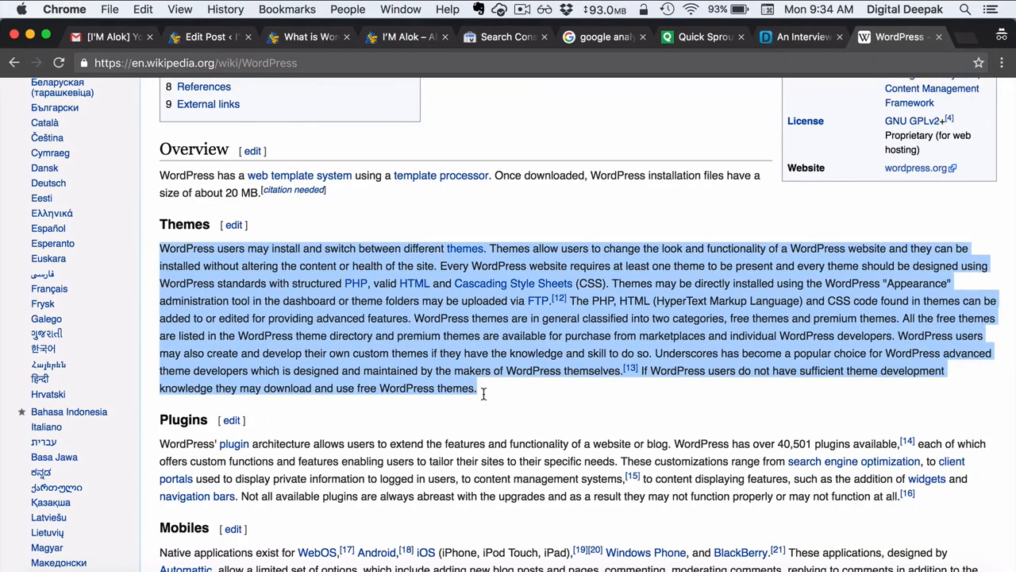
# - Create a new WordPress page titled 'WP Themes'
pyautogui.click(212, 41)
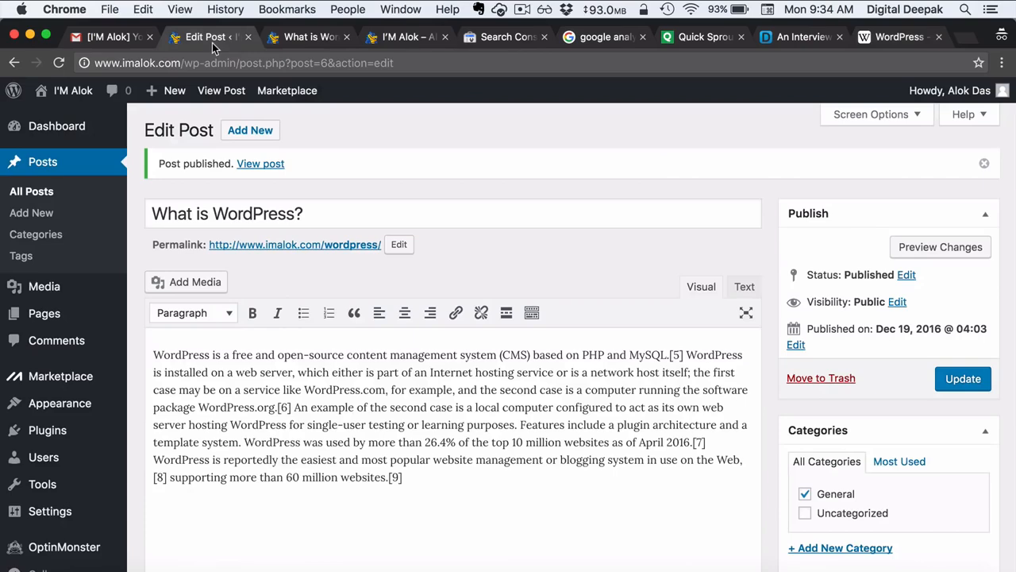
pyautogui.moveTo(90, 320)
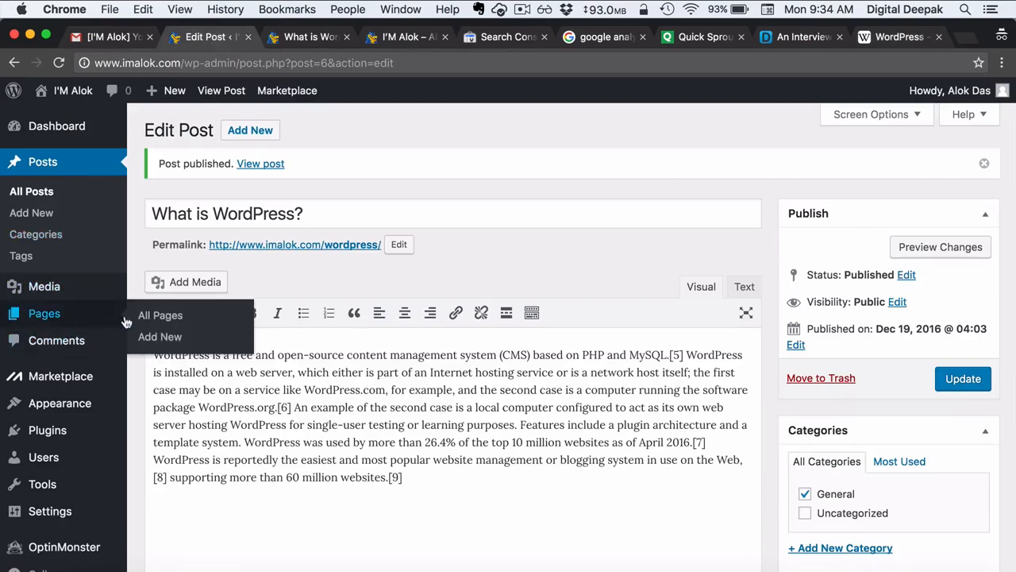
pyautogui.click(162, 346)
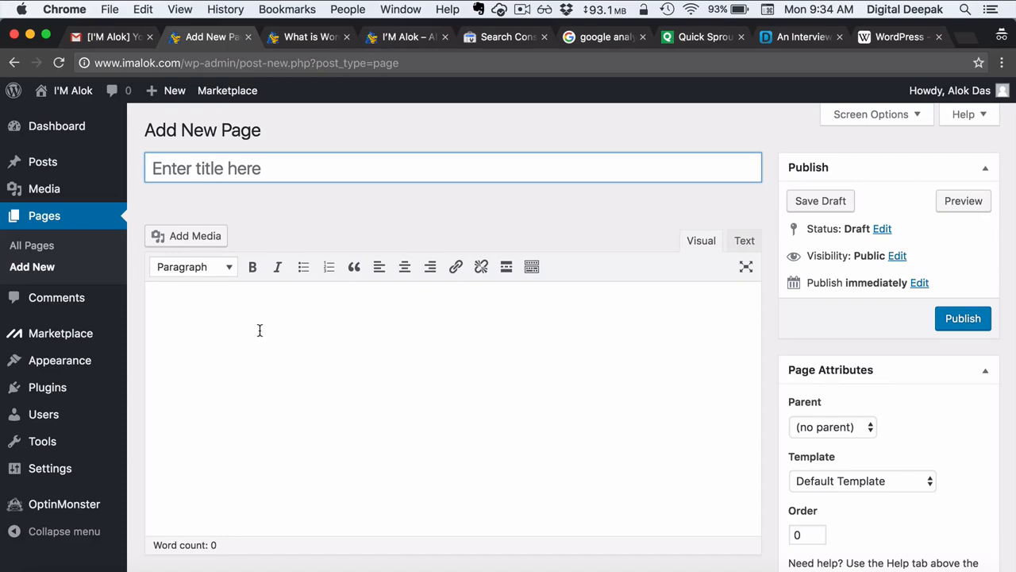
pyautogui.write('WP The')
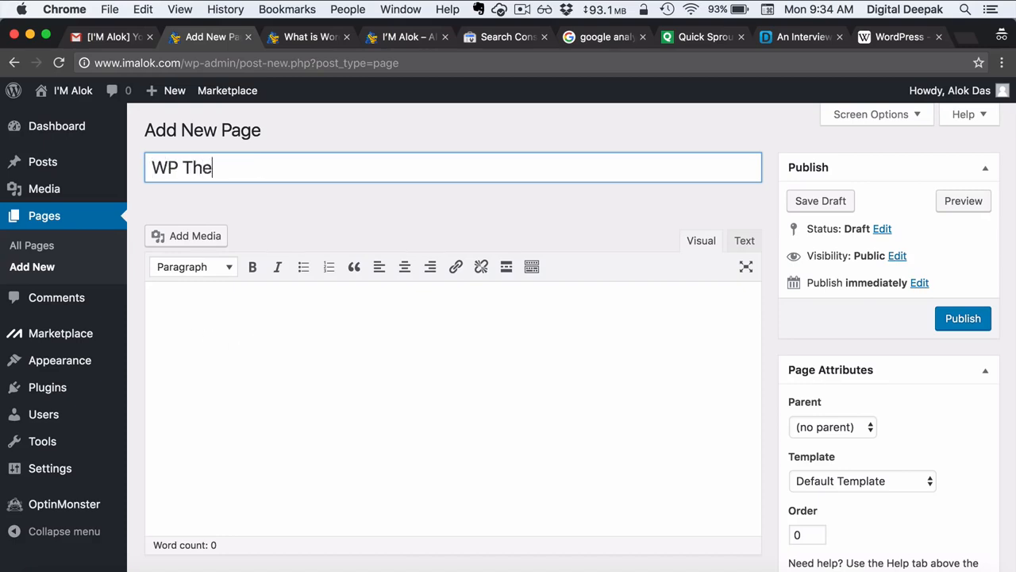
pyautogui.write('mes')
# - Paste the themes paragraph into the page body in the Text tab and publish it
pyautogui.click(739, 240)
pyautogui.press('super+v')
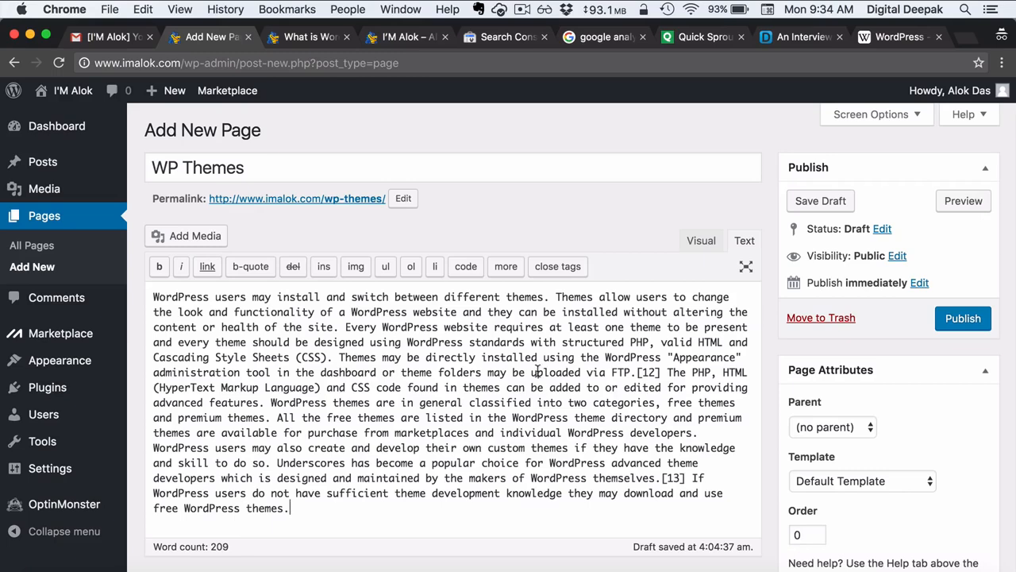
pyautogui.click(945, 325)
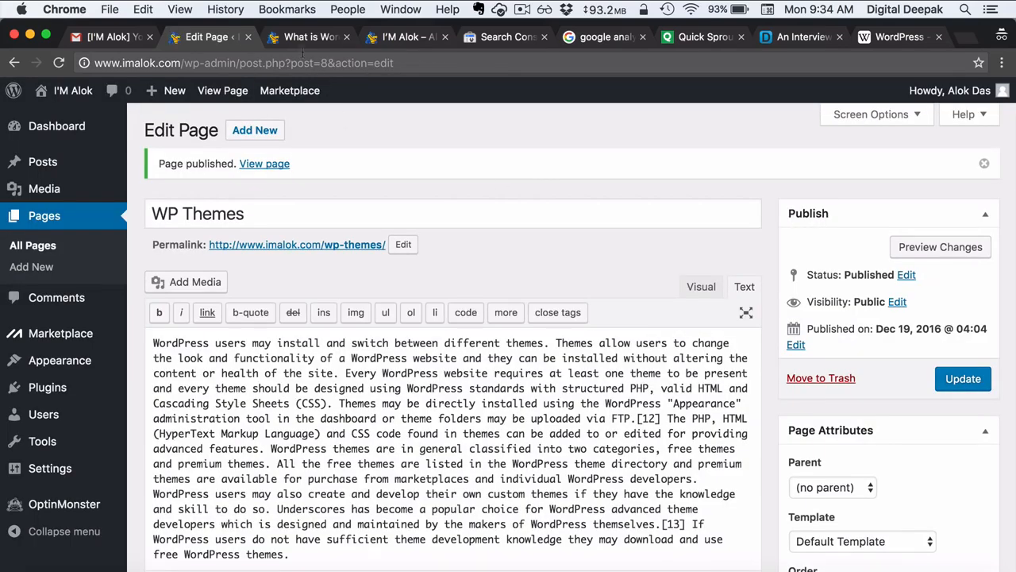
# - Open WP THEMES from the live site's home menu to confirm it, then return to Gmail
pyautogui.click(306, 36)
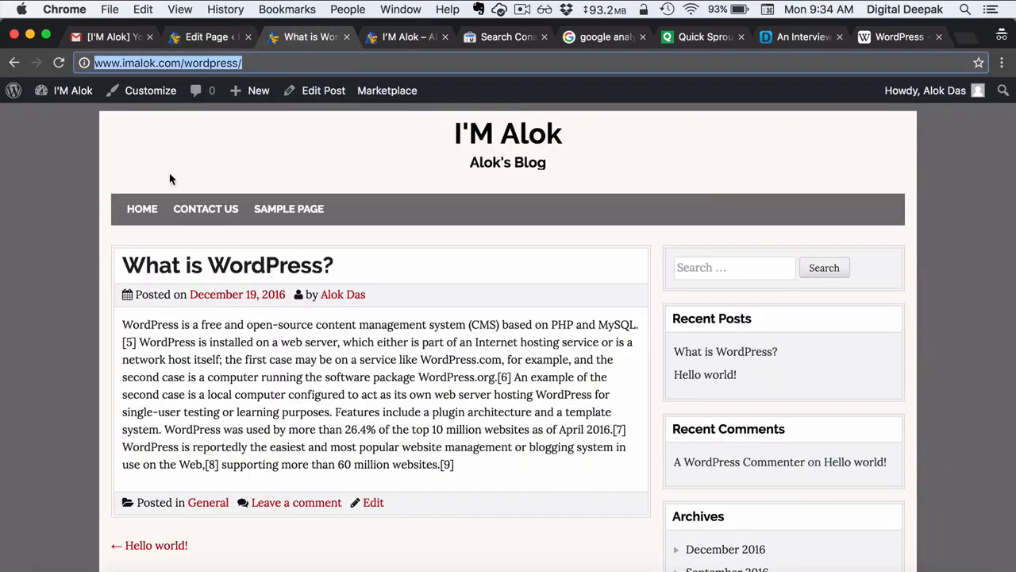
pyautogui.click(142, 209)
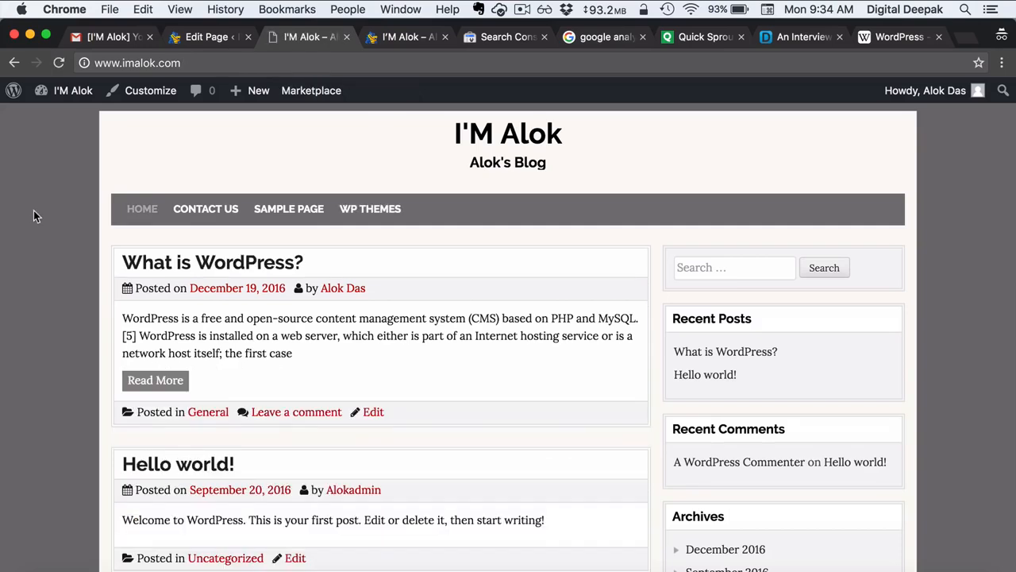
pyautogui.click(382, 216)
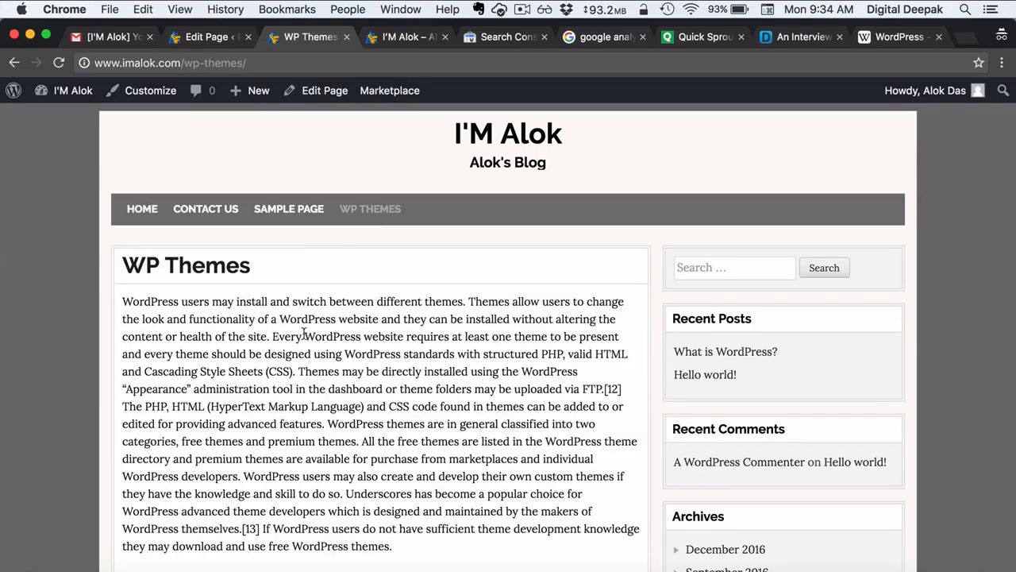
pyautogui.scroll(-3, 304, 333)
pyautogui.scroll(3, 166, 315)
pyautogui.click(143, 215)
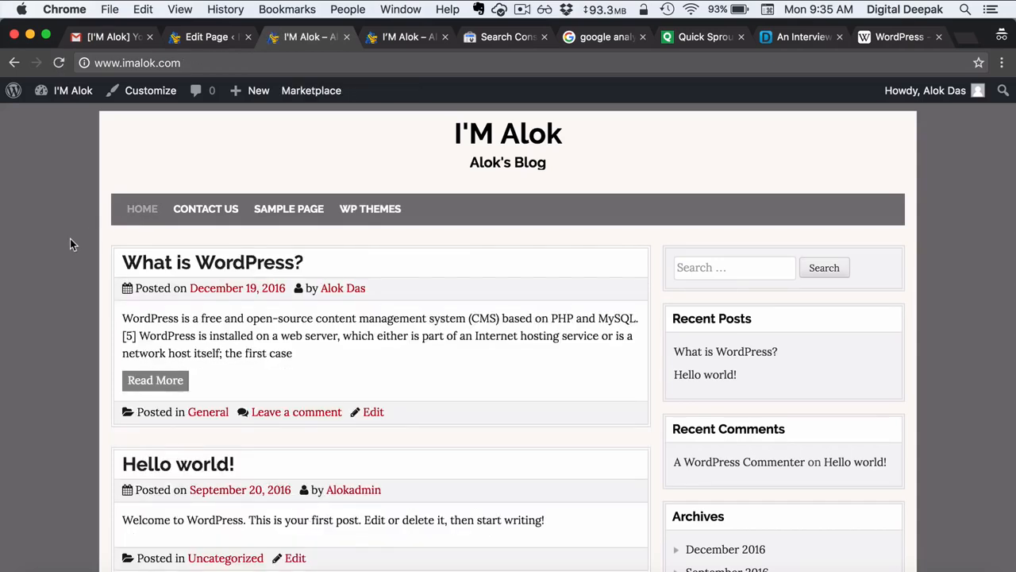
pyautogui.click(123, 40)
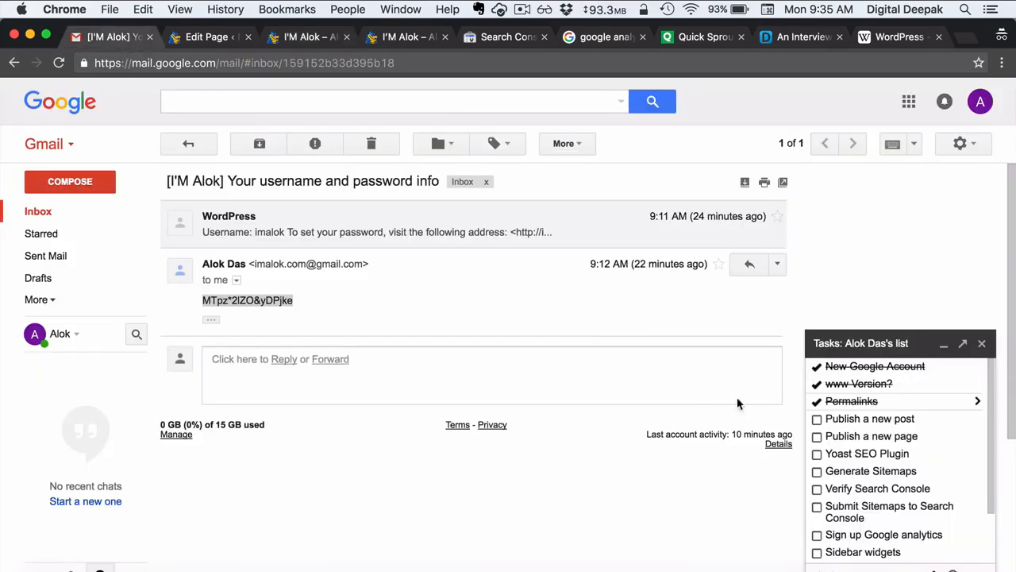
# - Tick Publish a new post and Publish a new page, then move Sidebar widgets up beneath them
pyautogui.click(817, 419)
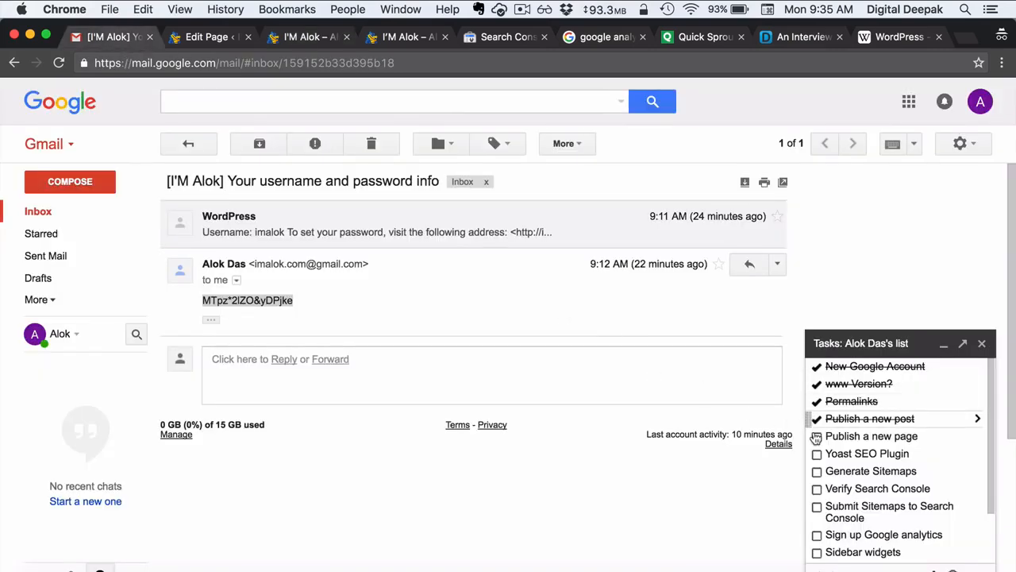
pyautogui.click(817, 436)
pyautogui.click(558, 486)
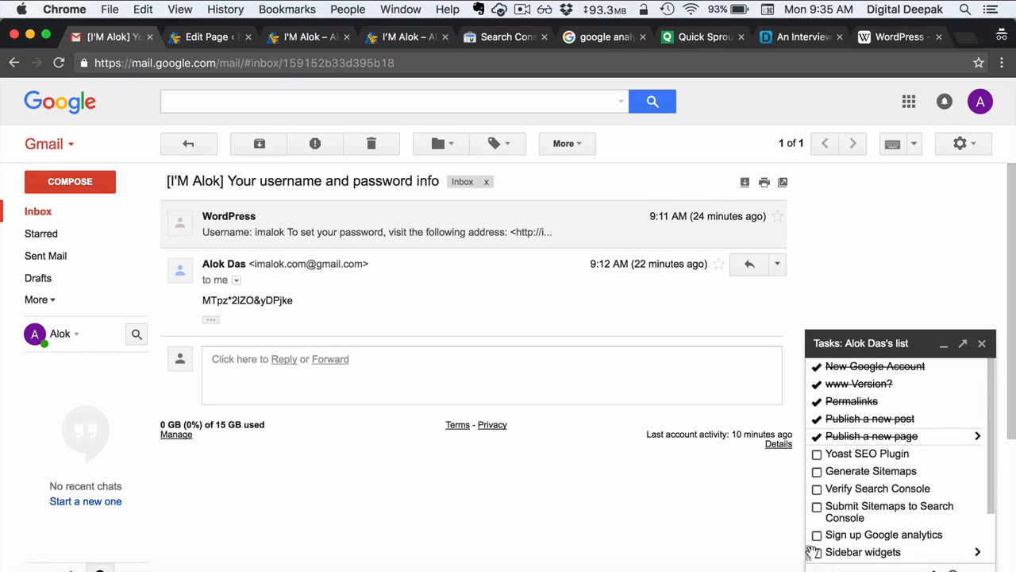
pyautogui.moveTo(810, 550); pyautogui.dragTo(800, 459)
pyautogui.scroll(-2, 867, 481)
pyautogui.scroll(2, 867, 481)
pyautogui.scroll(1, 866, 477)
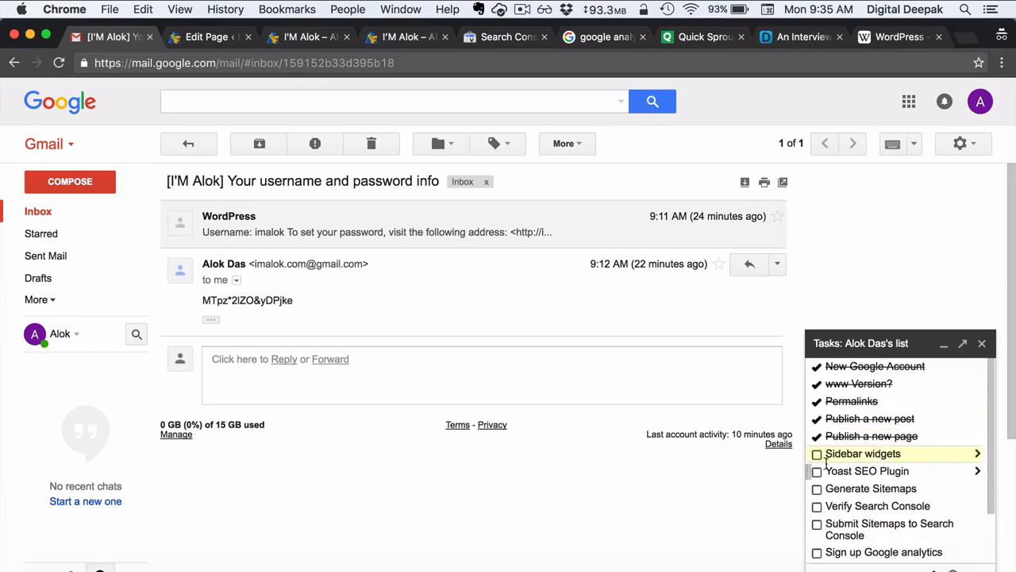
pyautogui.click(199, 36)
# - Scroll the live blog's front page to review its sidebar
pyautogui.click(305, 37)
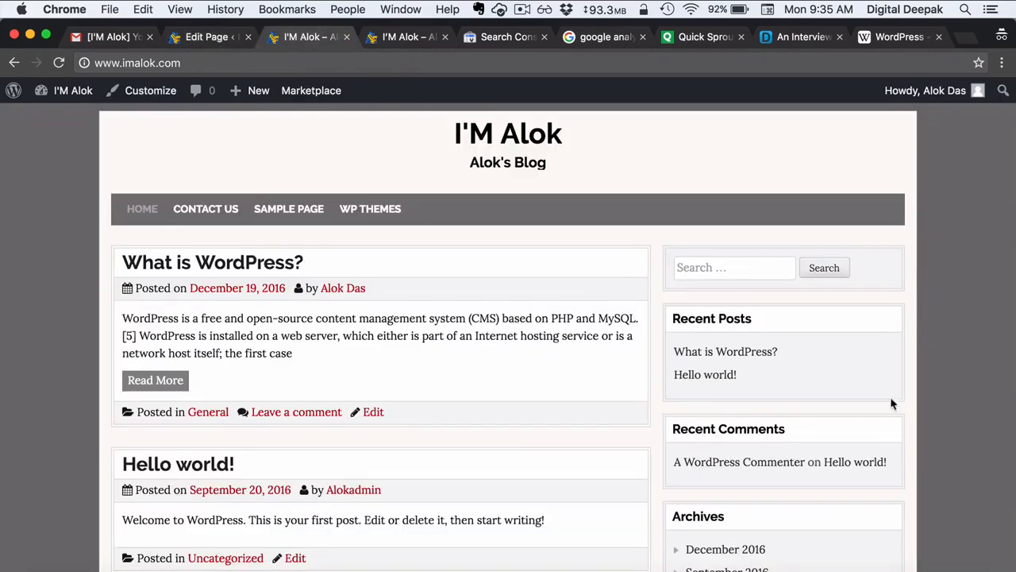
pyautogui.scroll(-5, 774, 453)
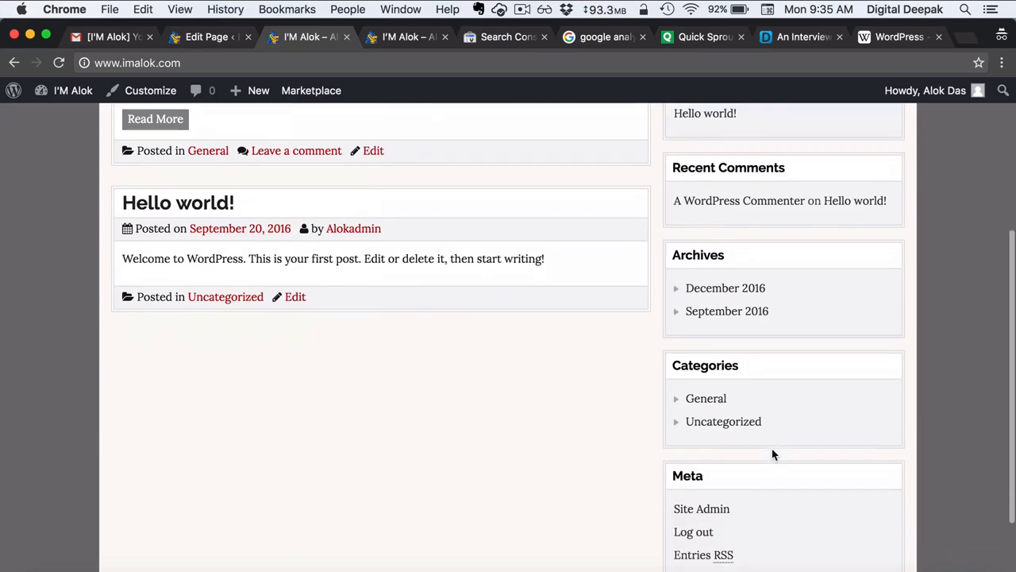
pyautogui.scroll(5, 771, 453)
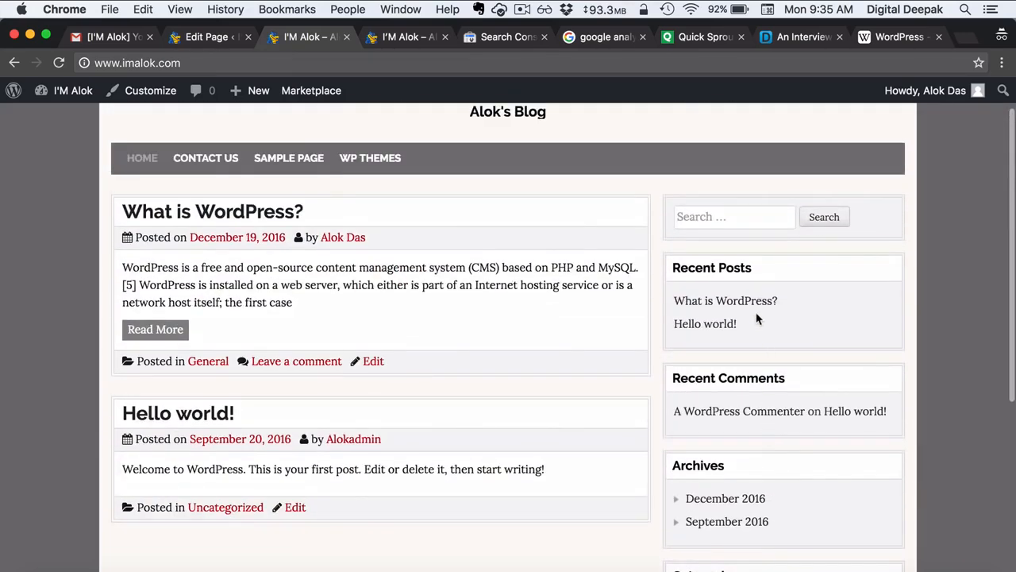
pyautogui.scroll(-1, 762, 472)
pyautogui.scroll(3, 762, 473)
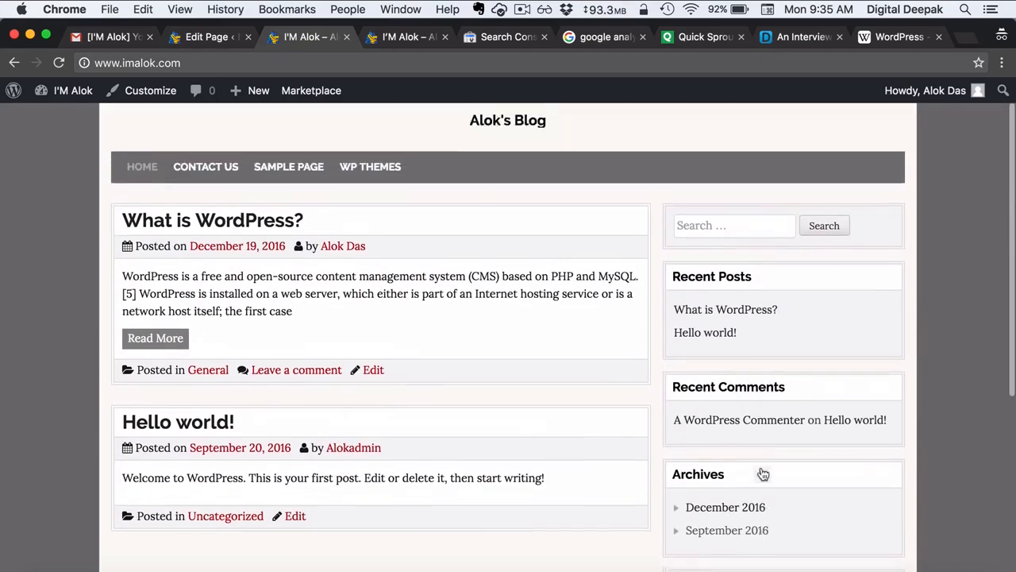
# - Open Appearance > Widgets from the WP Themes page editor
pyautogui.click(208, 37)
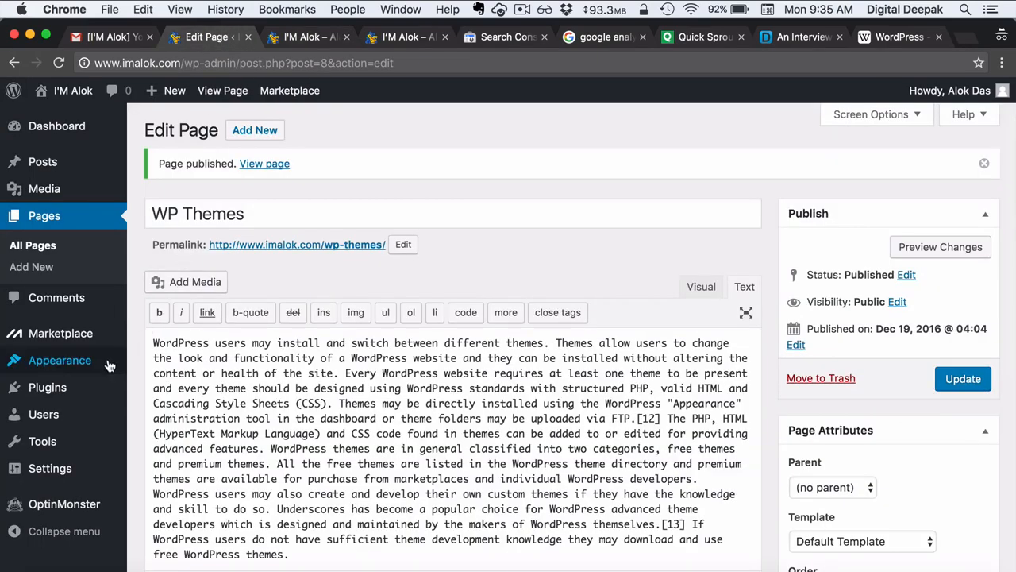
pyautogui.moveTo(109, 366)
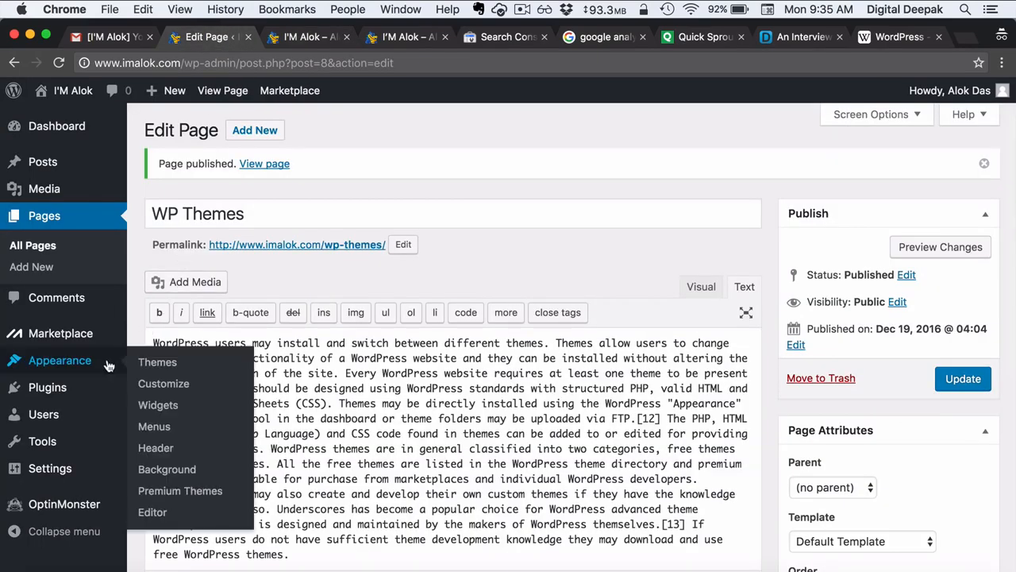
pyautogui.click(162, 411)
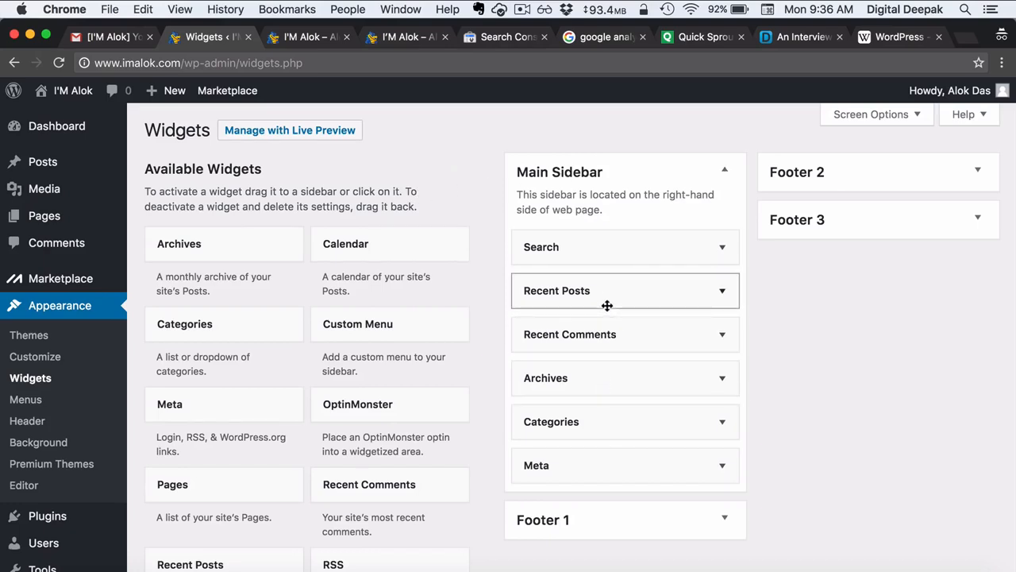
# - Move Recent Posts to the top of the Main Sidebar, set it to 7 posts with dates, and save
pyautogui.moveTo(608, 306); pyautogui.dragTo(624, 259)
pyautogui.click(721, 247)
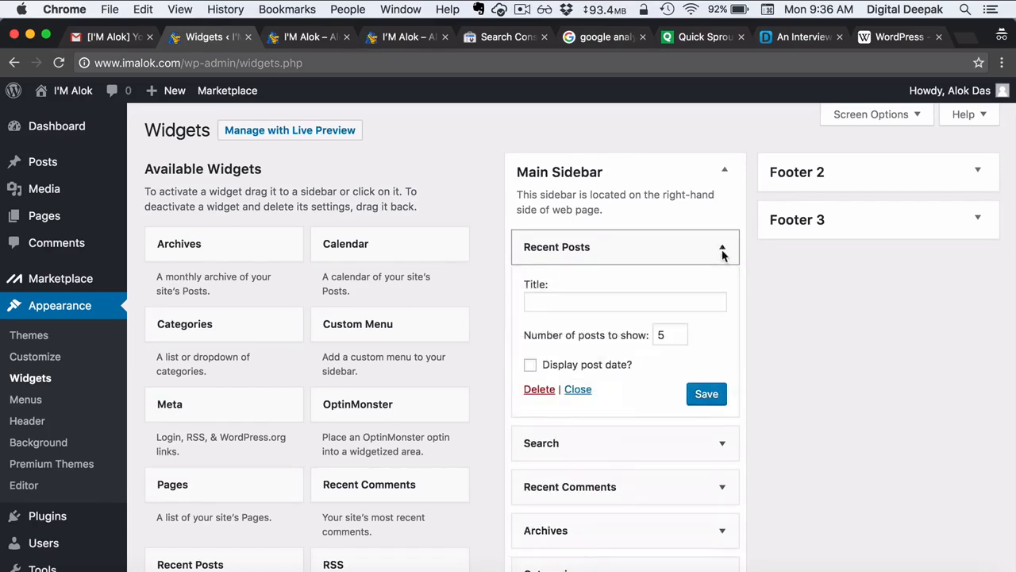
pyautogui.doubleClick(668, 335)
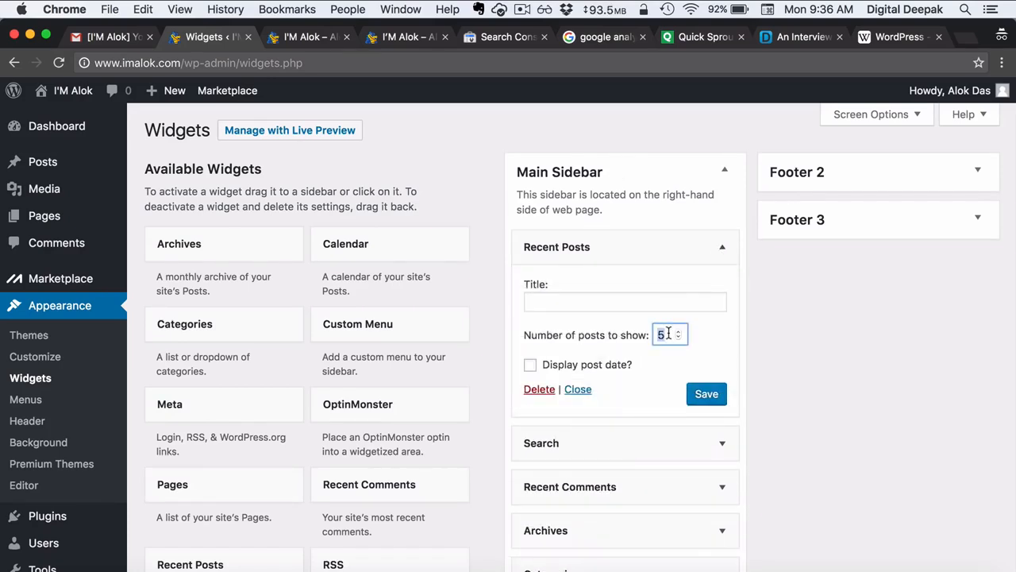
pyautogui.write('7')
pyautogui.click(599, 367)
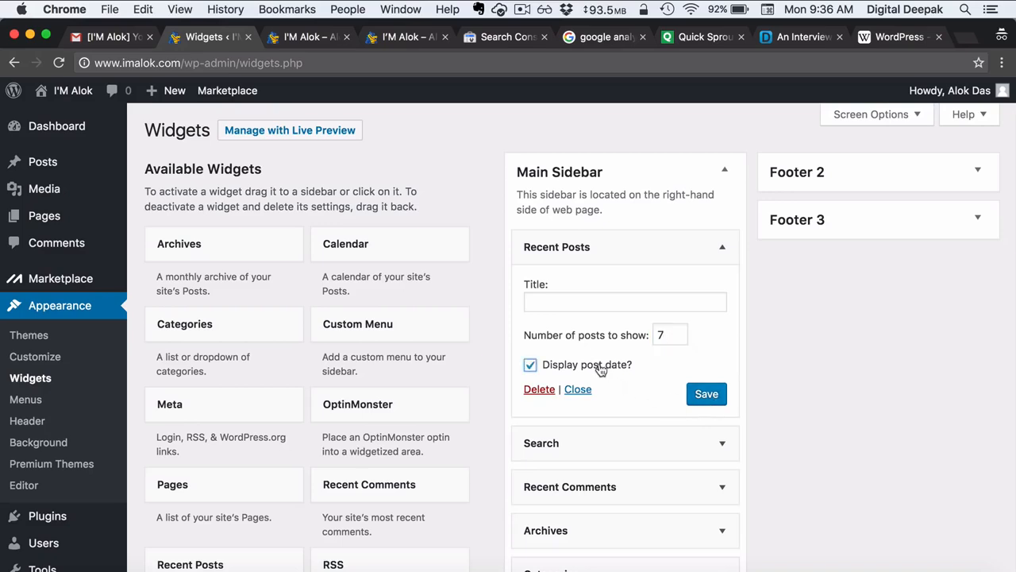
pyautogui.click(699, 395)
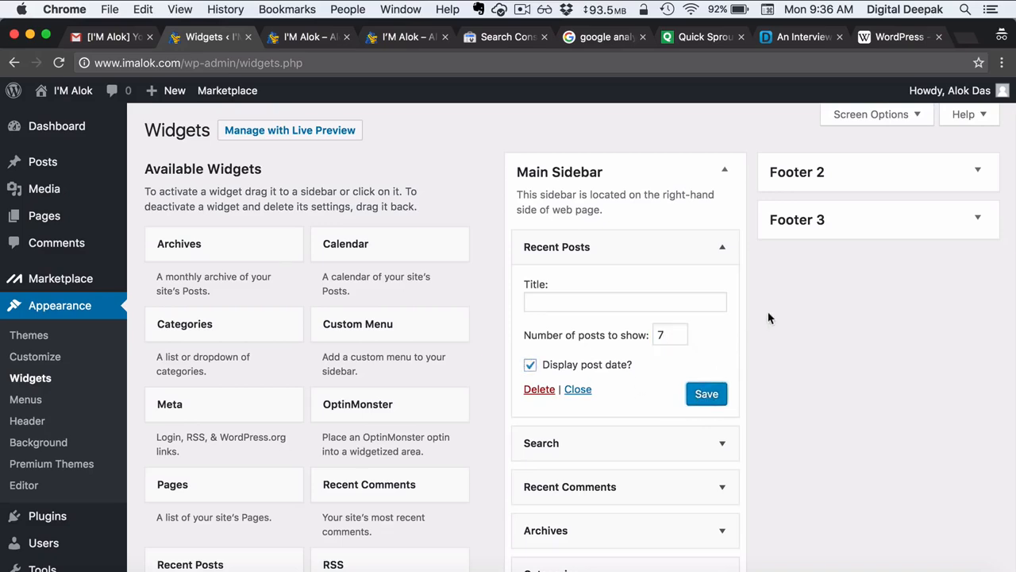
# - Reload the live homepage to confirm the sidebar, then collapse the Recent Posts widget
pyautogui.click(316, 38)
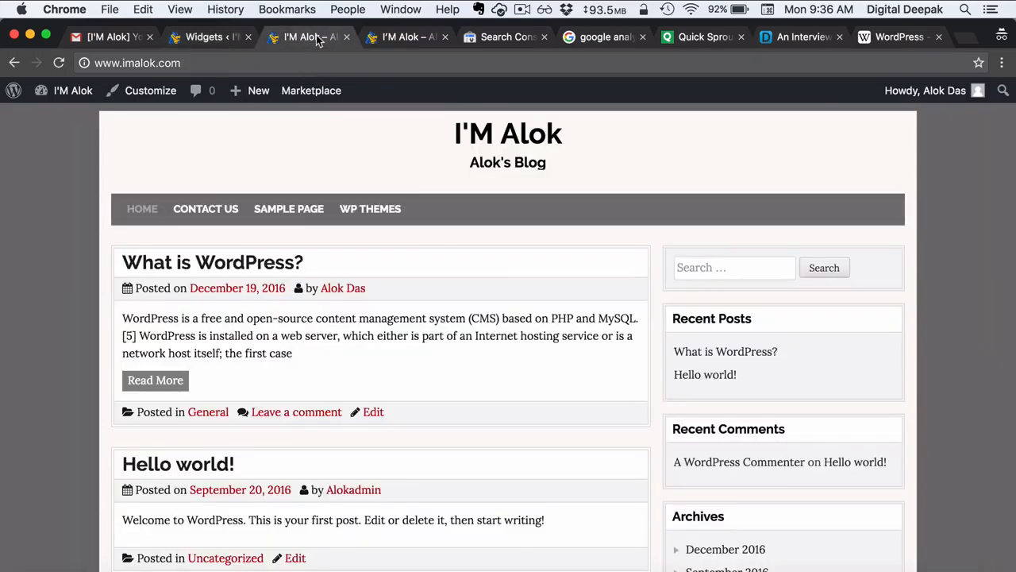
pyautogui.press('super+r')
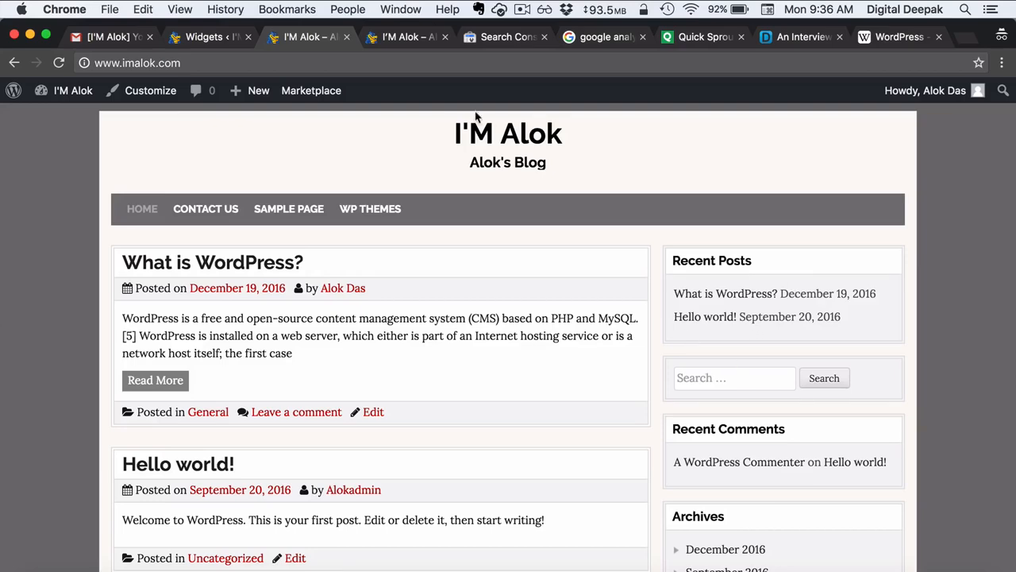
pyautogui.click(200, 37)
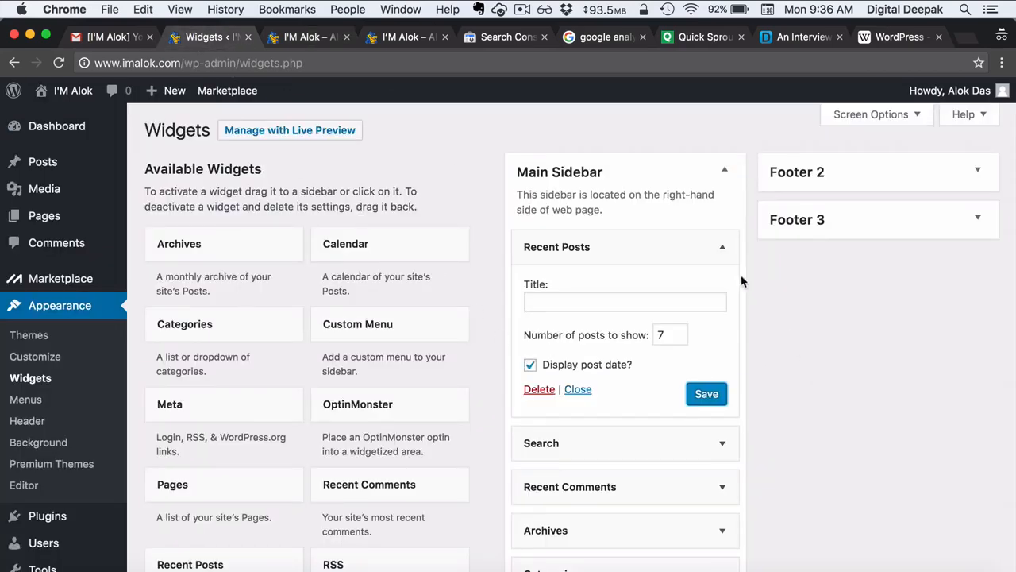
pyautogui.click(721, 247)
pyautogui.scroll(-2, 775, 405)
pyautogui.scroll(-1, 776, 410)
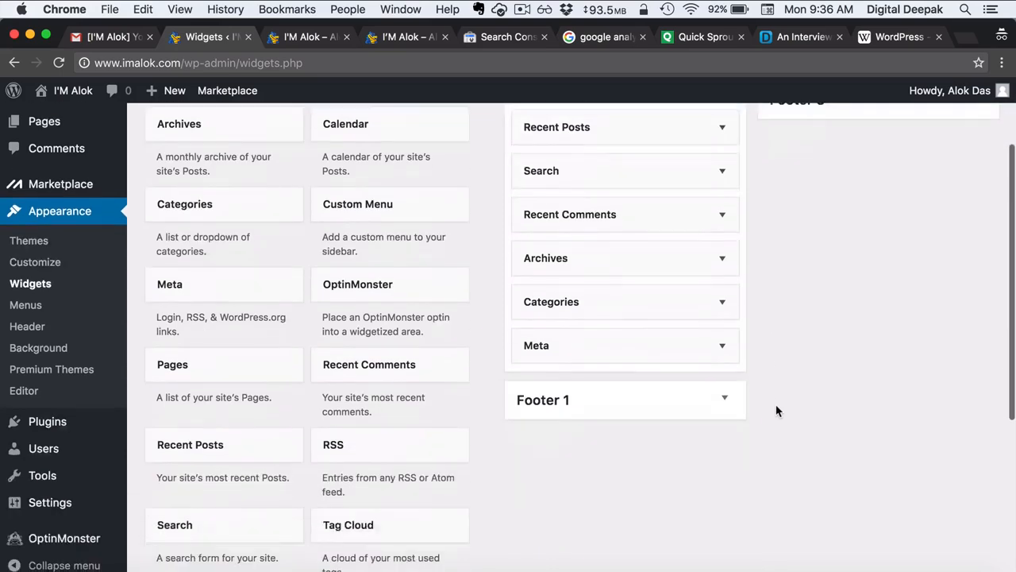
pyautogui.scroll(-3, 776, 411)
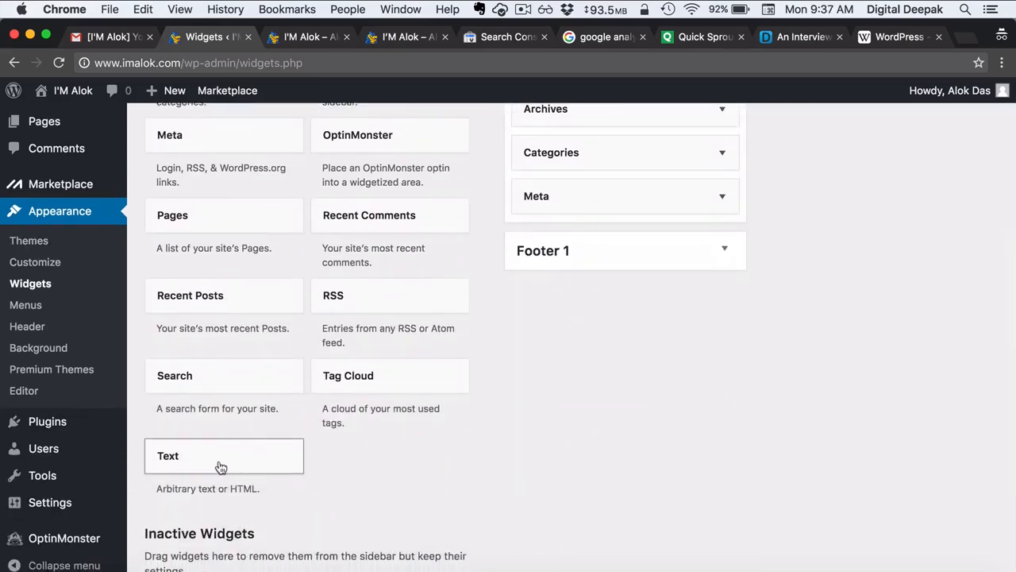
# - Add a Text widget to the Main Sidebar between Categories and Meta, then check the front page
pyautogui.moveTo(221, 467); pyautogui.dragTo(592, 231)
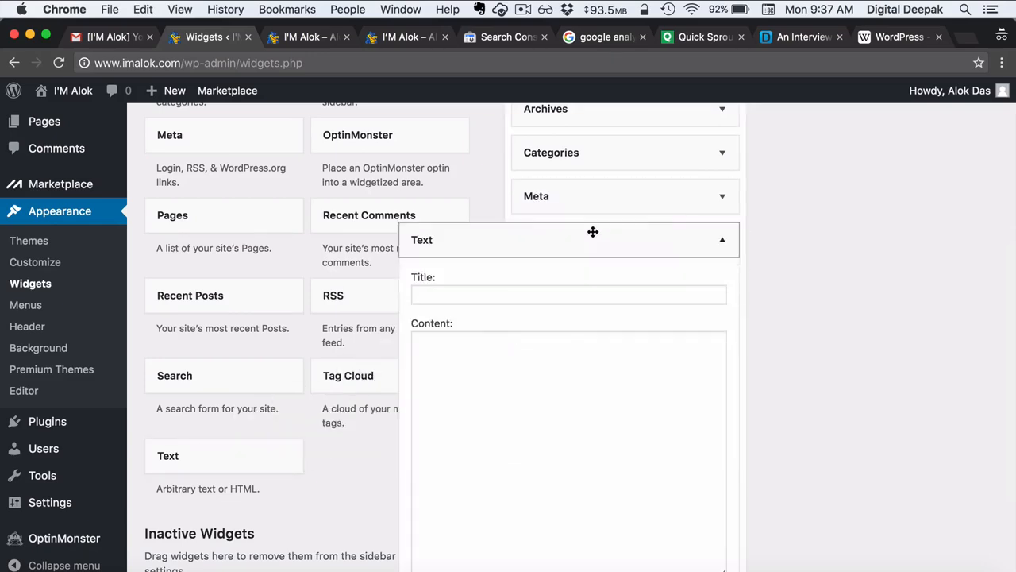
pyautogui.click(578, 384)
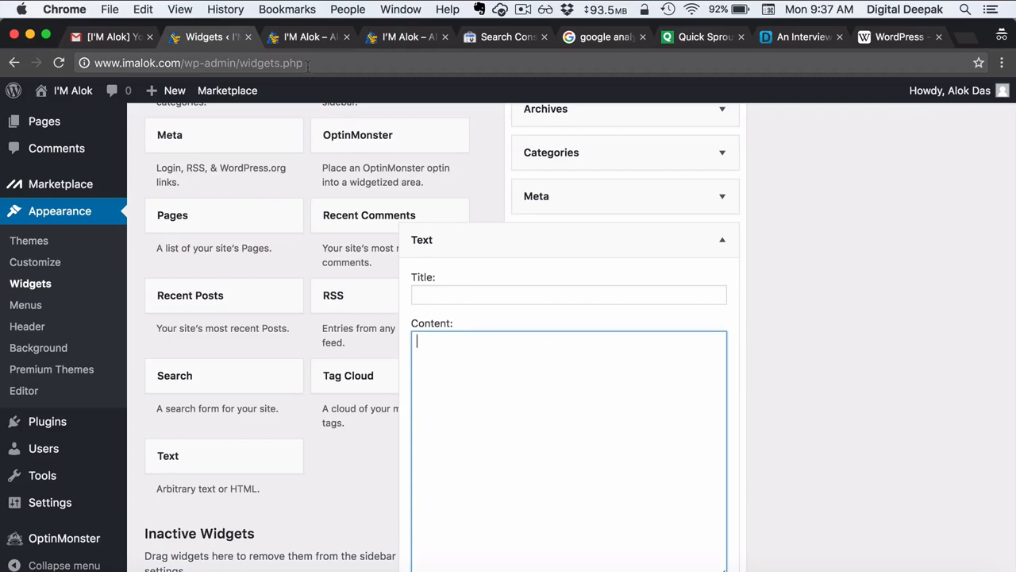
pyautogui.click(295, 37)
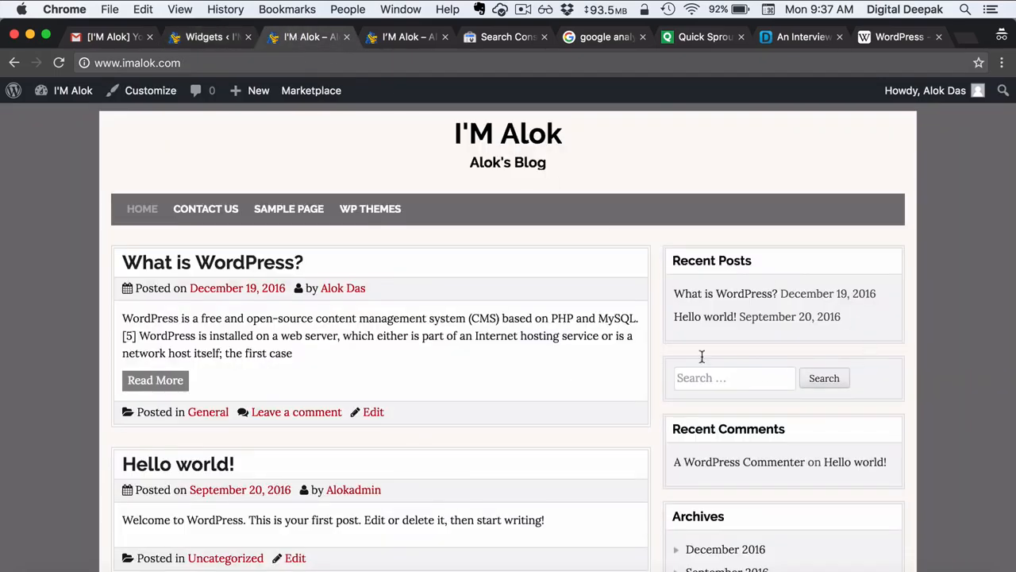
pyautogui.scroll(-5, 764, 349)
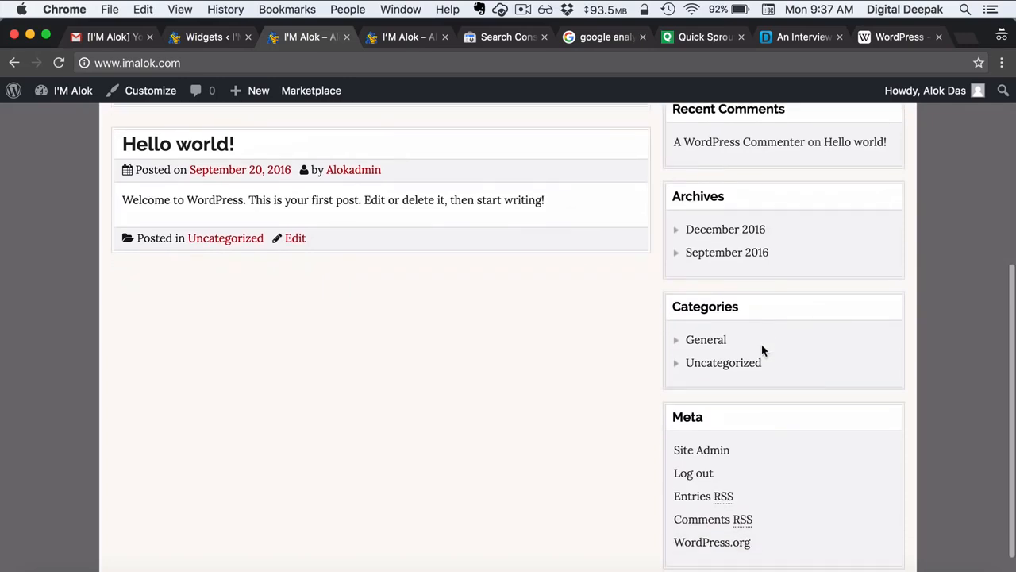
pyautogui.scroll(-2, 760, 401)
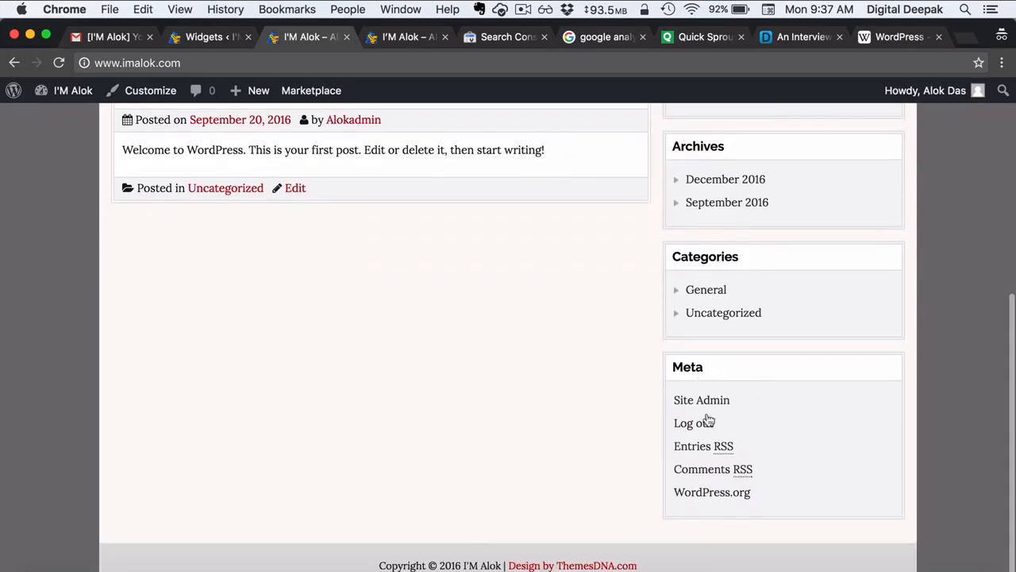
pyautogui.scroll(2, 719, 366)
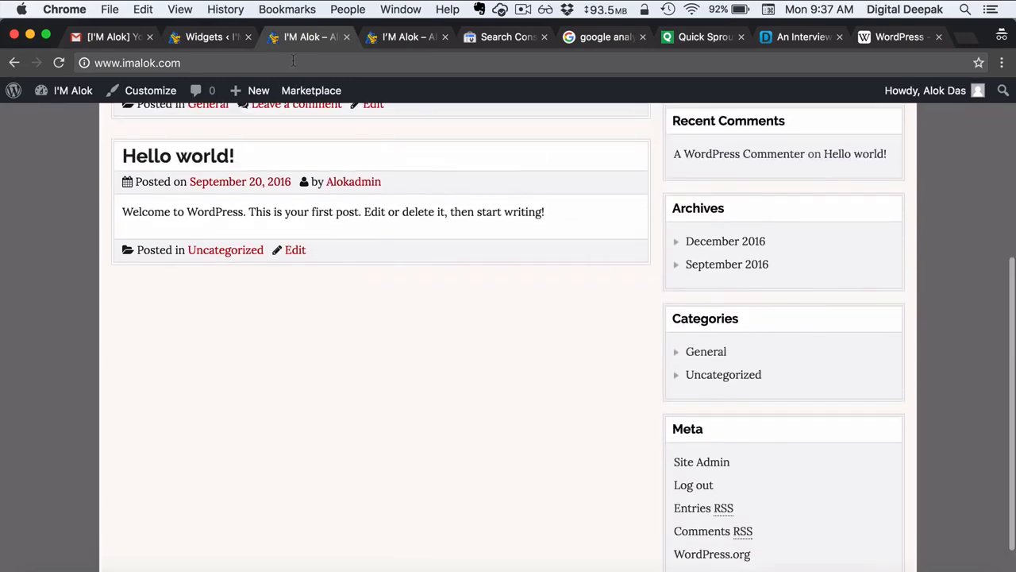
# - Delete the Meta widget from the Main Sidebar and view the front page again
pyautogui.click(192, 38)
pyautogui.click(722, 240)
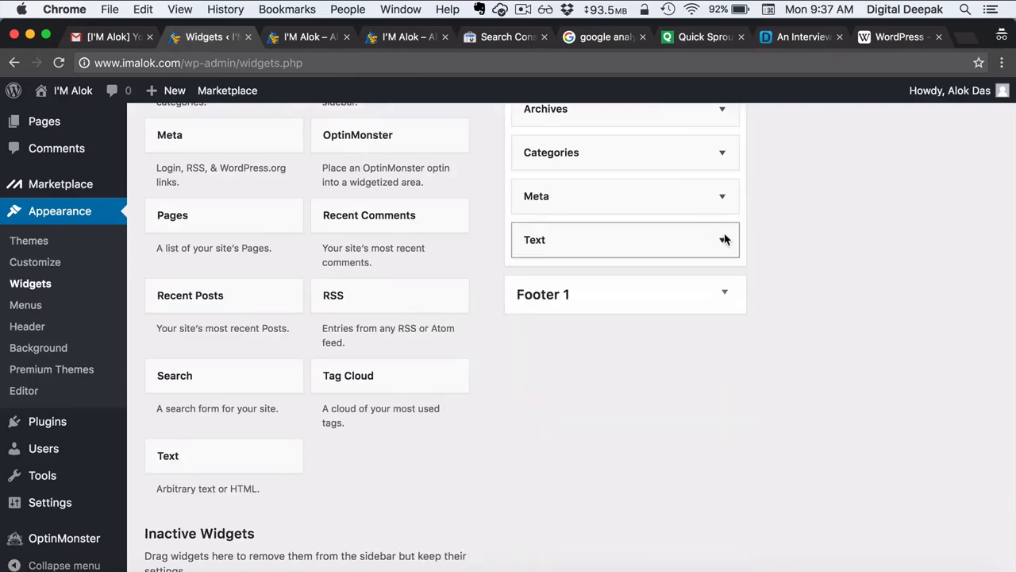
pyautogui.click(722, 196)
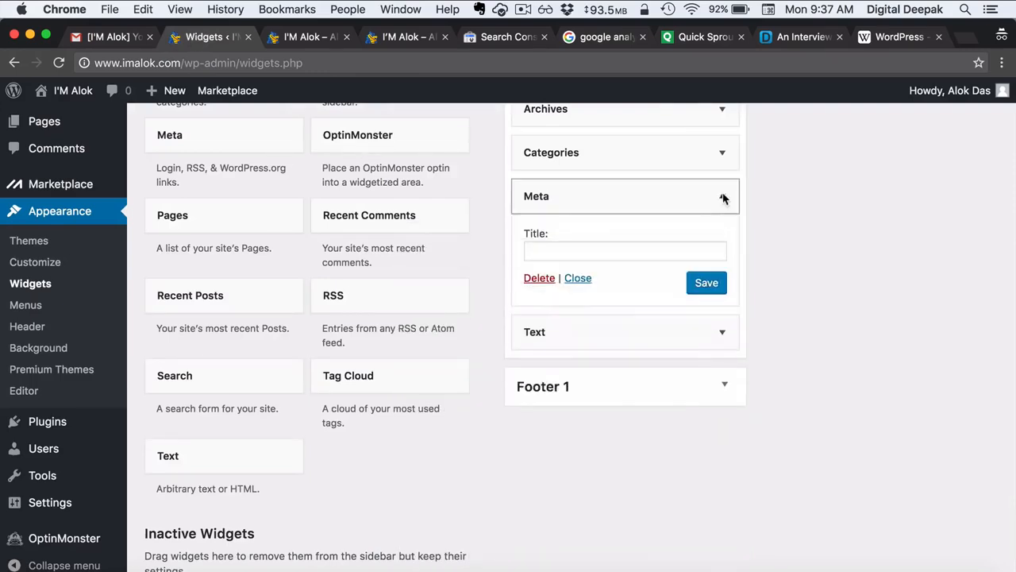
pyautogui.click(538, 280)
pyautogui.scroll(4, 535, 189)
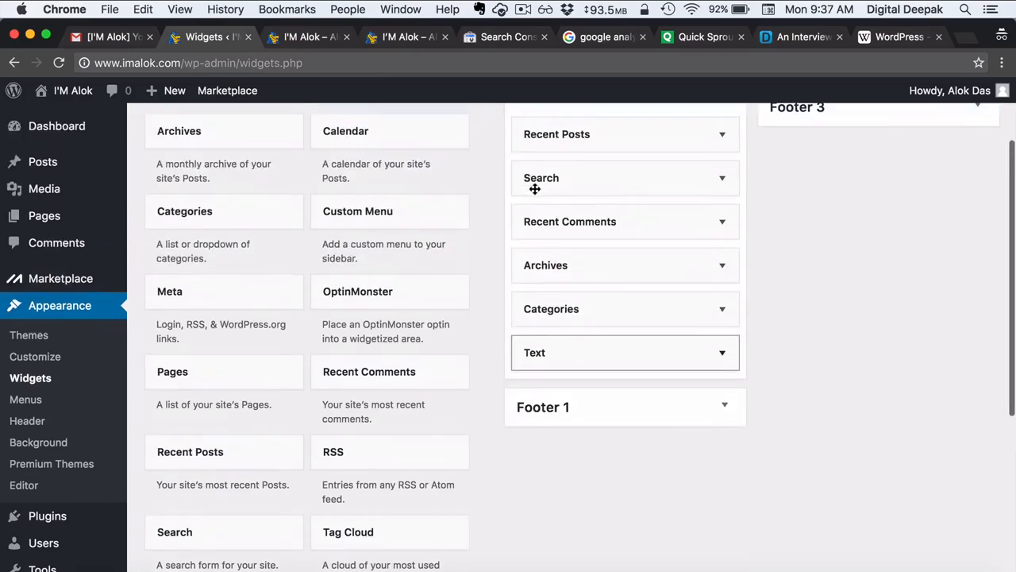
pyautogui.click(282, 39)
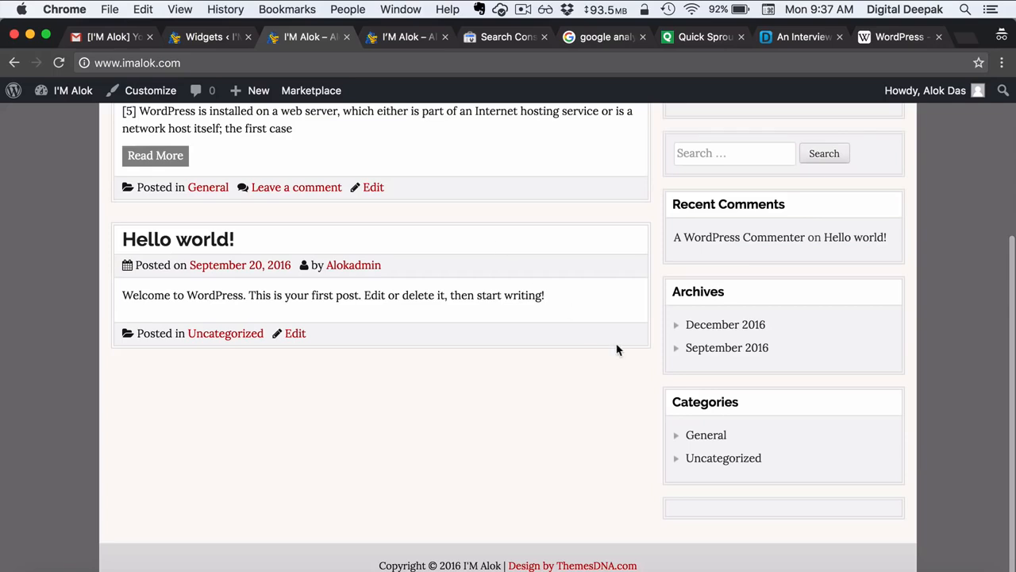
# - Scroll the blog front page back to the top and return to the DigitalDeepak interview article
pyautogui.scroll(5, 613, 458)
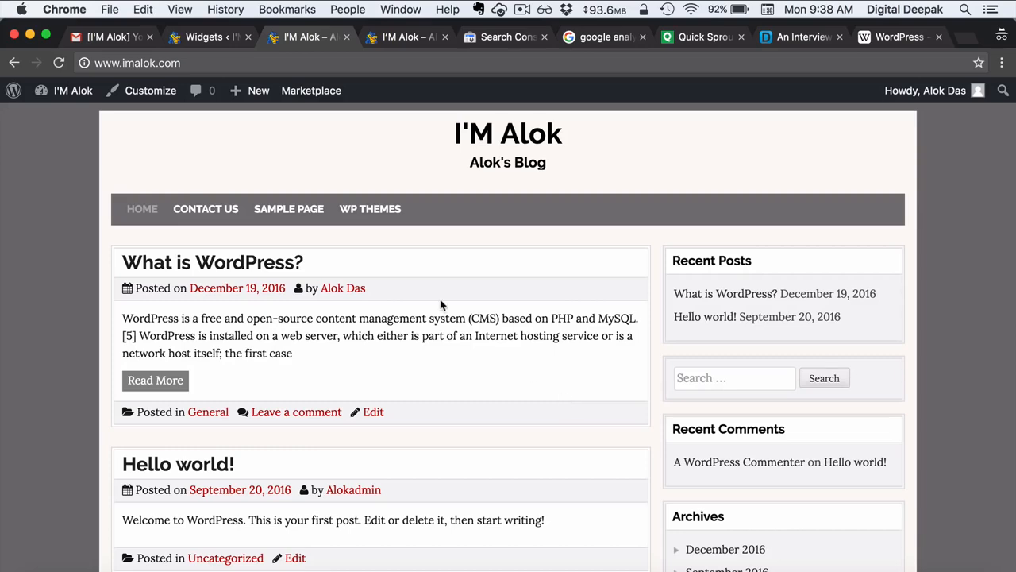
pyautogui.click(796, 37)
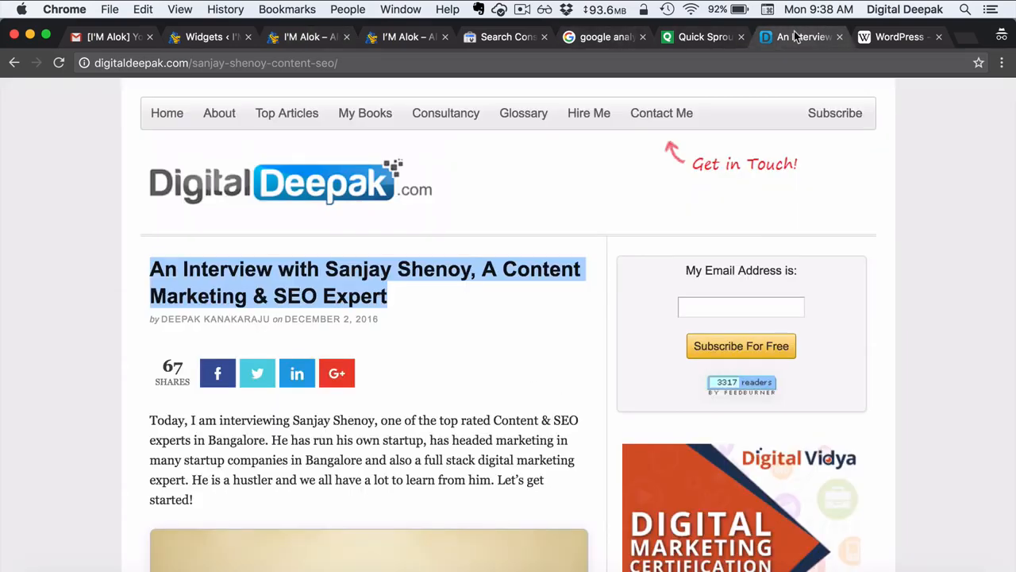
# - Tick the Sidebar widgets task done in Gmail's task list and return to WordPress Widgets
pyautogui.click(499, 370)
pyautogui.scroll(-5, 499, 370)
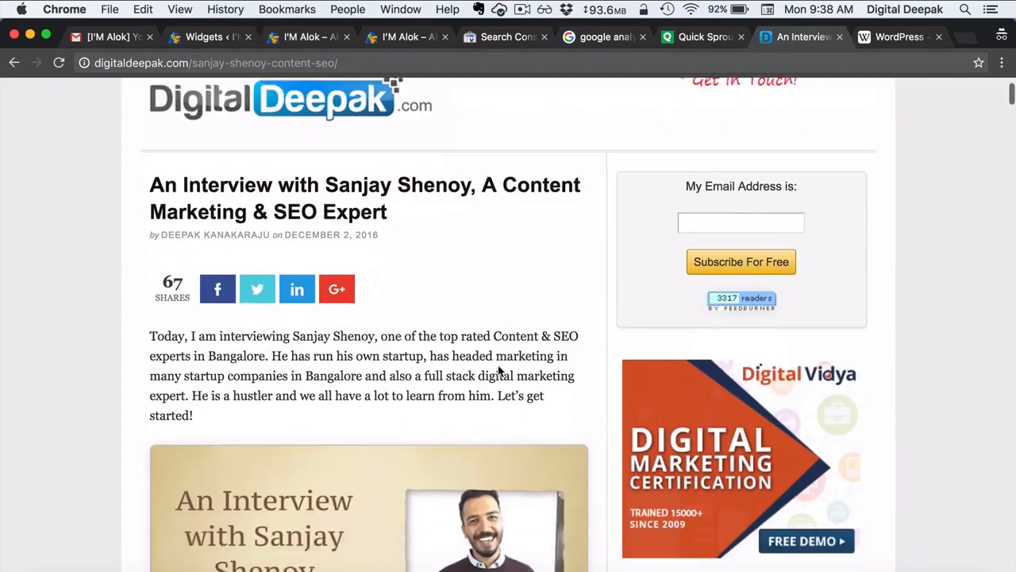
pyautogui.scroll(5, 510, 327)
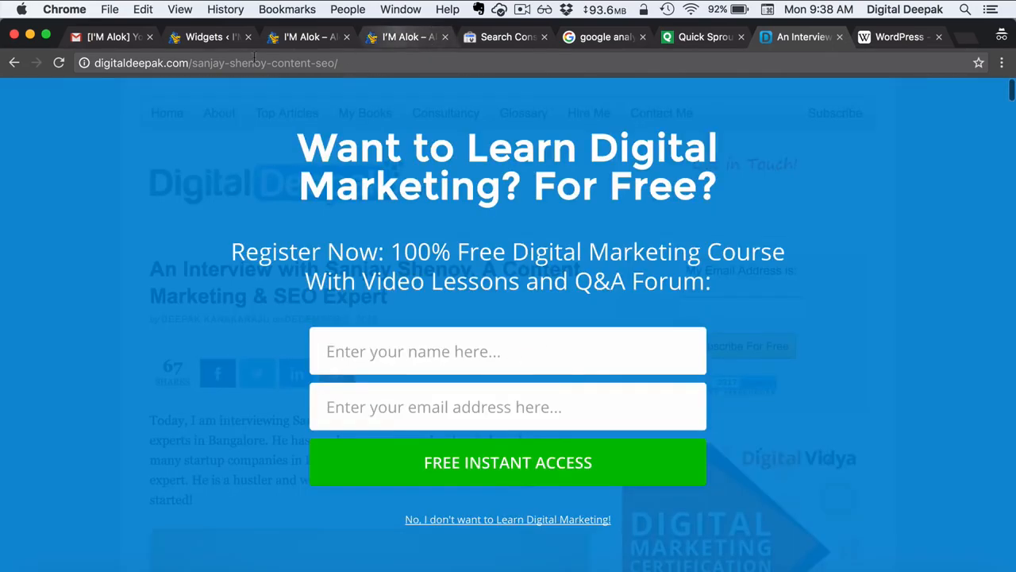
pyautogui.click(113, 37)
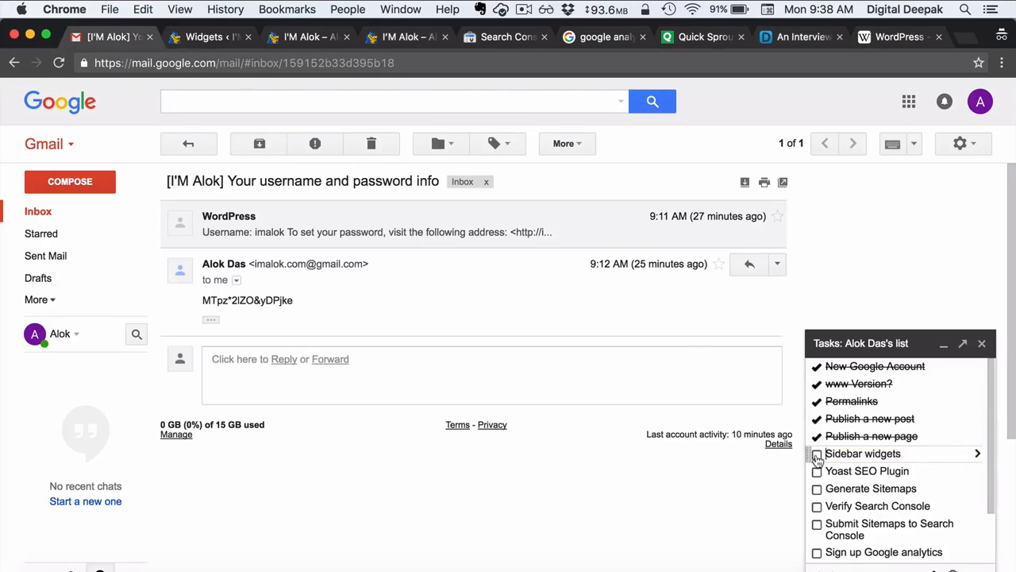
pyautogui.click(817, 455)
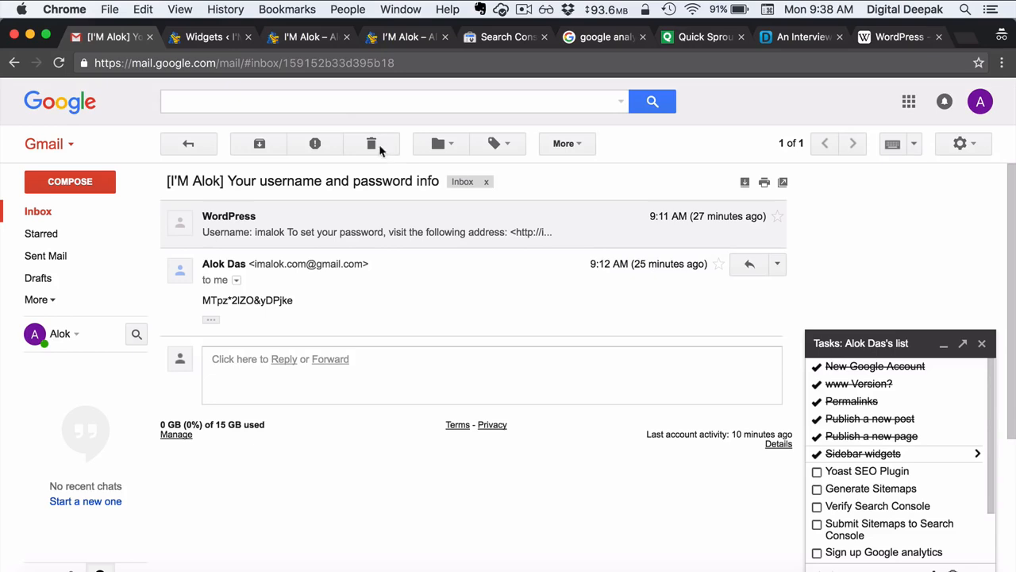
pyautogui.click(219, 39)
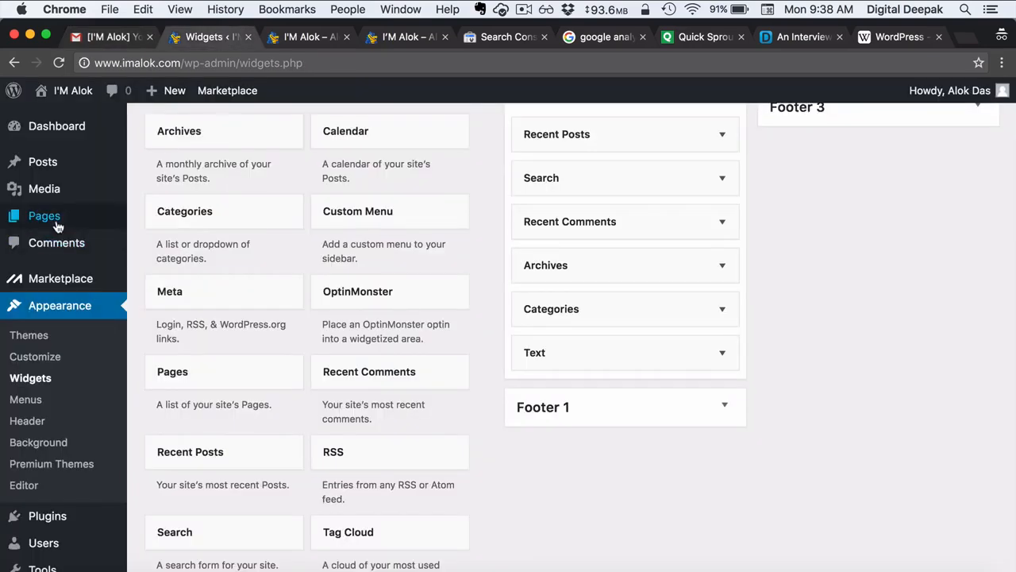
# - Search the plugin directory for 'yoast' under Plugins > Add New
pyautogui.moveTo(57, 226)
pyautogui.scroll(-3, 57, 226)
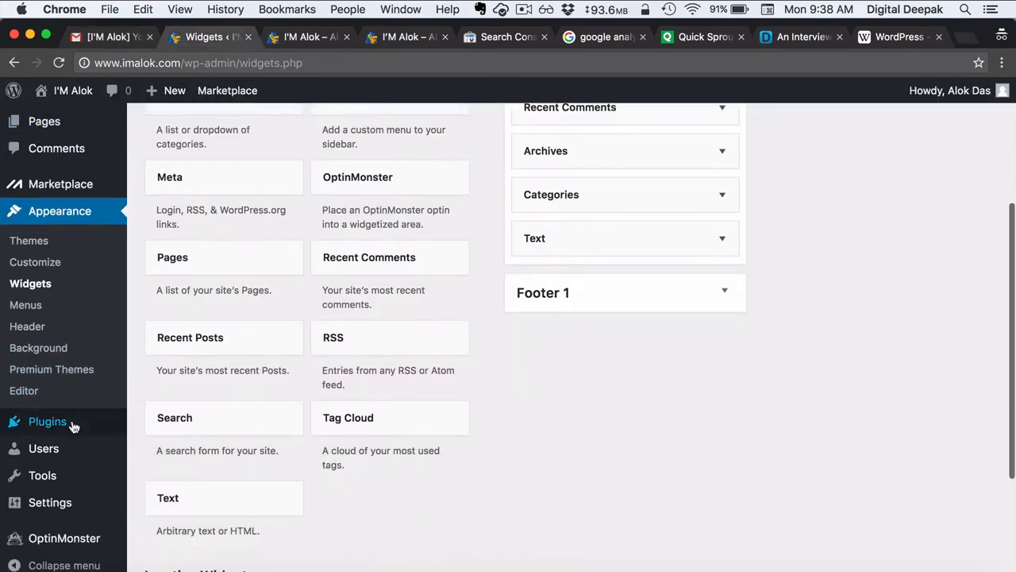
pyautogui.moveTo(73, 427)
pyautogui.click(168, 448)
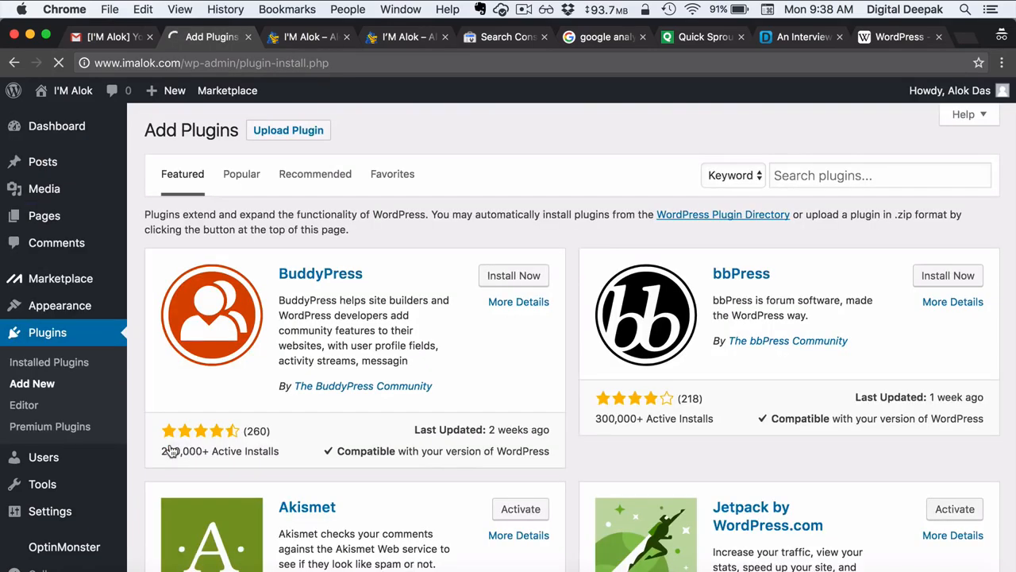
pyautogui.click(800, 178)
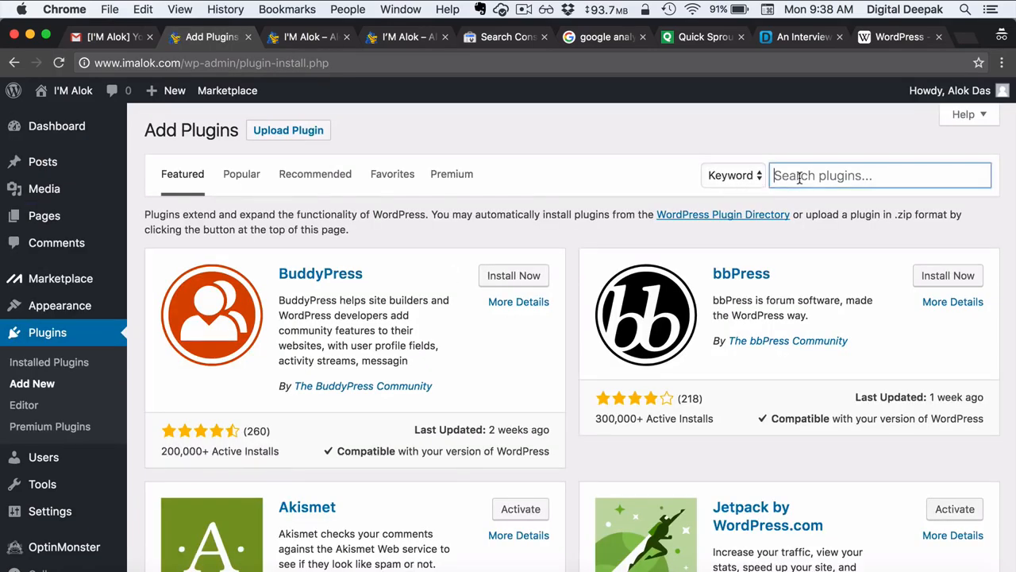
pyautogui.write('yoast')
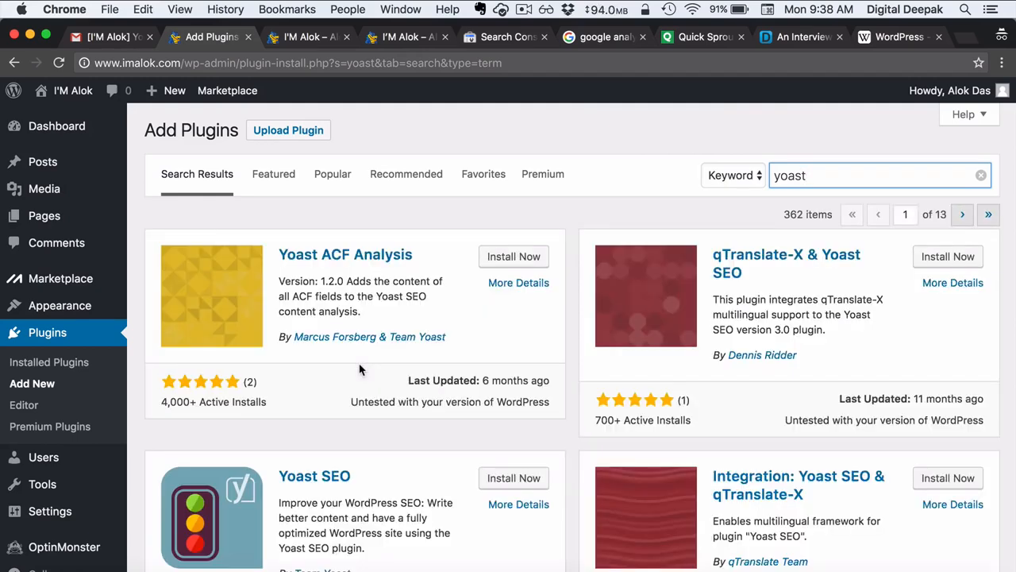
# - Install and activate the Yoast SEO plugin, bringing up its new SEO menu
pyautogui.scroll(-3, 358, 367)
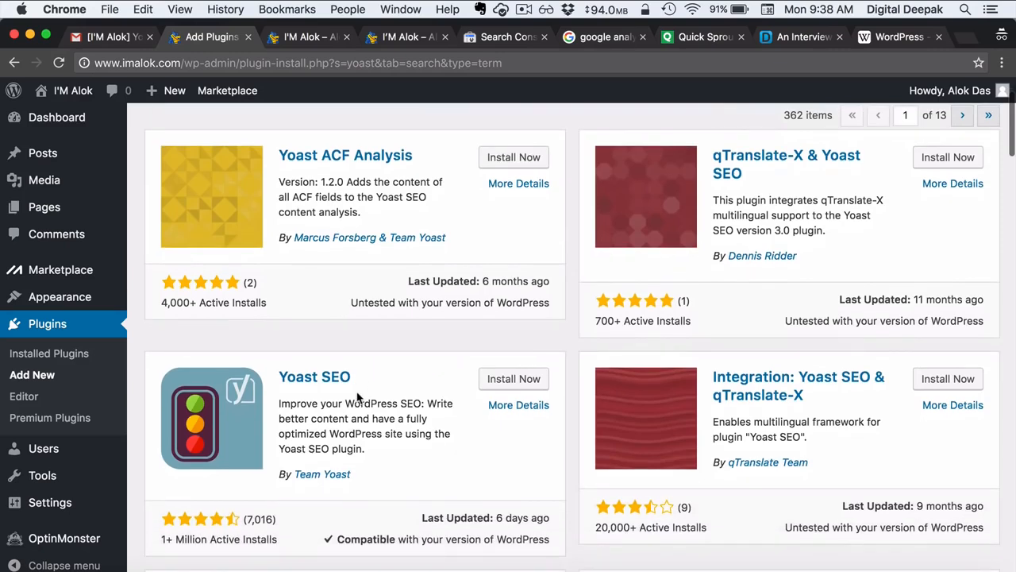
pyautogui.scroll(-1, 340, 449)
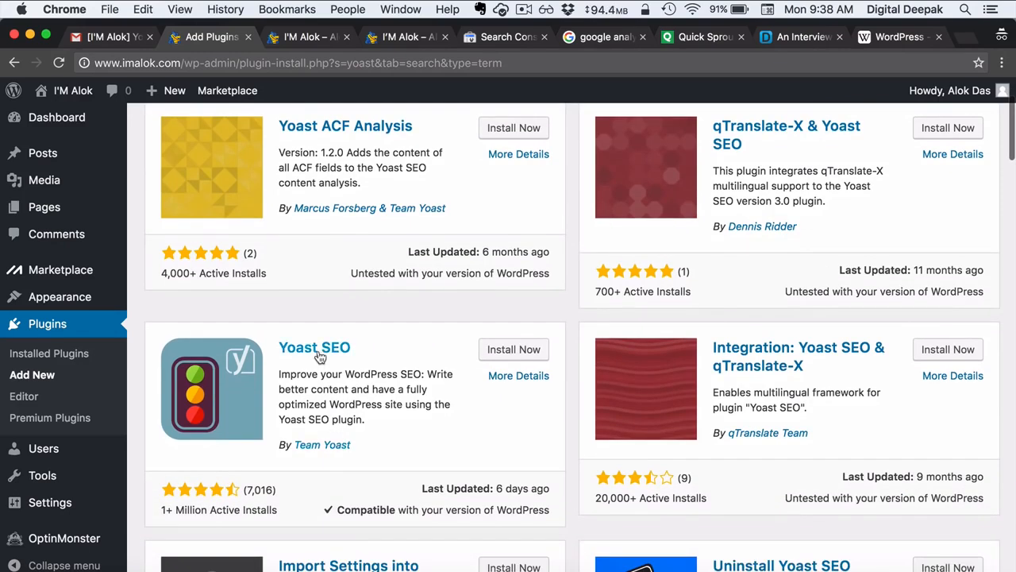
pyautogui.click(496, 354)
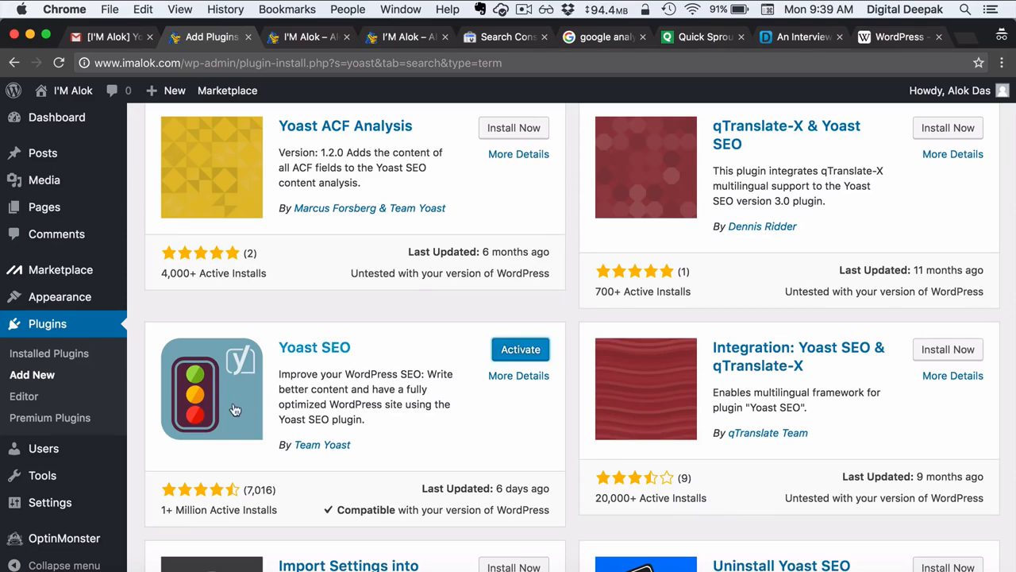
pyautogui.click(540, 356)
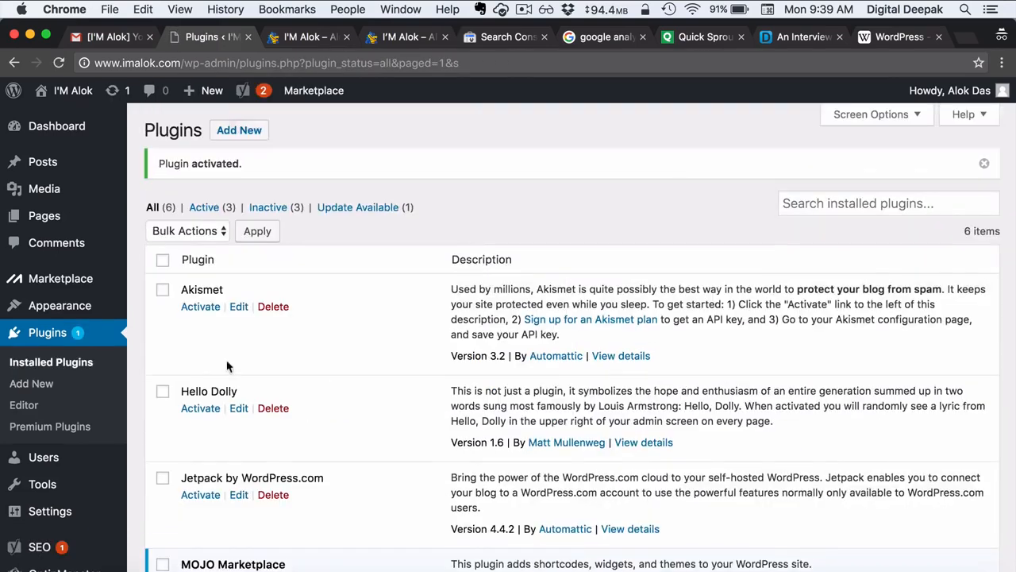
pyautogui.scroll(-5, 173, 371)
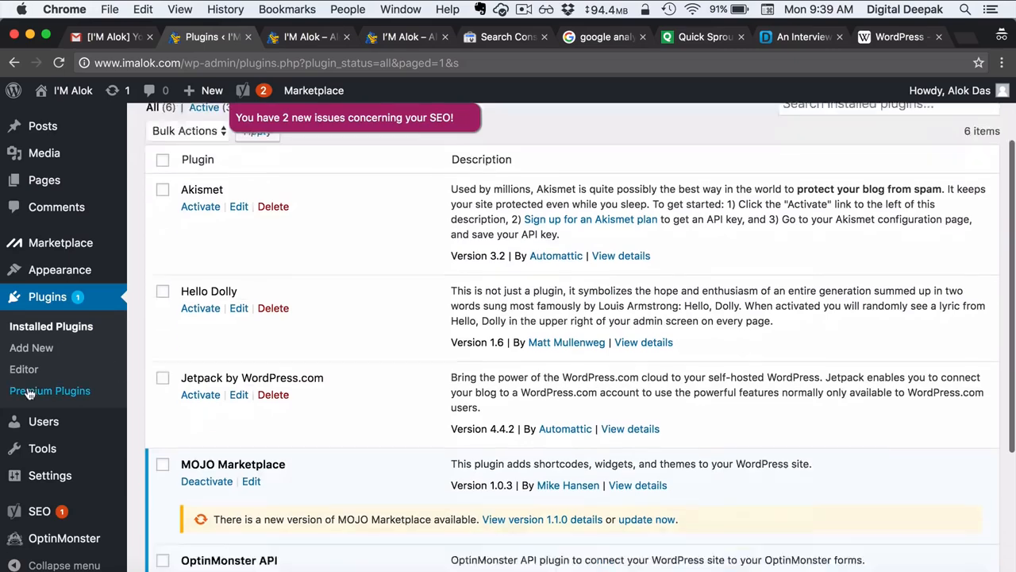
pyautogui.moveTo(49, 517)
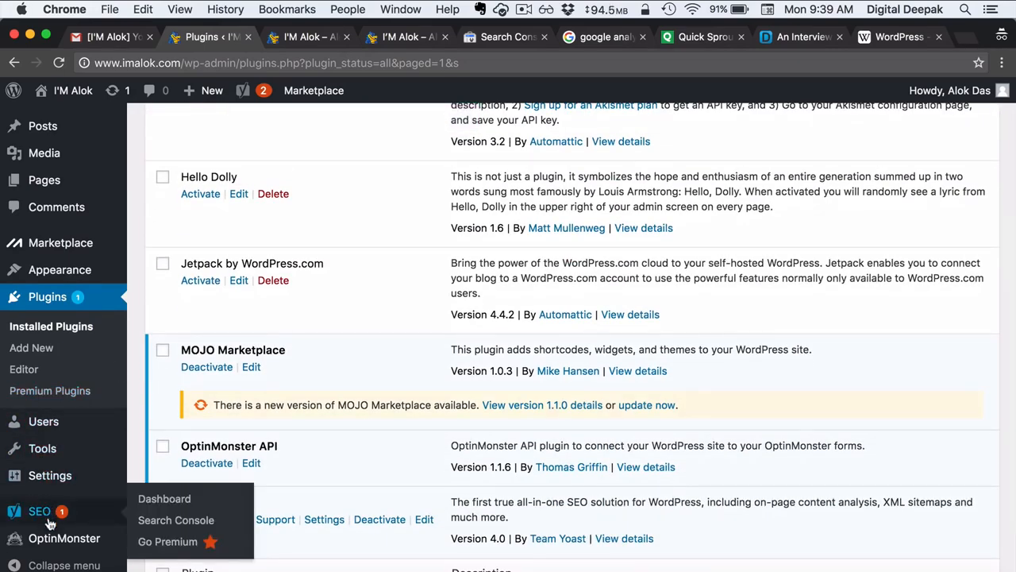
# - From the Yoast SEO dashboard's General tab, launch the configuration wizard
pyautogui.click(156, 500)
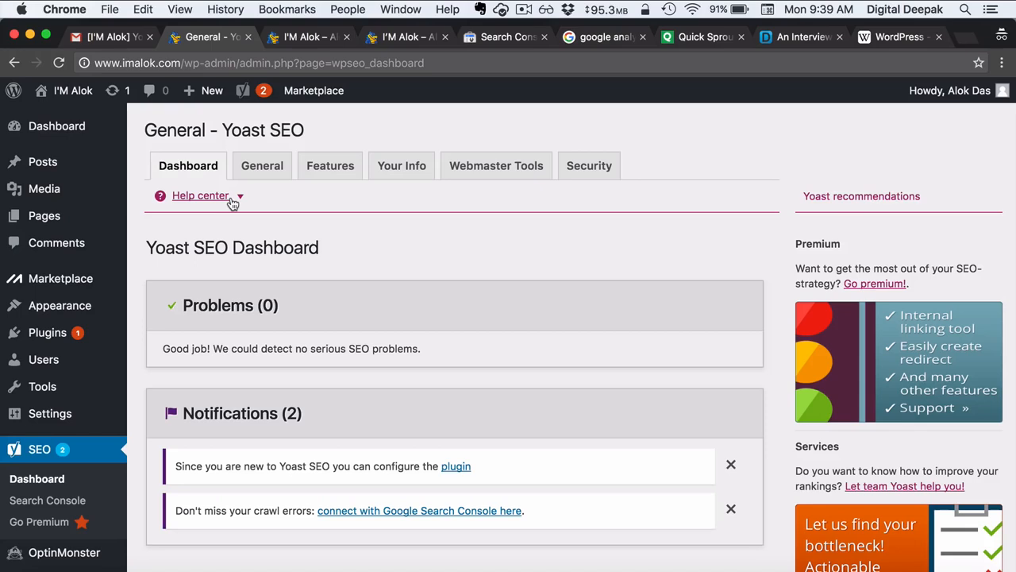
pyautogui.scroll(-3, 230, 199)
pyautogui.scroll(3, 229, 199)
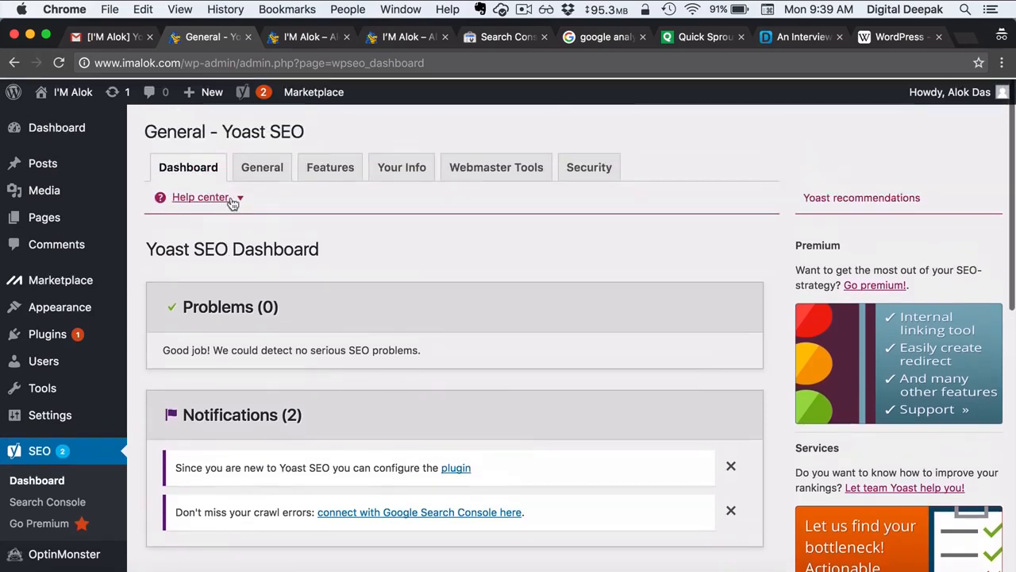
pyautogui.click(270, 167)
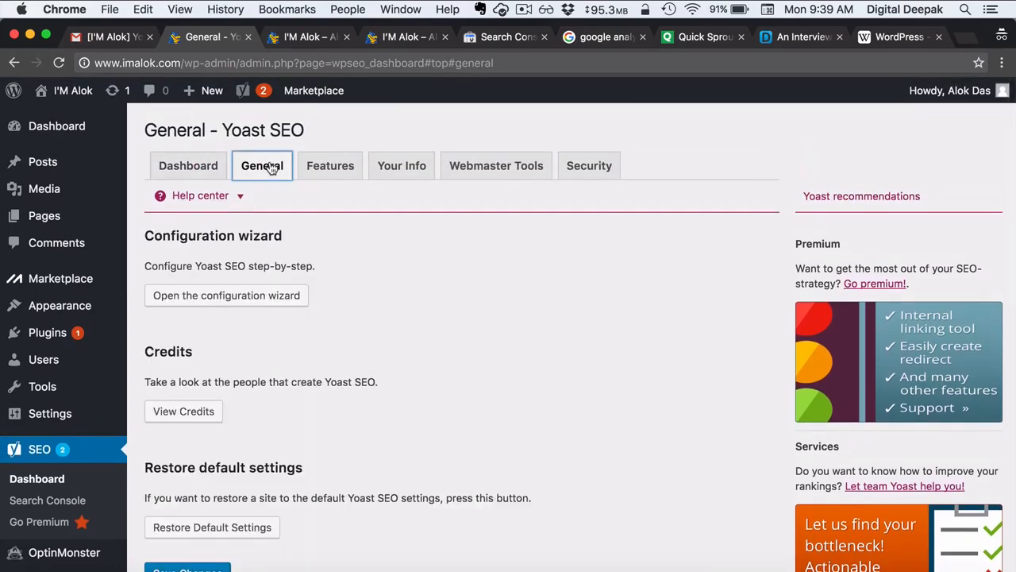
pyautogui.scroll(-2, 343, 292)
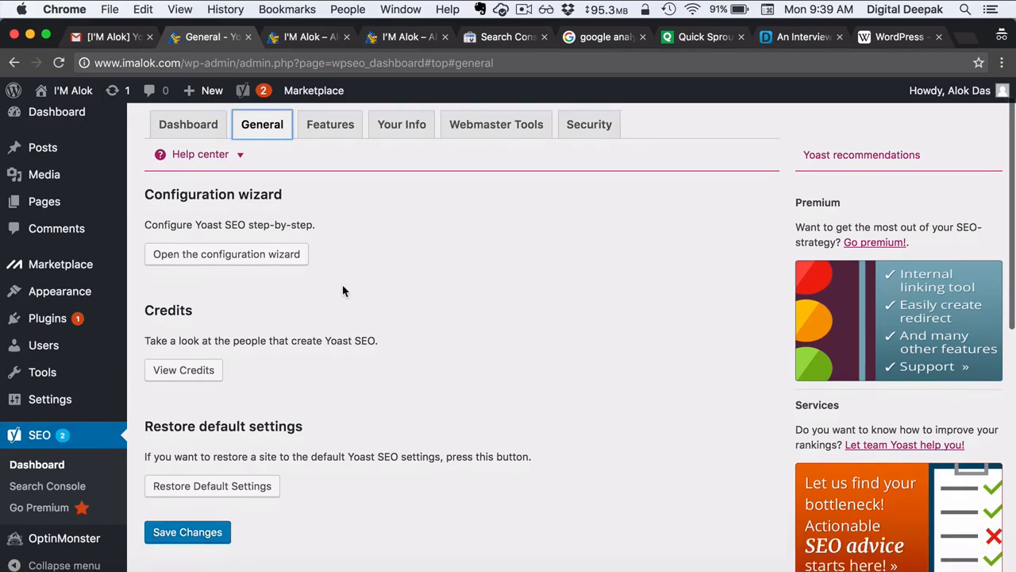
pyautogui.click(291, 255)
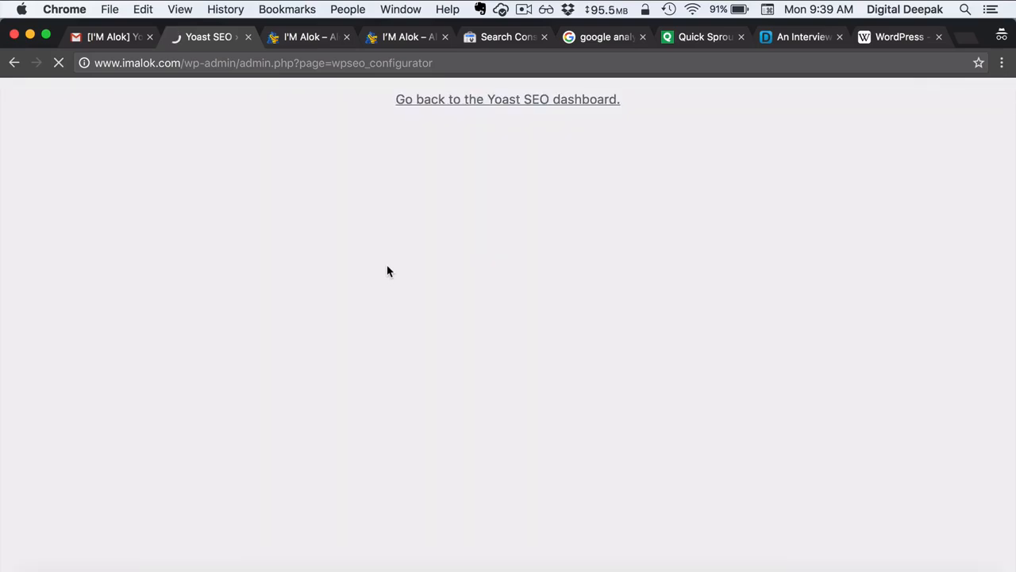
# - Advance the Yoast wizard, keeping the Production environment and Blog site type
pyautogui.scroll(-3, 387, 271)
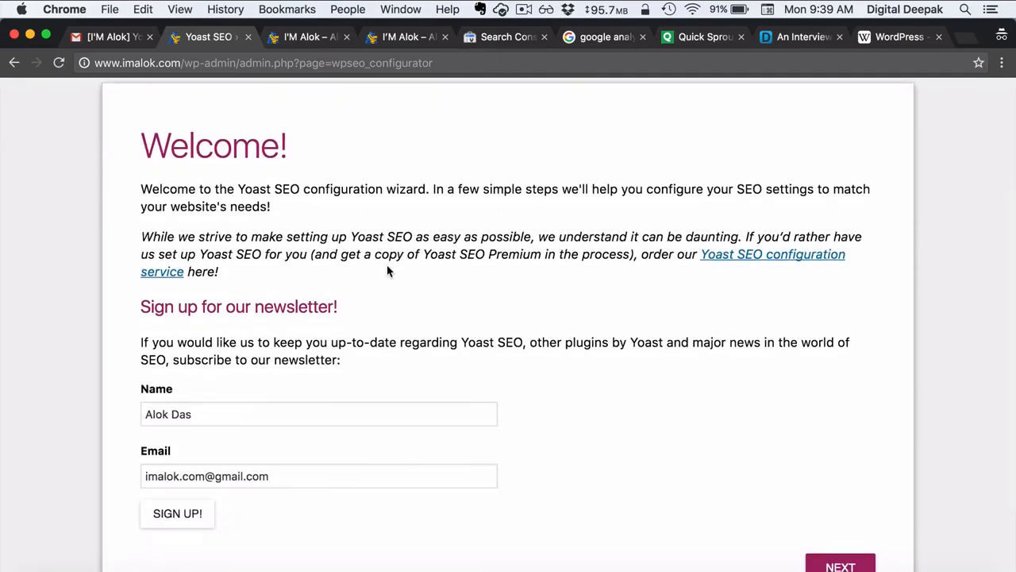
pyautogui.scroll(-1, 386, 270)
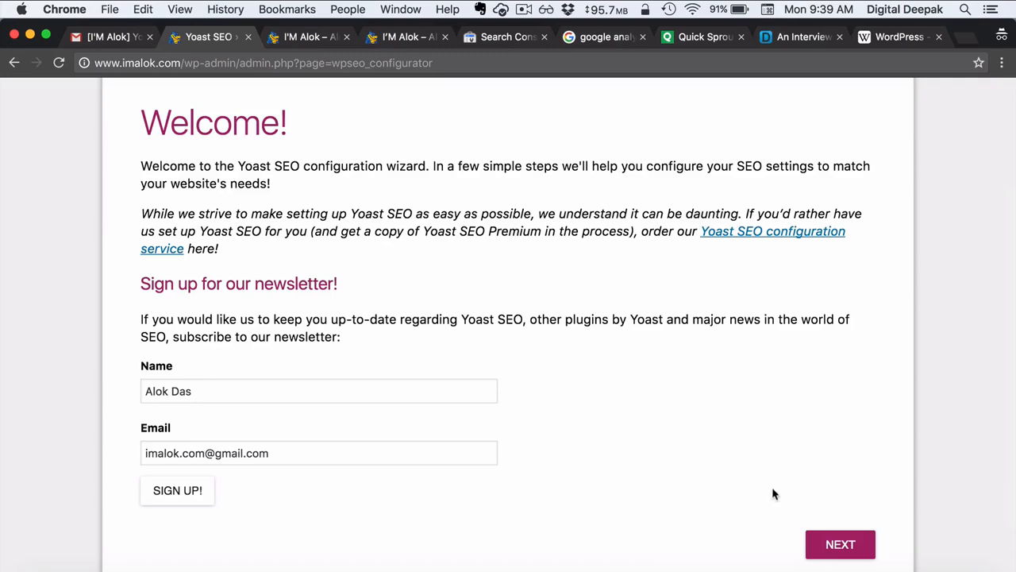
pyautogui.click(836, 556)
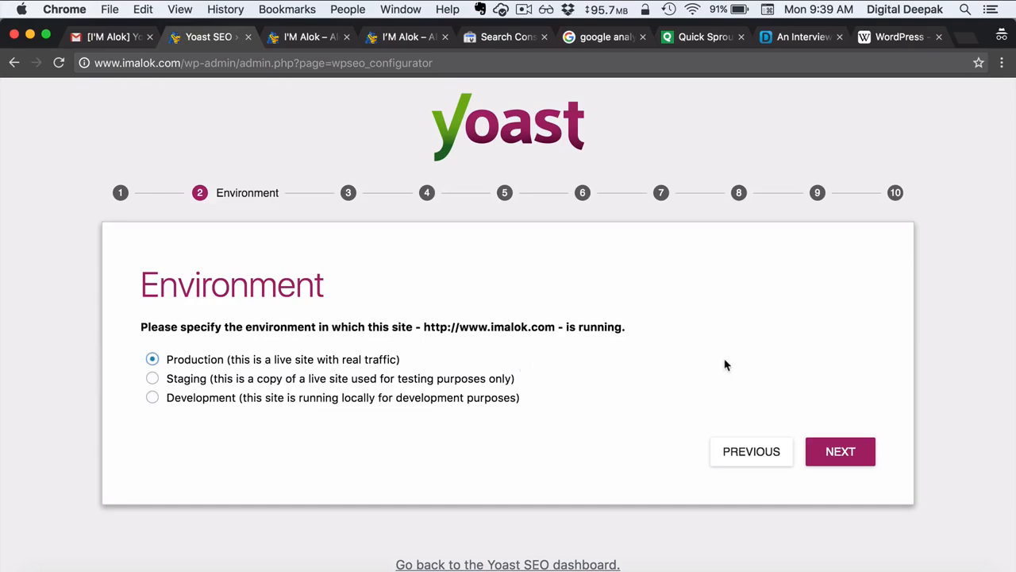
pyautogui.click(850, 460)
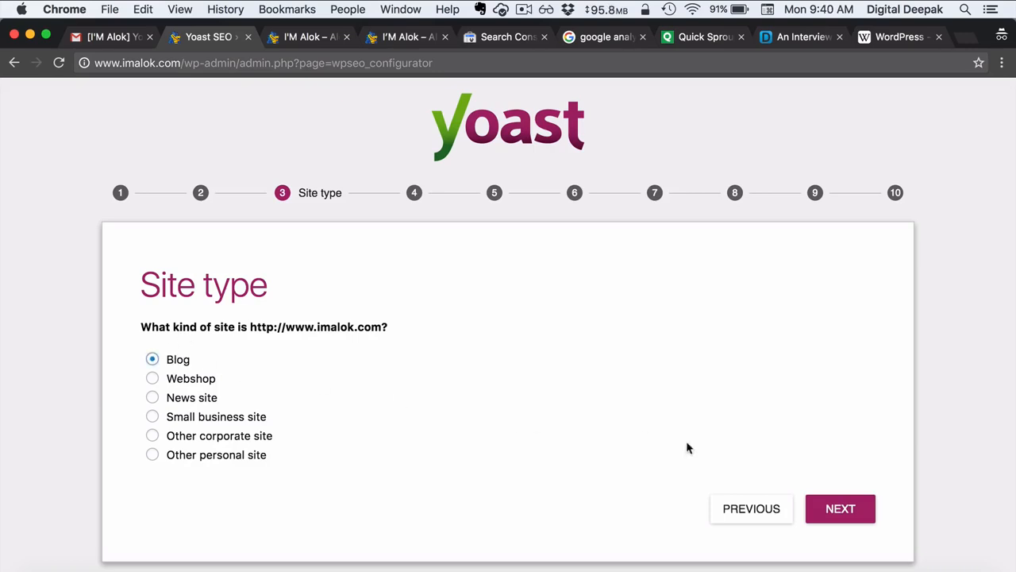
pyautogui.click(828, 516)
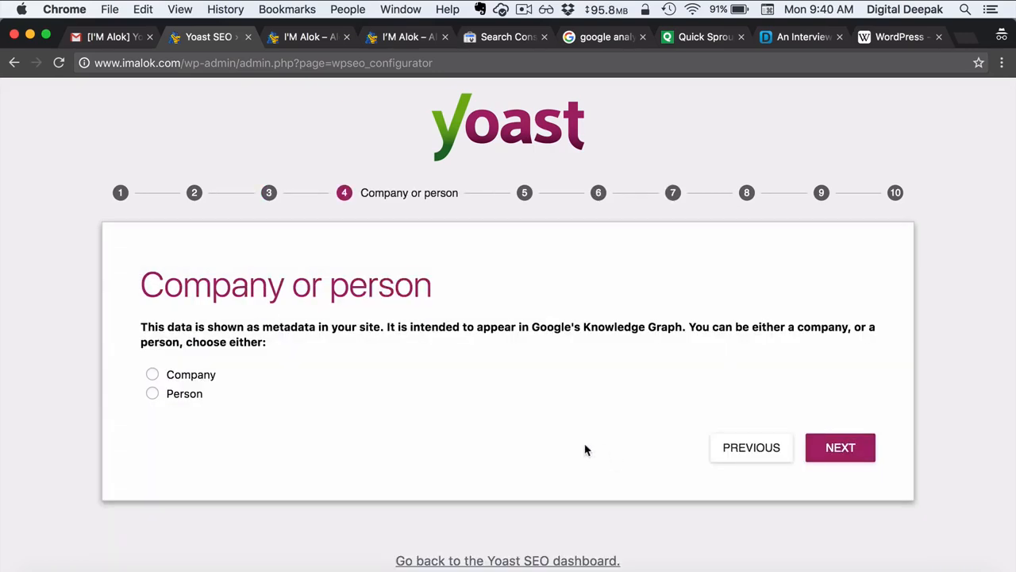
# - Set the site as run by a person, enter the person's name, and continue to step 8
pyautogui.click(189, 397)
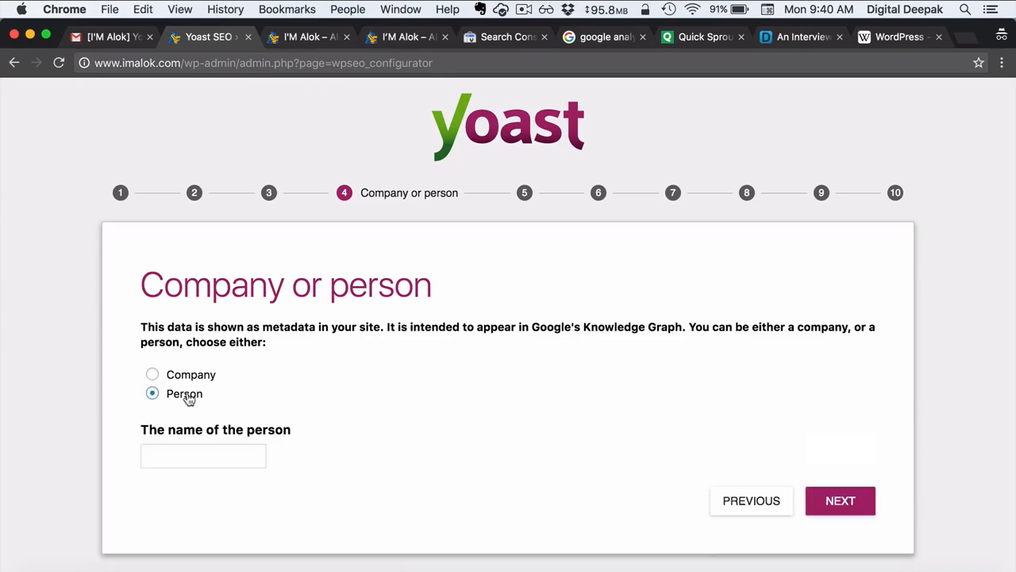
pyautogui.click(237, 454)
pyautogui.write('Alok')
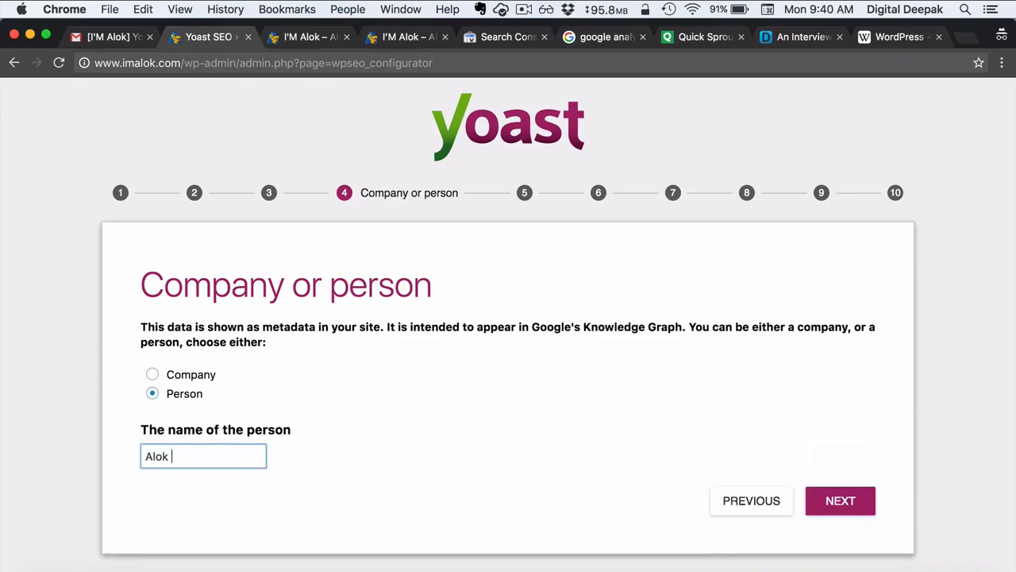
pyautogui.write(' Das')
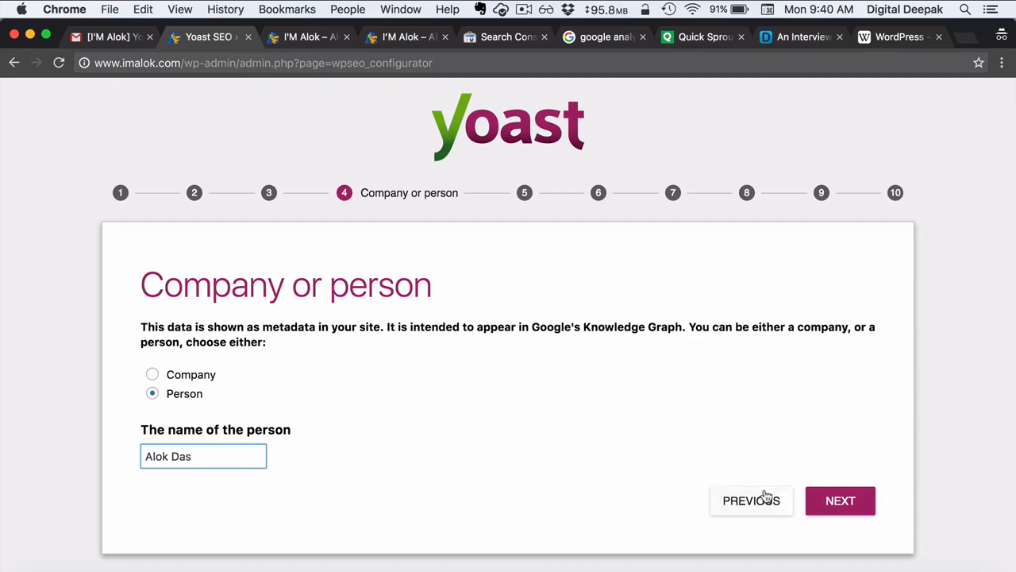
pyautogui.click(813, 514)
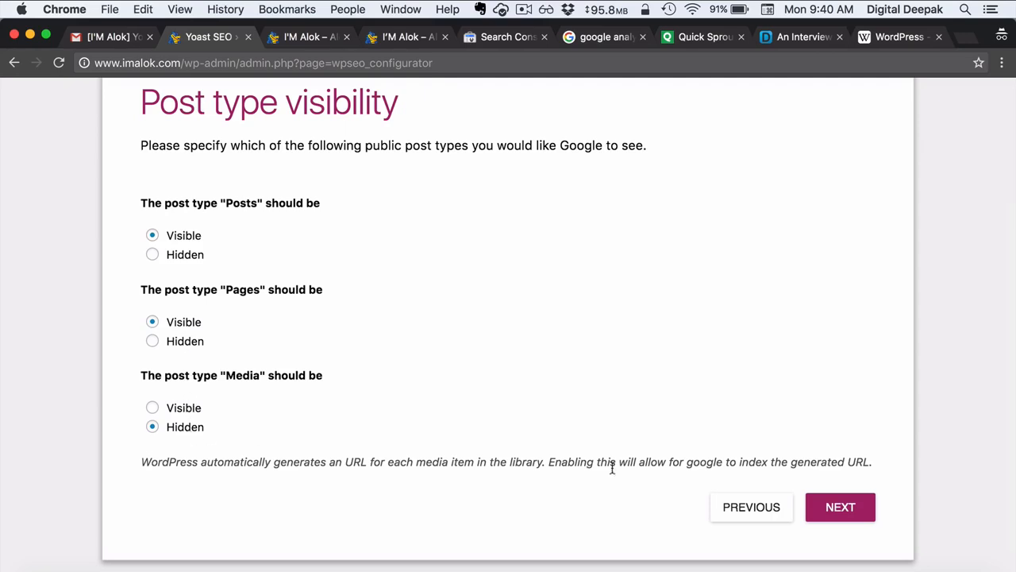
pyautogui.click(857, 513)
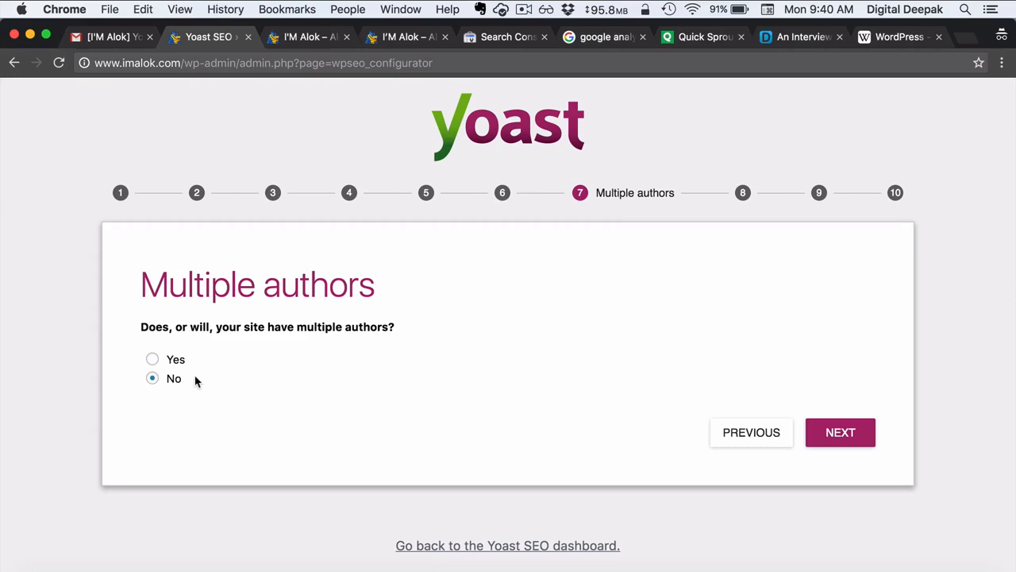
pyautogui.click(840, 449)
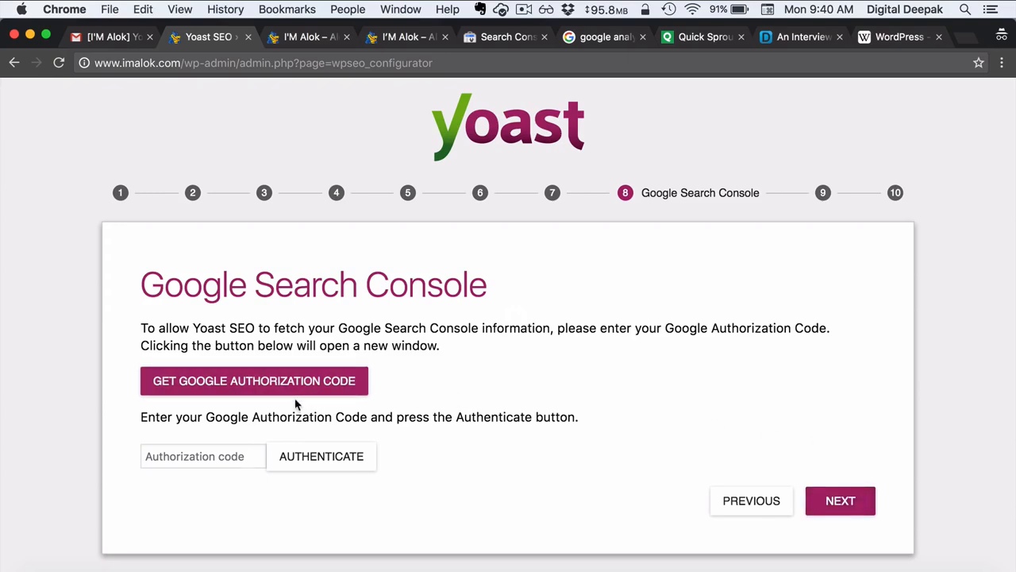
pyautogui.click(107, 30)
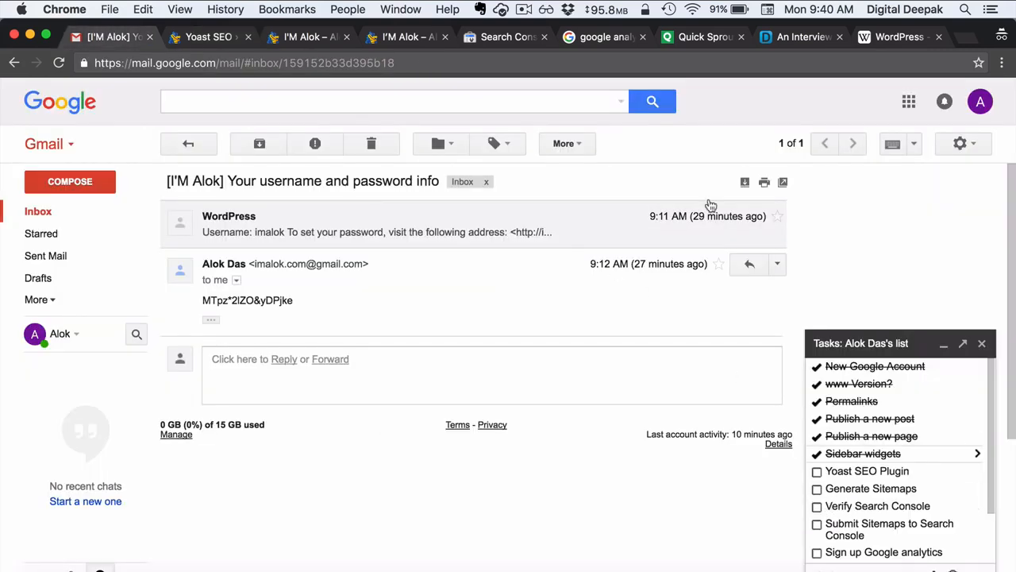
pyautogui.click(512, 36)
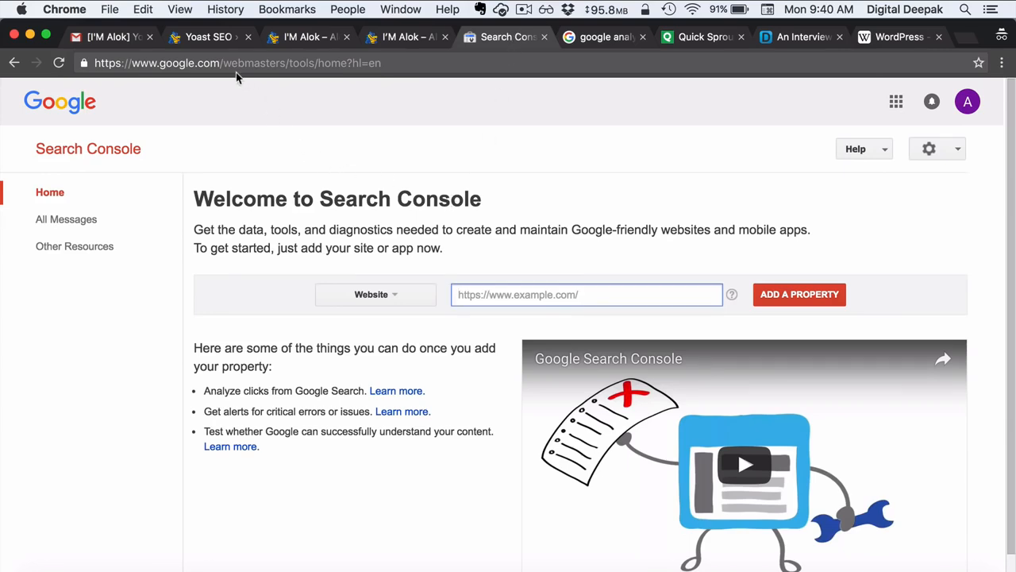
pyautogui.moveTo(224, 66); pyautogui.dragTo(316, 68)
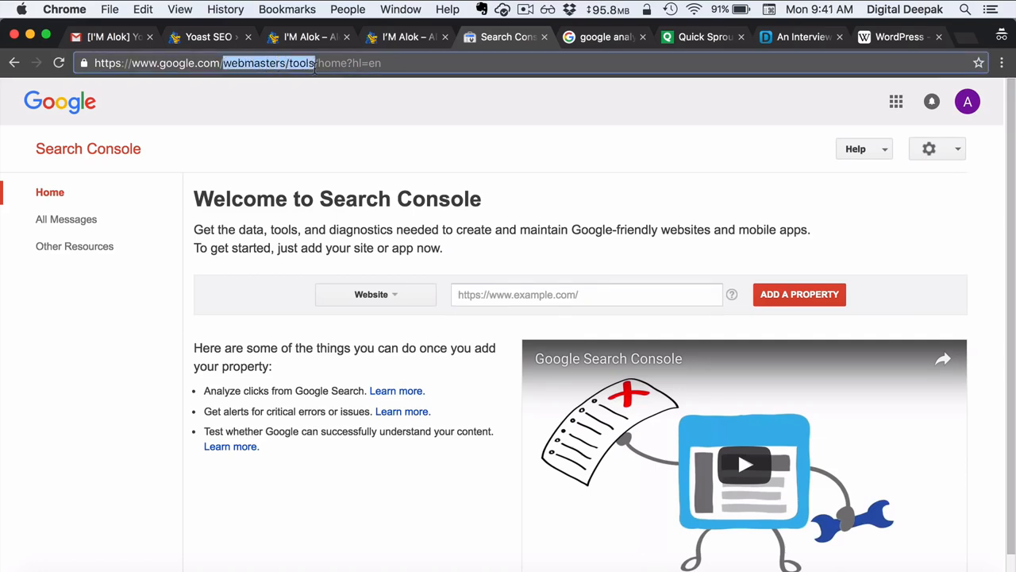
pyautogui.click(428, 204)
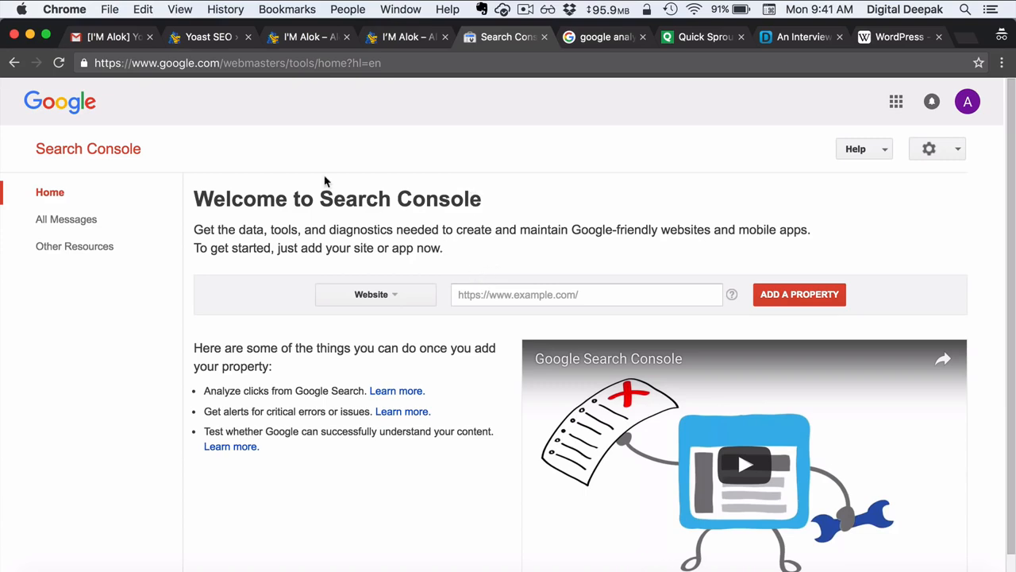
pyautogui.click(208, 35)
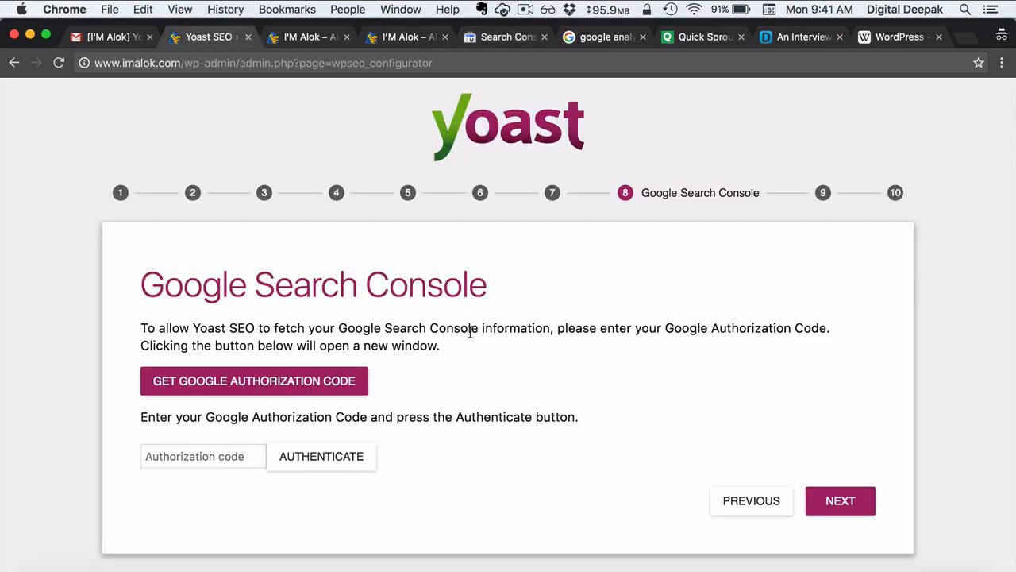
# - Allow Yoast SEO Google access and authenticate with the pasted authorization code
pyautogui.scroll(-2, 470, 332)
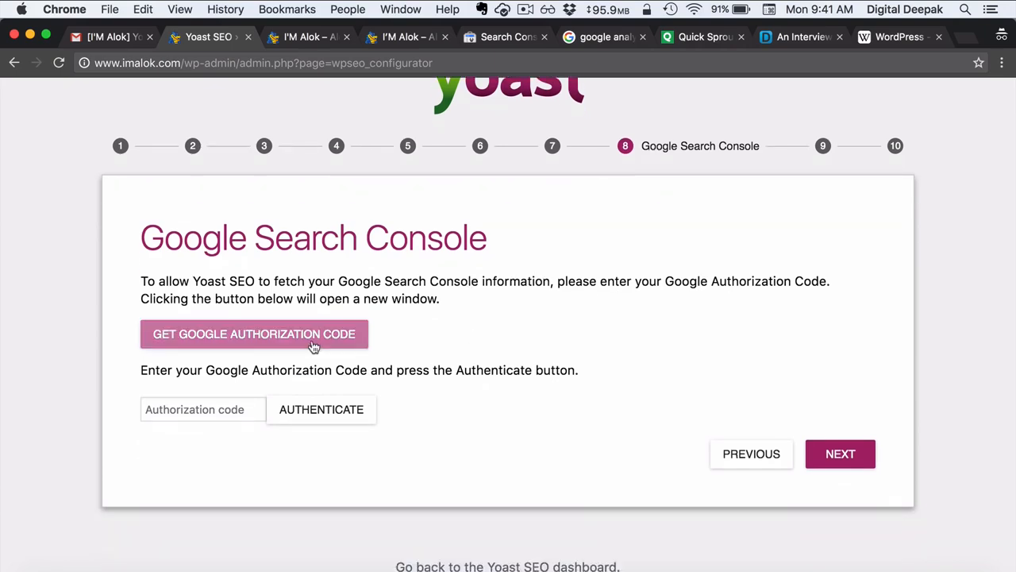
pyautogui.click(314, 346)
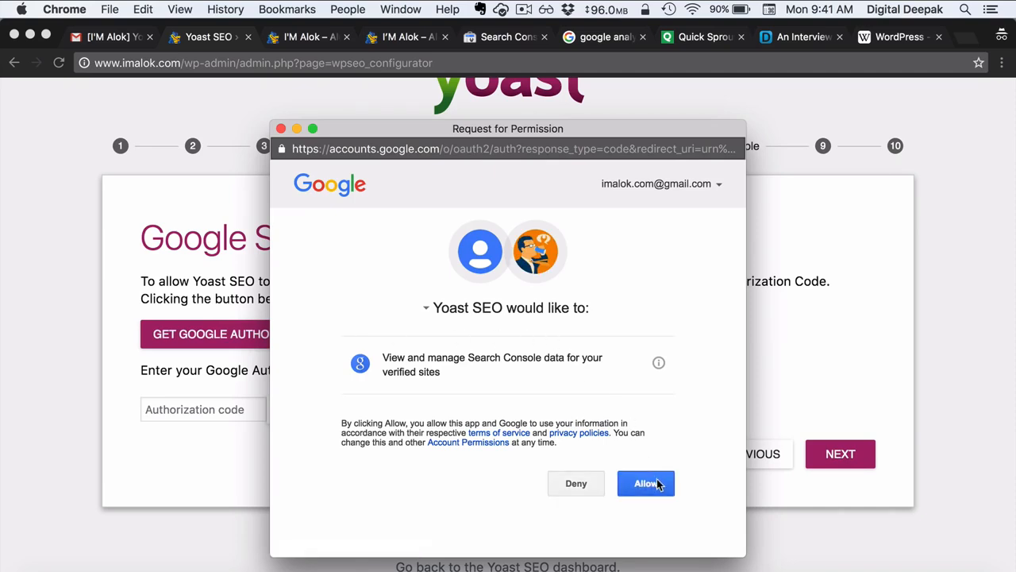
pyautogui.click(646, 483)
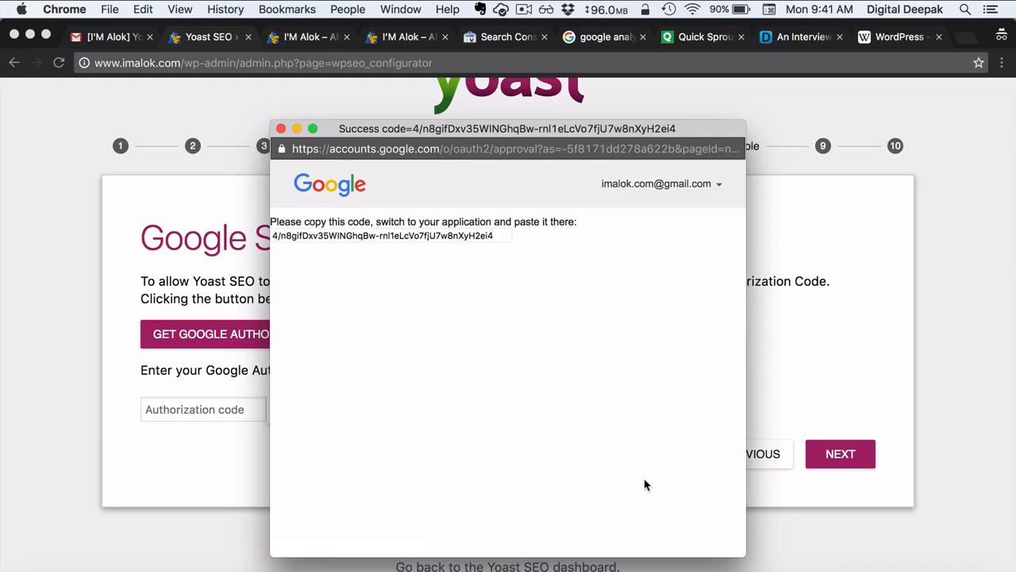
pyautogui.click(420, 237)
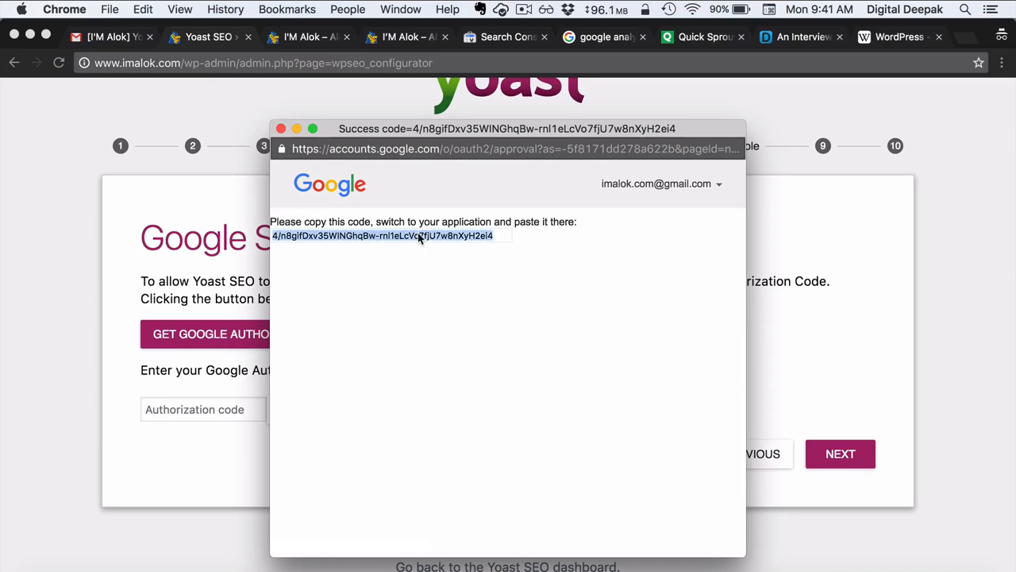
pyautogui.click(281, 128)
pyautogui.click(215, 405)
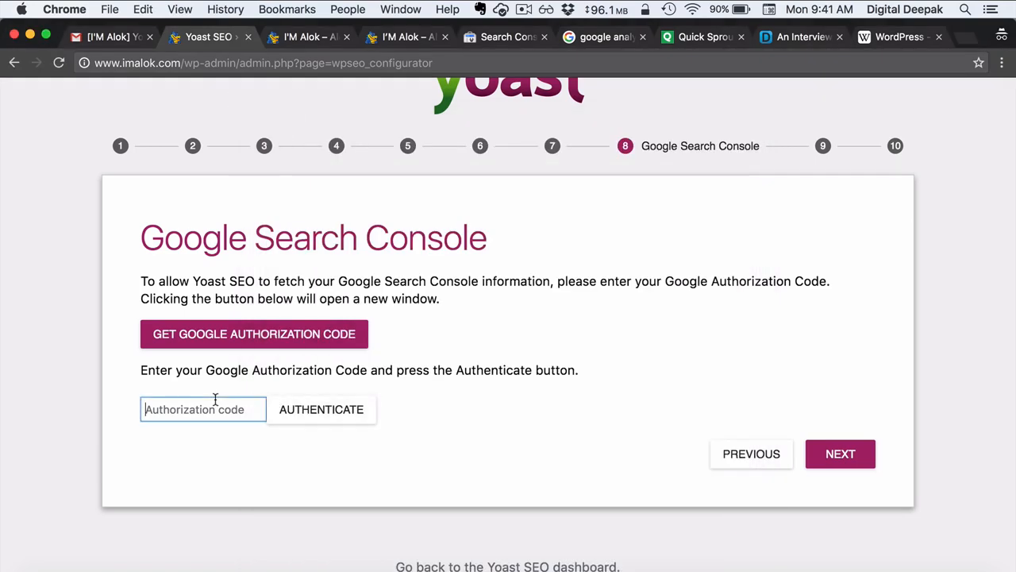
pyautogui.press('super+v')
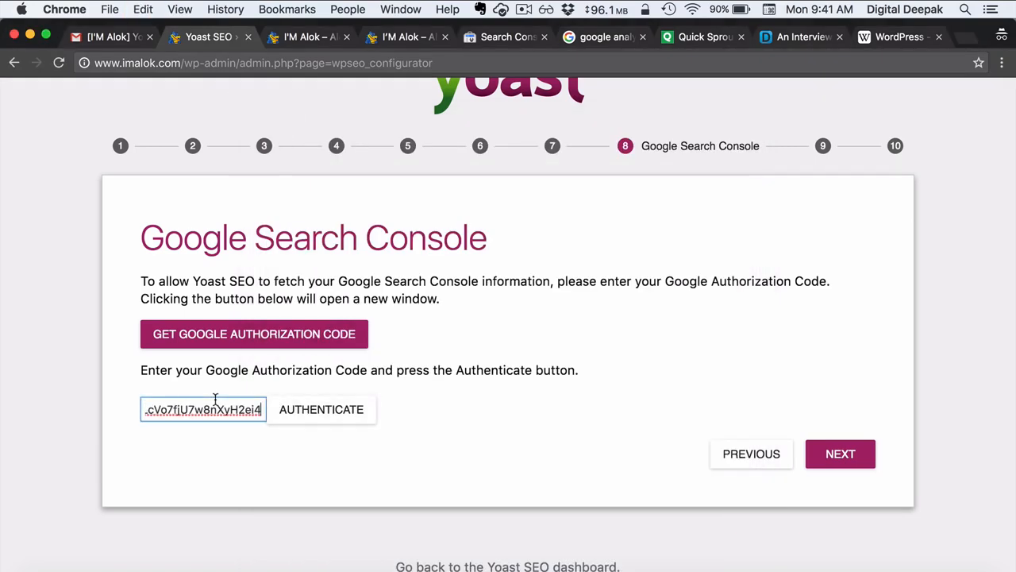
pyautogui.click(286, 416)
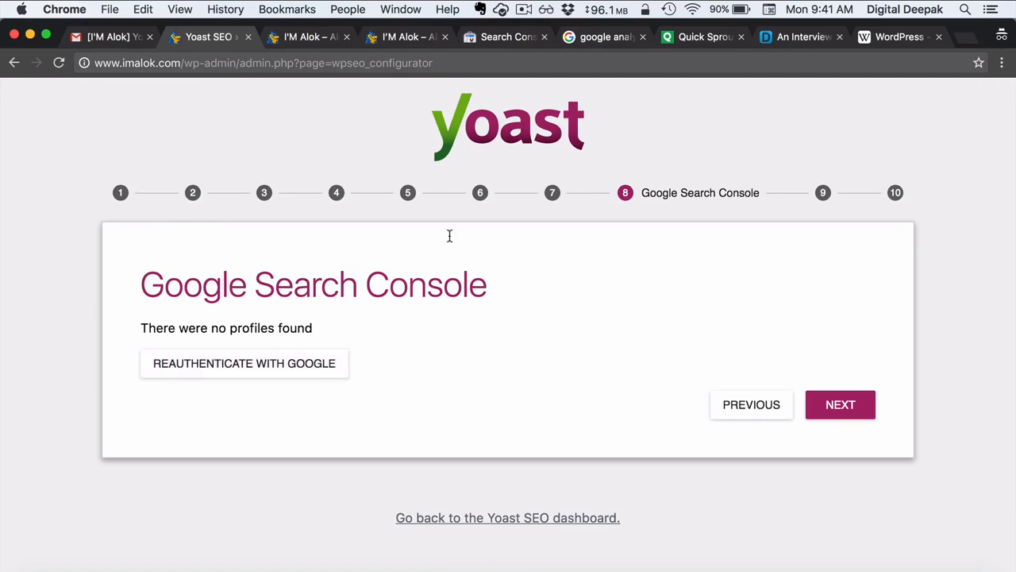
pyautogui.click(503, 40)
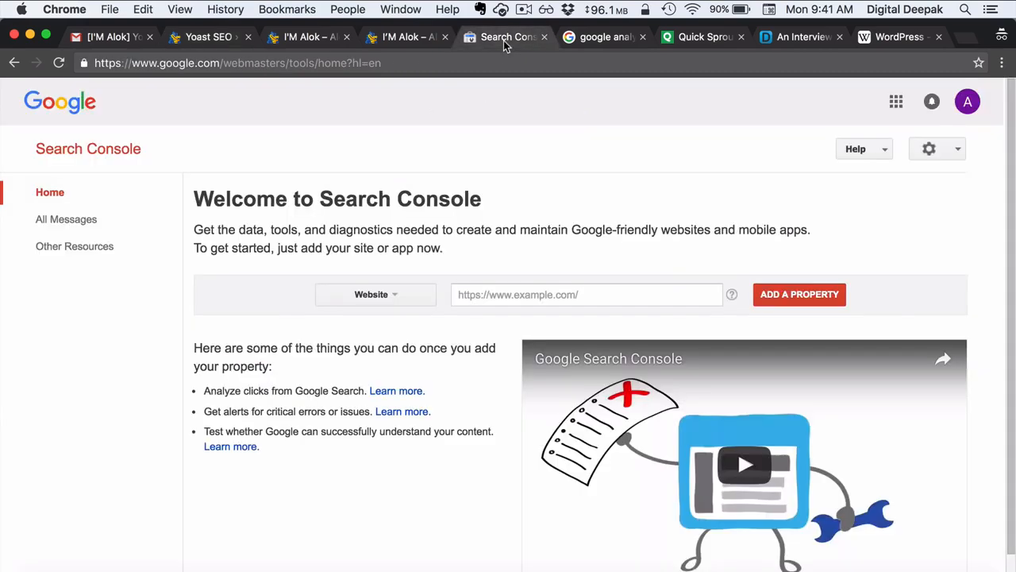
pyautogui.click(520, 295)
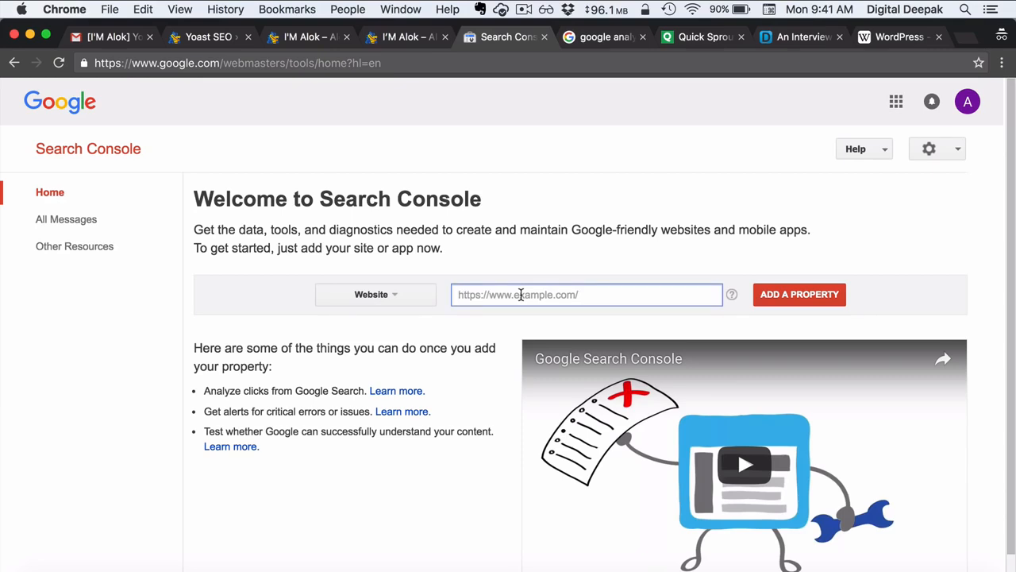
pyautogui.write('www')
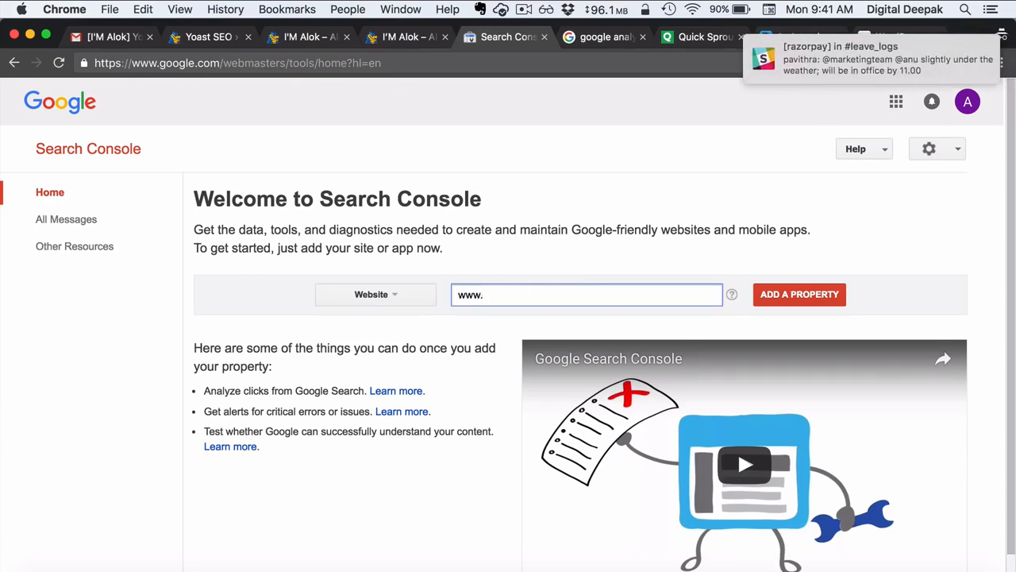
pyautogui.write('.imalok.com')
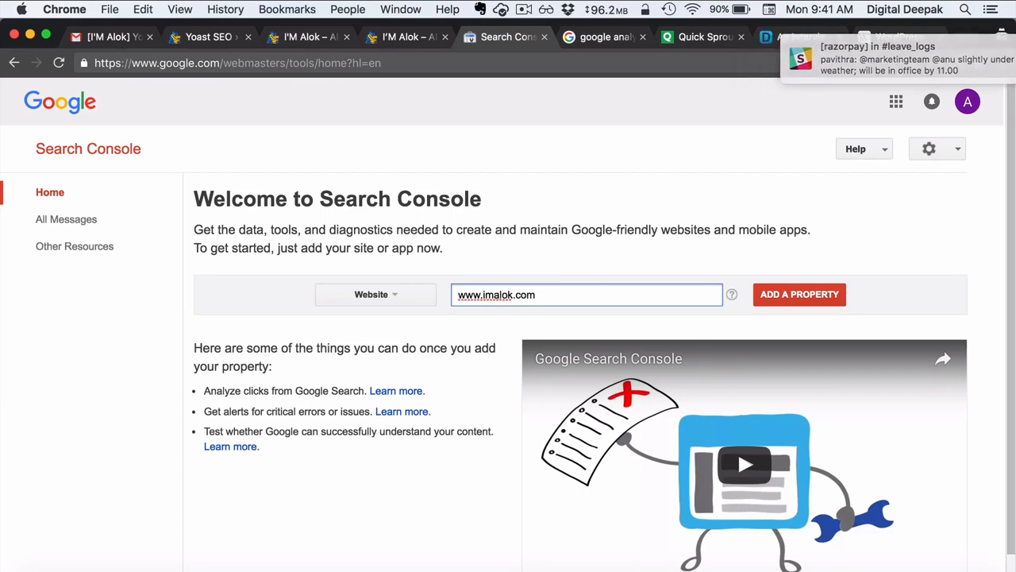
pyautogui.click(785, 304)
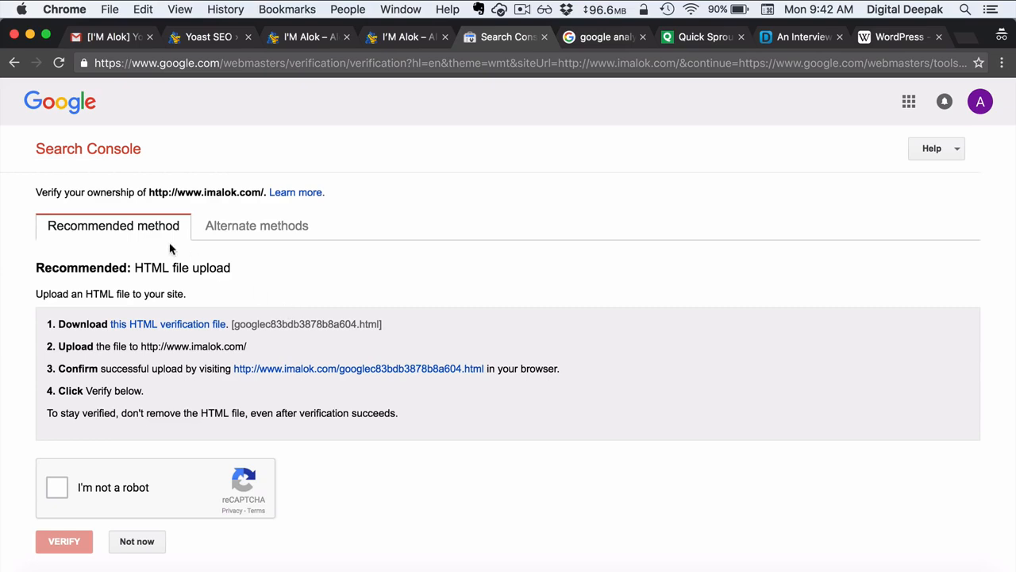
# - Reauthenticate Yoast SEO with Google using a freshly copied authorization code
pyautogui.click(203, 38)
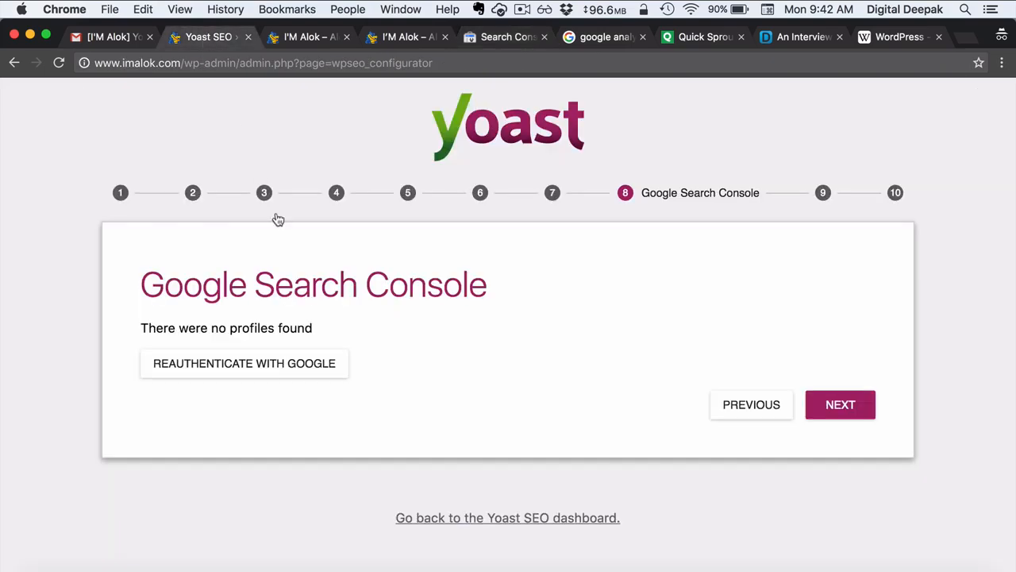
pyautogui.click(272, 364)
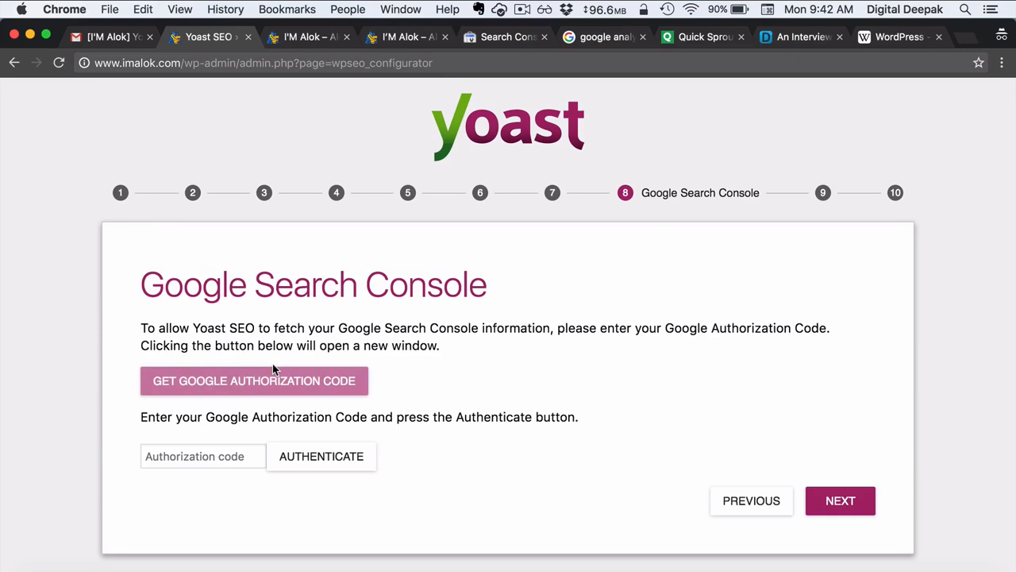
pyautogui.click(276, 372)
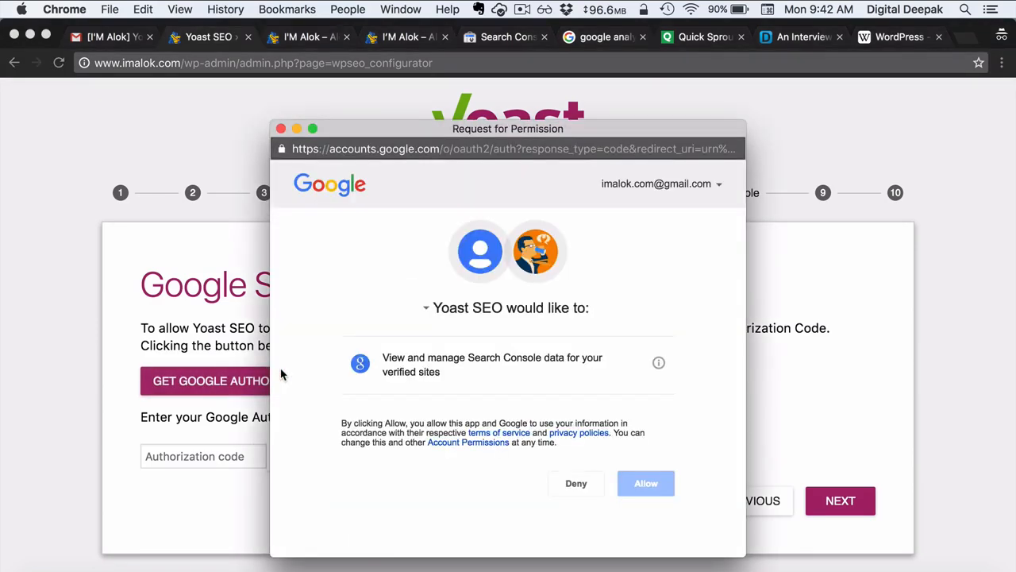
pyautogui.click(646, 488)
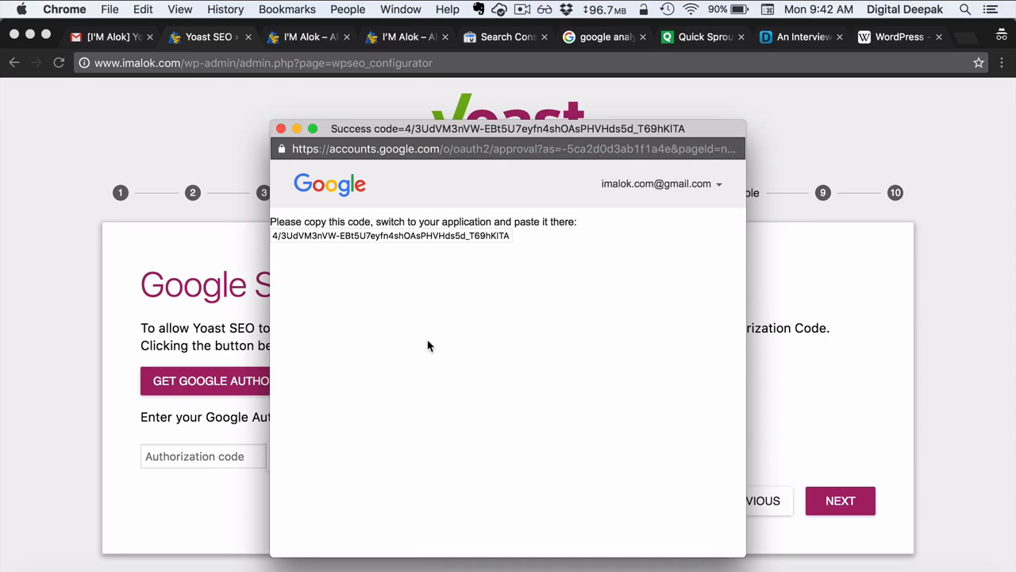
pyautogui.tripleClick(367, 239)
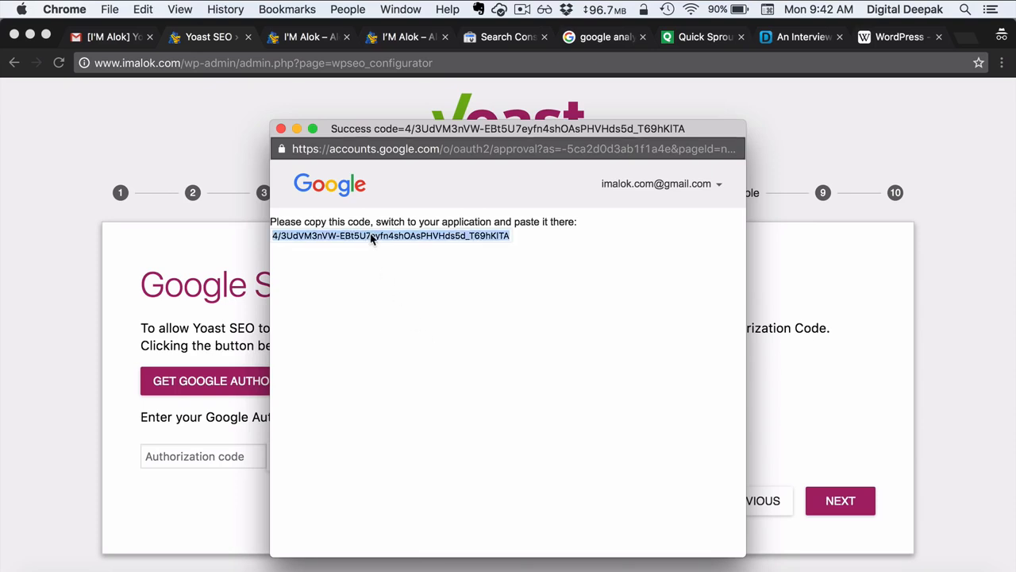
pyautogui.press('super+c')
pyautogui.click(281, 129)
pyautogui.click(223, 454)
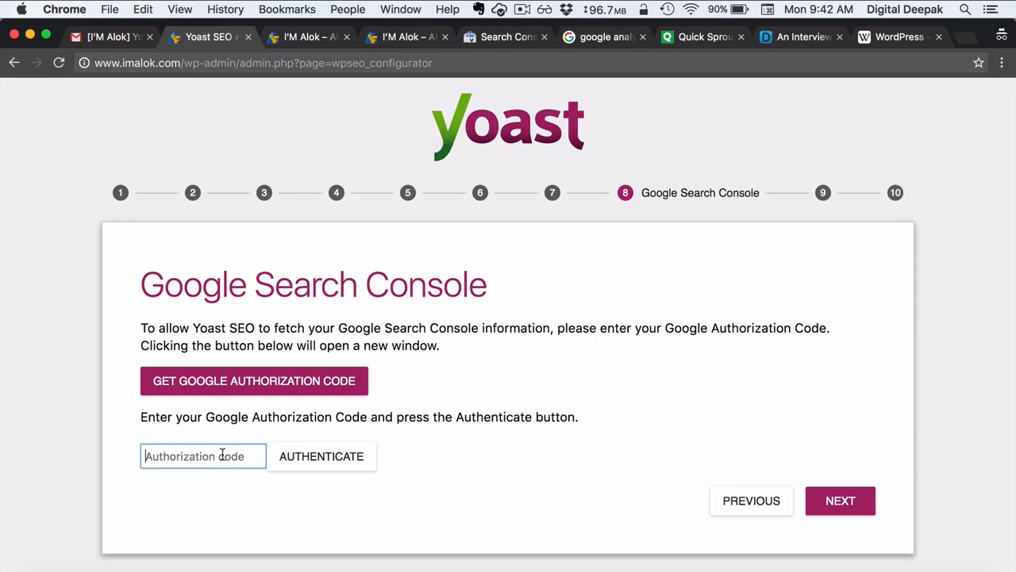
pyautogui.press('super+v')
pyautogui.click(282, 462)
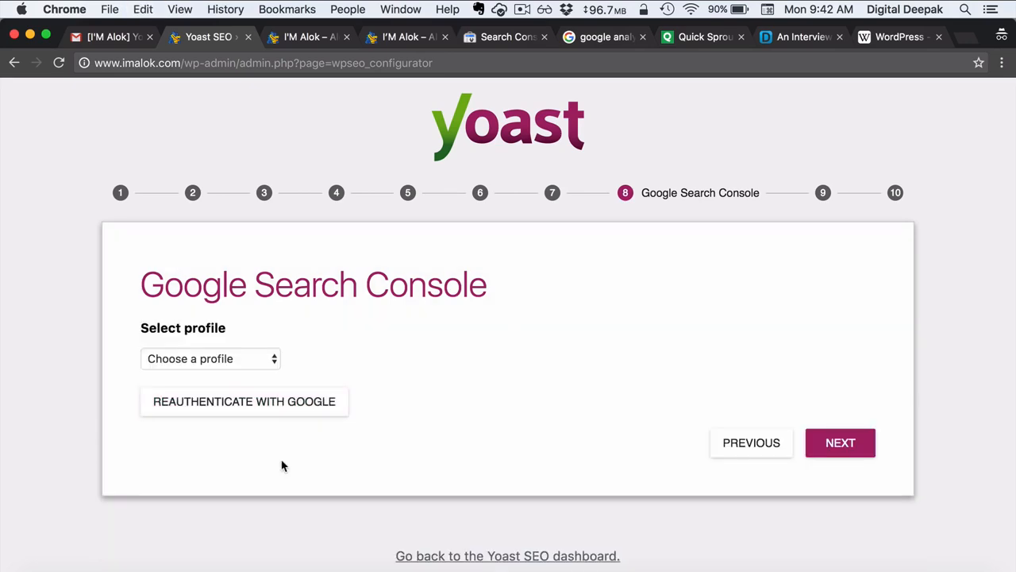
pyautogui.click(257, 364)
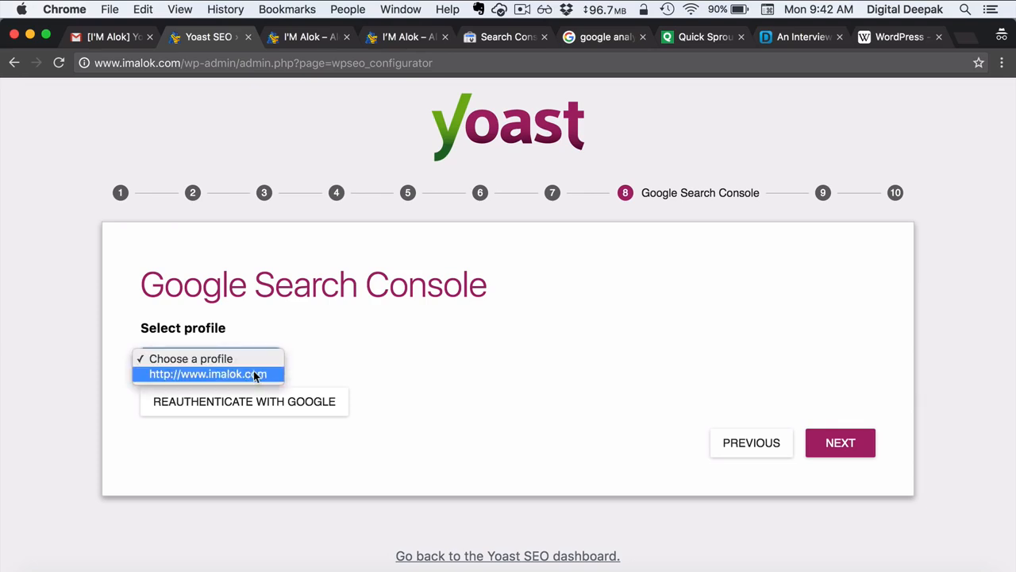
pyautogui.click(255, 374)
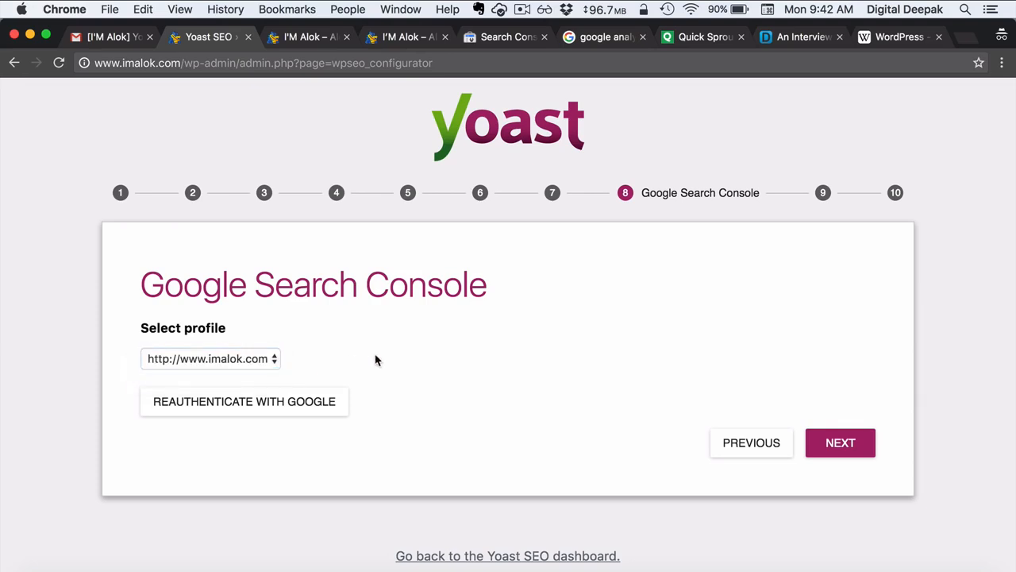
pyautogui.click(842, 442)
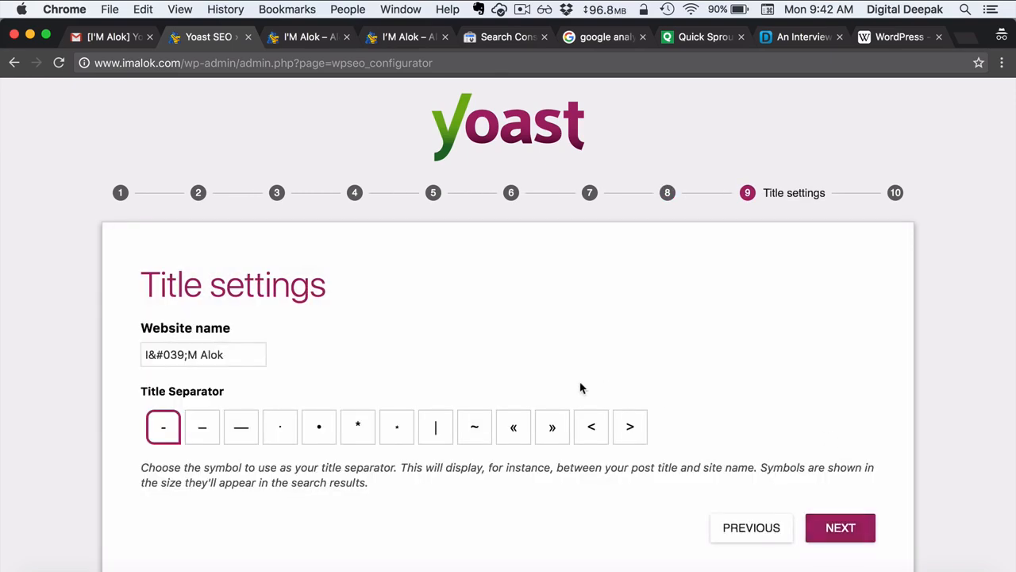
# - Set the Yoast website name to 'I'm Alok' and choose the » title separator
pyautogui.tripleClick(242, 349)
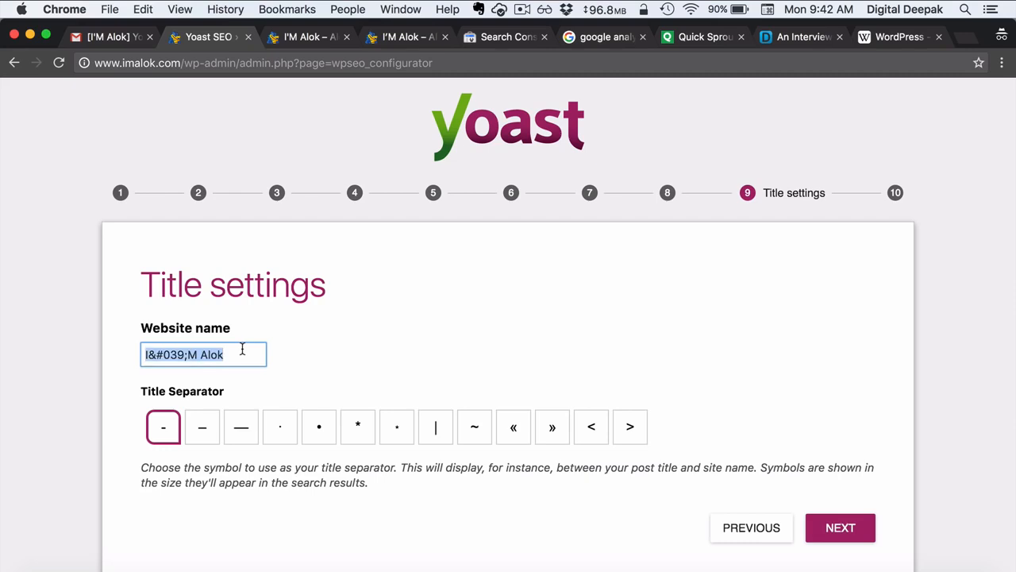
pyautogui.write("I'm")
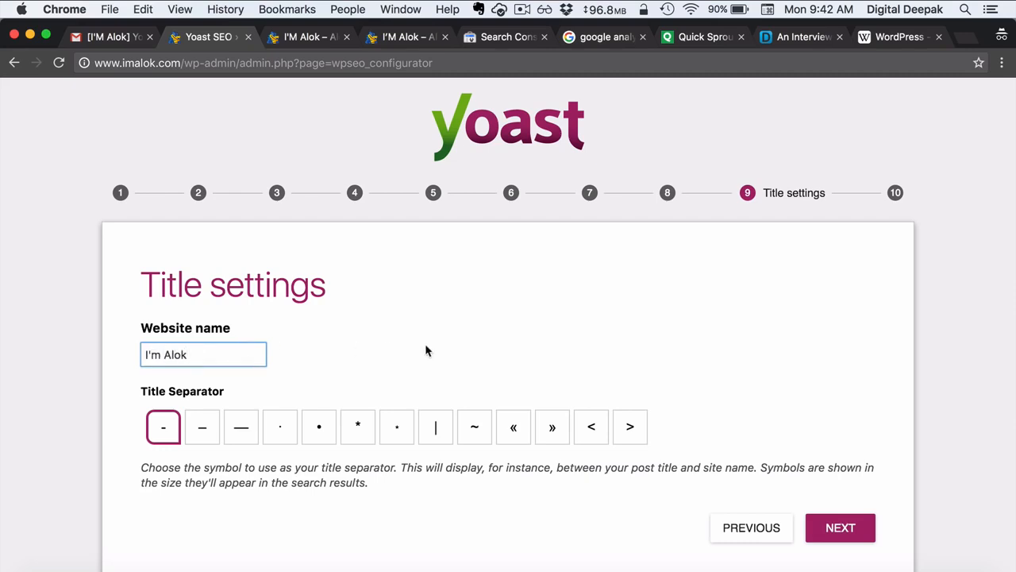
pyautogui.click(457, 344)
pyautogui.scroll(-1, 339, 373)
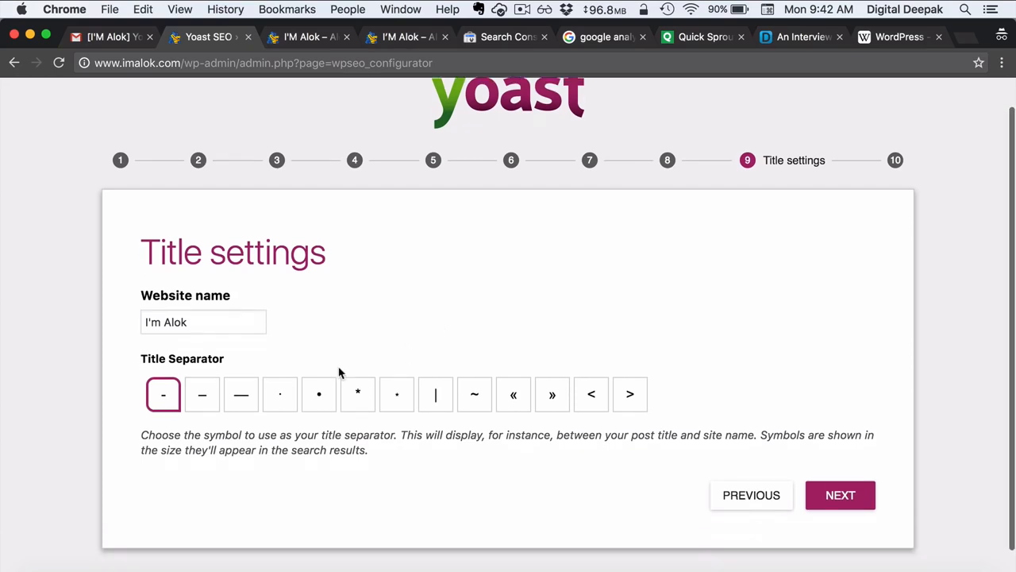
pyautogui.click(551, 394)
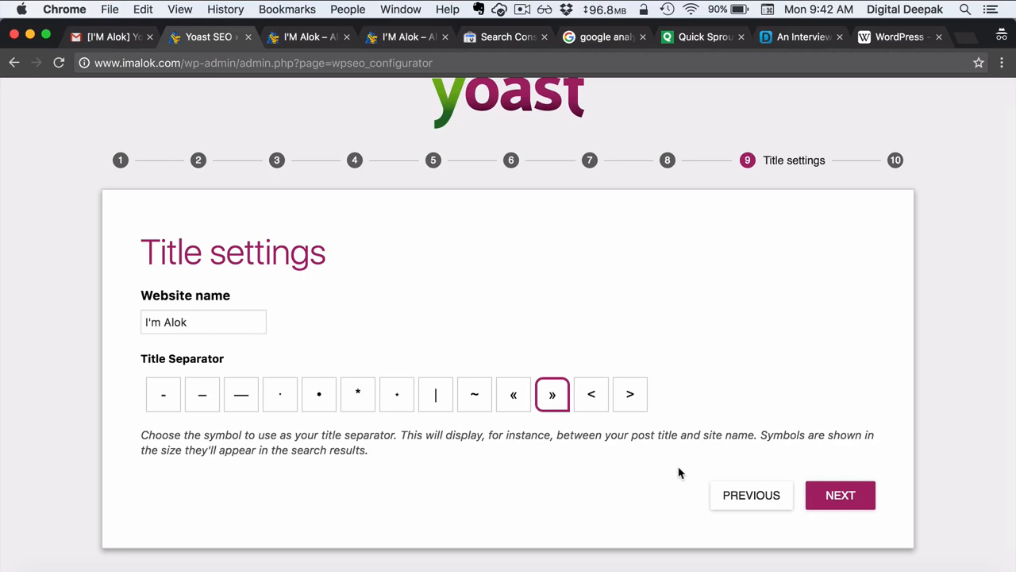
# - Finish and close the Yoast wizard, then start verifying imalok.com in Search Console
pyautogui.click(812, 494)
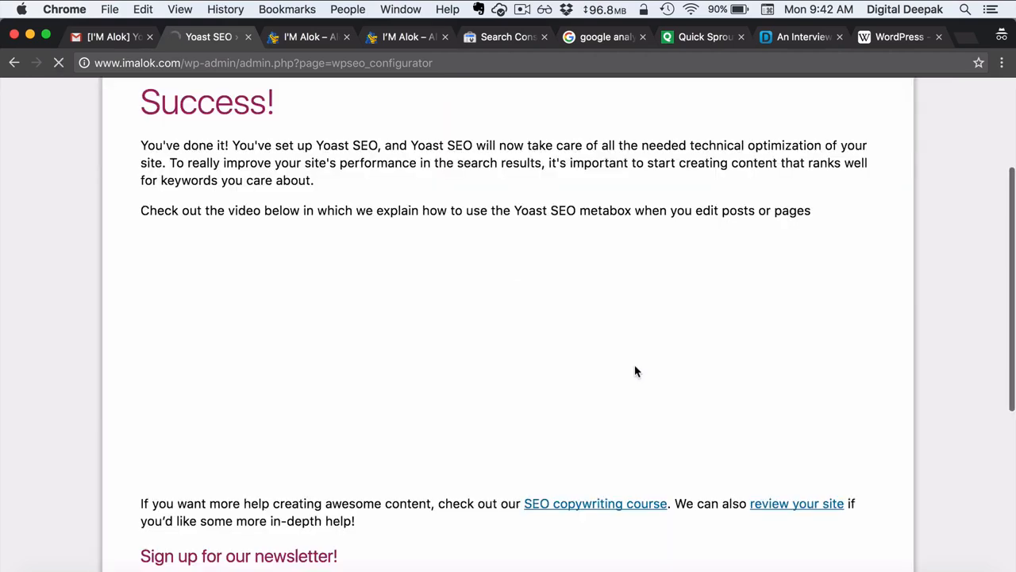
pyautogui.scroll(-5, 636, 370)
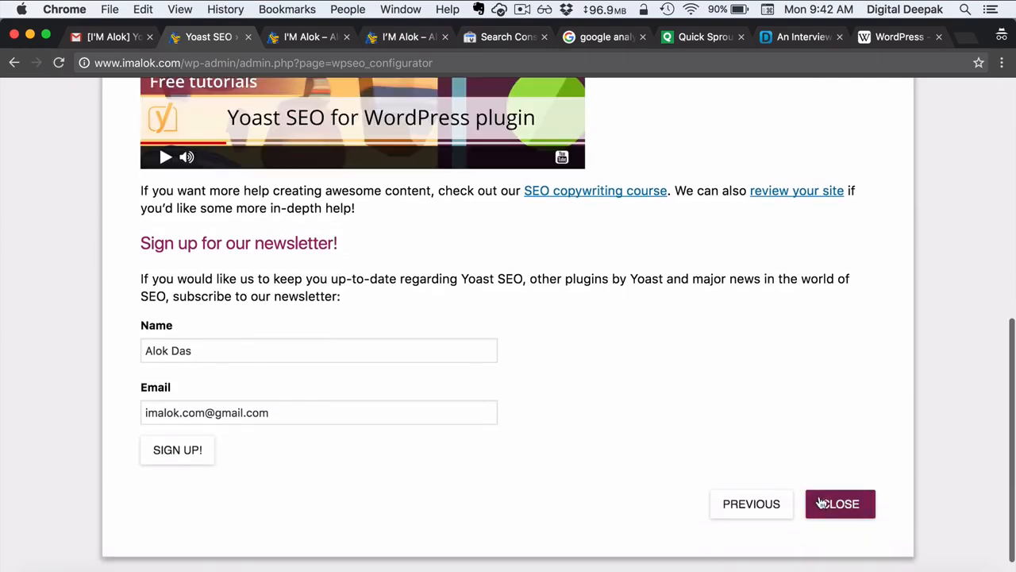
pyautogui.click(823, 503)
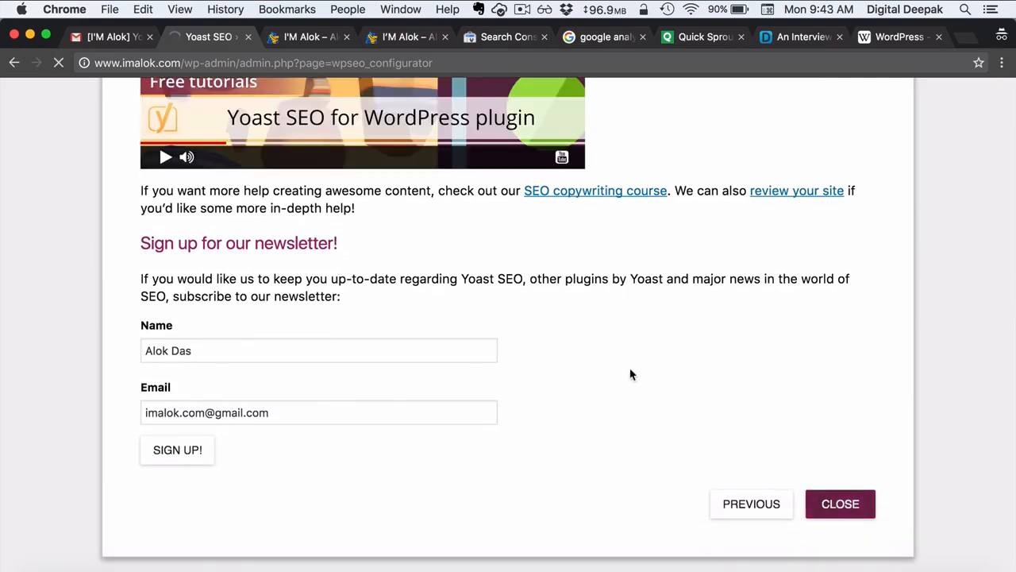
pyautogui.click(359, 287)
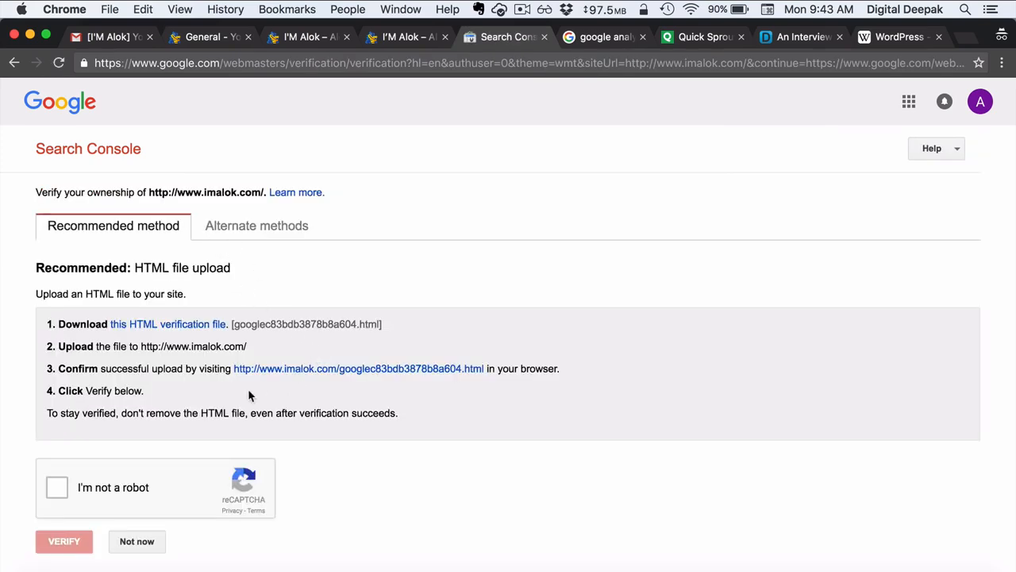
# - Pick the HTML tag alternate method and copy the google-site-verification meta tag
pyautogui.click(252, 230)
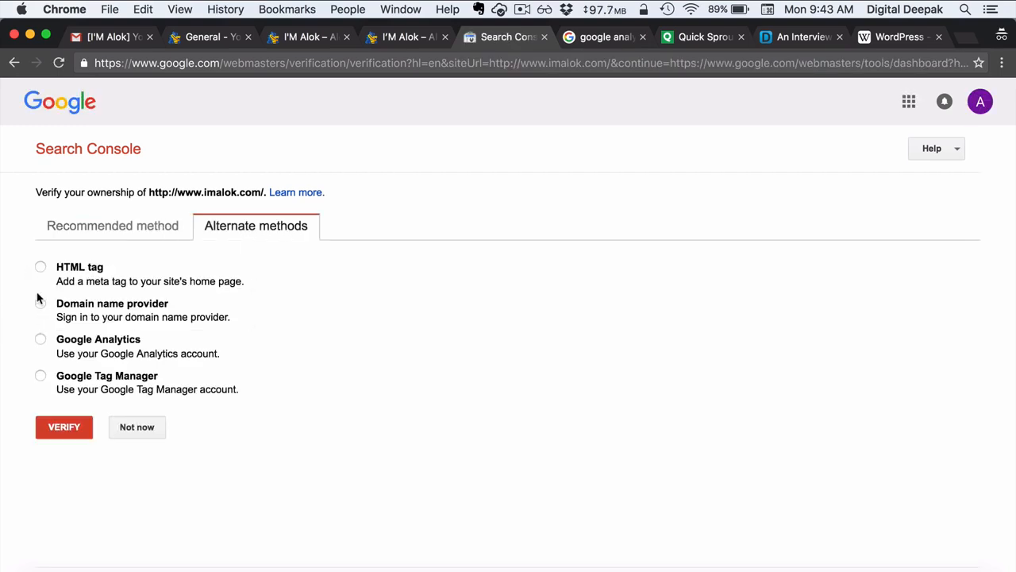
pyautogui.click(39, 268)
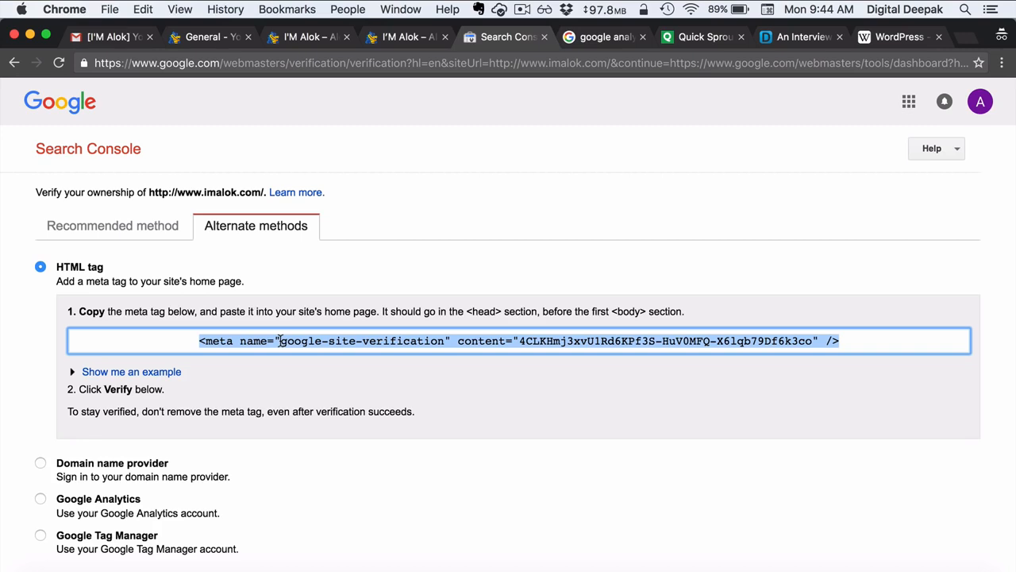
pyautogui.press('super+c')
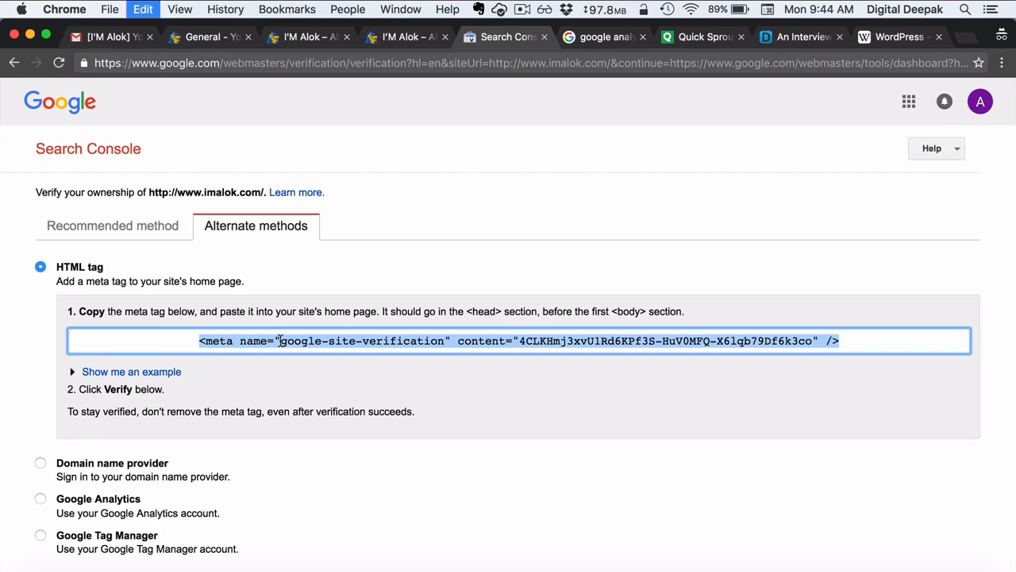
pyautogui.click(213, 45)
# - Open the CleanWP theme's header.php in the theme editor, accepting the caution notice
pyautogui.moveTo(117, 315)
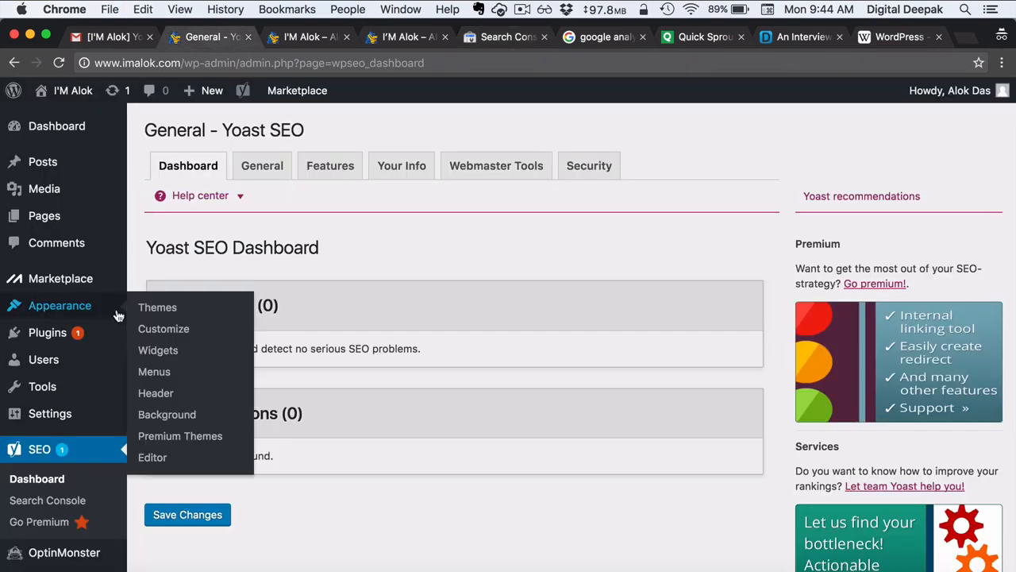
pyautogui.click(166, 464)
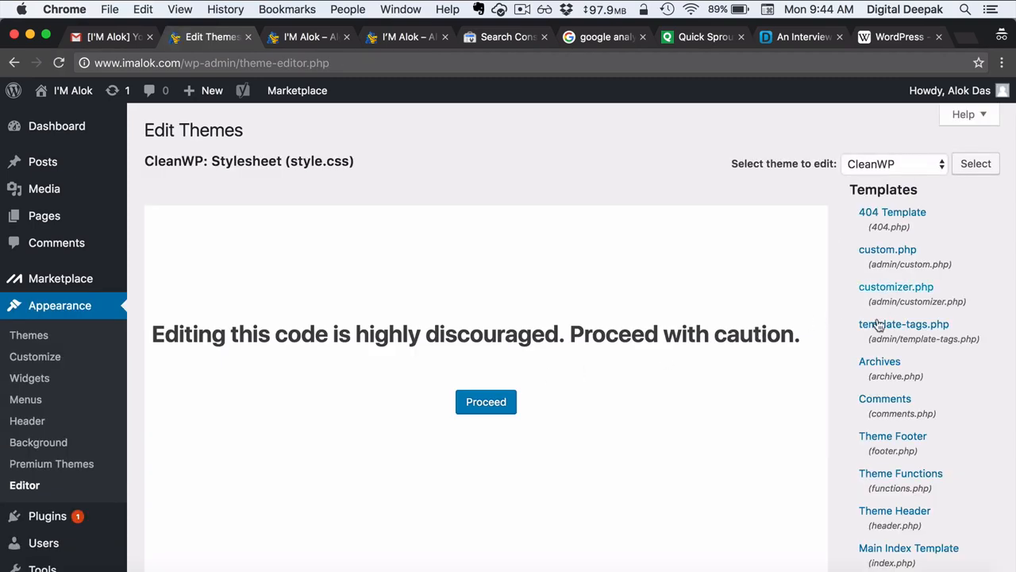
pyautogui.scroll(-1, 886, 475)
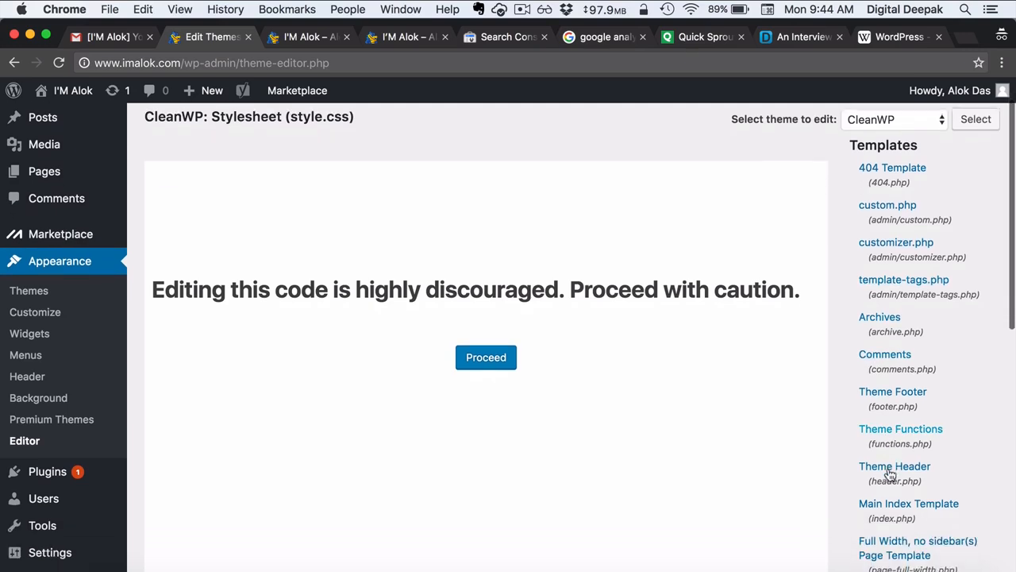
pyautogui.scroll(1, 889, 474)
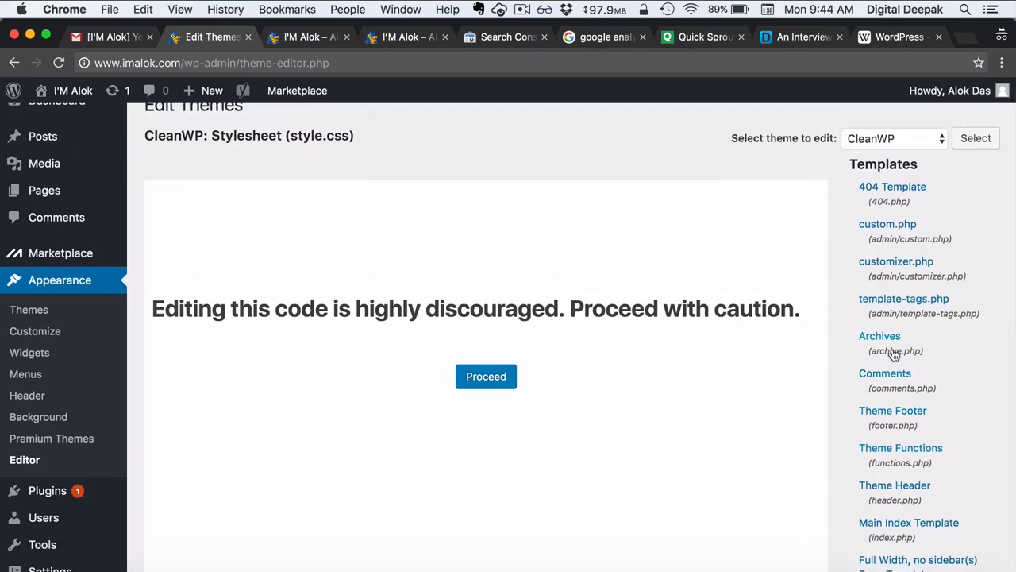
pyautogui.click(899, 486)
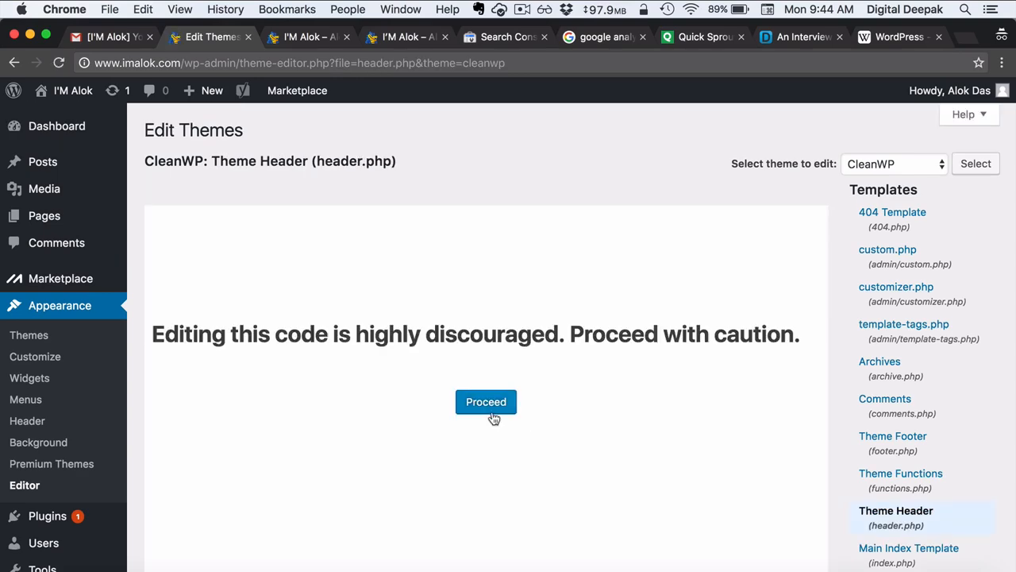
pyautogui.click(492, 410)
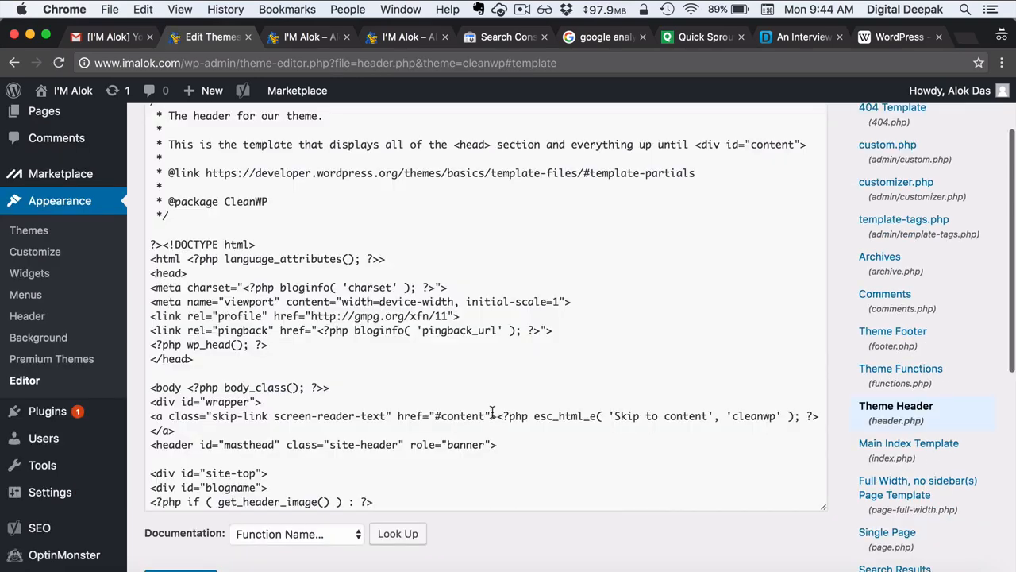
# - Paste the verification meta tag below the viewport line and update header.php
pyautogui.click(580, 302)
pyautogui.press('Return')
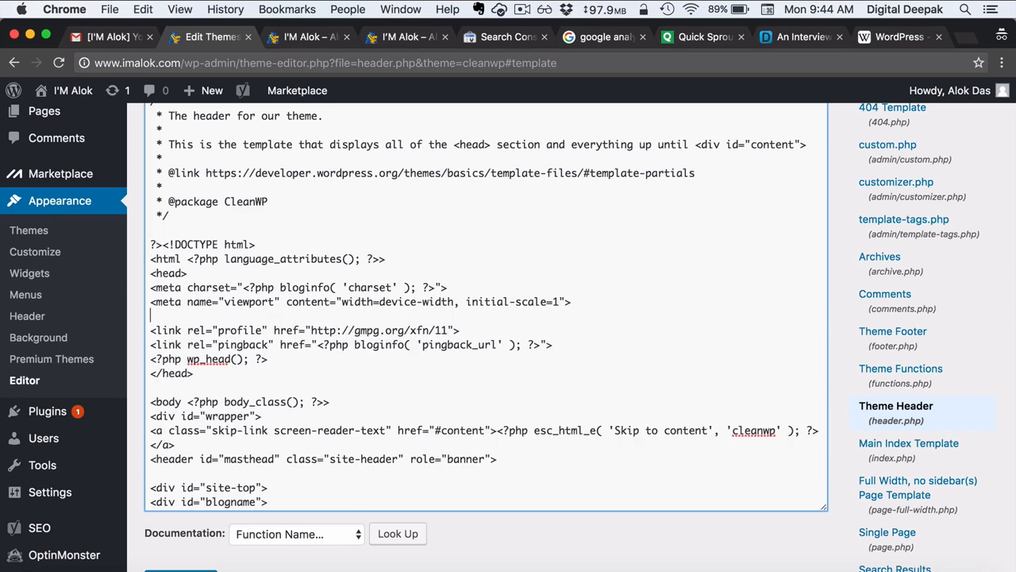
pyautogui.press('super+v')
pyautogui.scroll(-2, 326, 413)
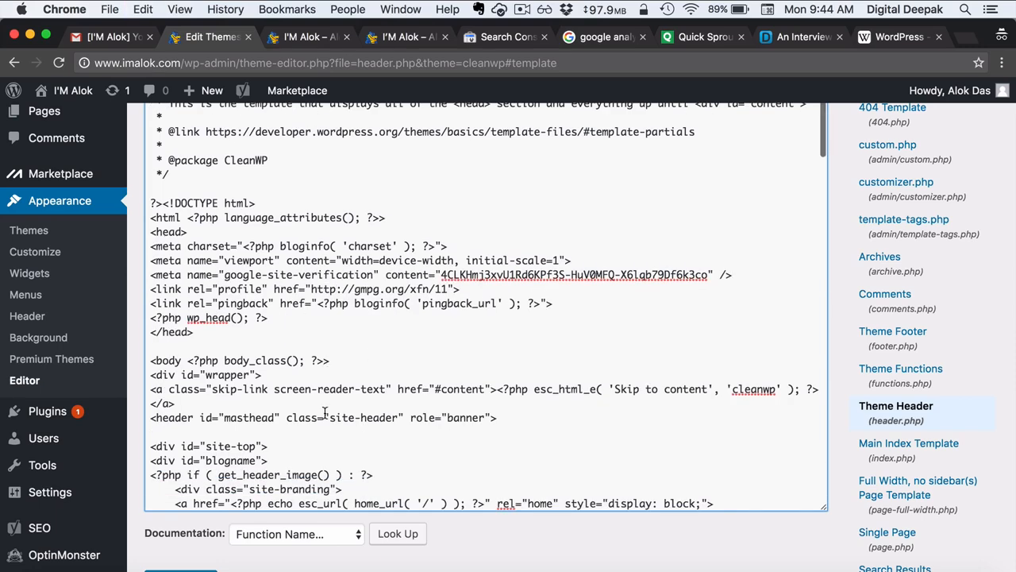
pyautogui.click(183, 569)
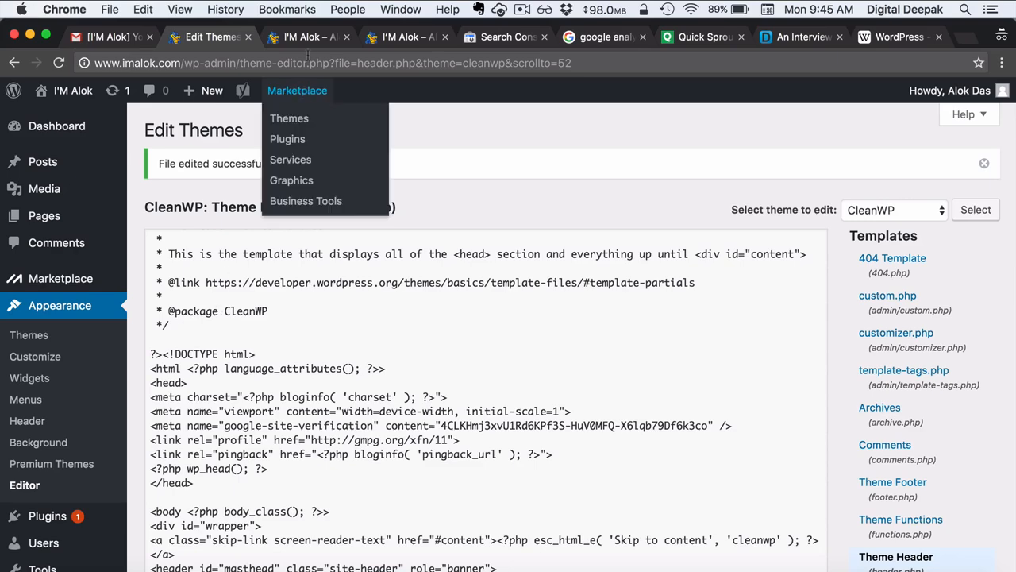
pyautogui.click(314, 37)
pyautogui.click(488, 36)
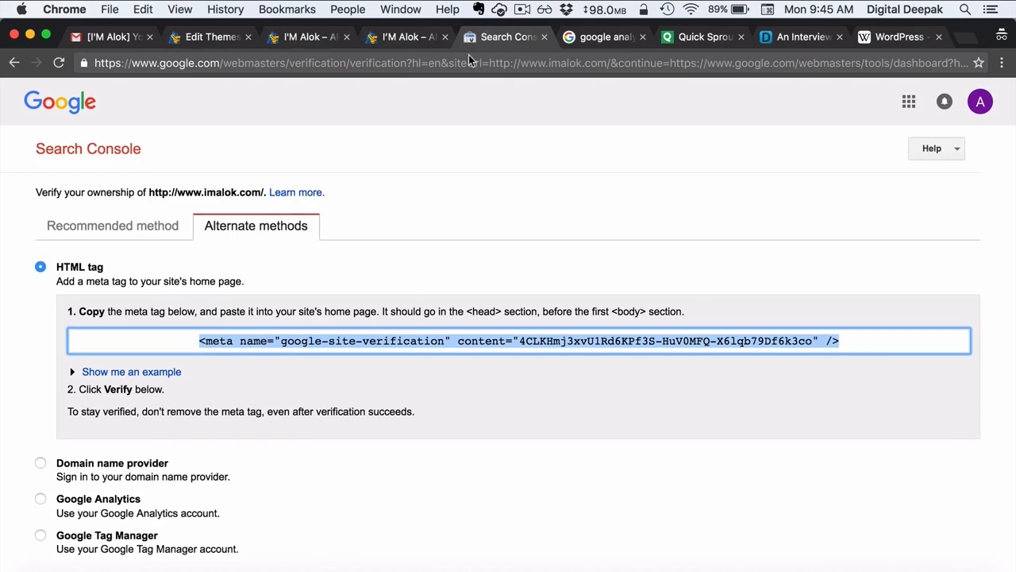
pyautogui.scroll(-2, 254, 325)
pyautogui.click(64, 521)
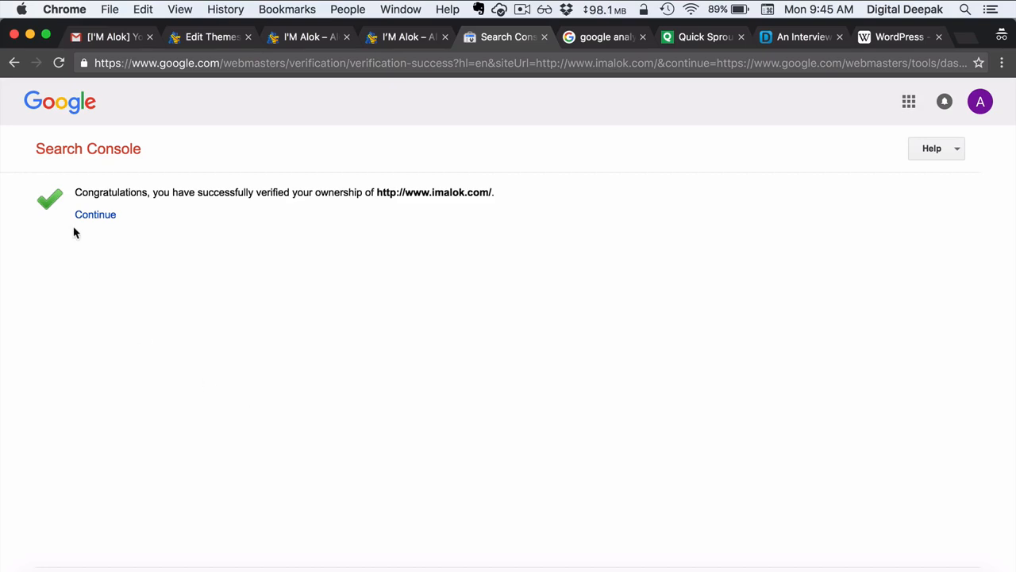
pyautogui.click(94, 224)
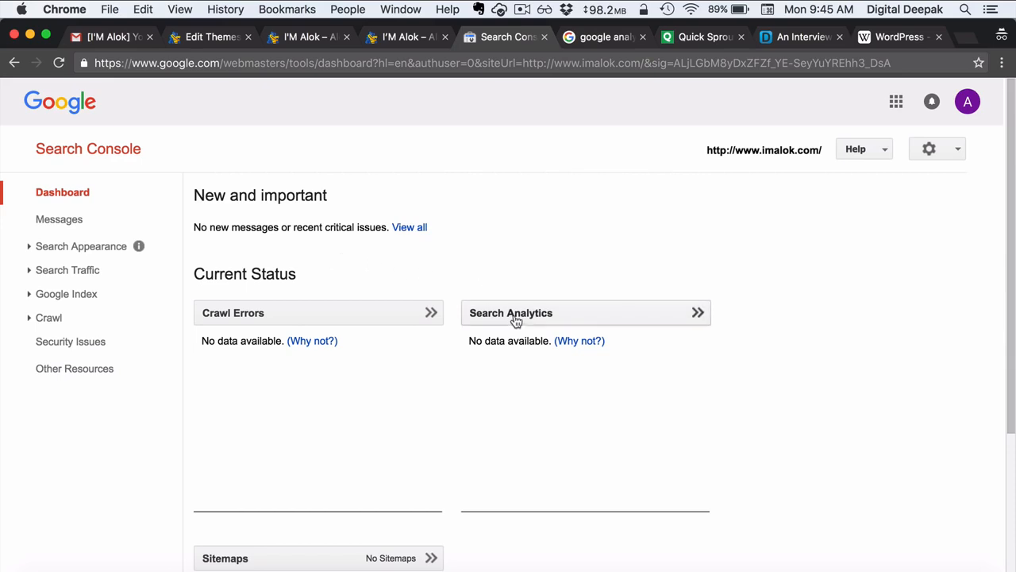
pyautogui.scroll(-2, 514, 320)
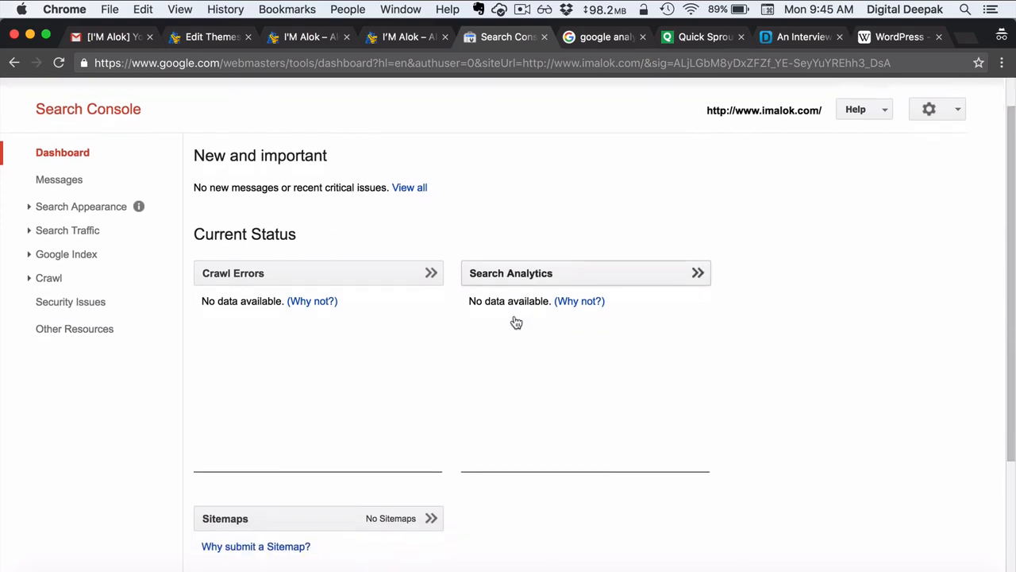
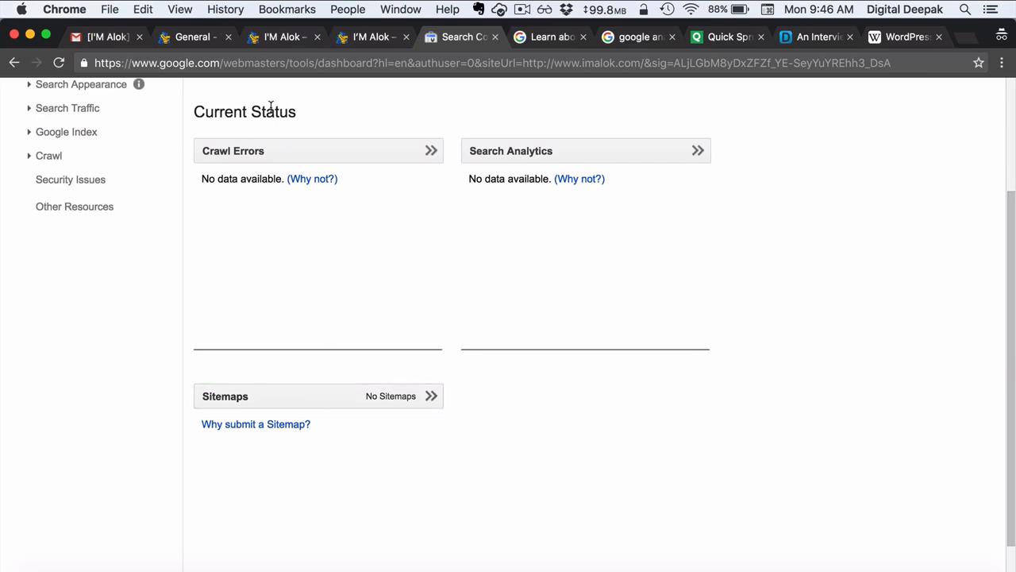
# - Switch to the 'General - Yoast SEO' browser tab in the WordPress admin
pyautogui.click(199, 37)
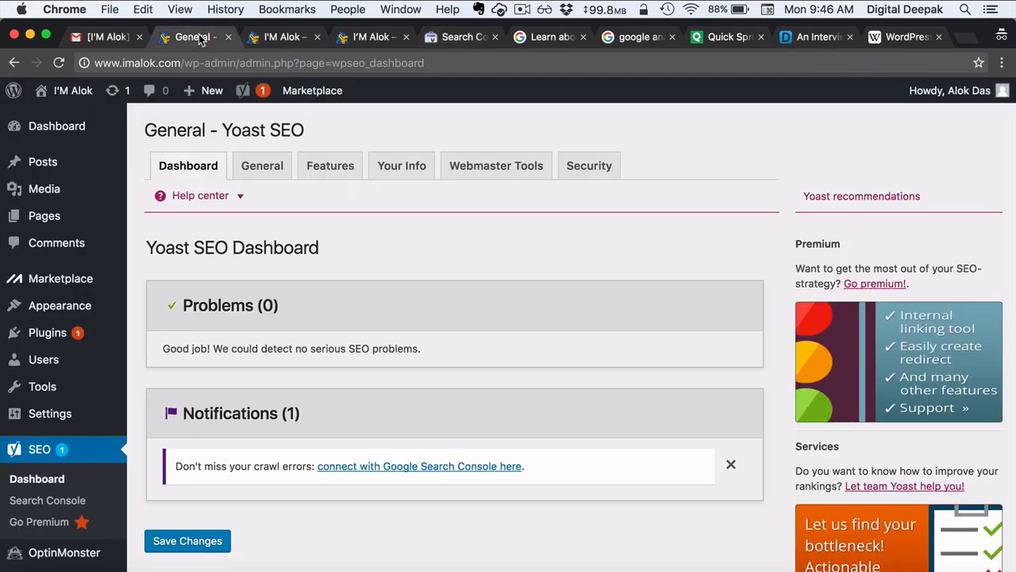
# - Find 'google xml sitemaps' under Plugins > Add New, then install and activate Google XML Sitemaps
pyautogui.moveTo(98, 329)
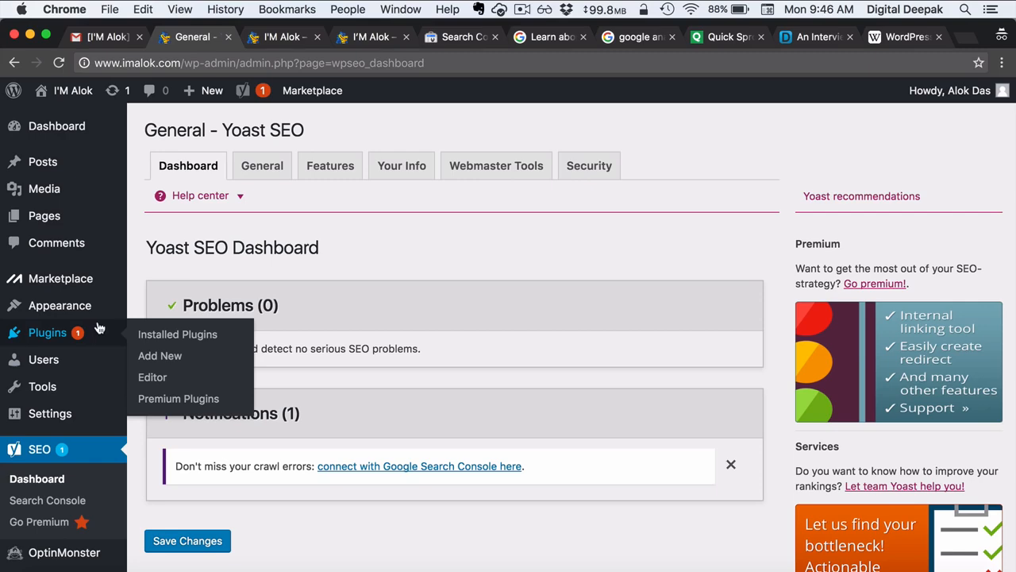
pyautogui.click(163, 364)
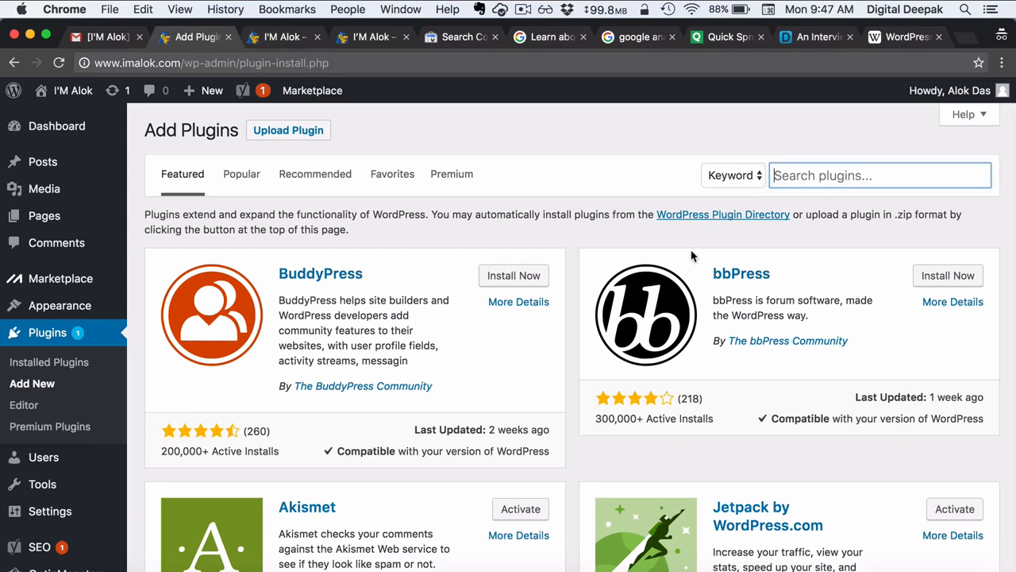
pyautogui.write('google xml sitemaps')
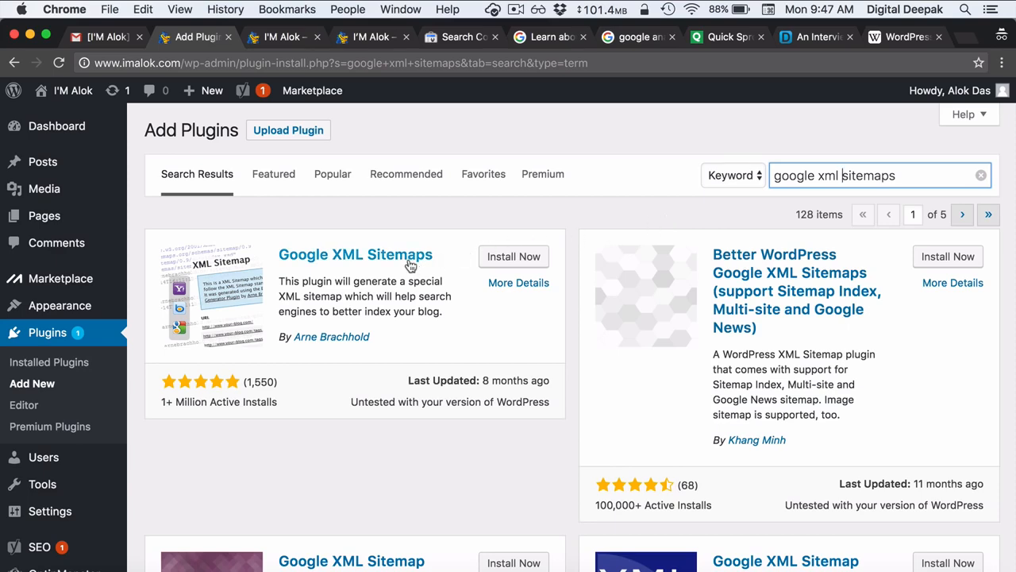
pyautogui.click(500, 255)
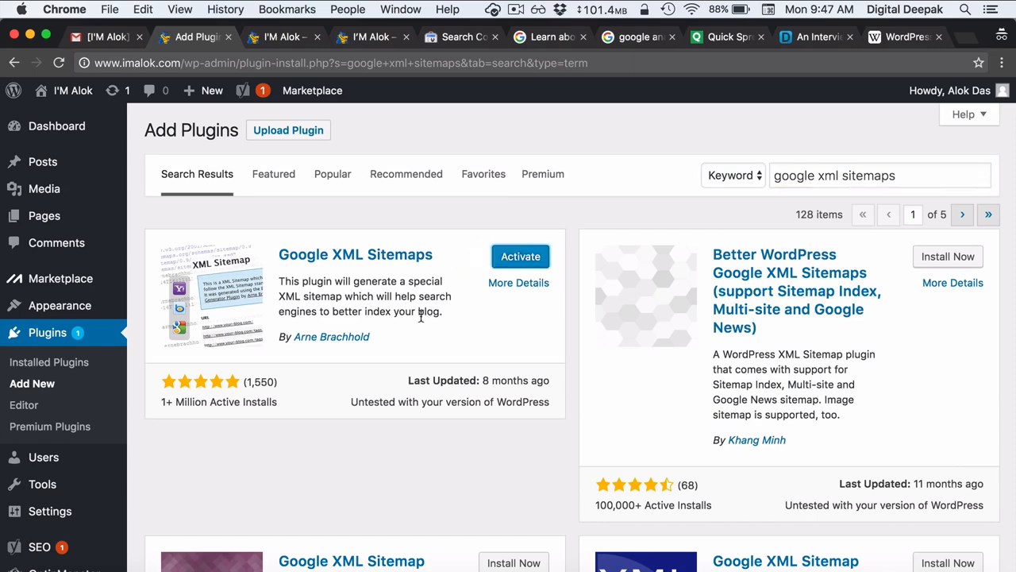
pyautogui.scroll(-2, 89, 402)
pyautogui.scroll(-1, 90, 401)
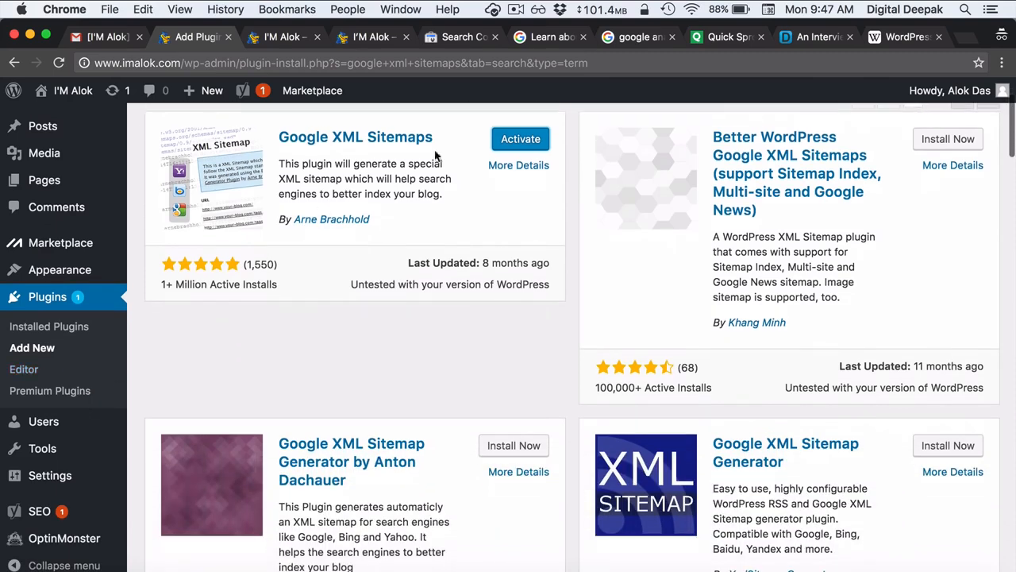
pyautogui.click(515, 142)
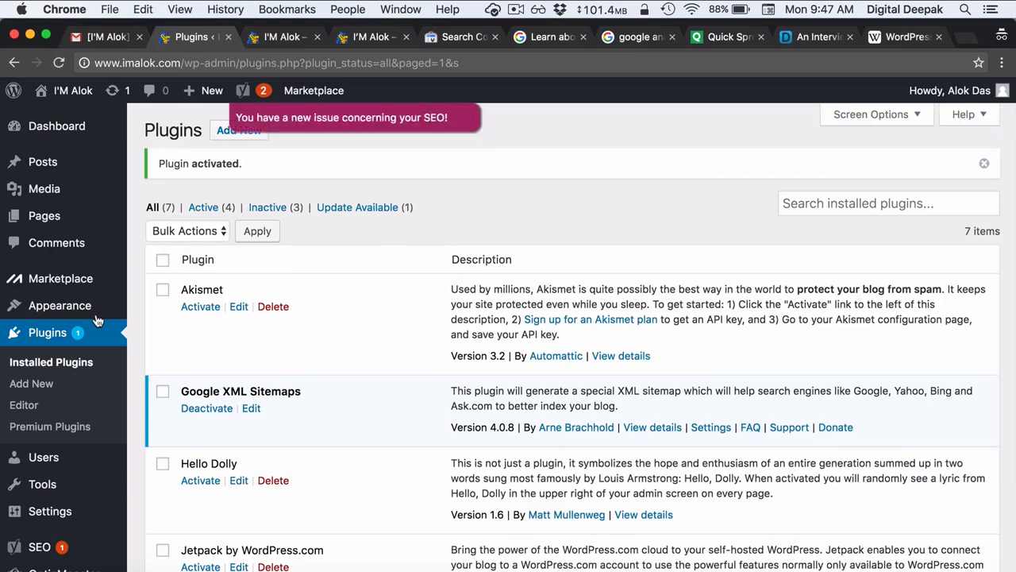
# - Save the Settings > XML-Sitemap options with their defaults using Update options
pyautogui.scroll(-3, 97, 320)
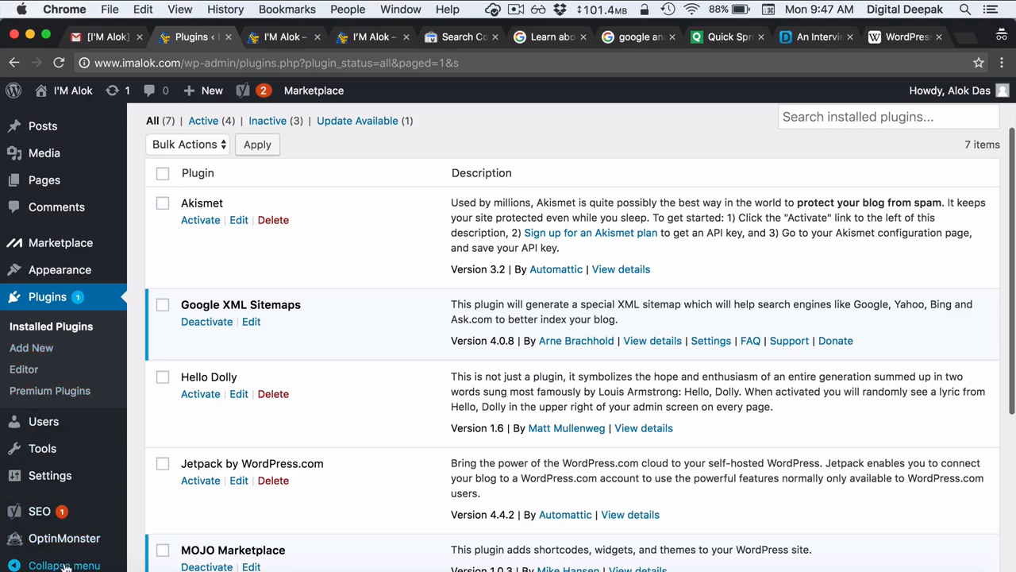
pyautogui.moveTo(67, 450)
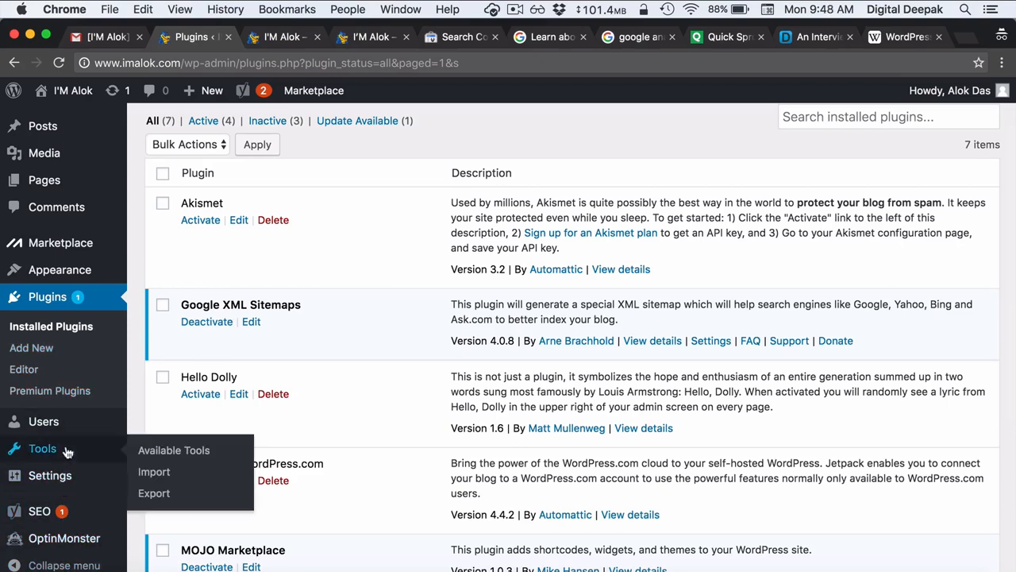
pyautogui.moveTo(67, 429)
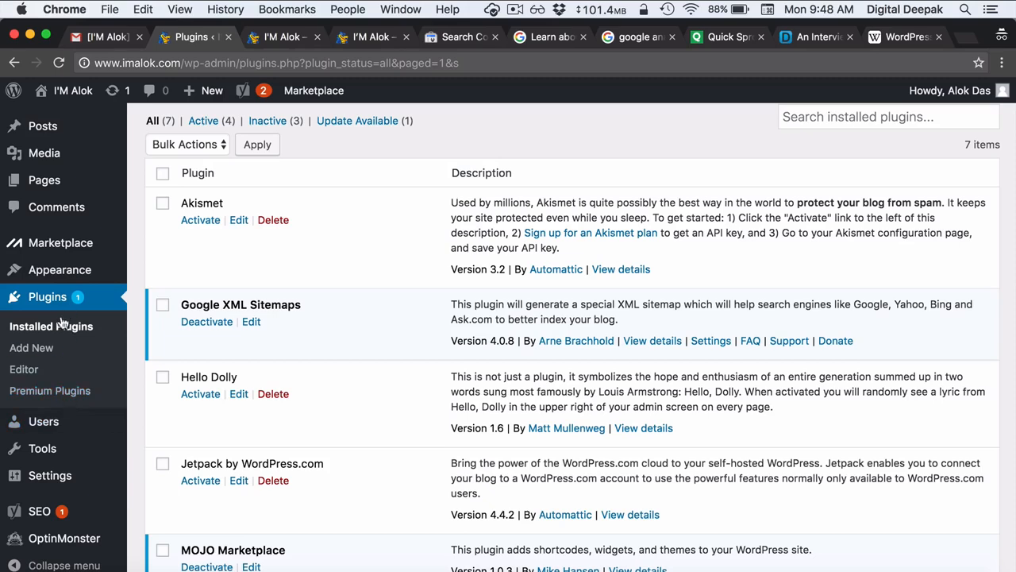
pyautogui.moveTo(51, 494)
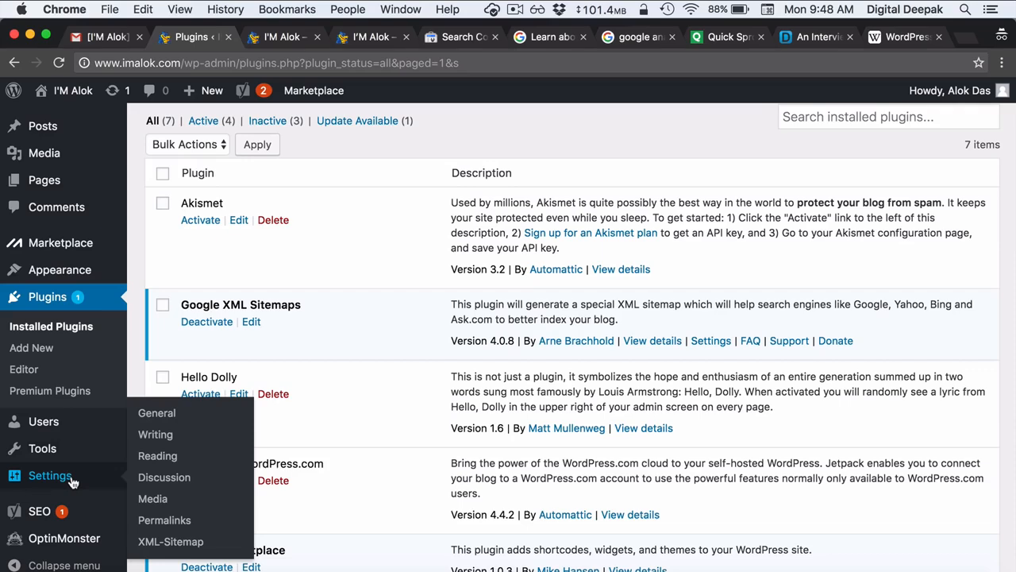
pyautogui.click(153, 542)
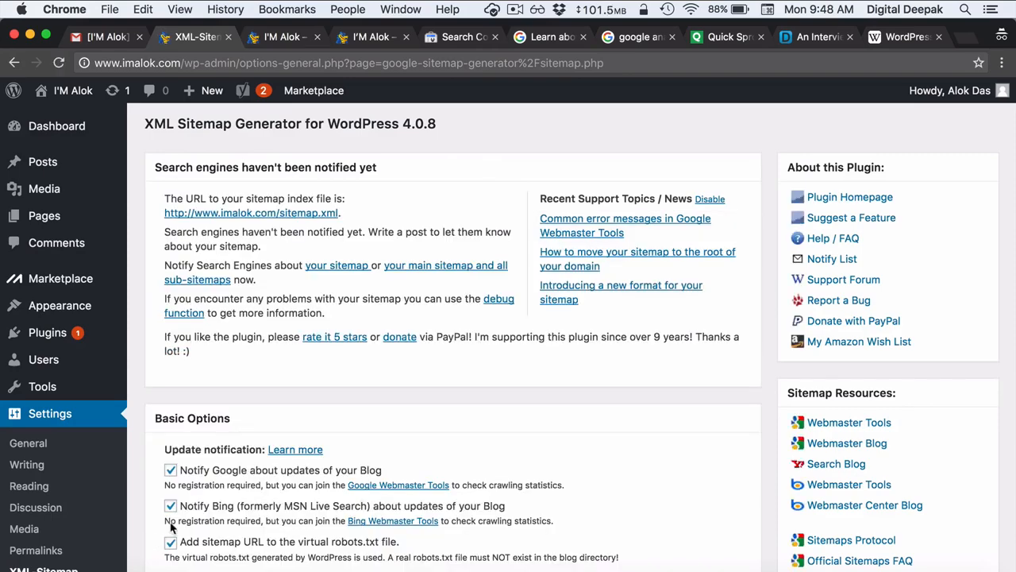
pyautogui.scroll(-5, 291, 447)
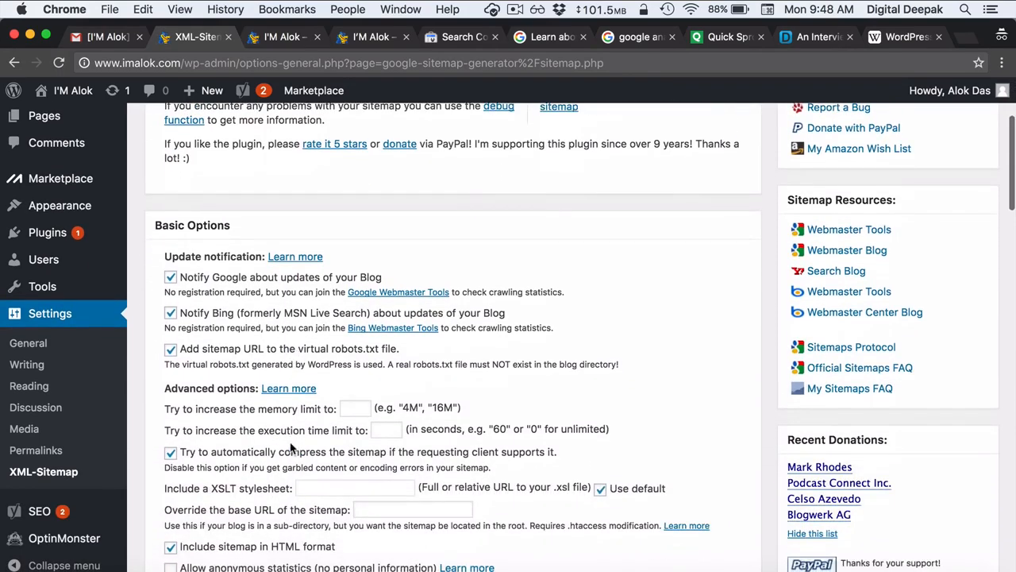
pyautogui.scroll(-15, 291, 447)
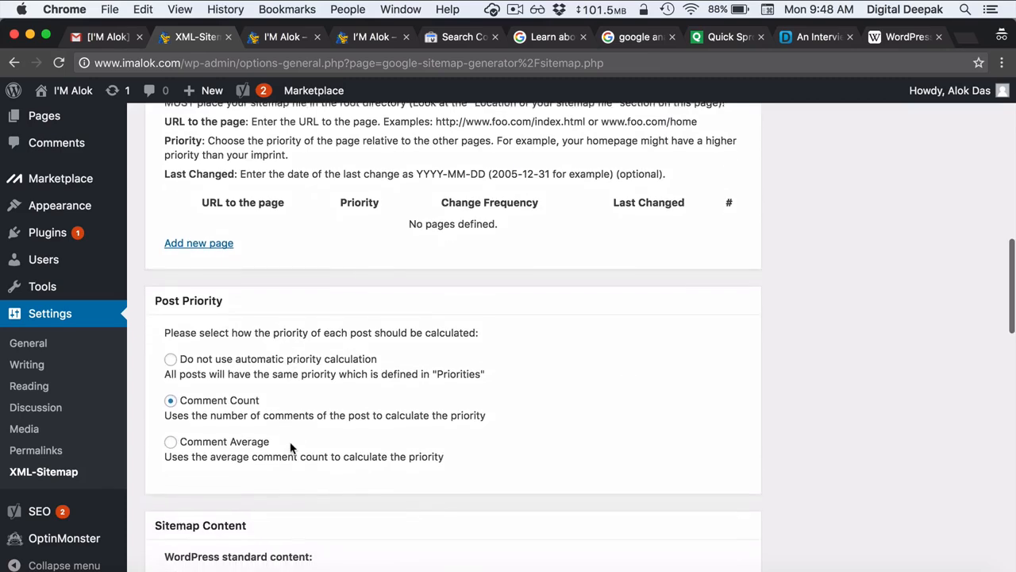
pyautogui.scroll(-10, 291, 447)
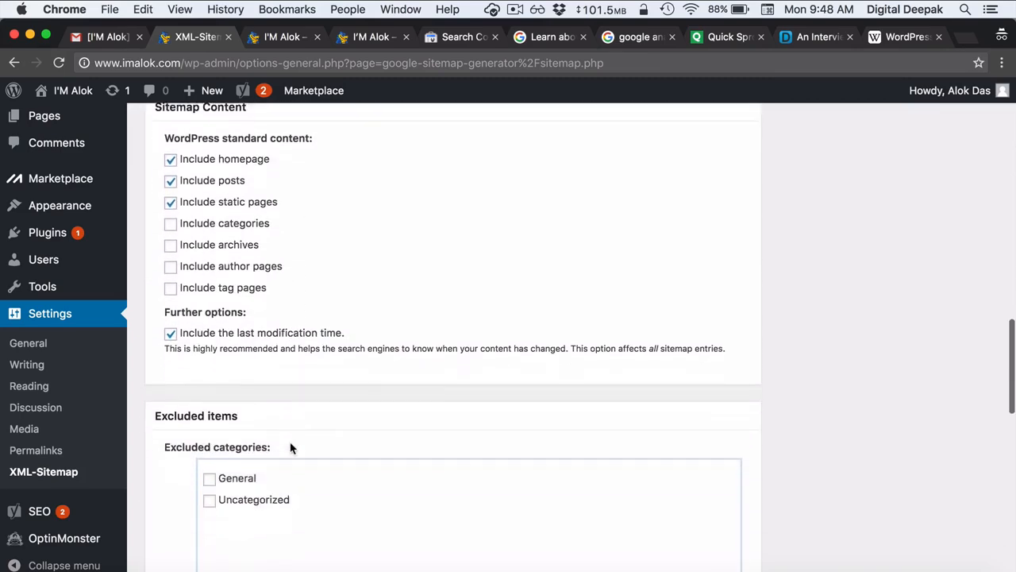
pyautogui.scroll(-20, 290, 447)
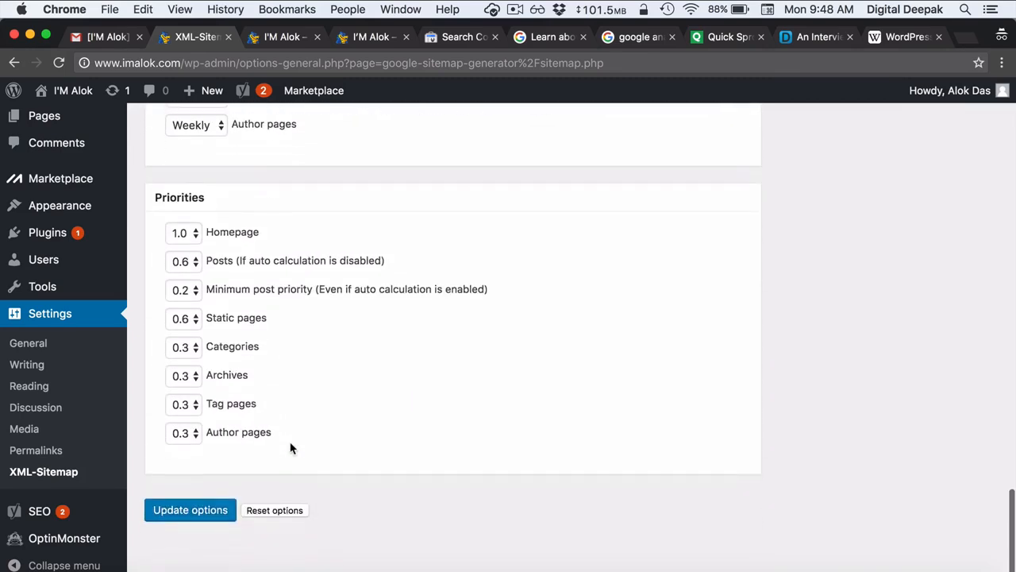
pyautogui.click(198, 523)
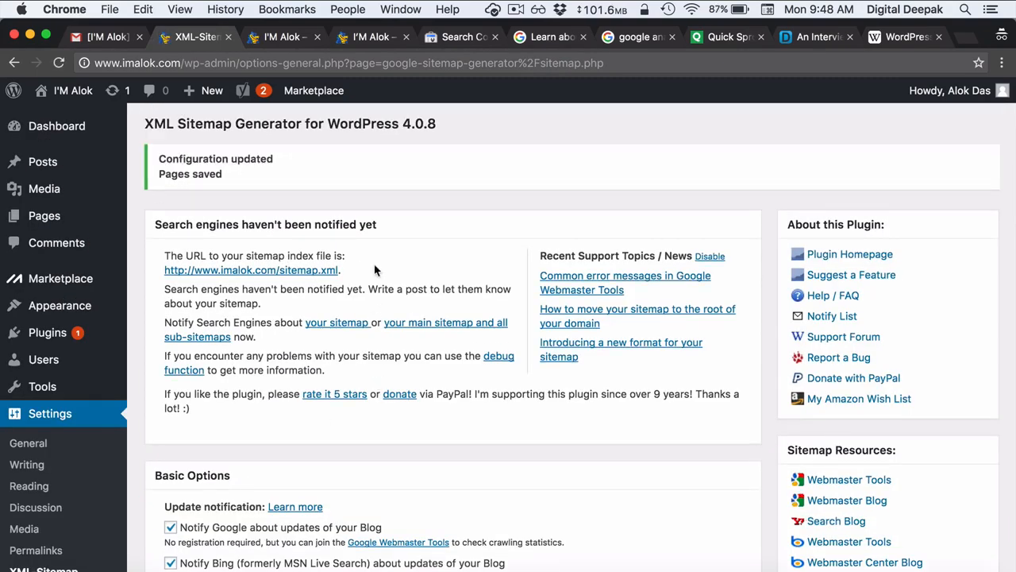
# - Open the sitemap.xml index in a new tab and copy its address
pyautogui.rightClick(312, 273)
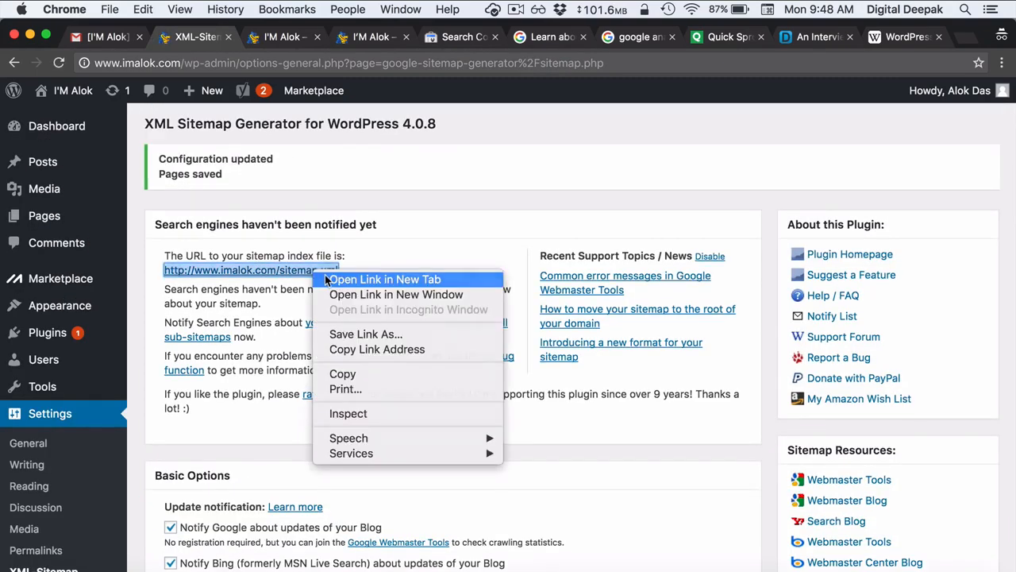
pyautogui.click(327, 278)
pyautogui.click(258, 37)
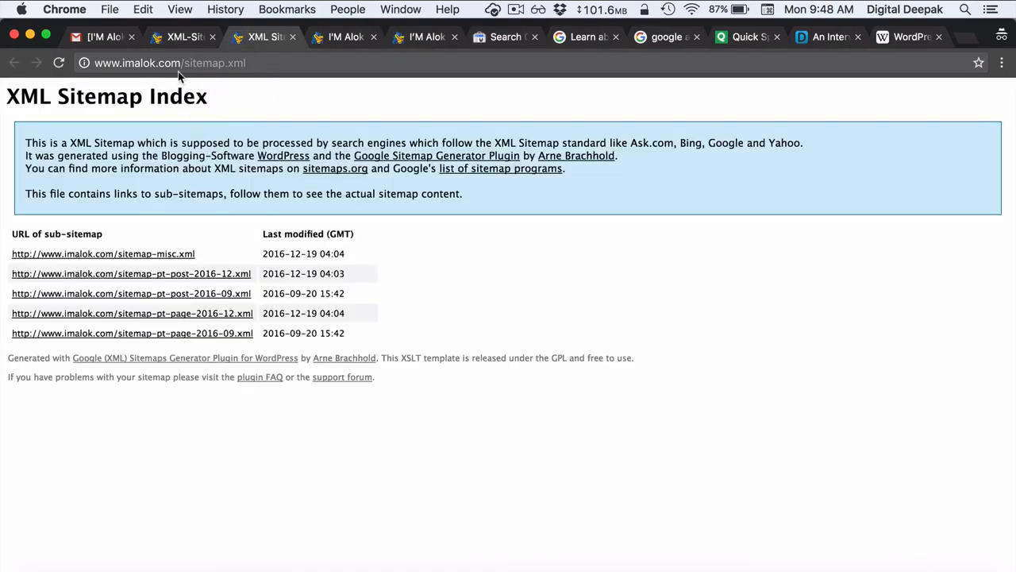
pyautogui.click(257, 64)
pyautogui.press('super+c')
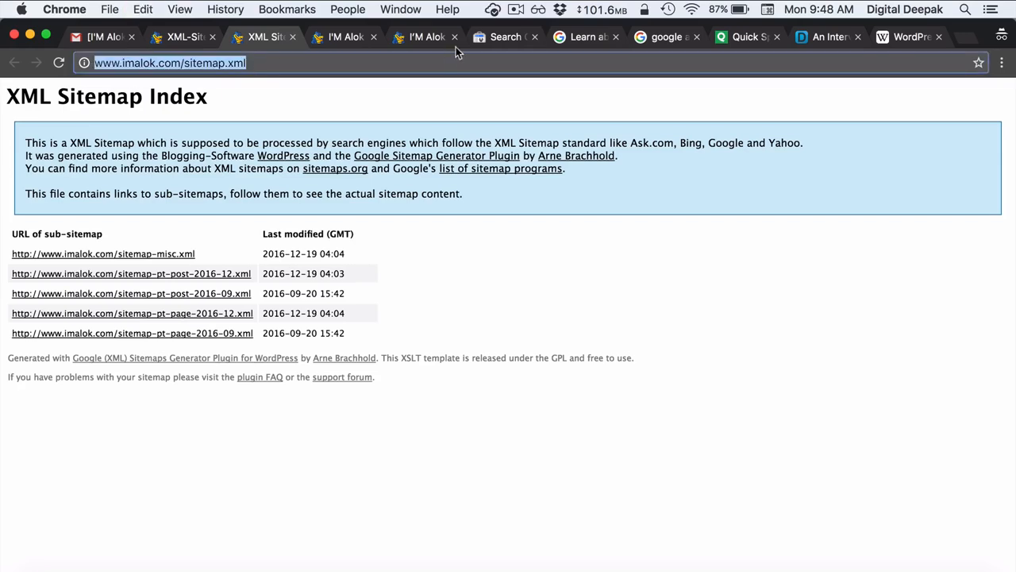
# - Return to the Google Search Console property dashboard
pyautogui.click(505, 36)
pyautogui.click(265, 424)
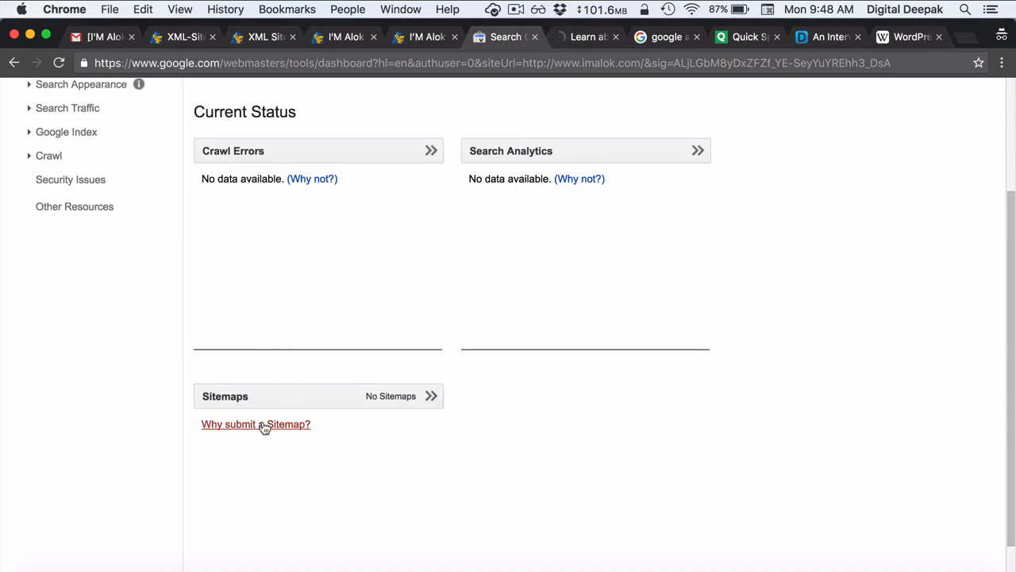
pyautogui.click(14, 62)
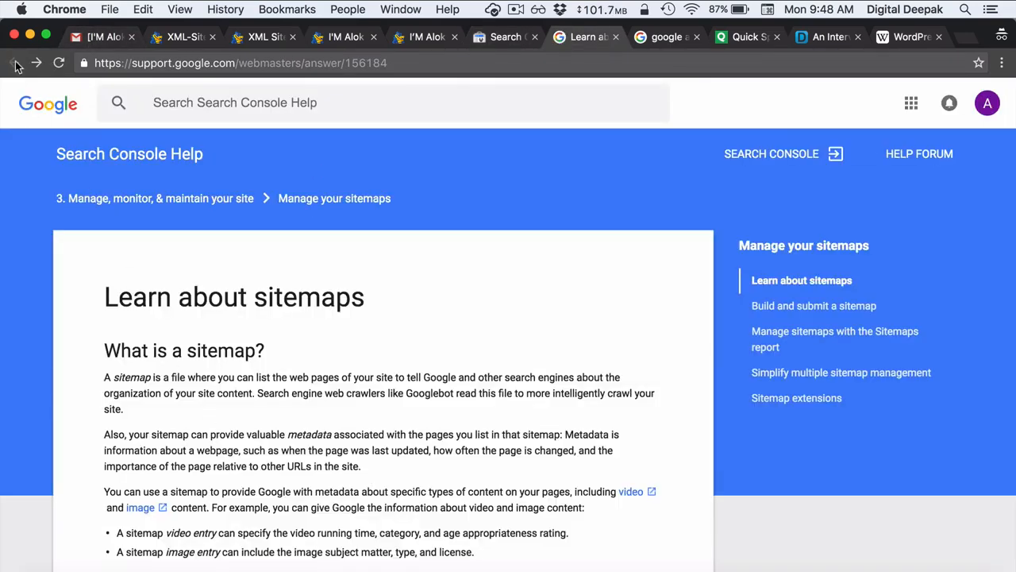
pyautogui.click(482, 38)
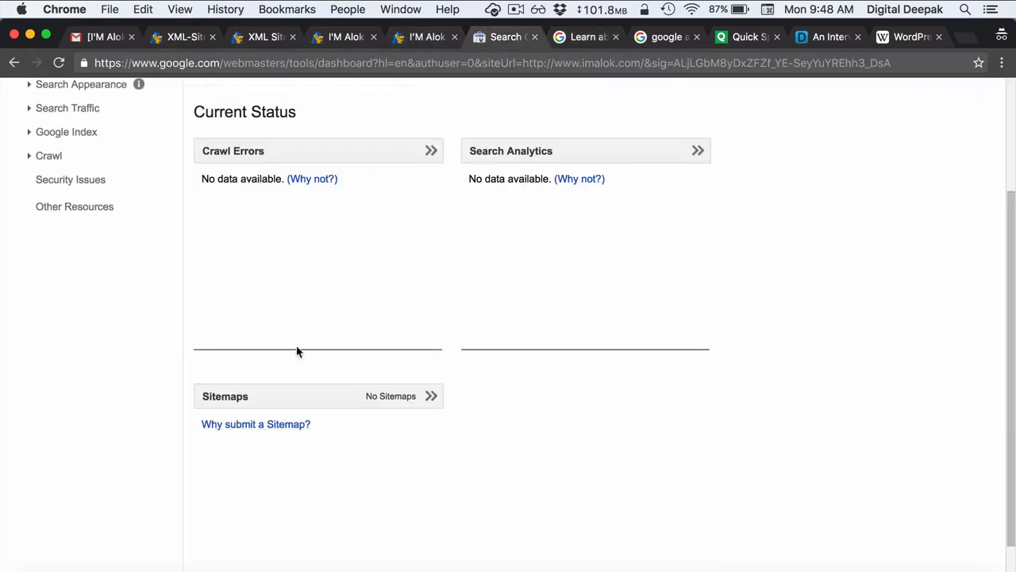
# - Submit sitemap.xml in the Sitemaps report, trimming the pasted address down to the path
pyautogui.click(280, 391)
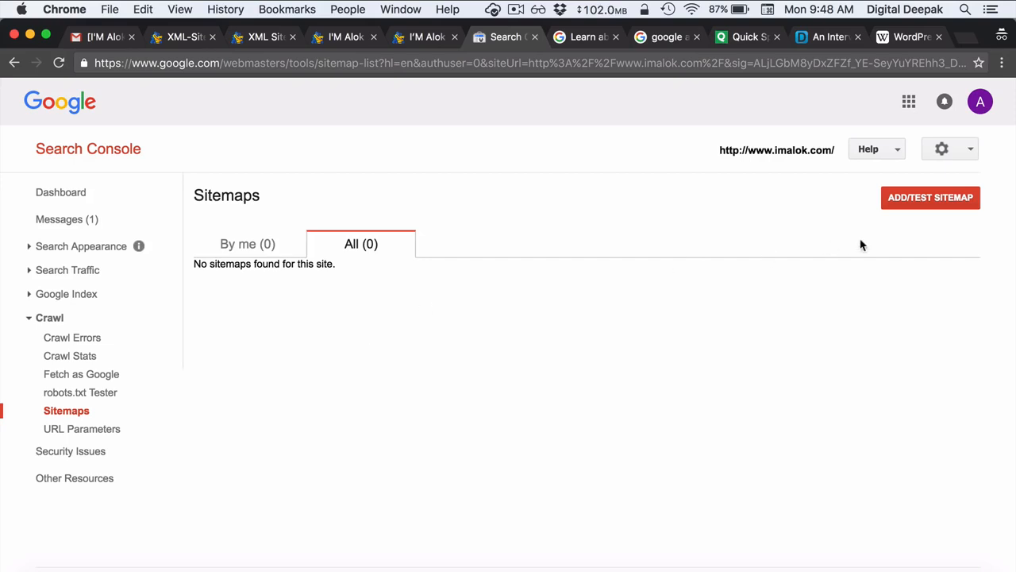
pyautogui.click(931, 197)
pyautogui.click(865, 260)
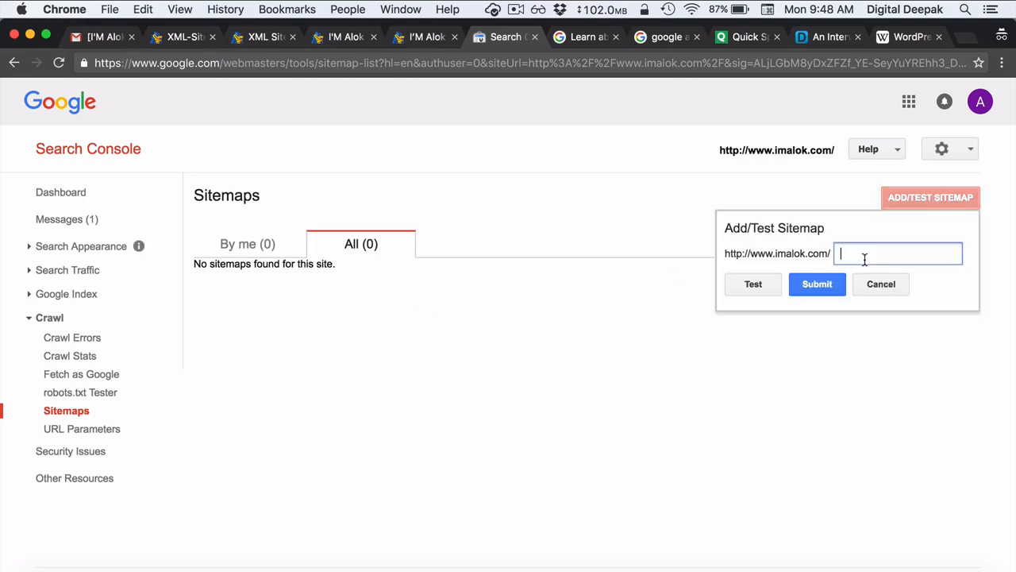
pyautogui.press('super+v')
pyautogui.moveTo(898, 257); pyautogui.dragTo(811, 260)
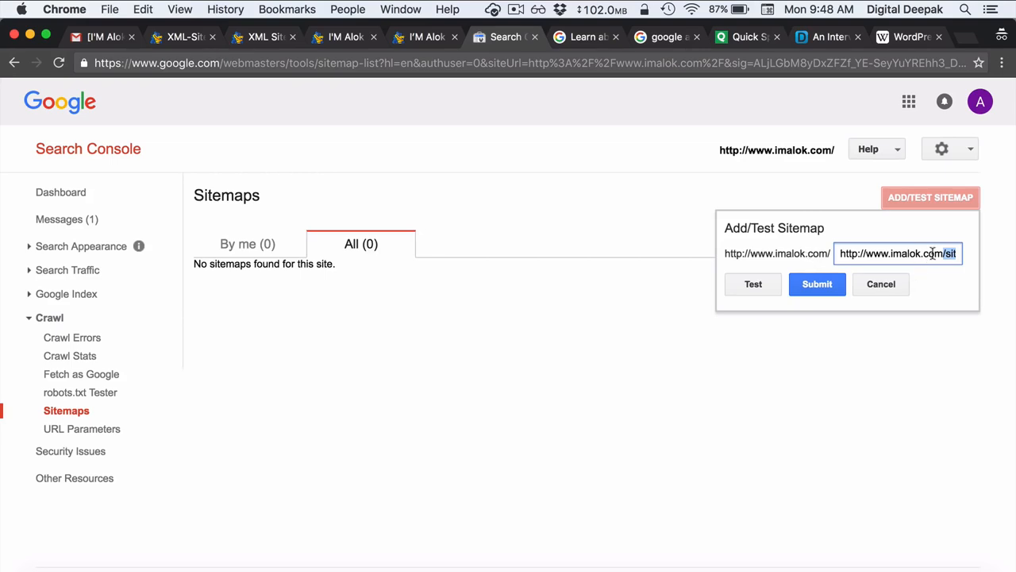
pyautogui.moveTo(944, 253); pyautogui.dragTo(817, 246)
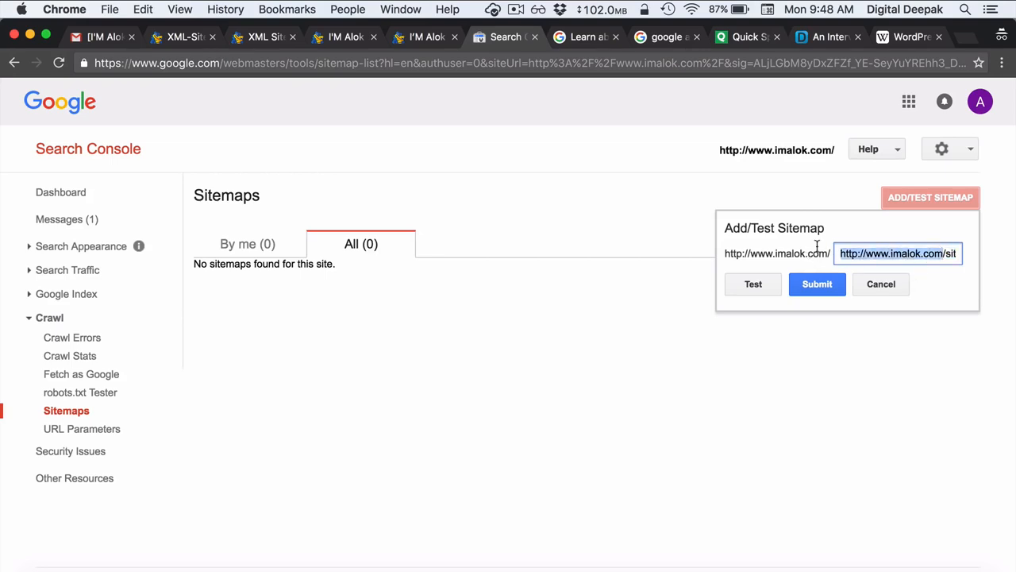
pyautogui.press('BackSpace')
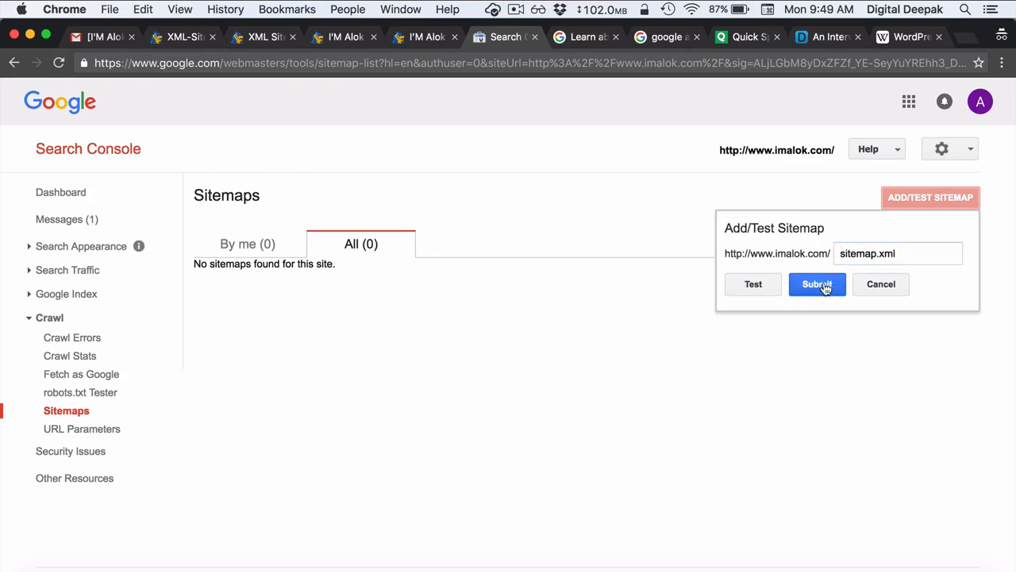
pyautogui.click(826, 286)
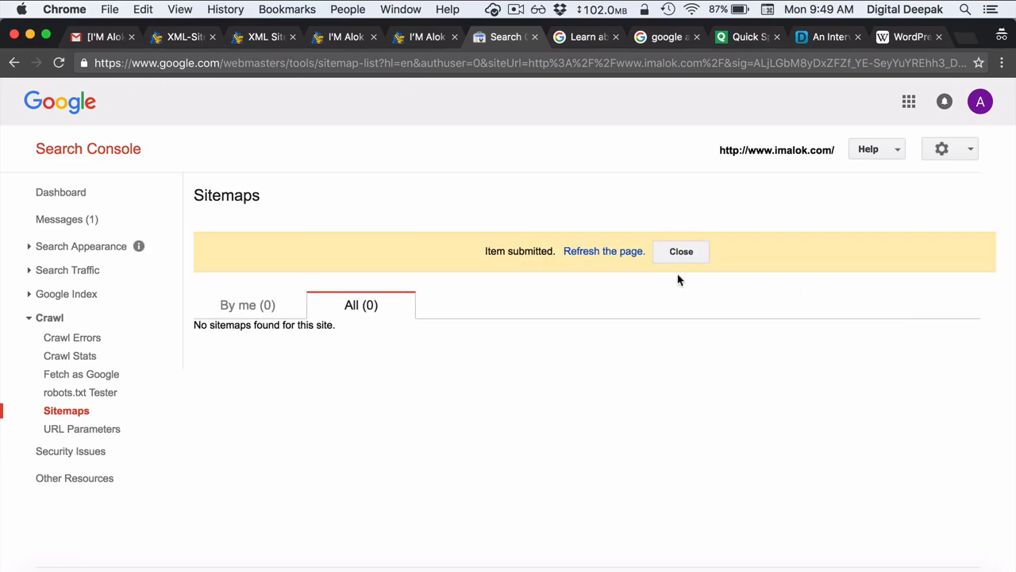
# - Check that sitemap.xml lists five pending child sitemaps, then go to Crawl > Fetch as Google
pyautogui.click(621, 251)
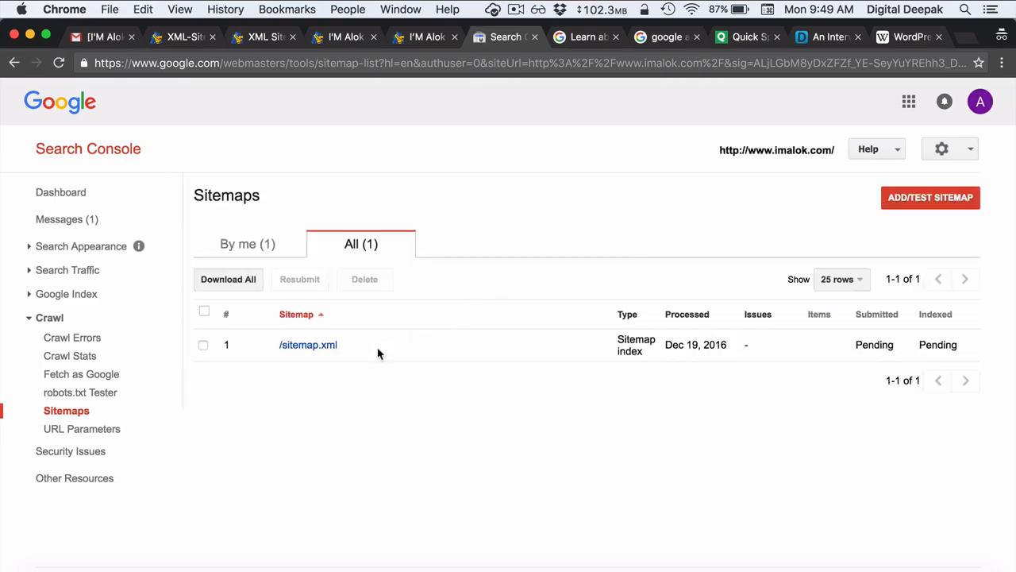
pyautogui.click(326, 354)
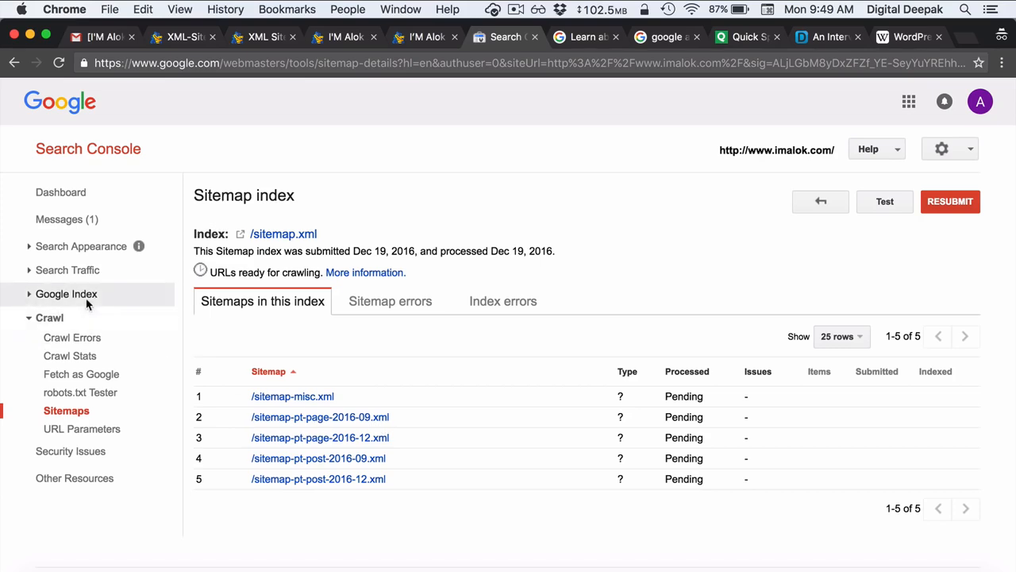
pyautogui.click(30, 295)
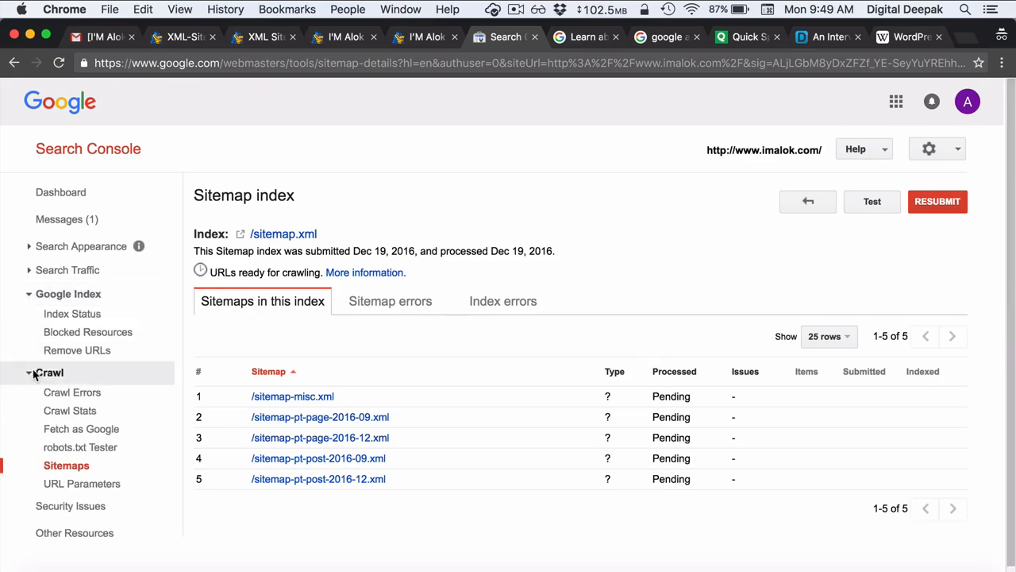
pyautogui.click(65, 430)
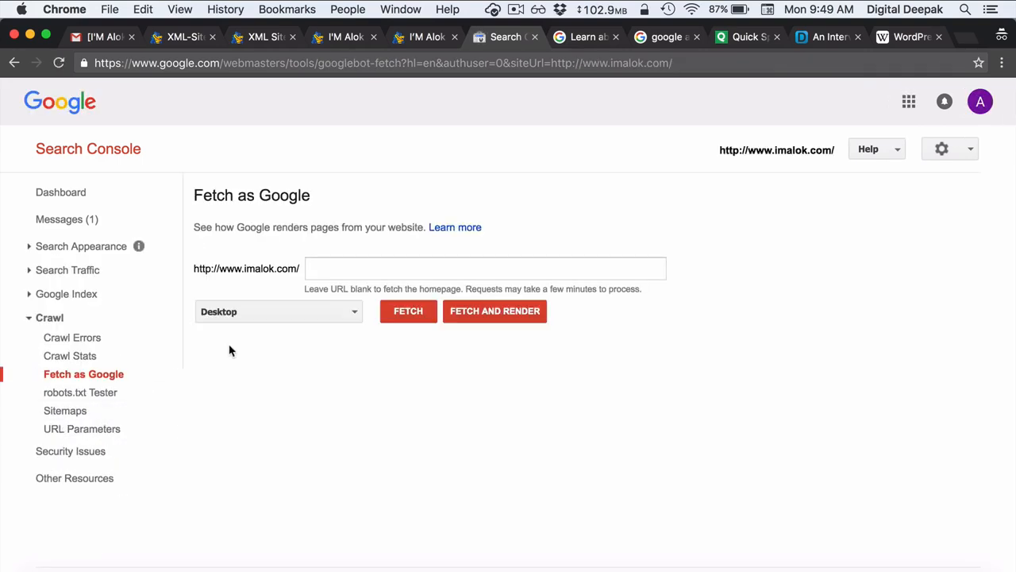
# - Open the What is WordPress? post on the blog and copy its wordpress/ path
pyautogui.click(388, 271)
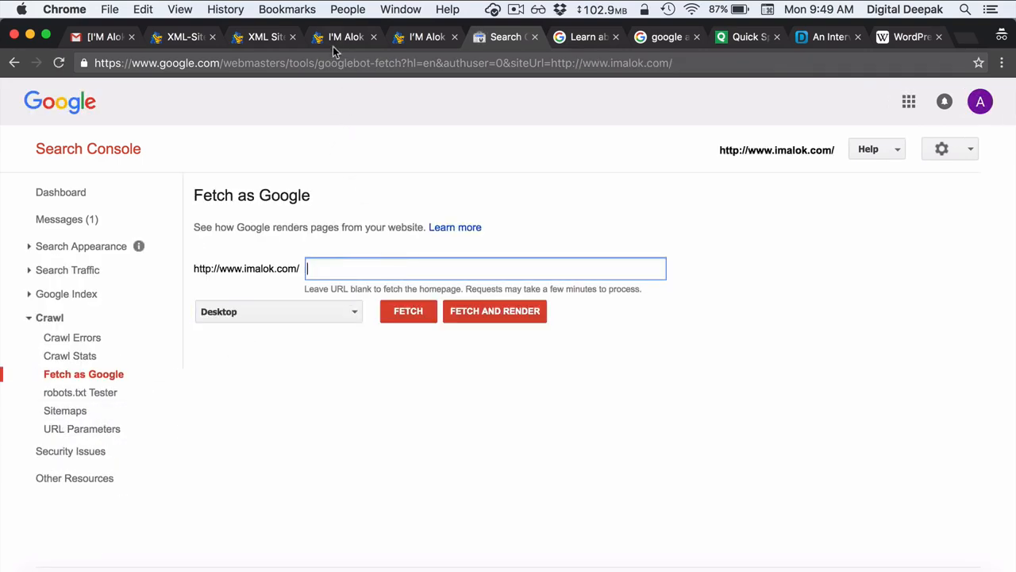
pyautogui.click(256, 38)
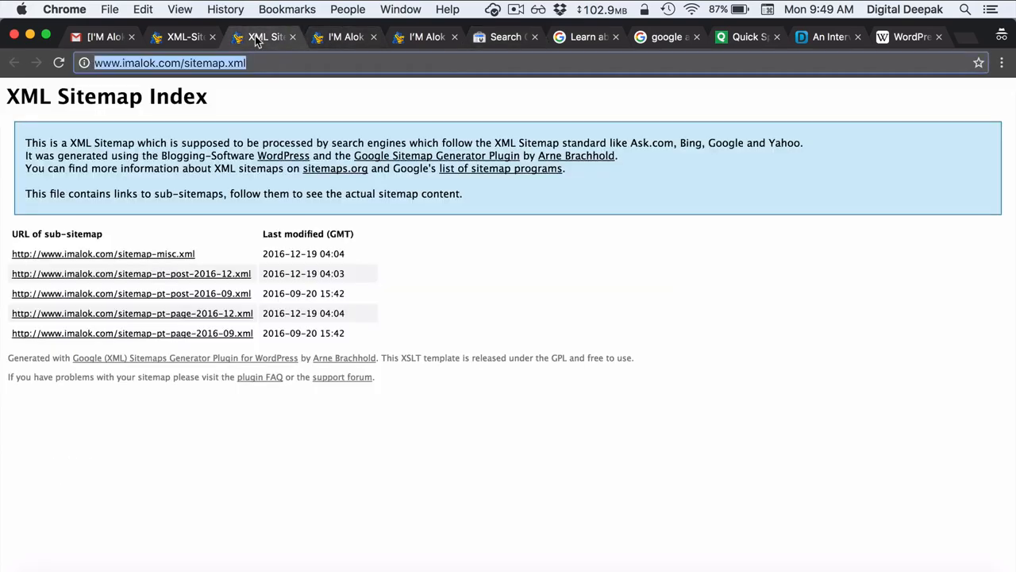
pyautogui.click(340, 38)
pyautogui.click(148, 206)
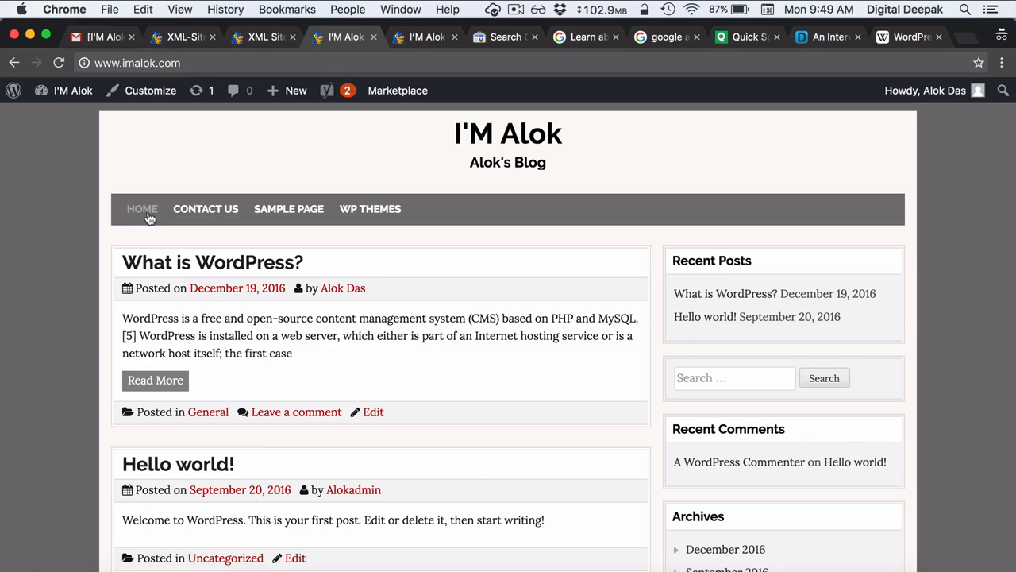
pyautogui.click(158, 270)
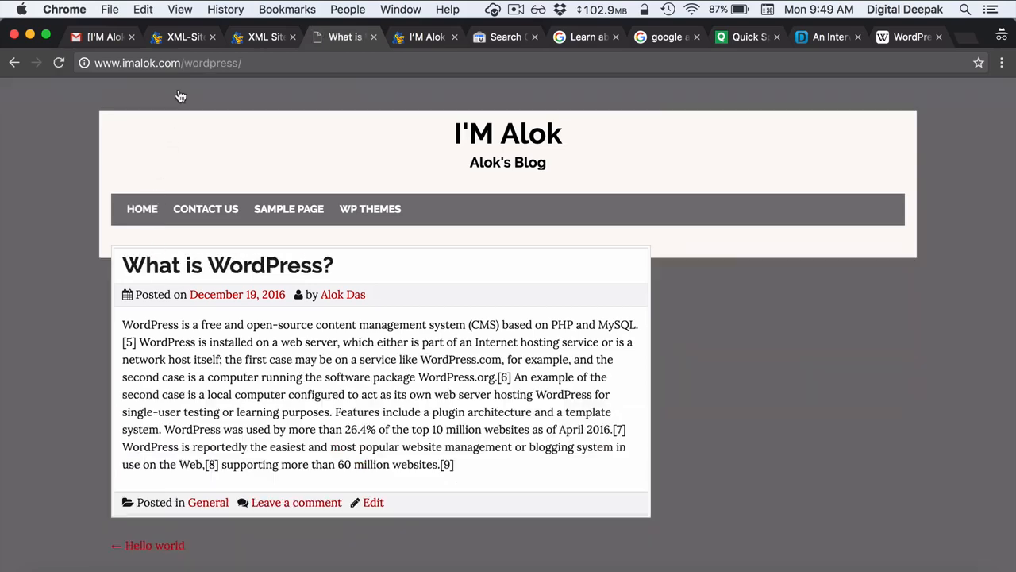
pyautogui.moveTo(185, 67); pyautogui.dragTo(274, 65)
pyautogui.press('super+c')
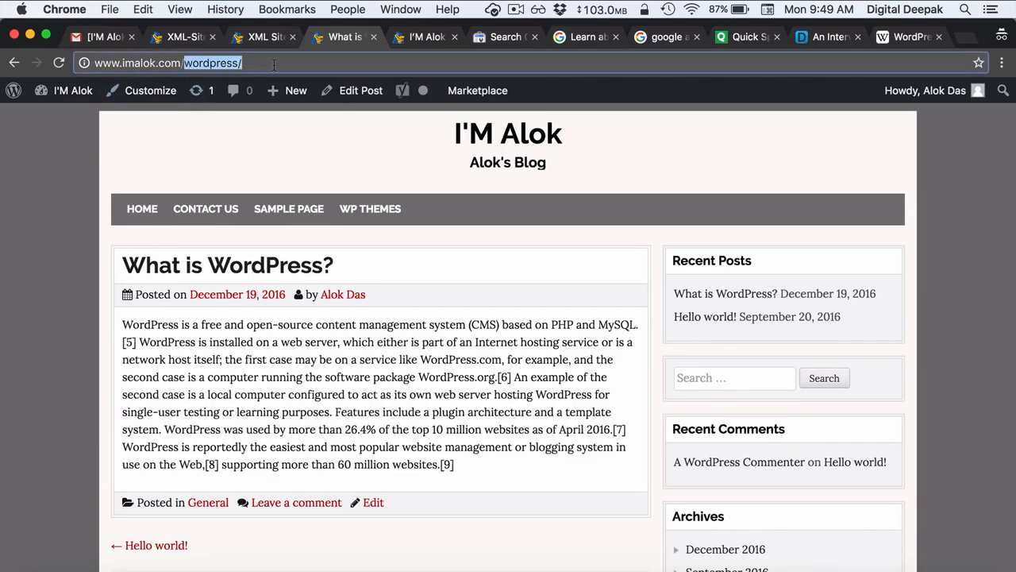
# - Run a desktop Fetch and Render for /wordpress/ in Fetch as Google
pyautogui.click(508, 37)
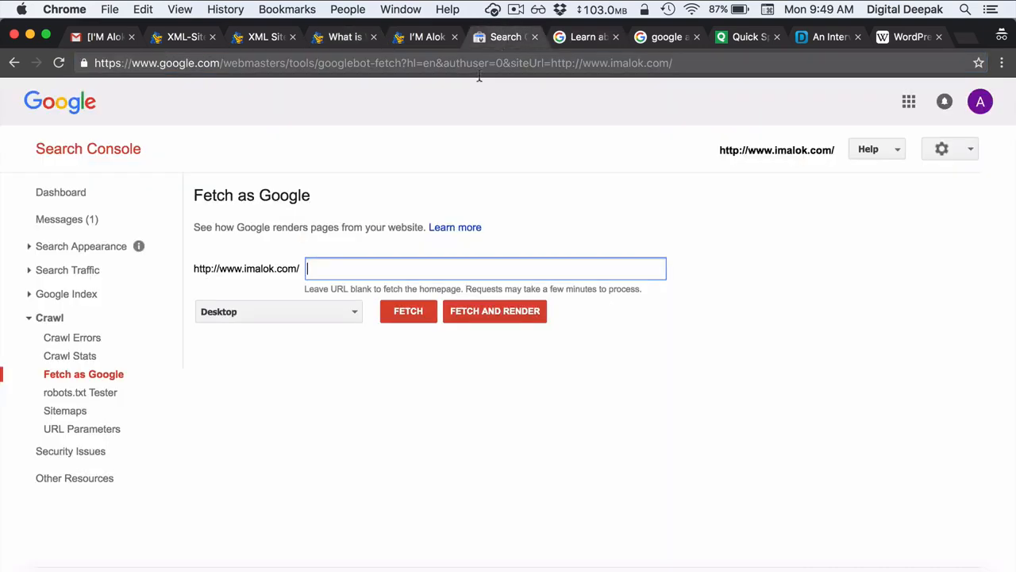
pyautogui.press('super+v')
pyautogui.click(474, 315)
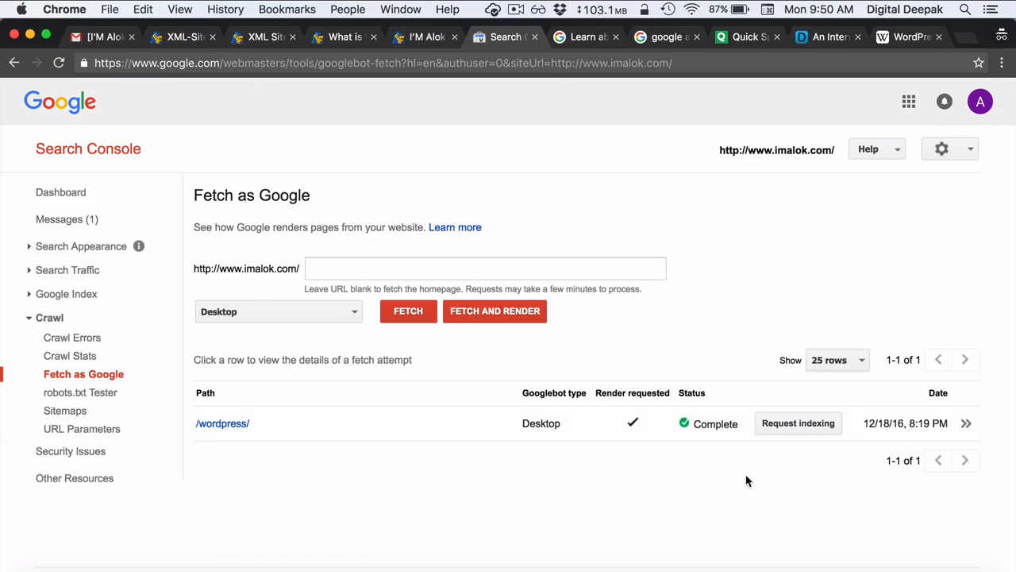
# - Request indexing of /wordpress/, passing the reCAPTCHA and choosing Crawl only this URL
pyautogui.click(784, 430)
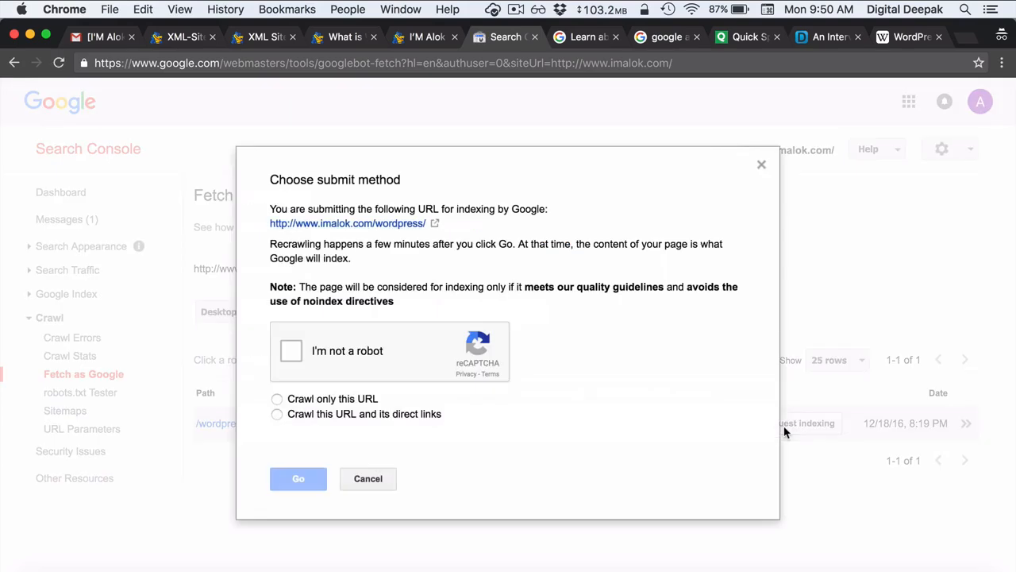
pyautogui.click(293, 358)
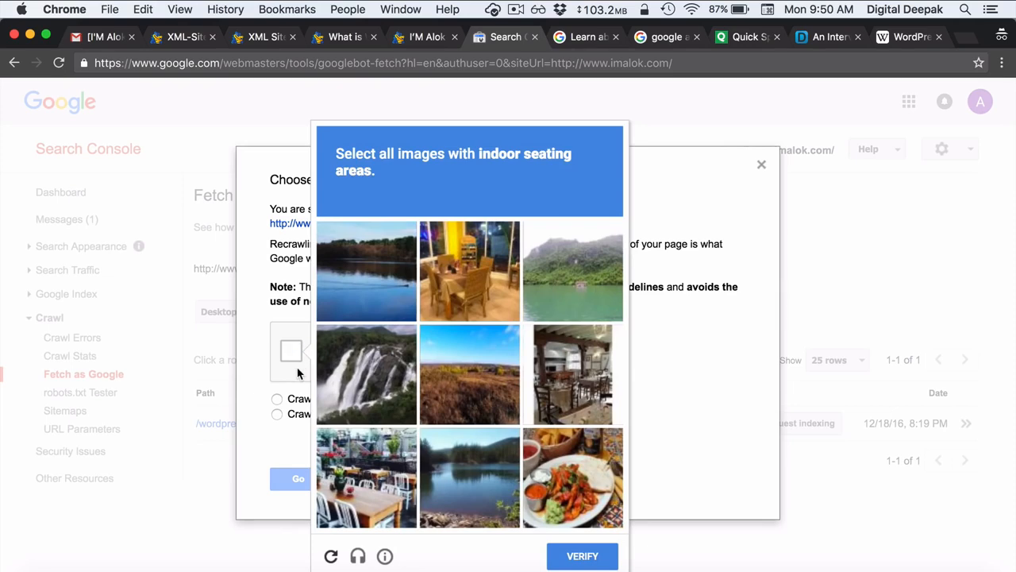
pyautogui.click(466, 280)
pyautogui.click(546, 391)
pyautogui.click(359, 470)
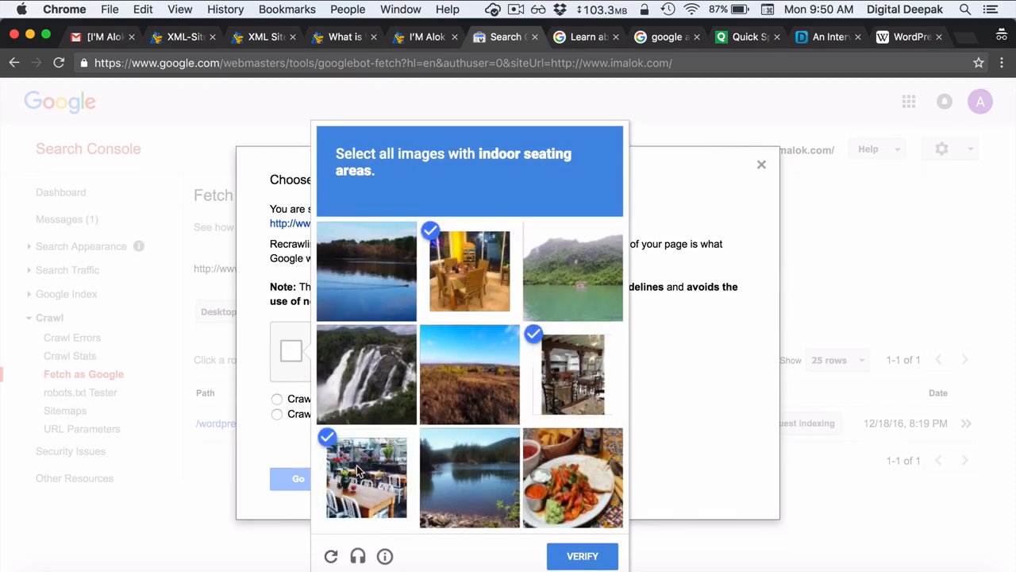
pyautogui.click(595, 494)
pyautogui.click(577, 558)
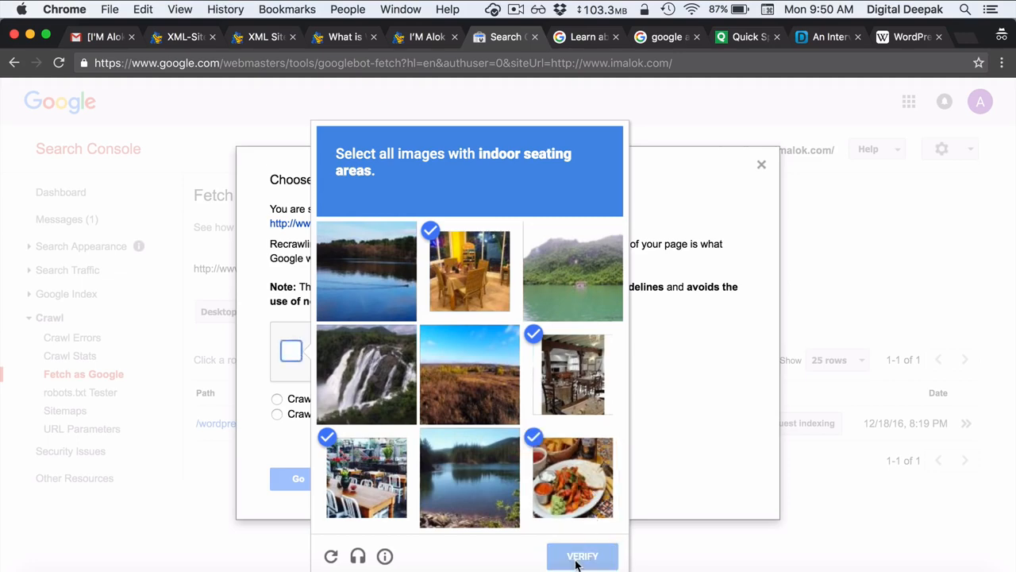
pyautogui.click(277, 400)
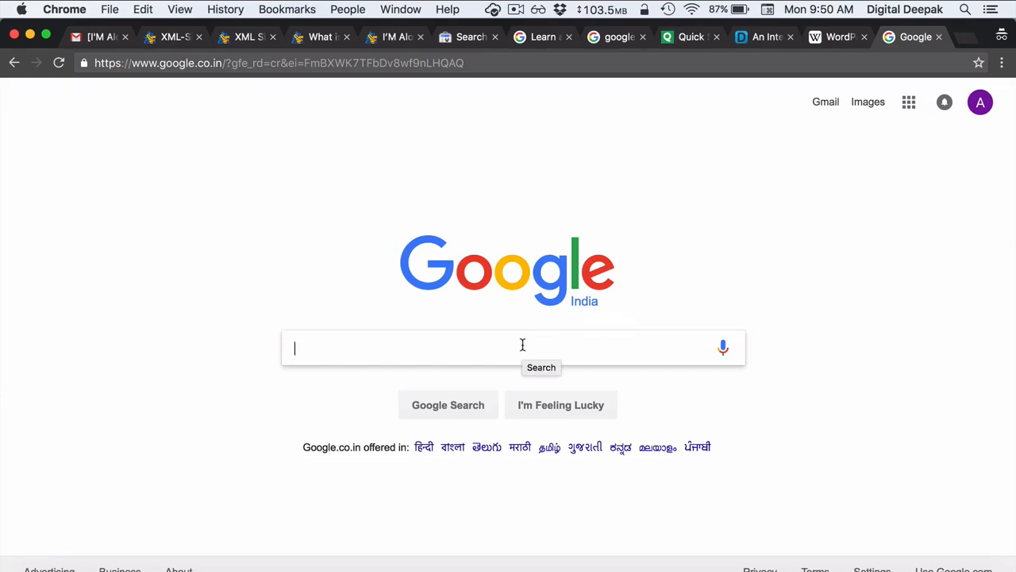
# - Search Google for site:imalok.com, review the two indexed results and open the What is WordPress? post
pyautogui.write('site:')
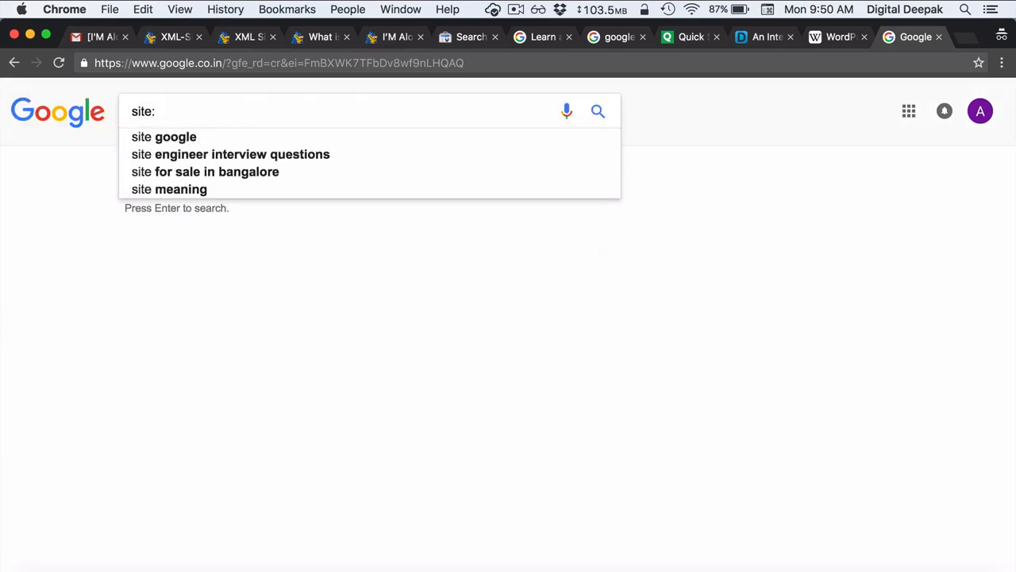
pyautogui.write('imalok.com')
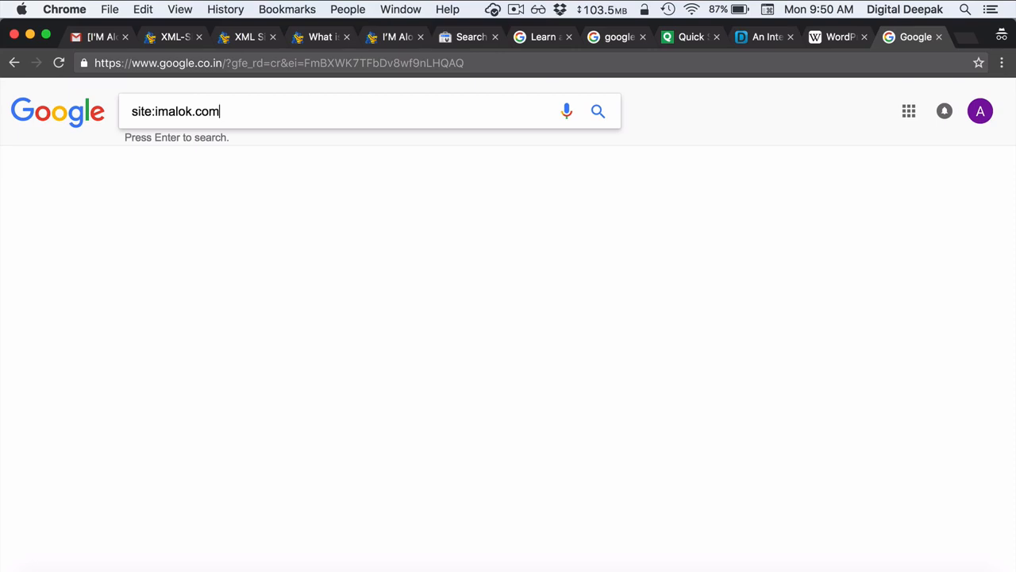
pyautogui.press('Return')
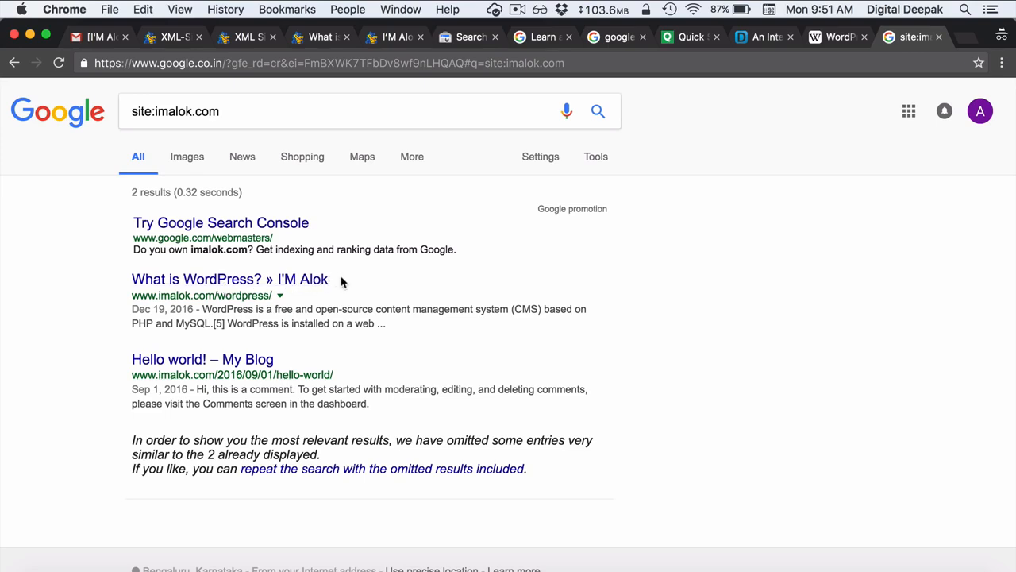
pyautogui.moveTo(341, 282); pyautogui.dragTo(266, 281)
pyautogui.click(377, 279)
pyautogui.moveTo(118, 281); pyautogui.dragTo(206, 284)
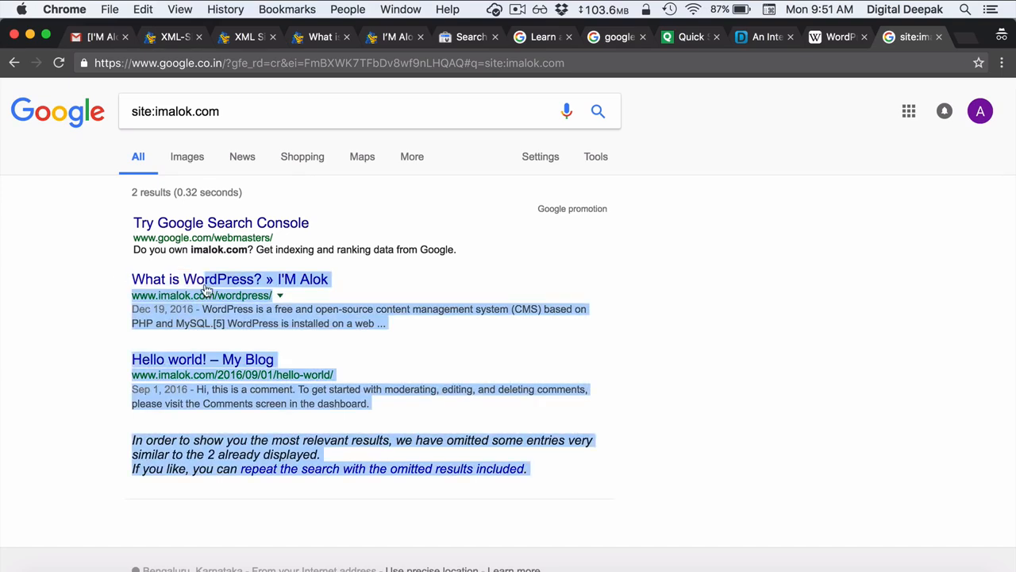
pyautogui.click(401, 284)
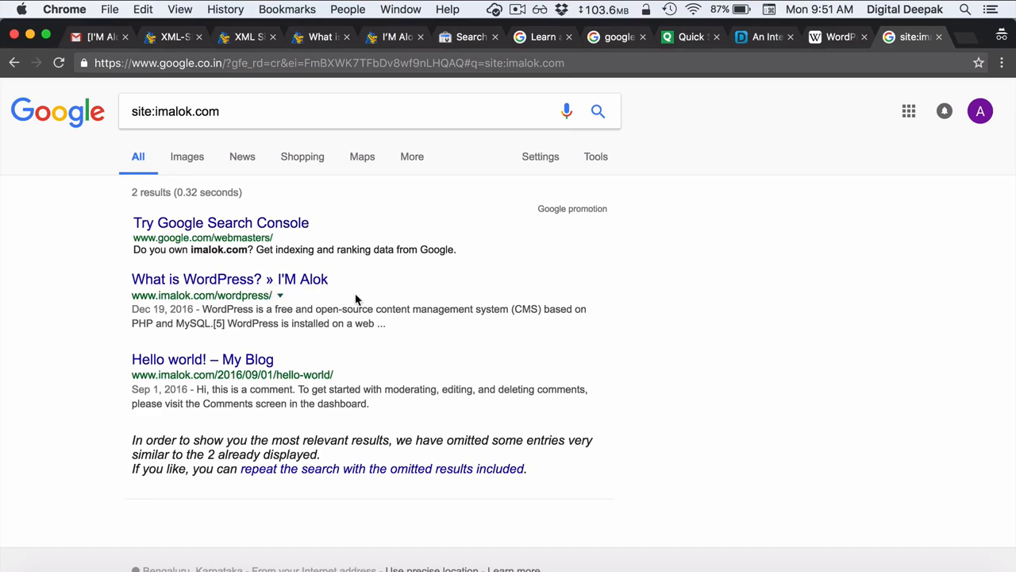
pyautogui.click(298, 280)
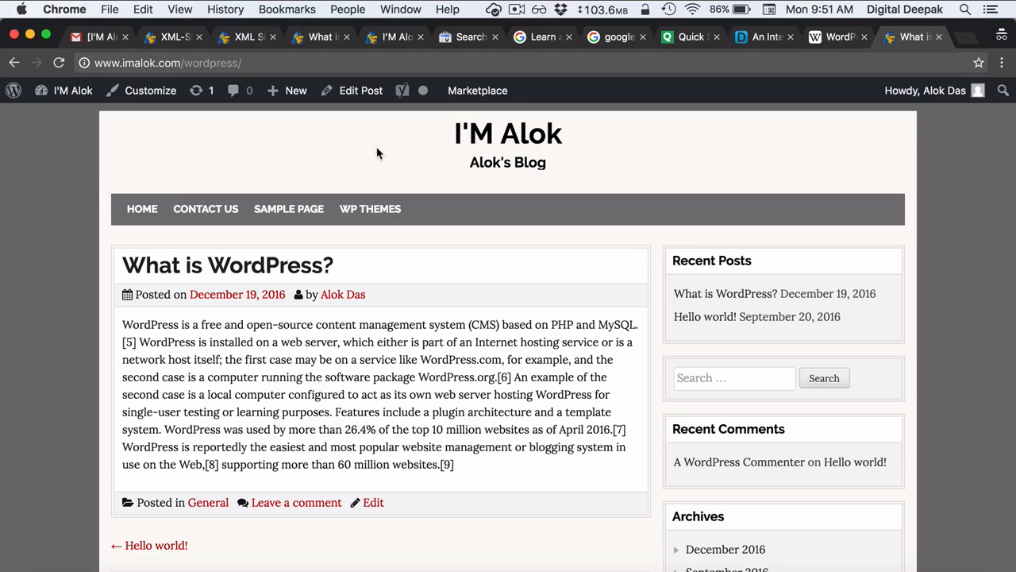
pyautogui.click(455, 38)
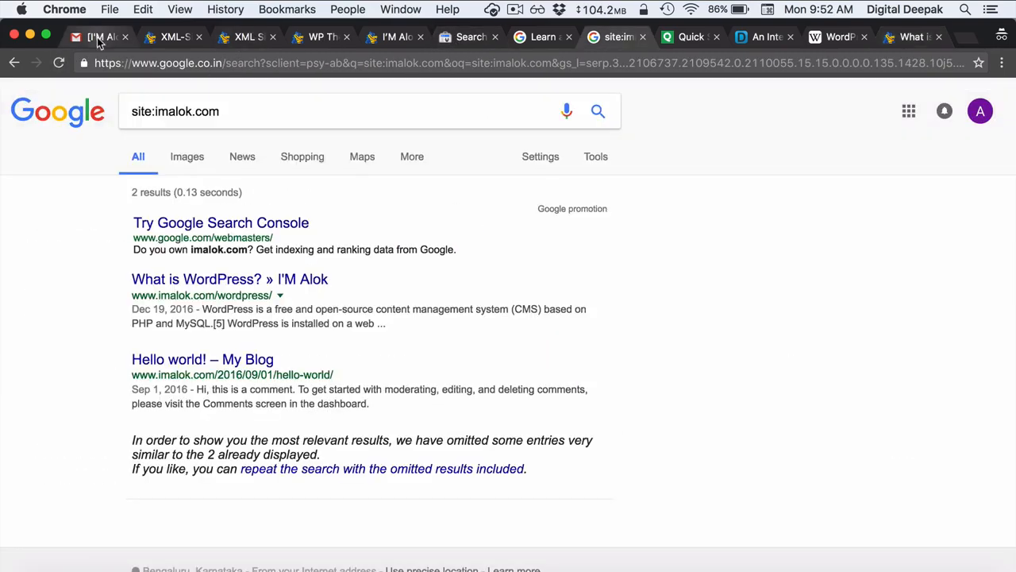
# - Tick off the Generate Sitemaps, Verify Search Console and Submit Sitemaps tasks in Gmail
pyautogui.click(100, 40)
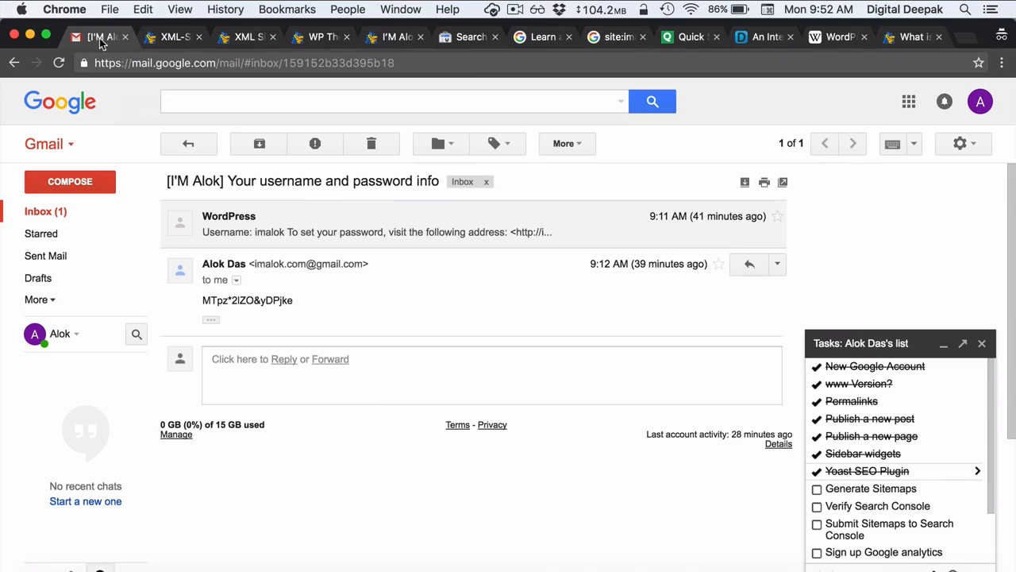
pyautogui.click(817, 490)
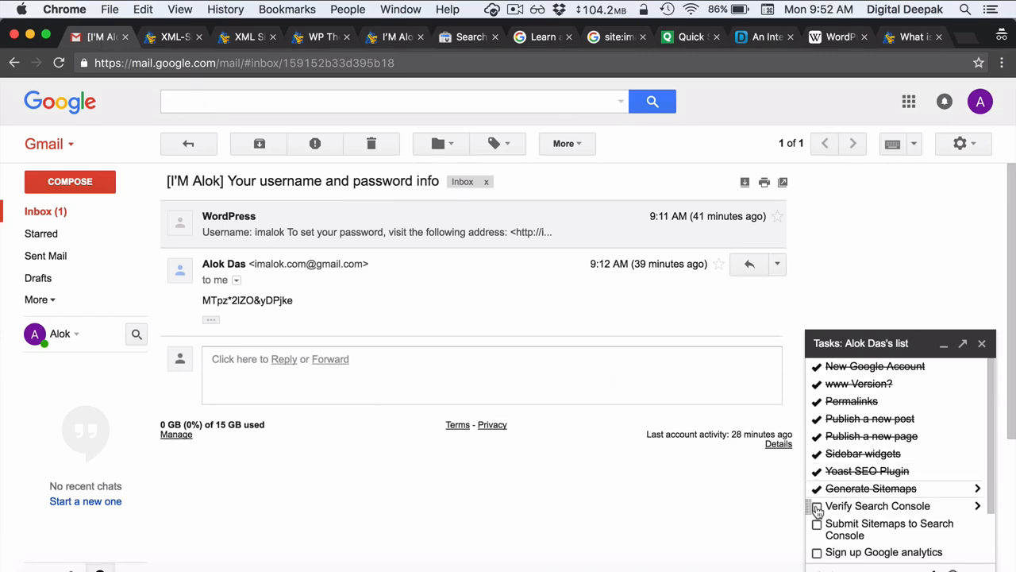
pyautogui.click(816, 507)
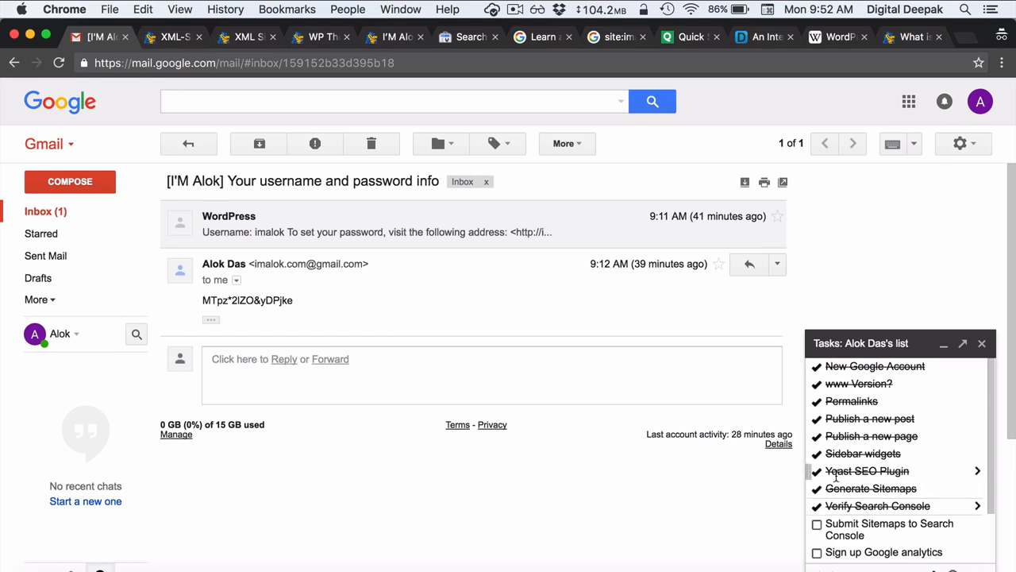
pyautogui.click(817, 524)
pyautogui.scroll(-1, 853, 488)
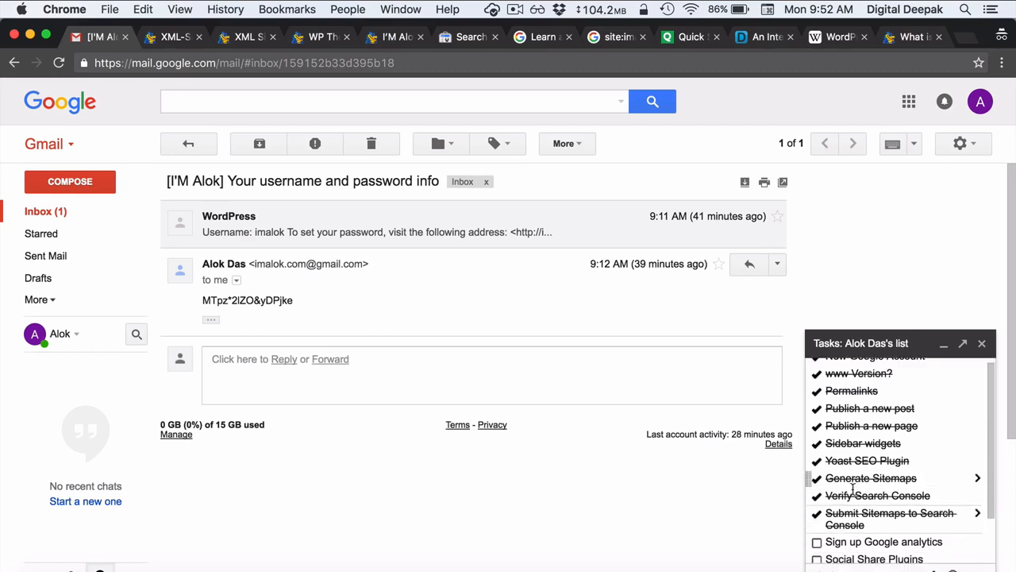
pyautogui.scroll(-3, 852, 488)
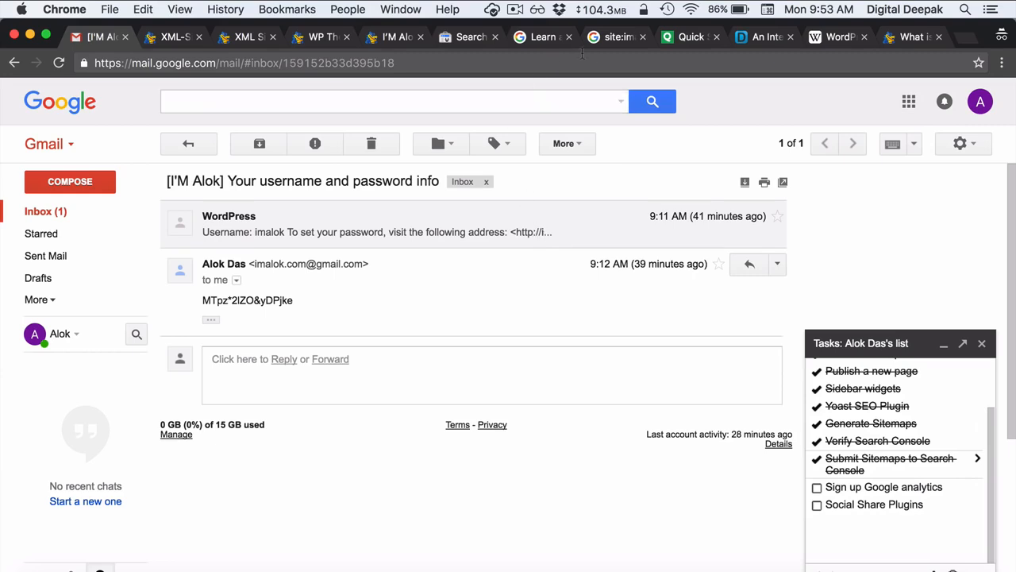
pyautogui.click(610, 41)
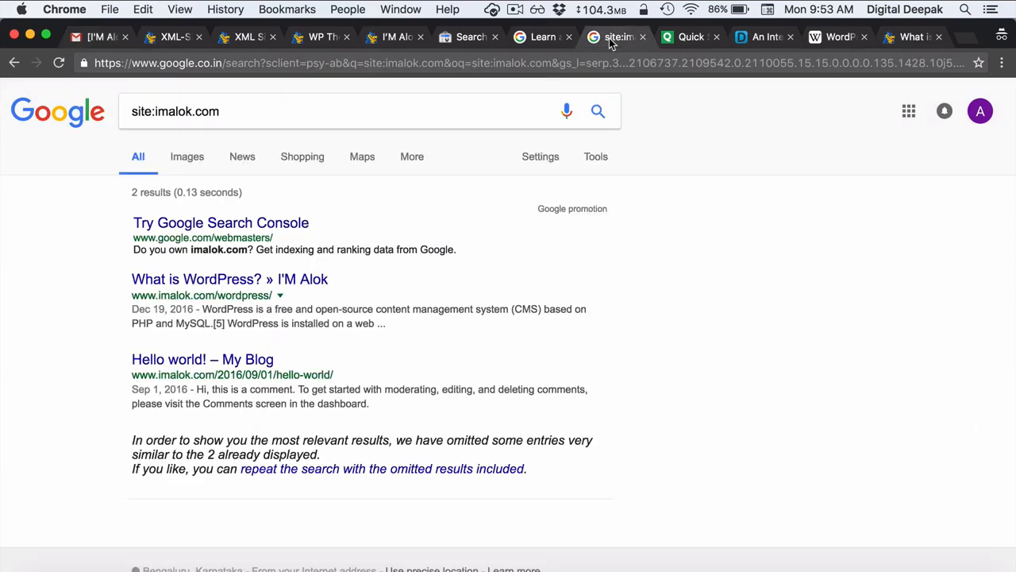
# - Search for google analytics and start the Google Analytics sign-up
pyautogui.tripleClick(275, 115)
pyautogui.write('google')
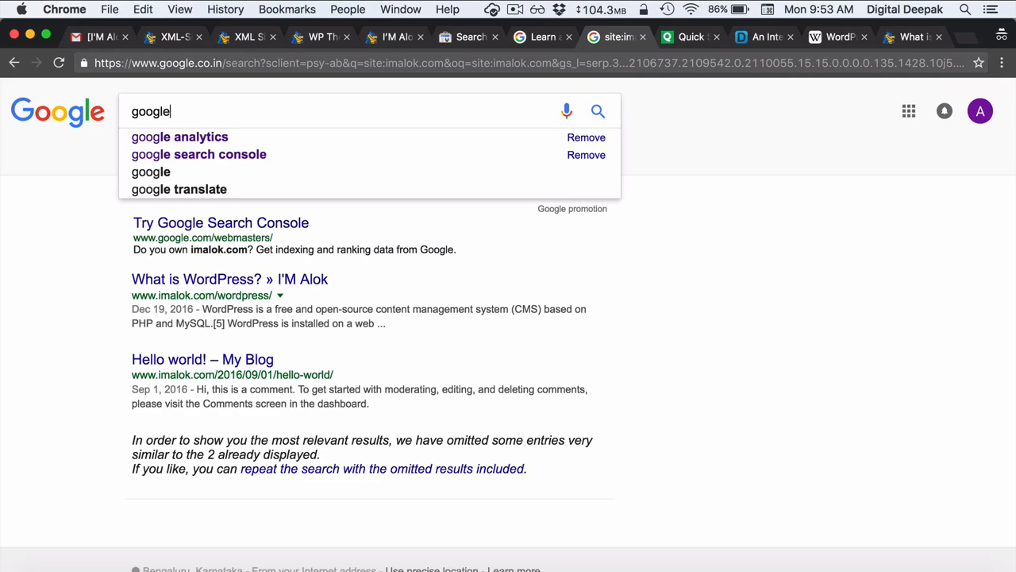
pyautogui.press('Down')
pyautogui.press('Return')
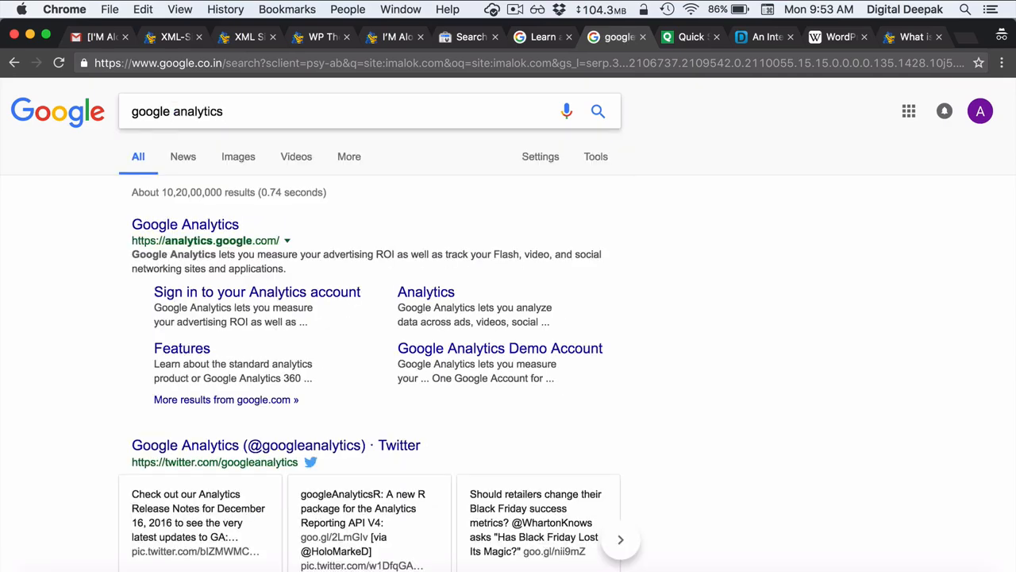
pyautogui.click(190, 225)
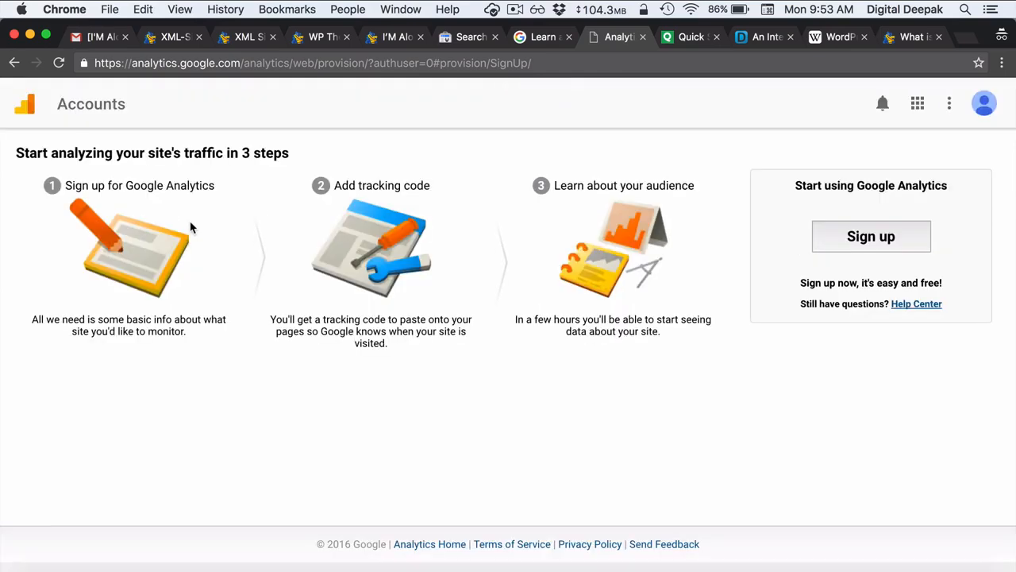
pyautogui.click(864, 238)
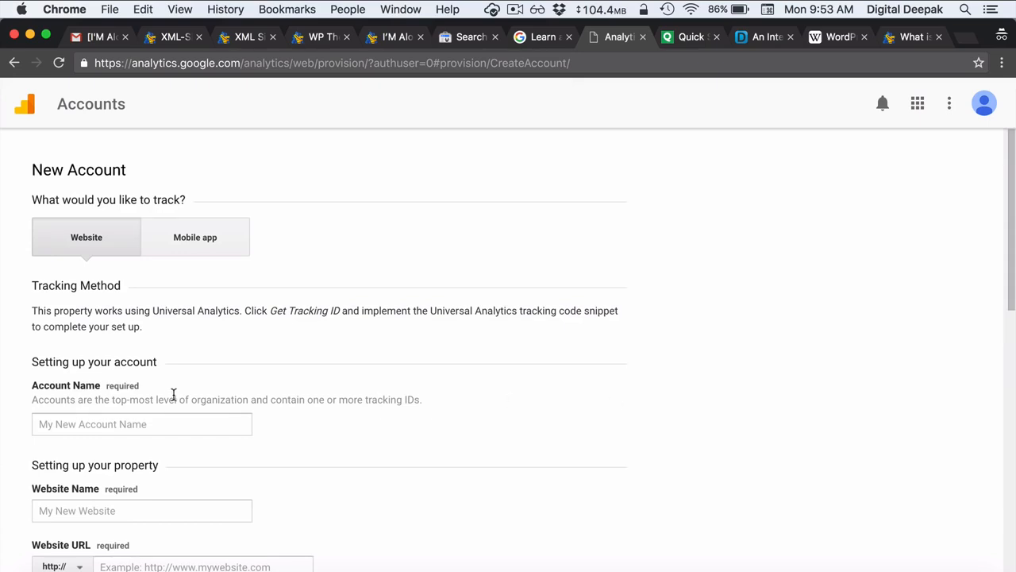
pyautogui.scroll(-4, 172, 397)
pyautogui.click(88, 296)
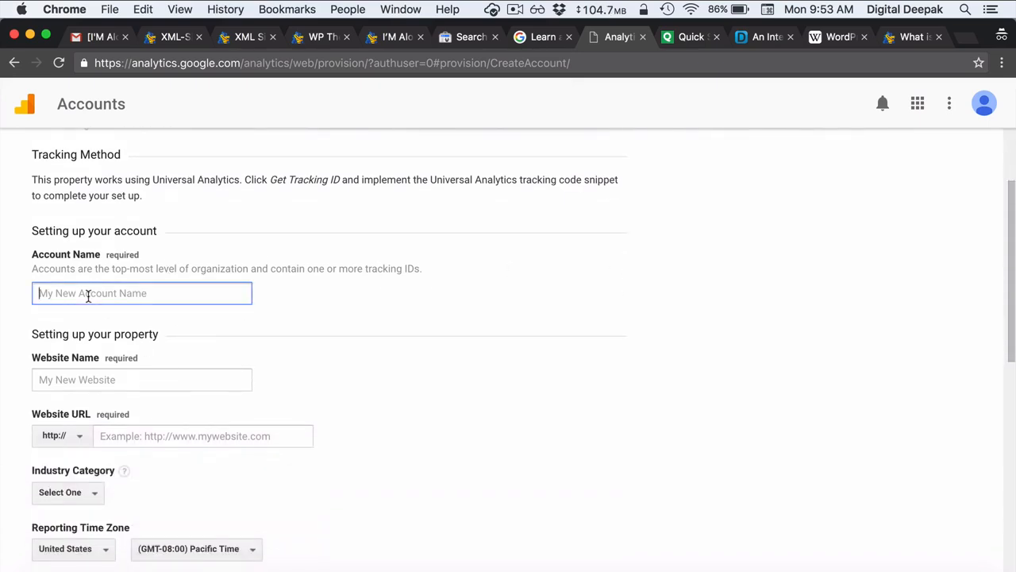
pyautogui.write('Im Alok')
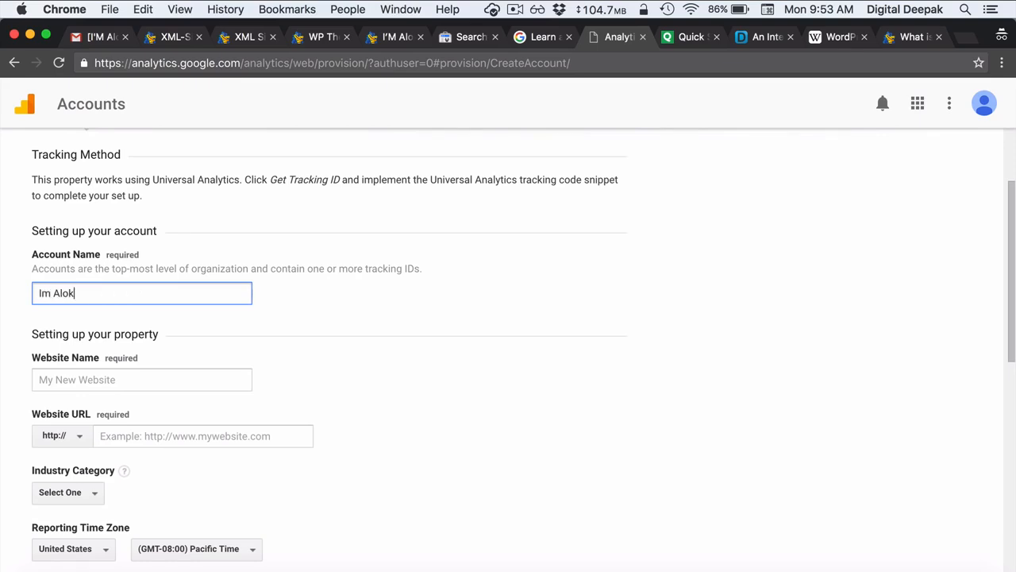
pyautogui.click(92, 381)
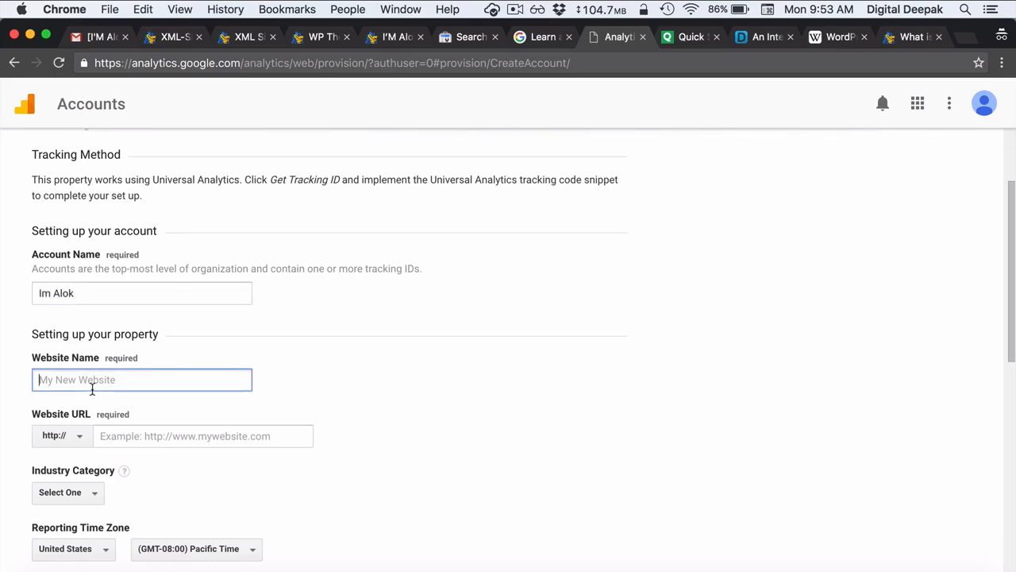
pyautogui.write('im')
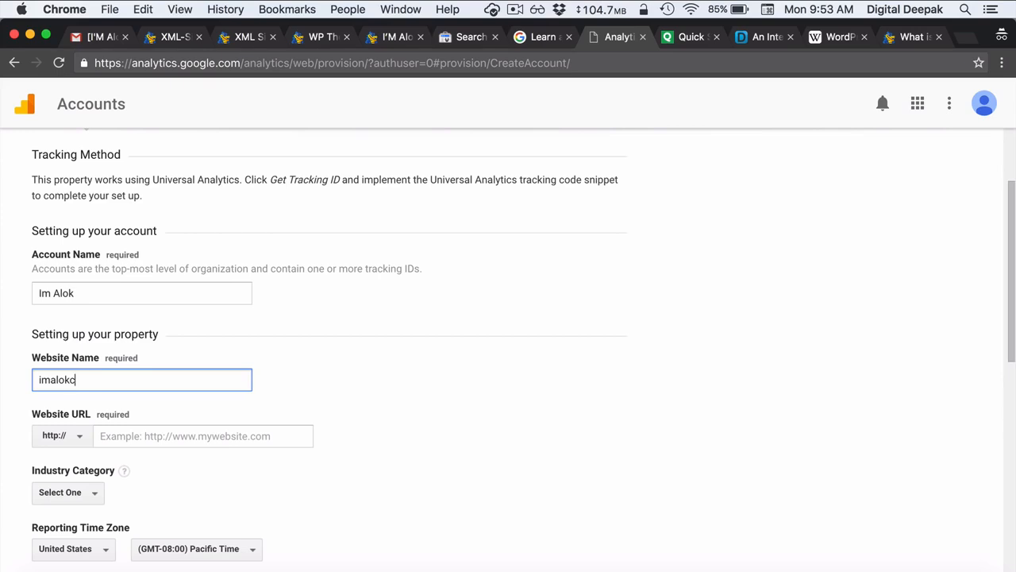
pyautogui.write('alok.com')
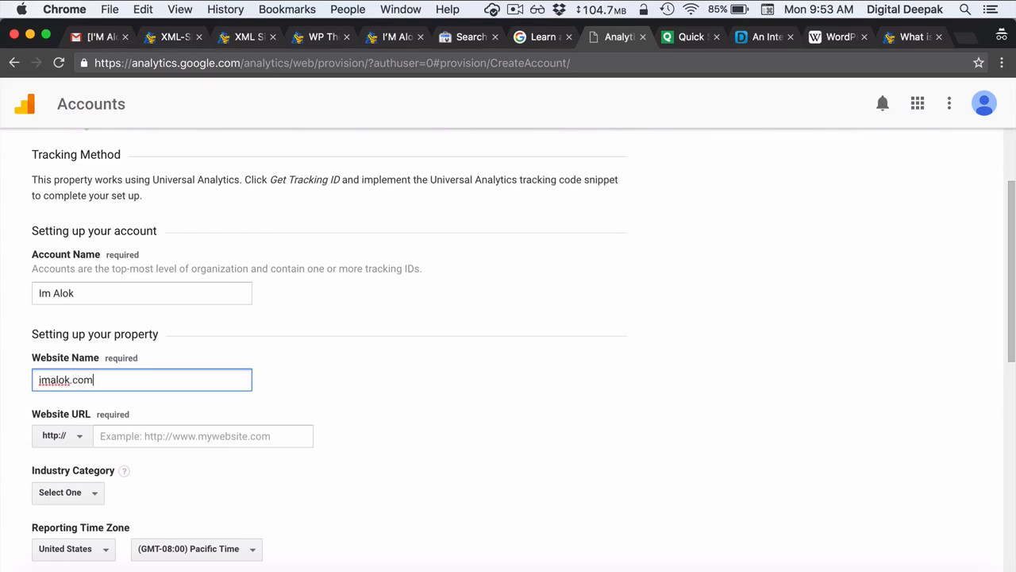
pyautogui.click(148, 443)
pyautogui.write('www')
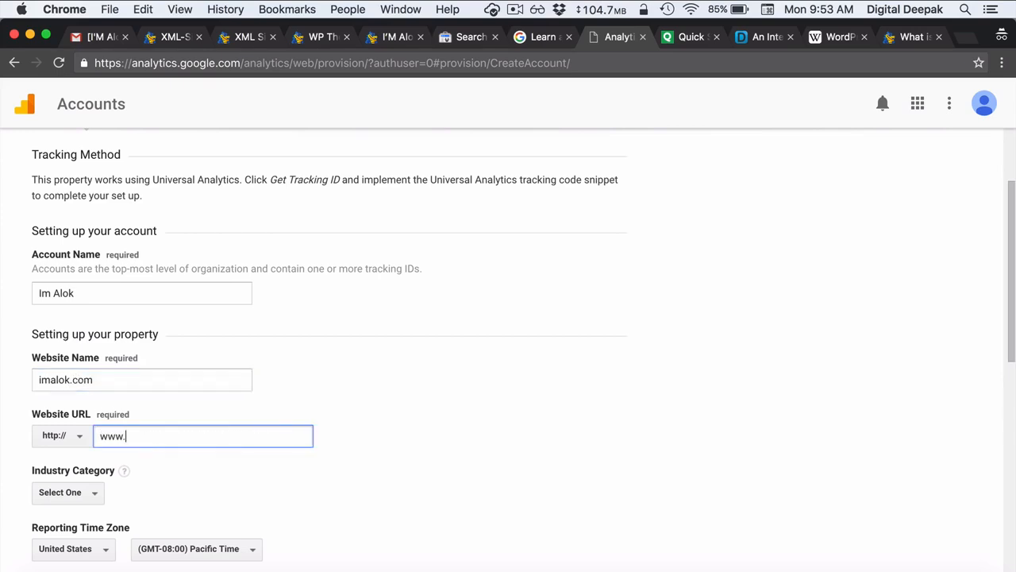
pyautogui.write('.imalok.com')
pyautogui.click(169, 491)
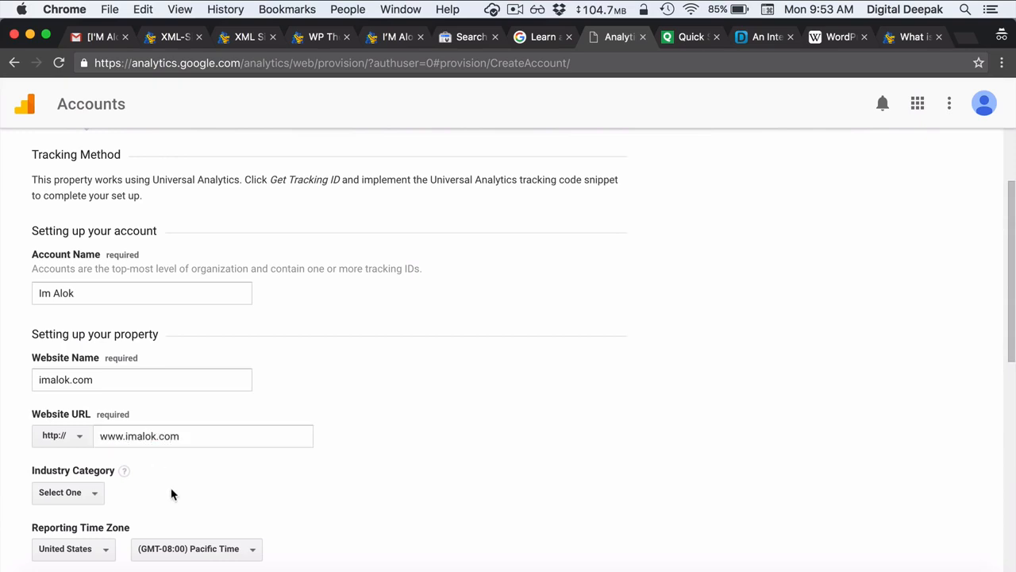
# - Set time zone India and industry Arts and Entertainment, then request the tracking ID
pyautogui.scroll(-5, 172, 493)
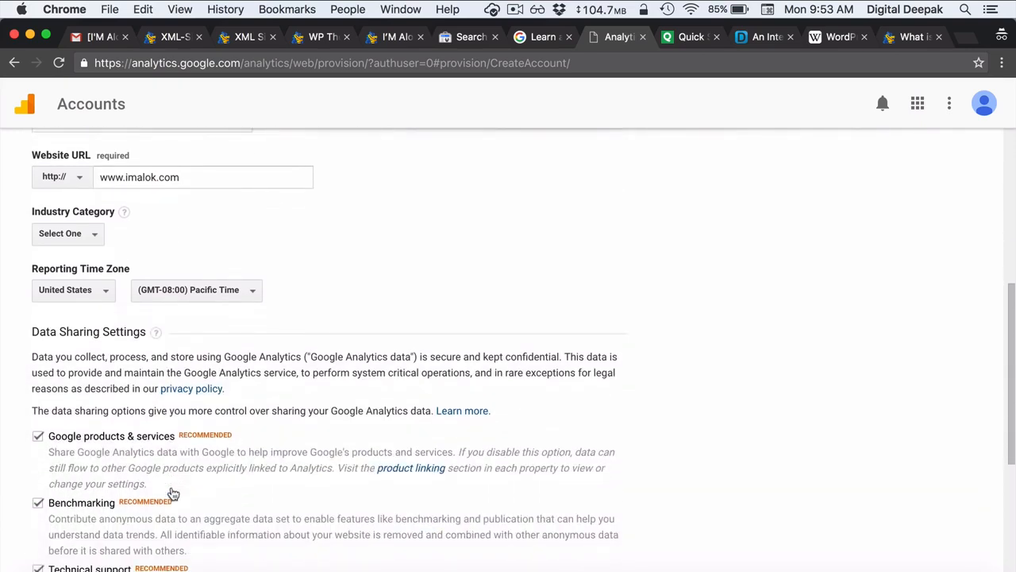
pyautogui.click(93, 291)
pyautogui.click(92, 321)
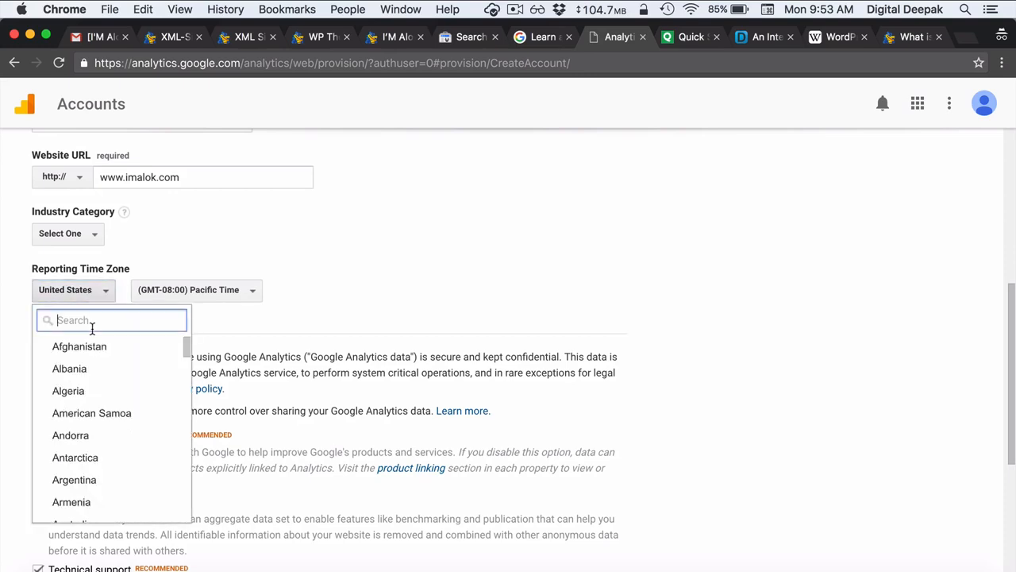
pyautogui.write('indi')
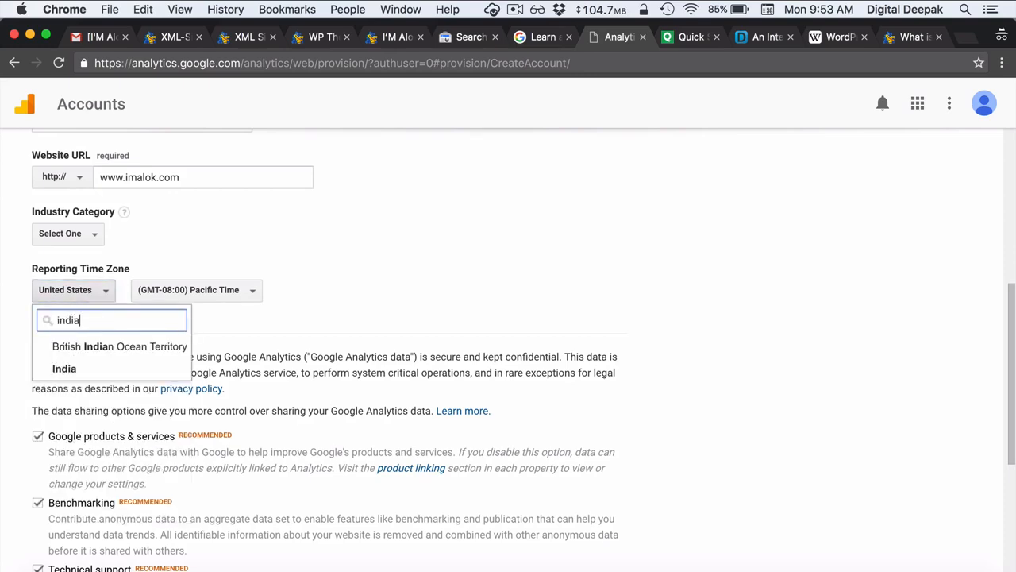
pyautogui.write('a')
pyautogui.click(80, 370)
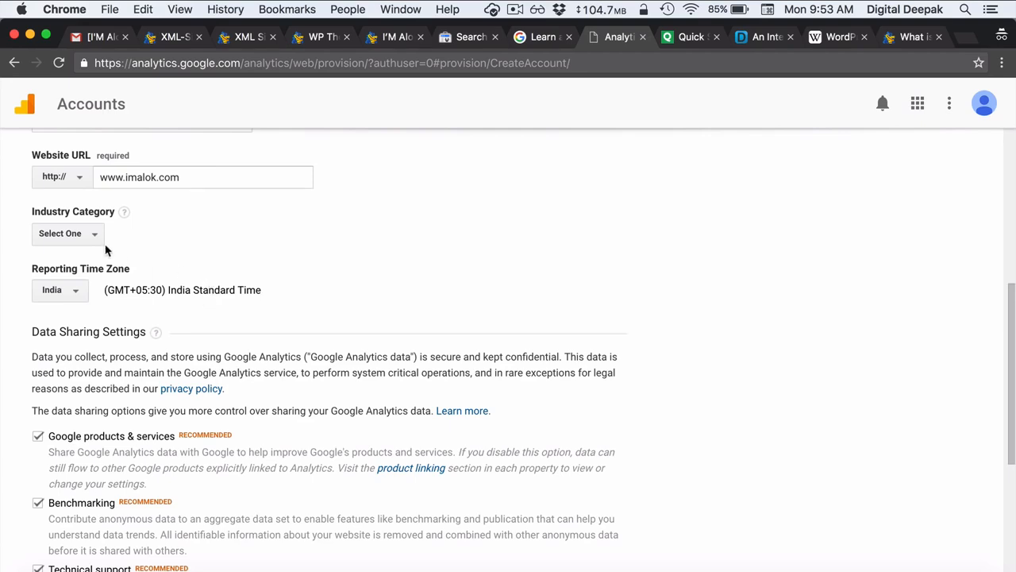
pyautogui.scroll(1, 106, 250)
pyautogui.click(83, 276)
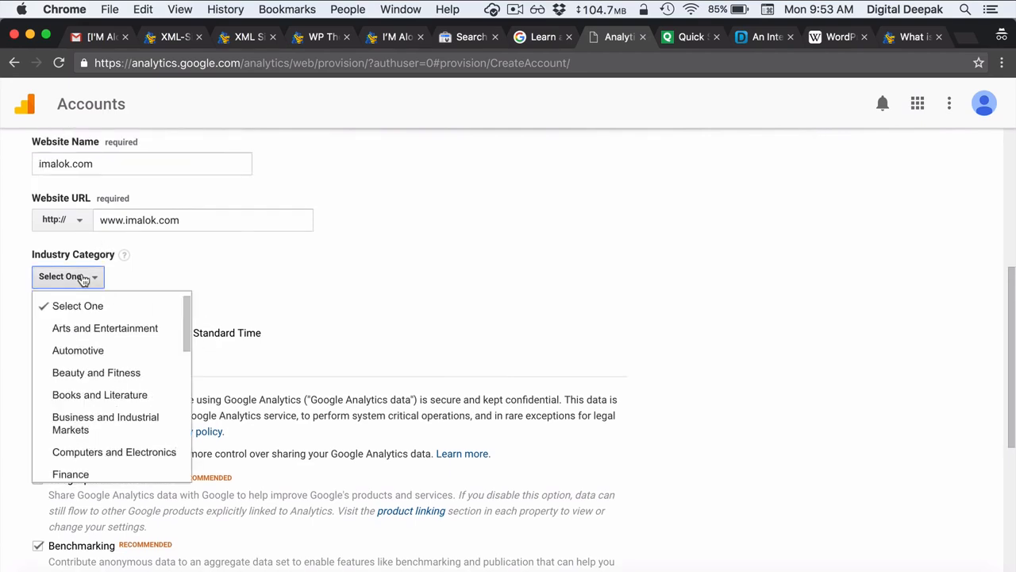
pyautogui.scroll(-1, 106, 361)
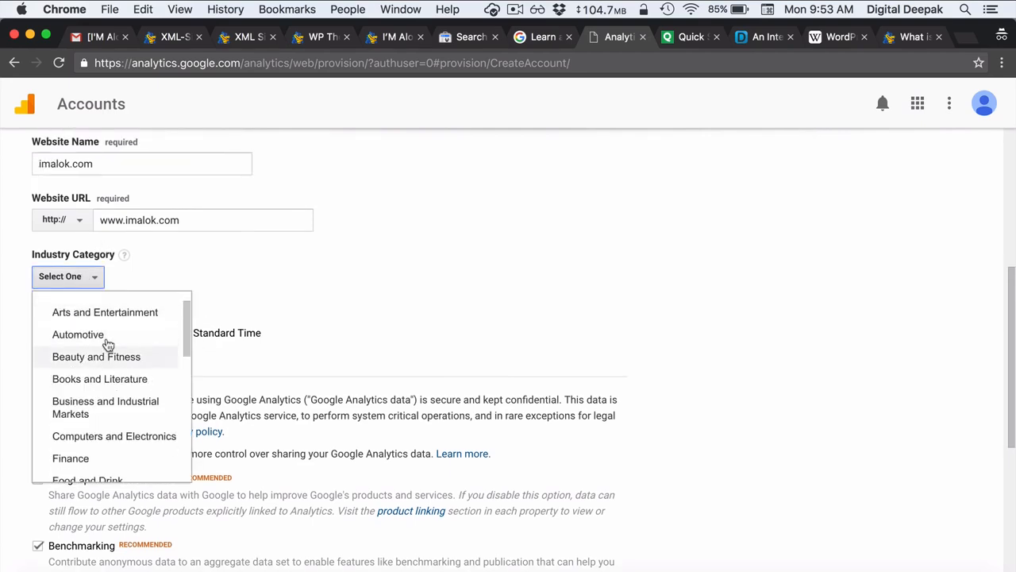
pyautogui.click(115, 319)
pyautogui.scroll(-9, 279, 277)
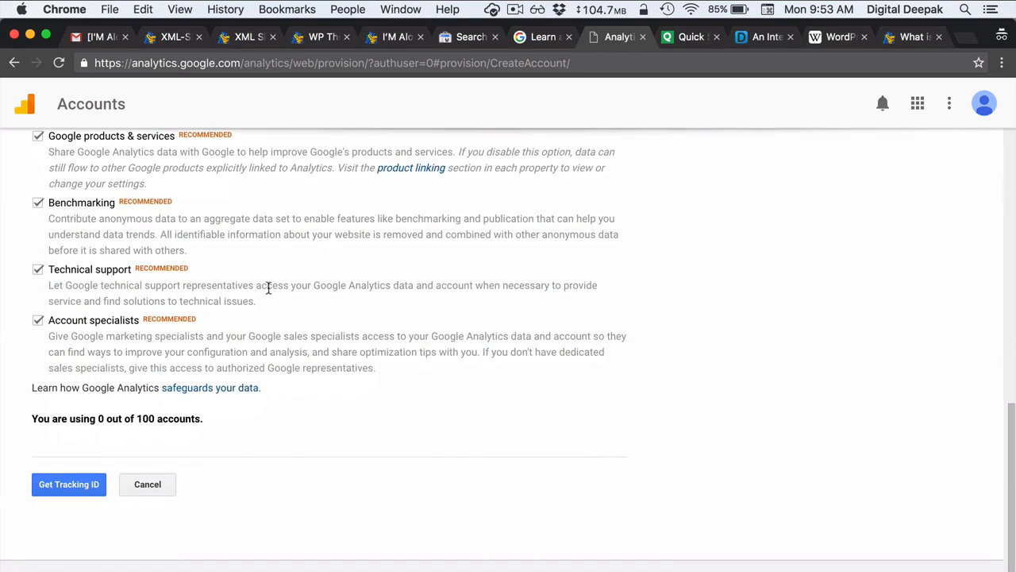
pyautogui.click(94, 481)
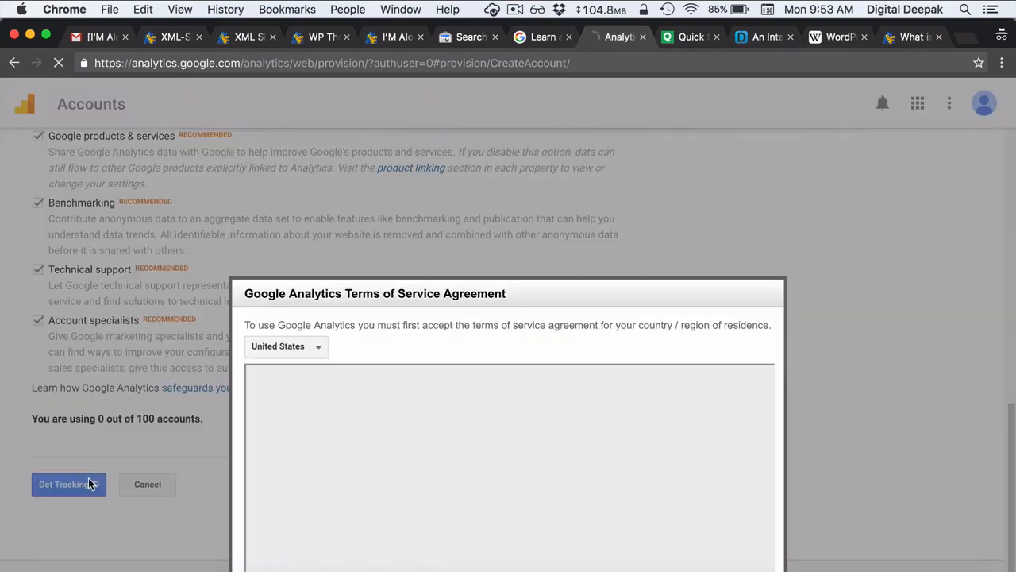
pyautogui.click(289, 347)
pyautogui.click(296, 377)
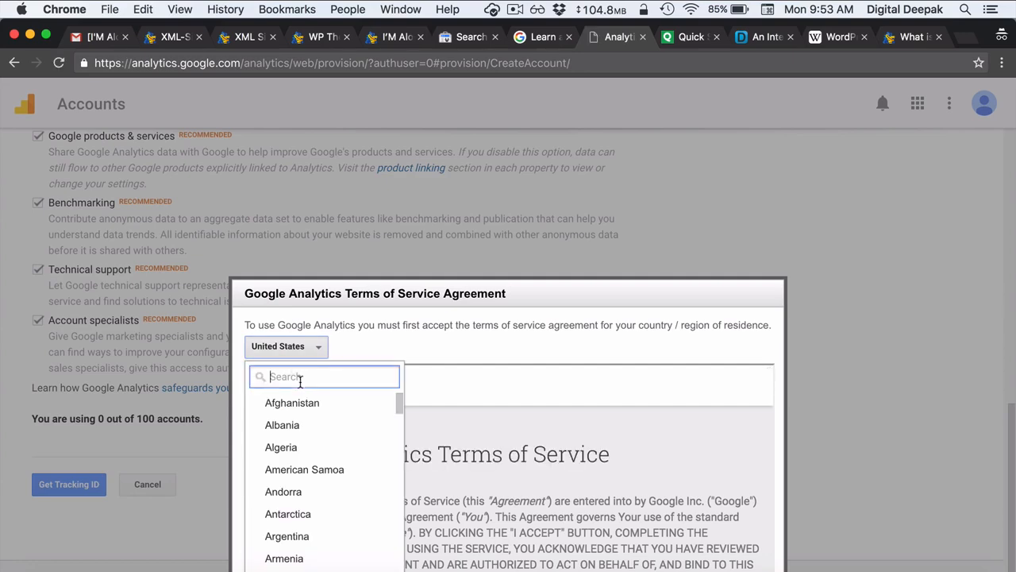
pyautogui.write('india')
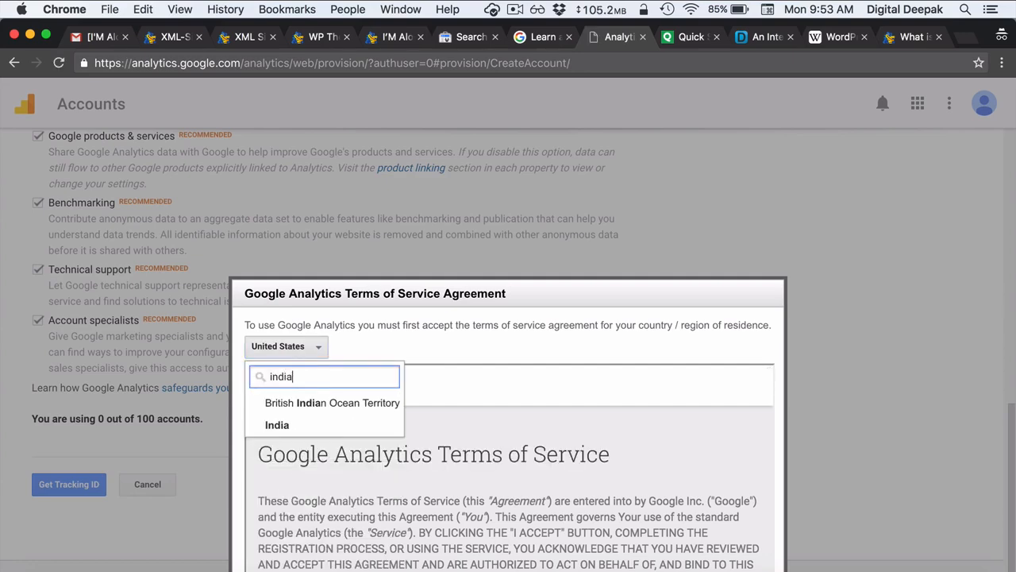
pyautogui.click(300, 425)
pyautogui.scroll(-5, 430, 420)
pyautogui.scroll(-2, 430, 421)
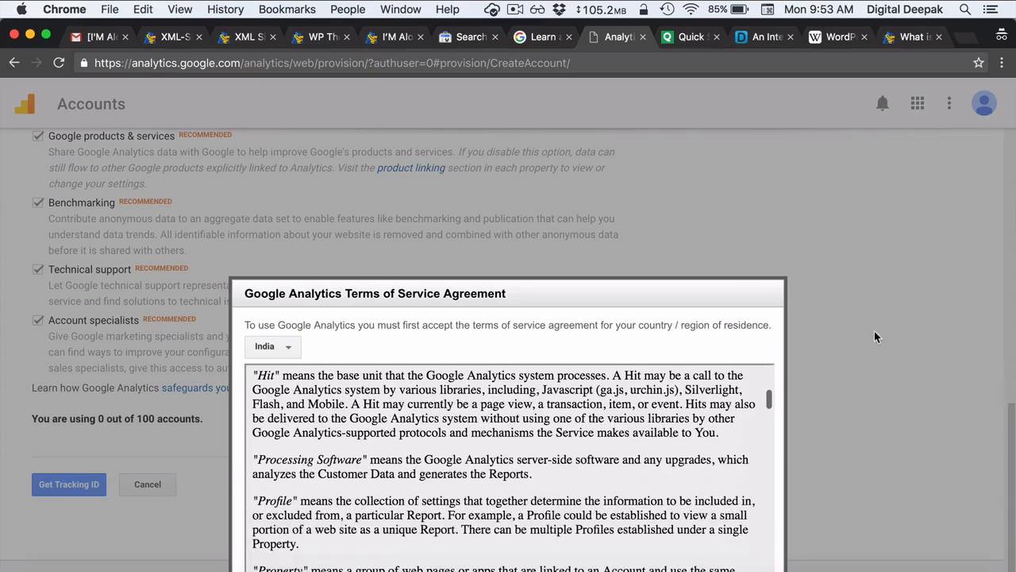
pyautogui.moveTo(542, 283); pyautogui.dragTo(517, 143)
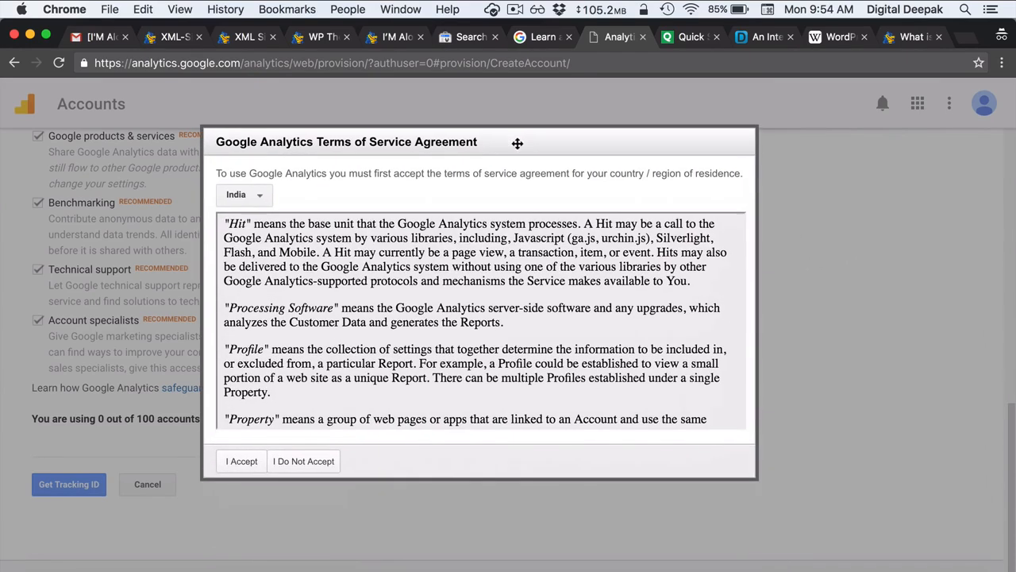
pyautogui.click(246, 463)
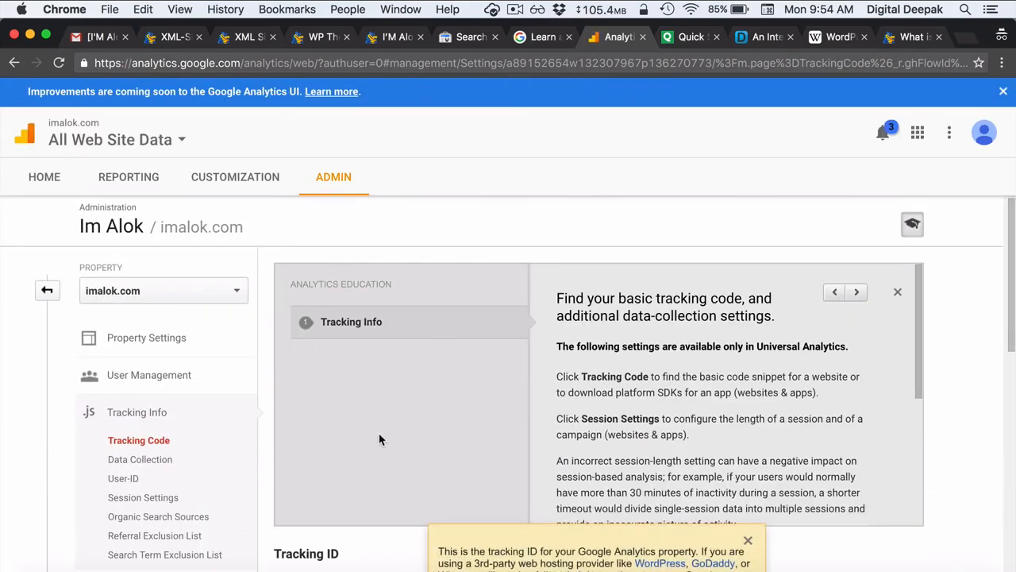
pyautogui.scroll(-3, 380, 439)
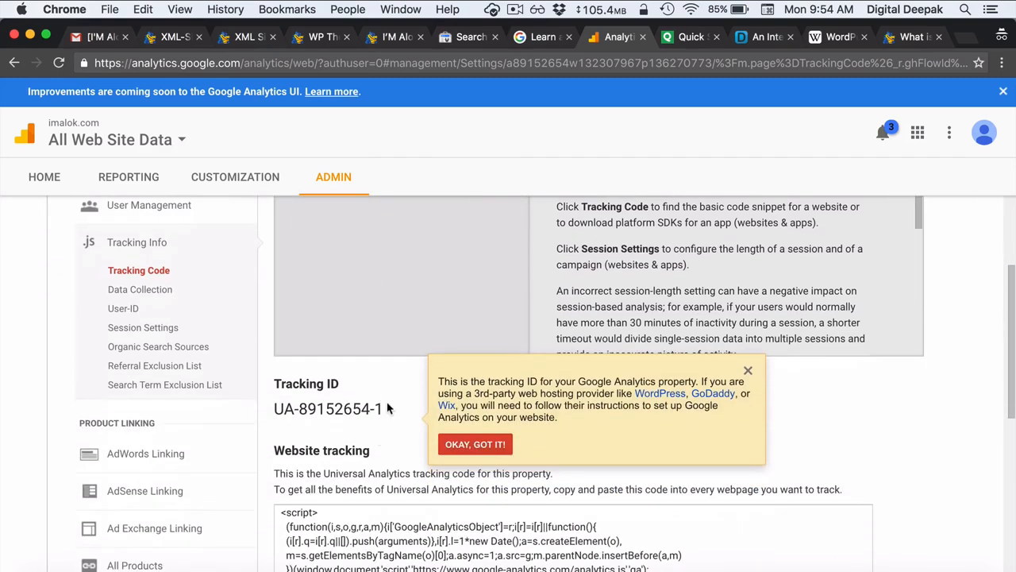
pyautogui.scroll(-2, 389, 408)
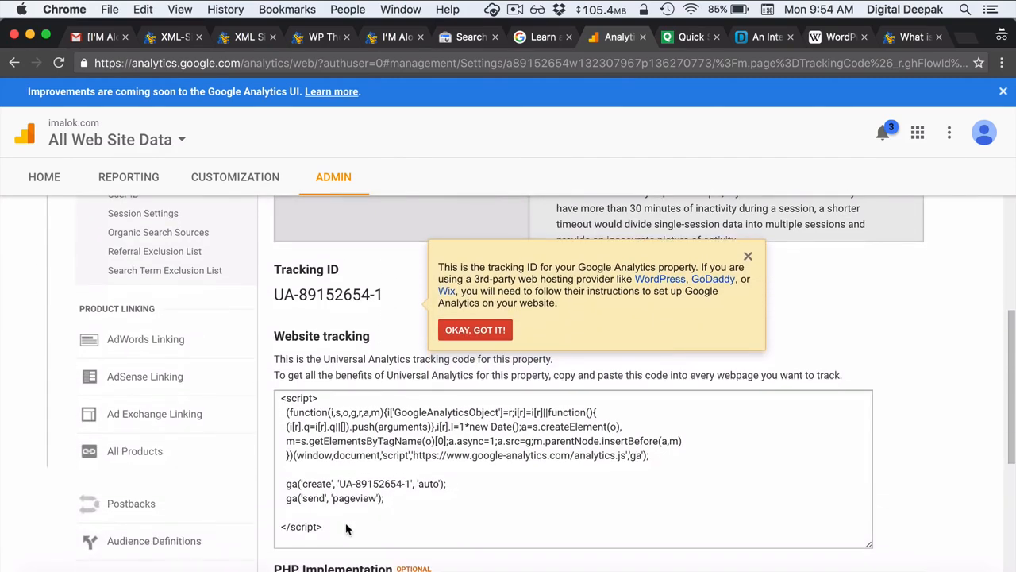
pyautogui.moveTo(346, 529); pyautogui.dragTo(283, 398)
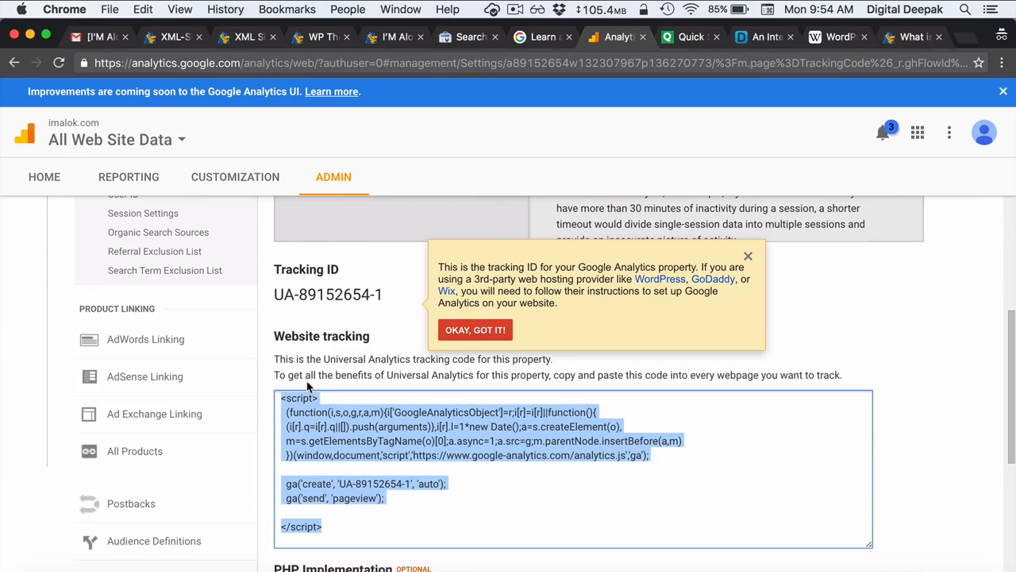
pyautogui.click(310, 388)
pyautogui.moveTo(394, 294); pyautogui.dragTo(272, 272)
pyautogui.click(329, 295)
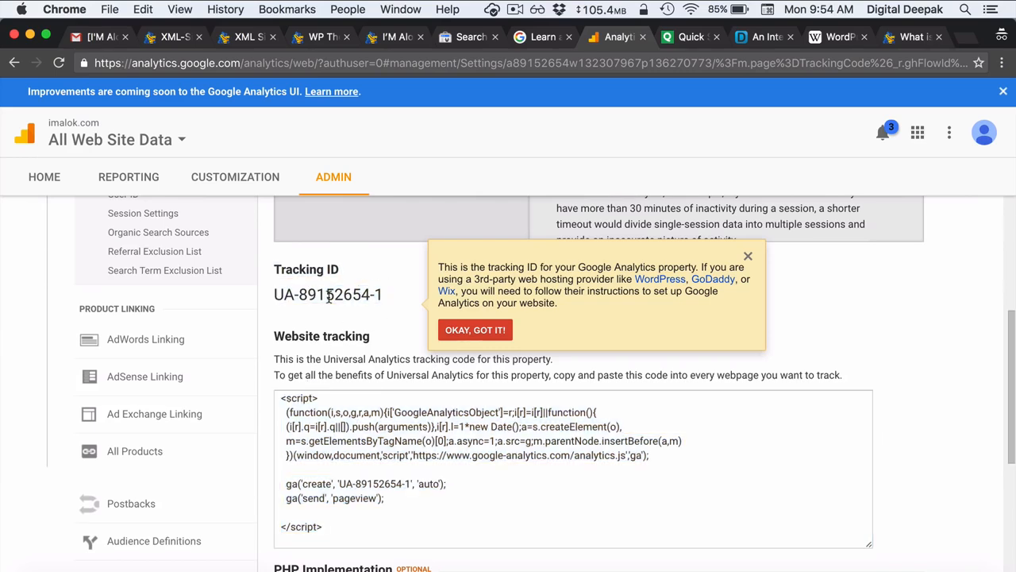
pyautogui.click(242, 37)
# - Search plugins for 'google analytics', then install and activate the ShareThis Google Analytics plugin
pyautogui.click(170, 39)
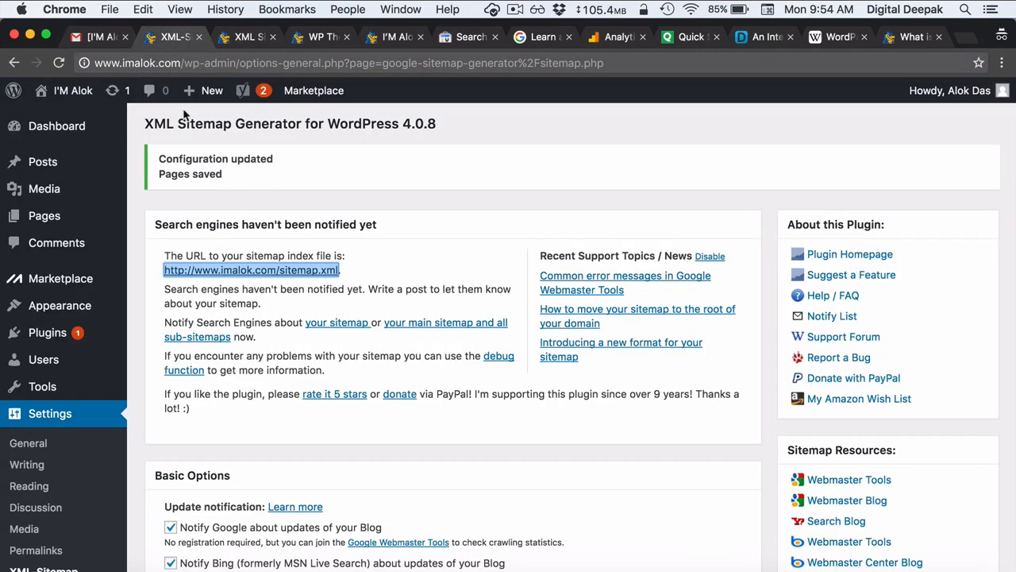
pyautogui.moveTo(95, 315)
pyautogui.scroll(-1, 97, 316)
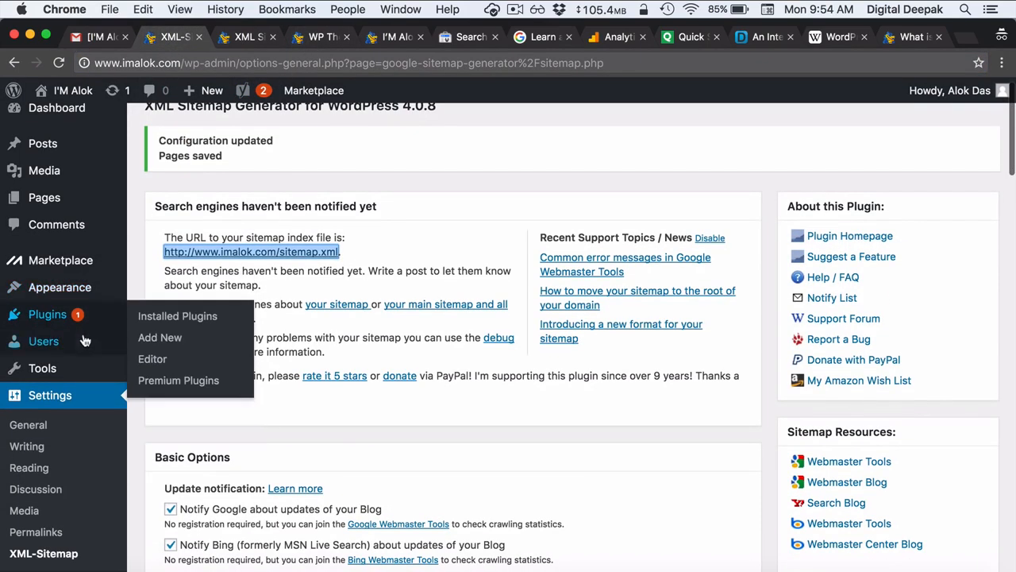
pyautogui.click(180, 341)
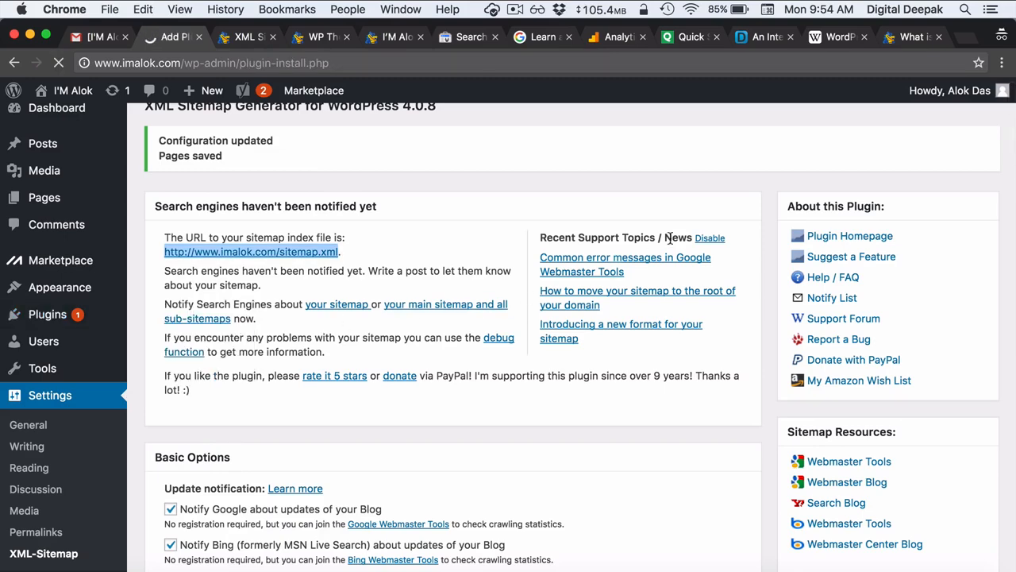
pyautogui.click(820, 178)
pyautogui.write('google analytics')
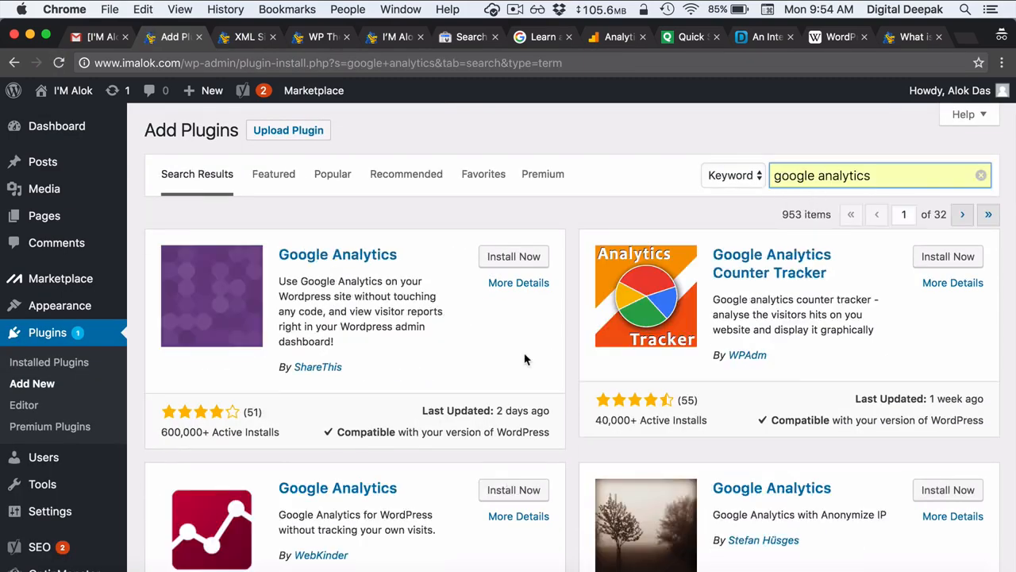
pyautogui.scroll(-1, 524, 358)
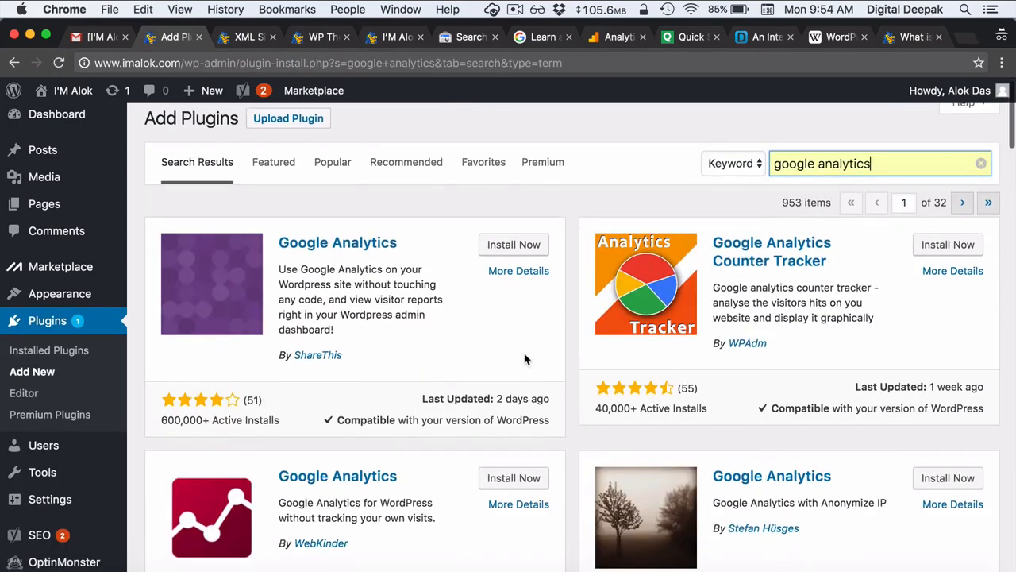
pyautogui.click(502, 247)
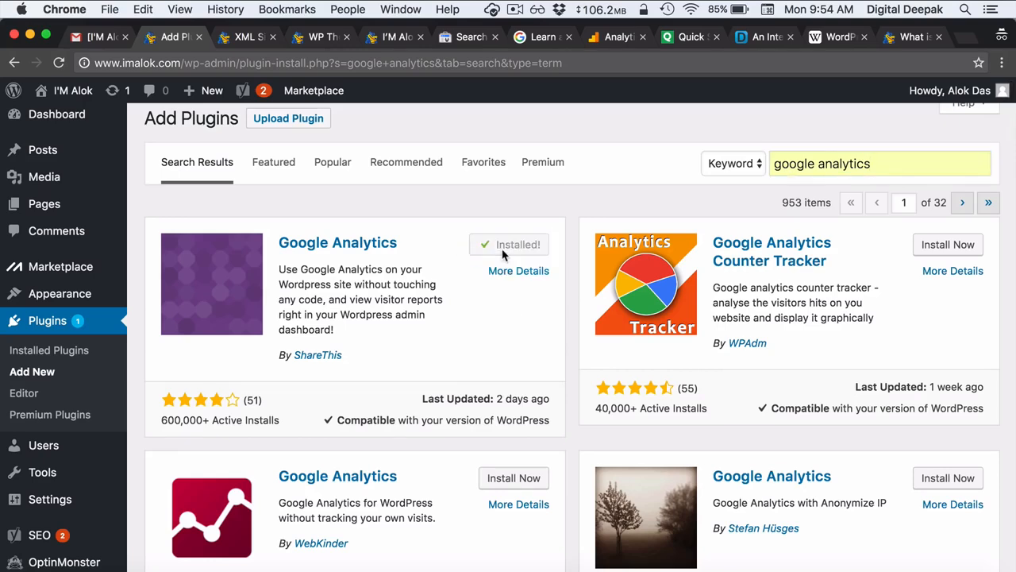
pyautogui.click(503, 255)
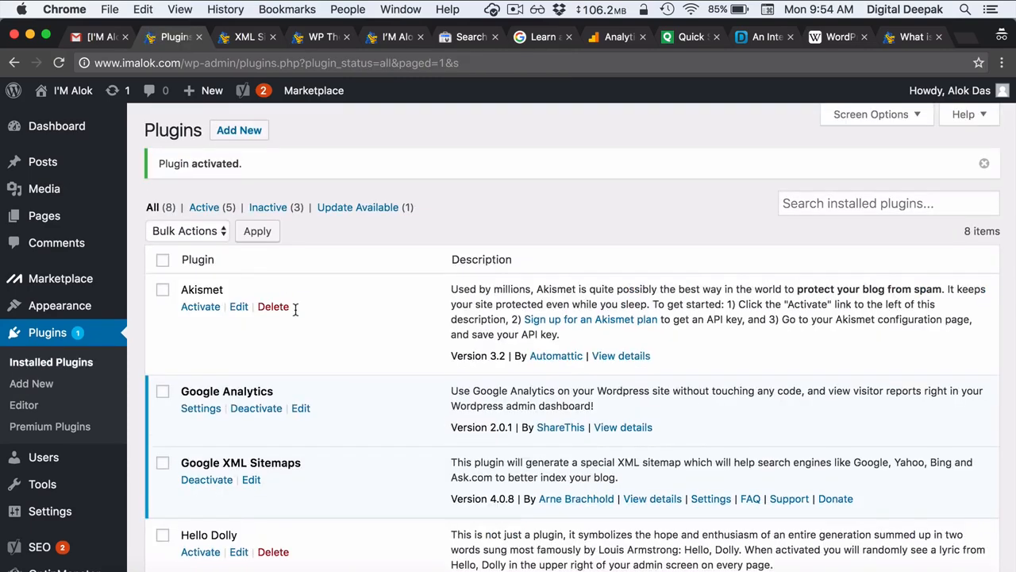
# - Open the Google Analytics plugin's settings and dashboard, then start authenticating with Google
pyautogui.scroll(-3, 20, 445)
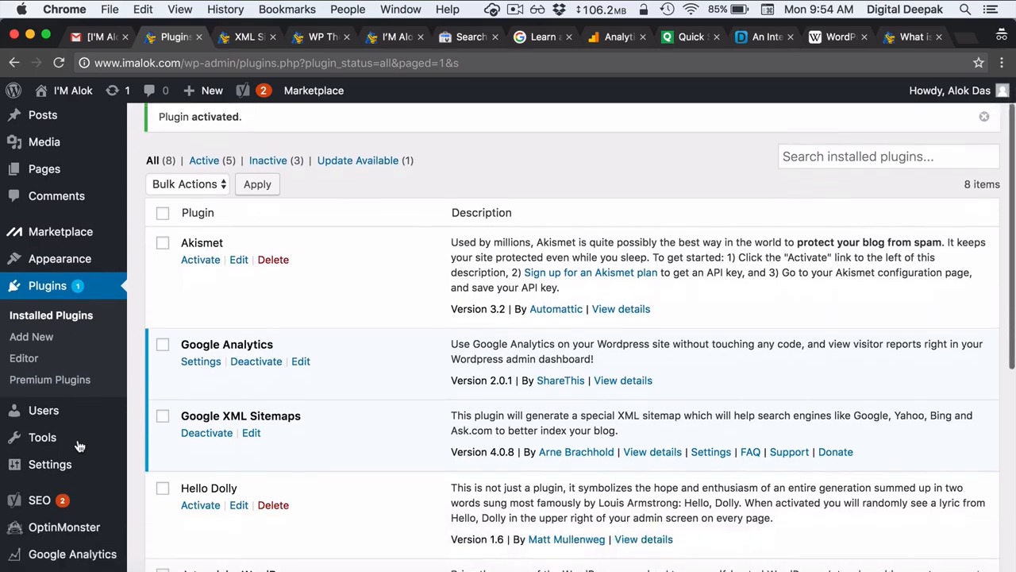
pyautogui.click(79, 546)
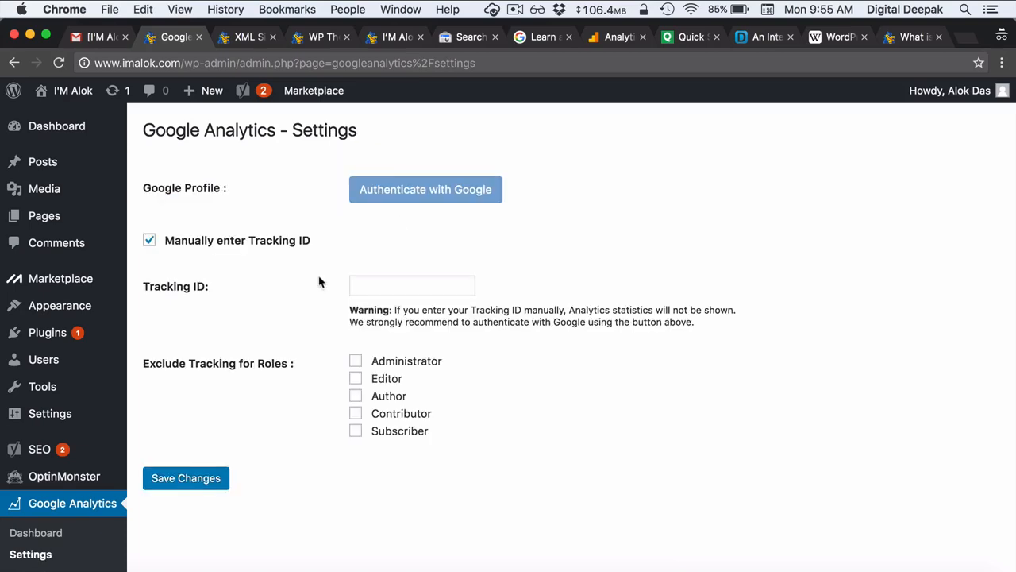
pyautogui.click(69, 550)
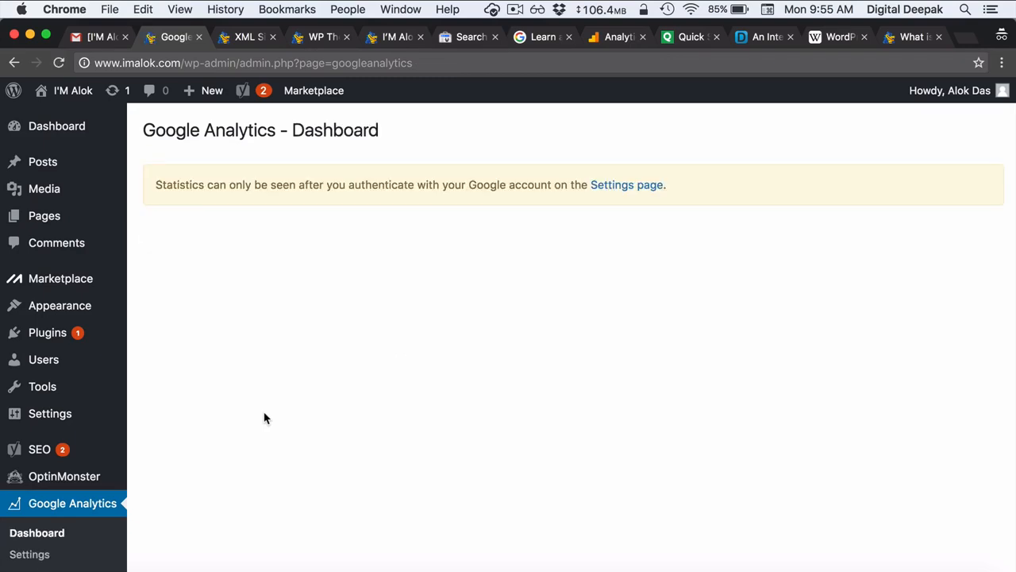
pyautogui.click(619, 185)
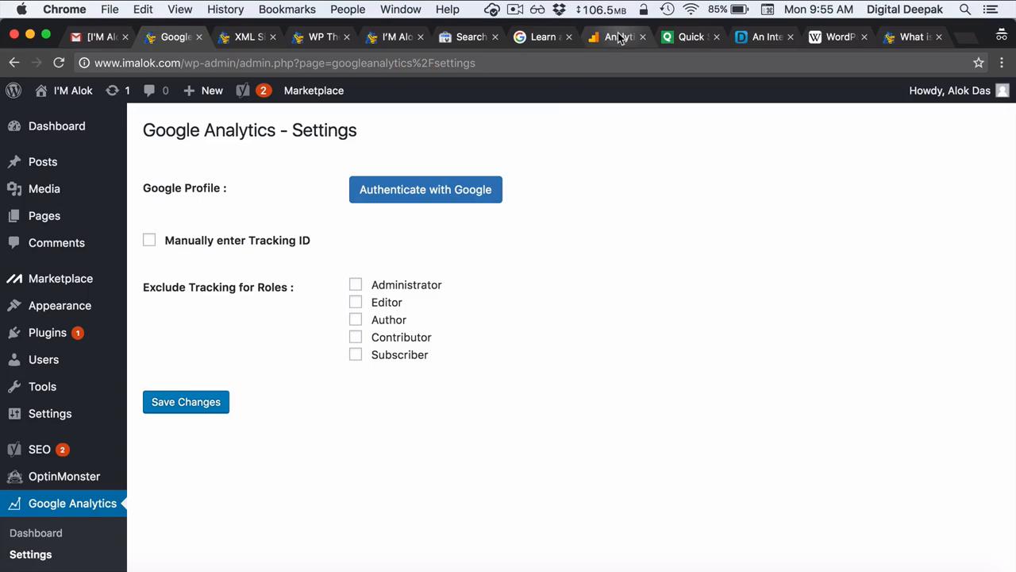
pyautogui.click(438, 188)
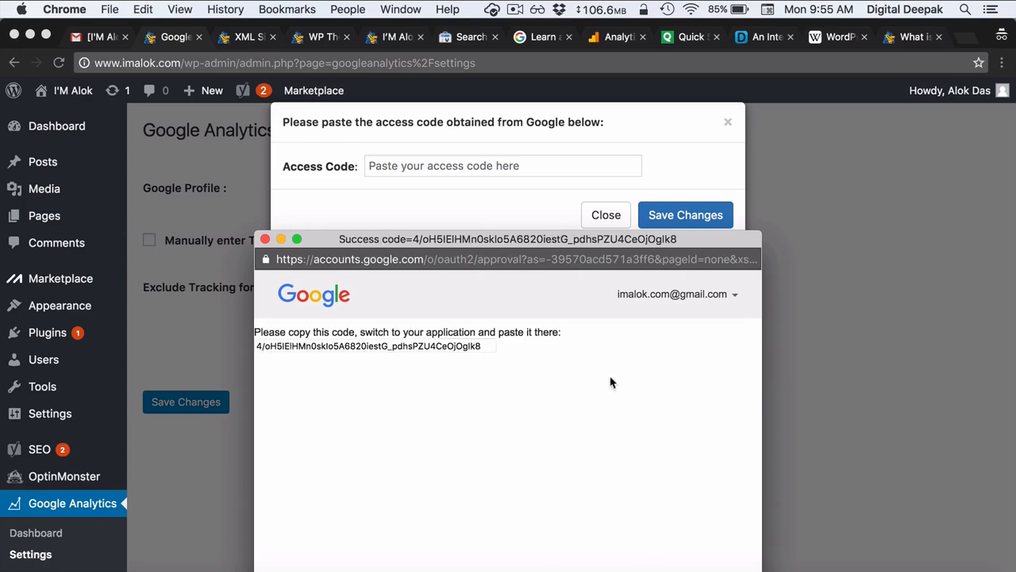
# - Copy Google's access code, close its window, paste the code into the plugin and save
pyautogui.click(448, 350)
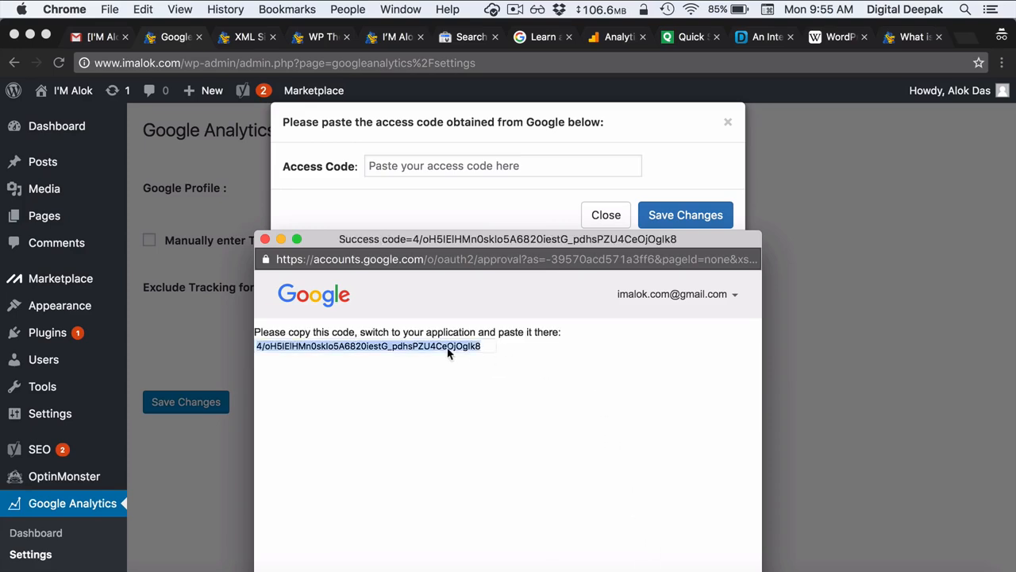
pyautogui.click(264, 239)
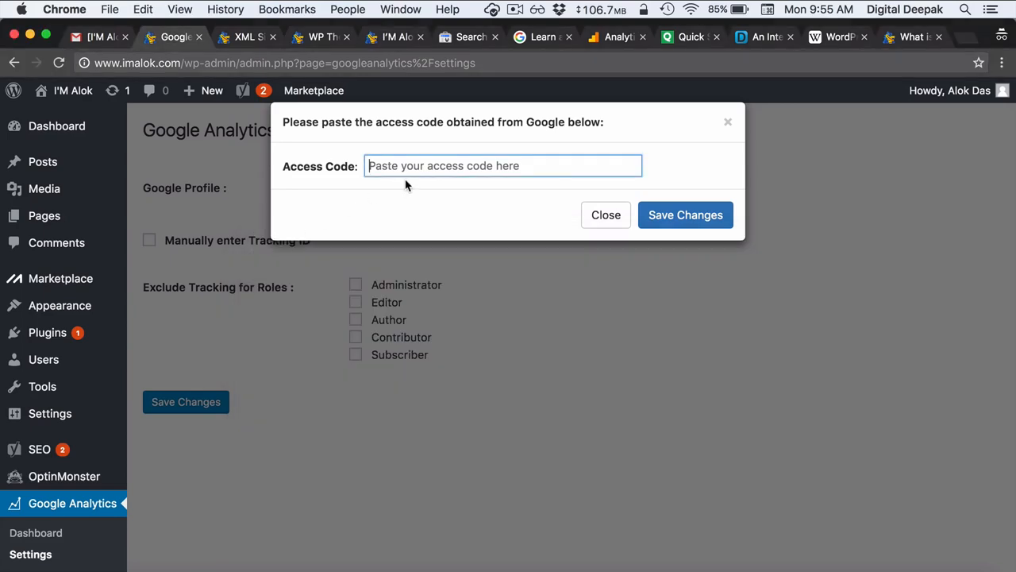
pyautogui.press('super+v')
pyautogui.click(656, 229)
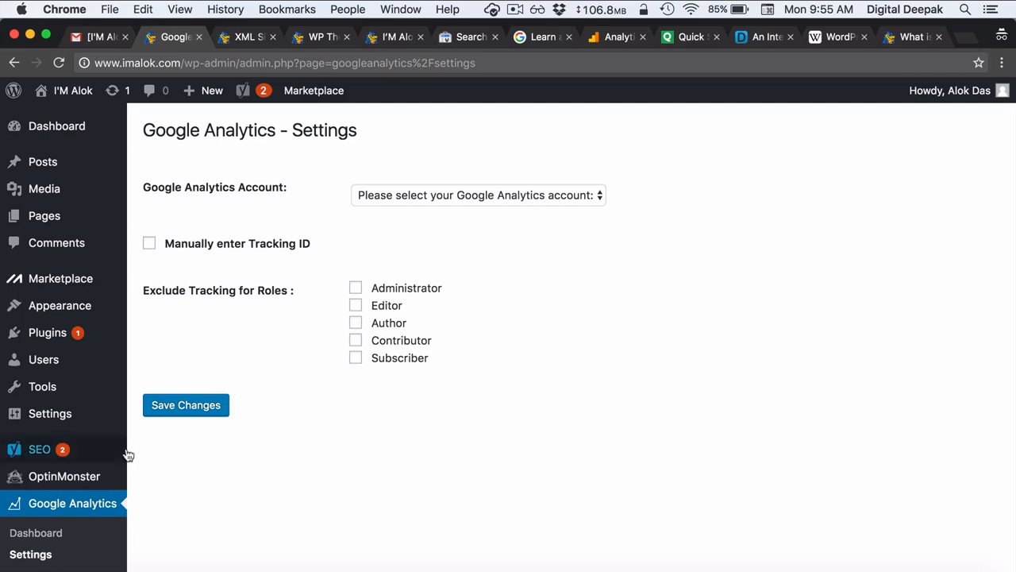
# - Select the imalok.com property as the plugin's Google Analytics account and save
pyautogui.click(73, 537)
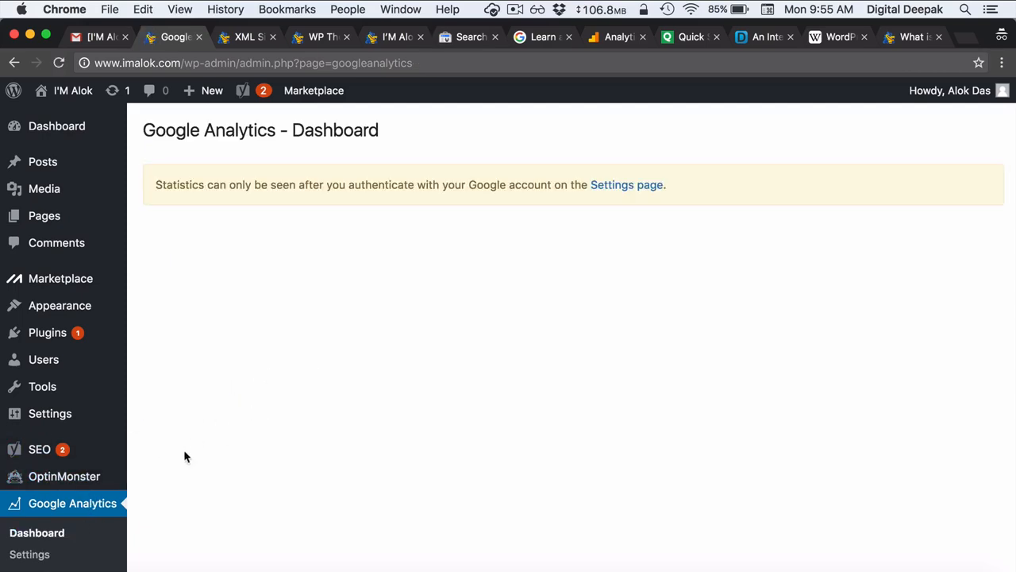
pyautogui.click(70, 555)
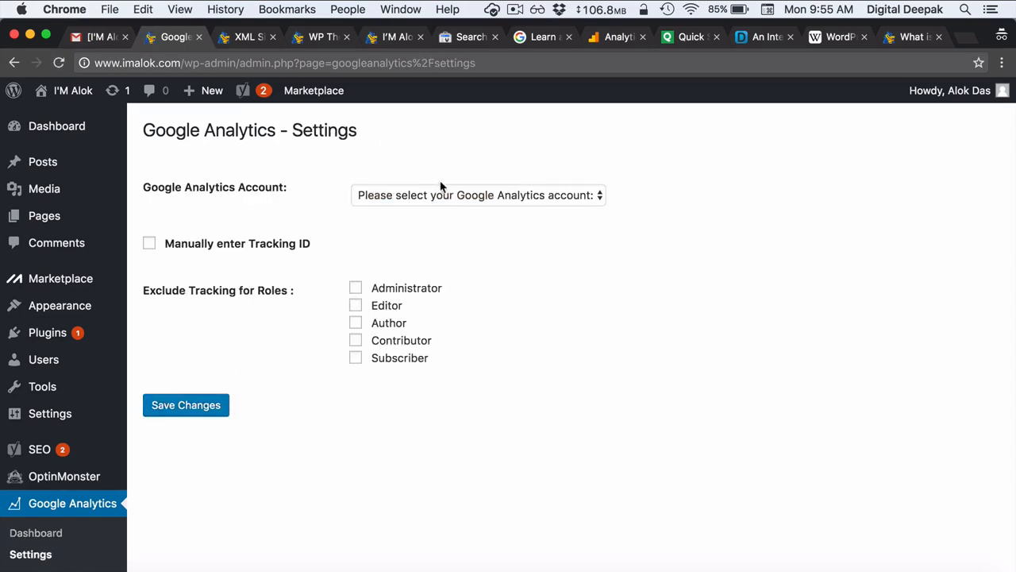
pyautogui.click(410, 204)
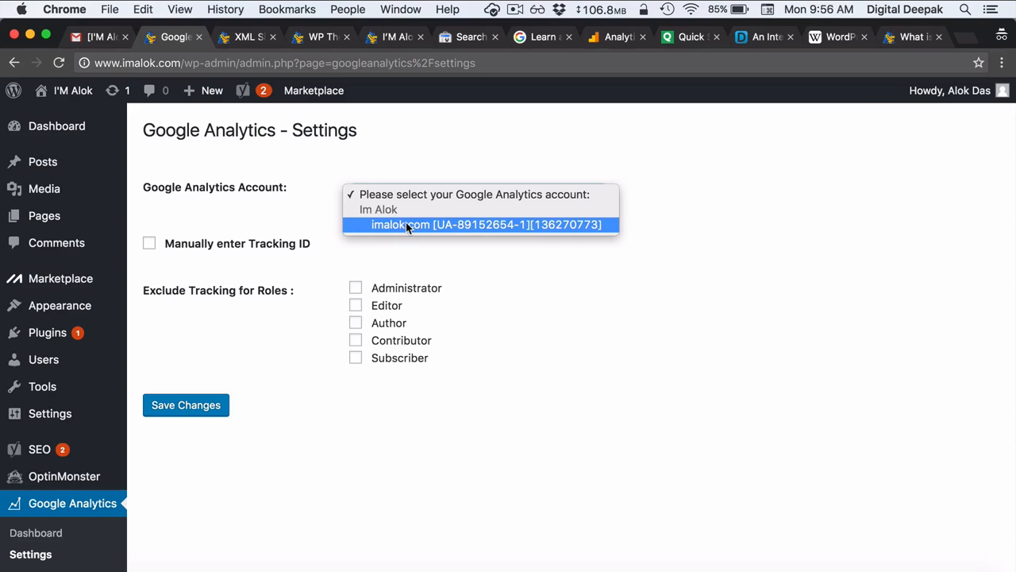
pyautogui.click(405, 224)
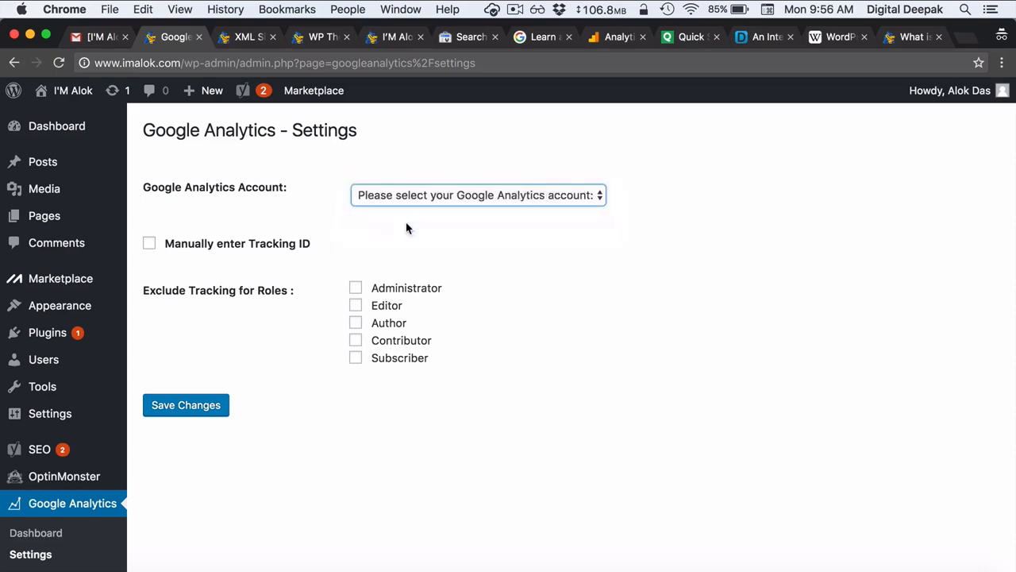
pyautogui.click(217, 410)
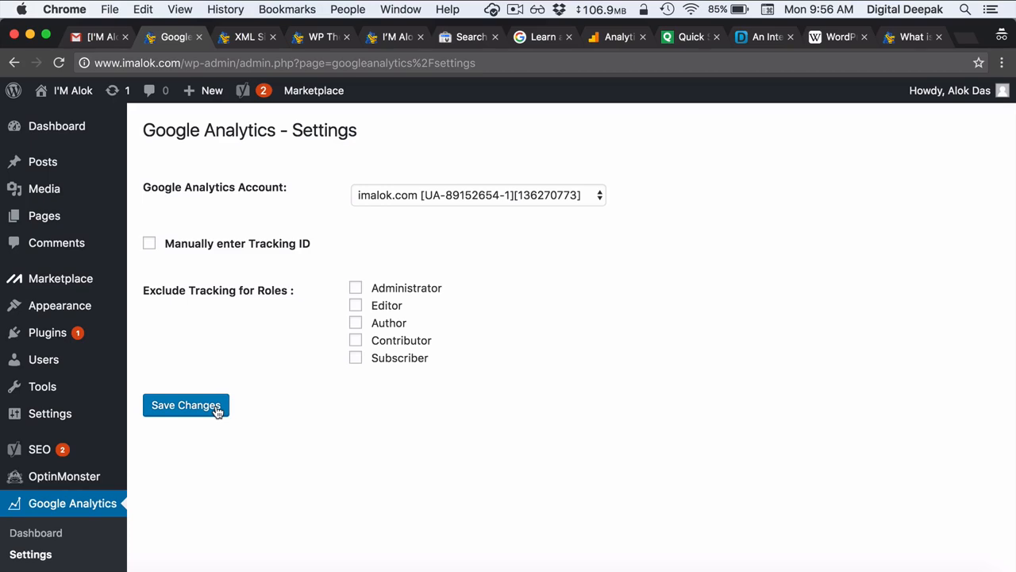
# - Review the plugin dashboard's last-7-day users, pageviews and bounce rate
pyautogui.click(80, 533)
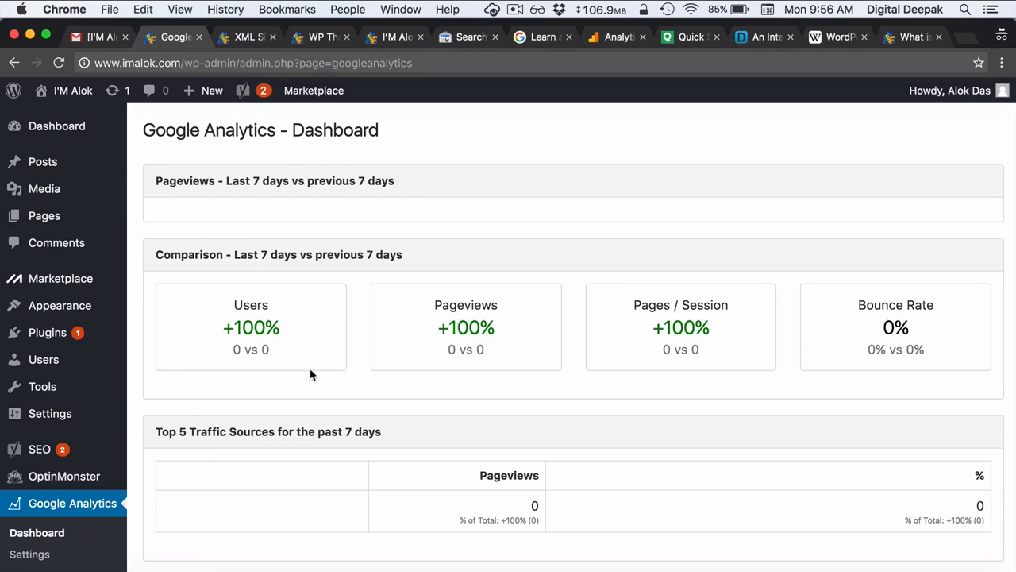
pyautogui.scroll(-2, 357, 421)
pyautogui.scroll(2, 357, 422)
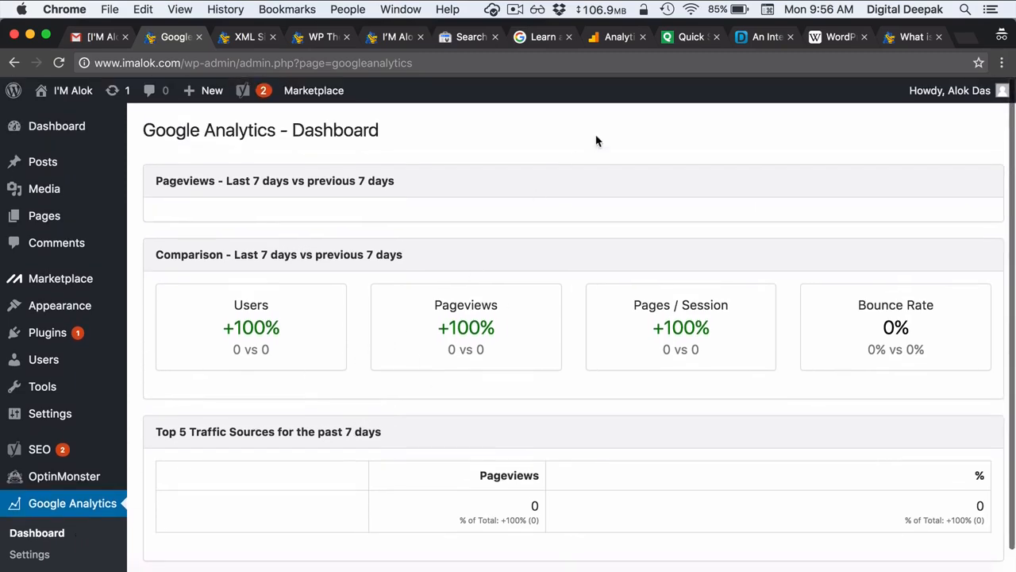
pyautogui.click(613, 40)
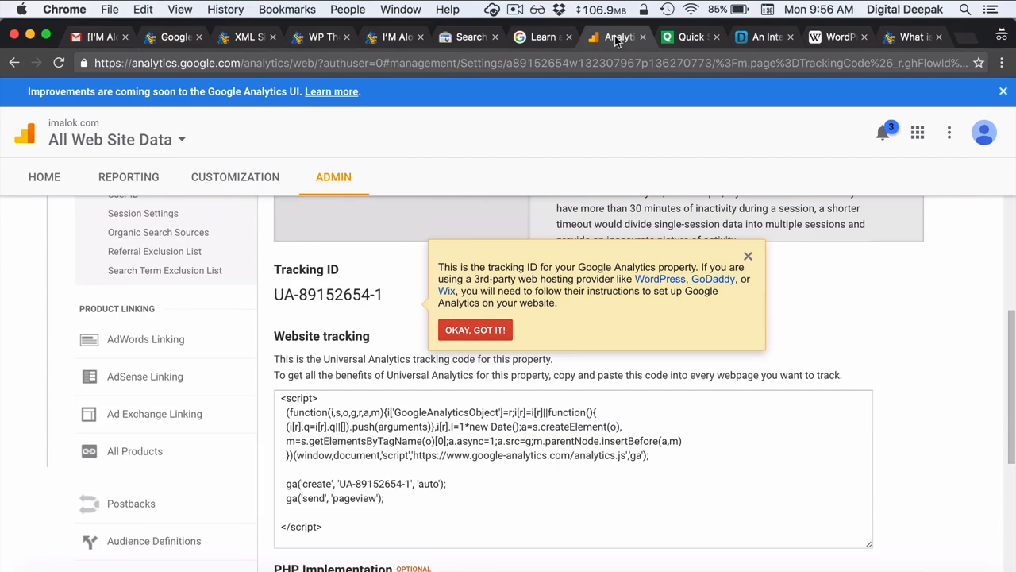
# - Dismiss the tracking ID tip and go to the Analytics accounts home, saving communication preferences
pyautogui.click(475, 331)
pyautogui.scroll(-4, 492, 334)
pyautogui.scroll(8, 491, 334)
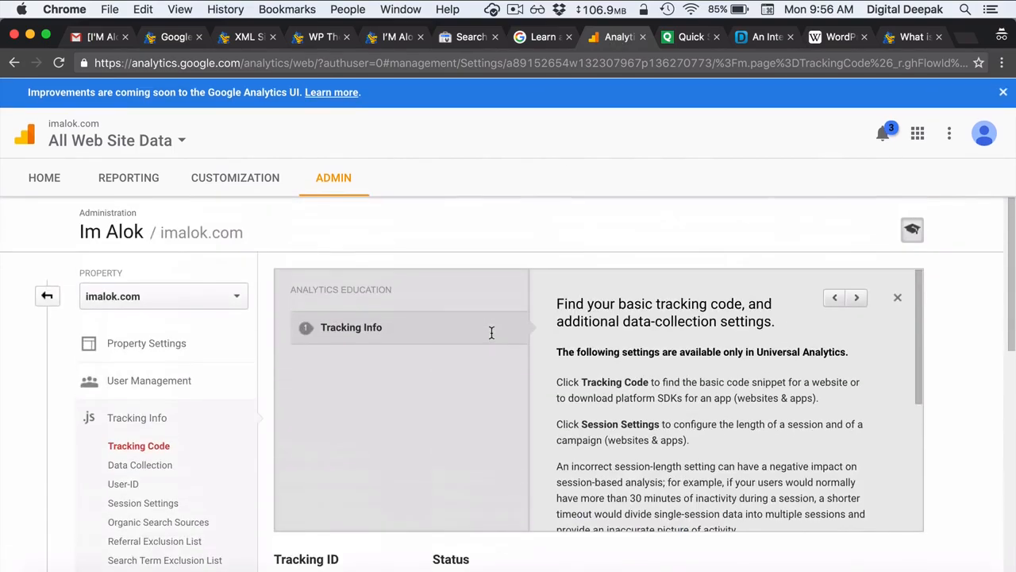
pyautogui.click(48, 180)
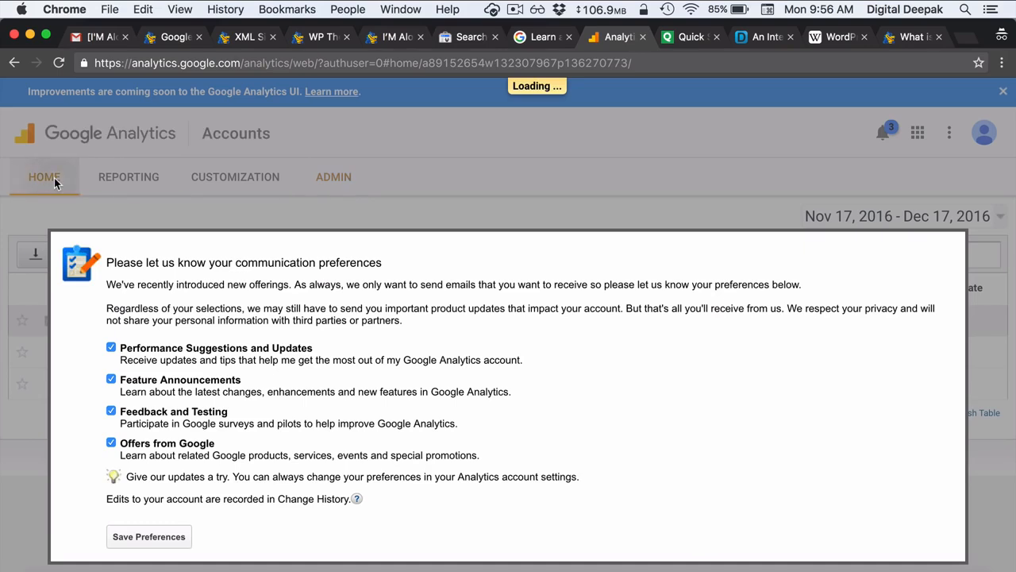
pyautogui.click(141, 535)
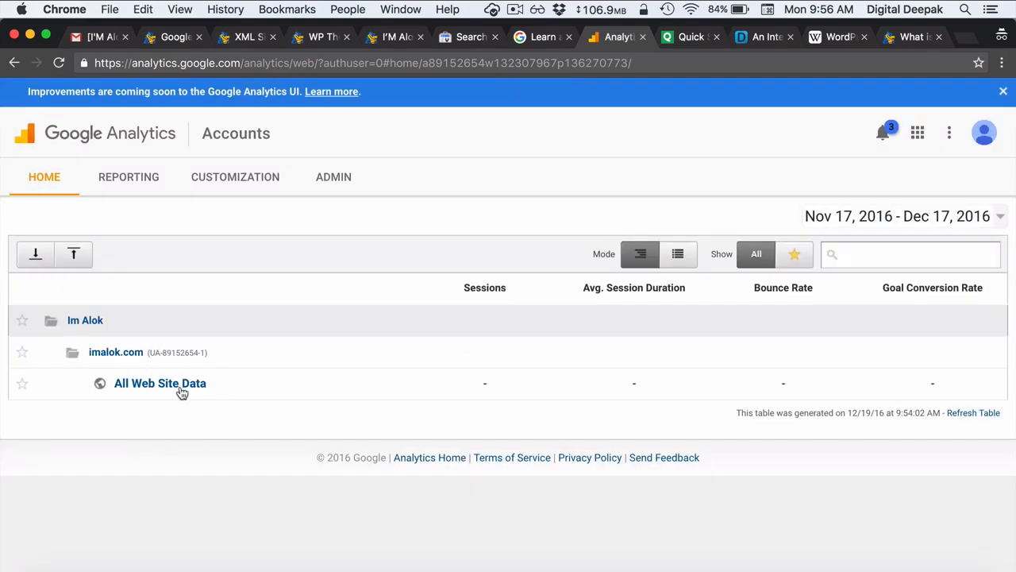
pyautogui.moveTo(132, 62); pyautogui.dragTo(310, 63)
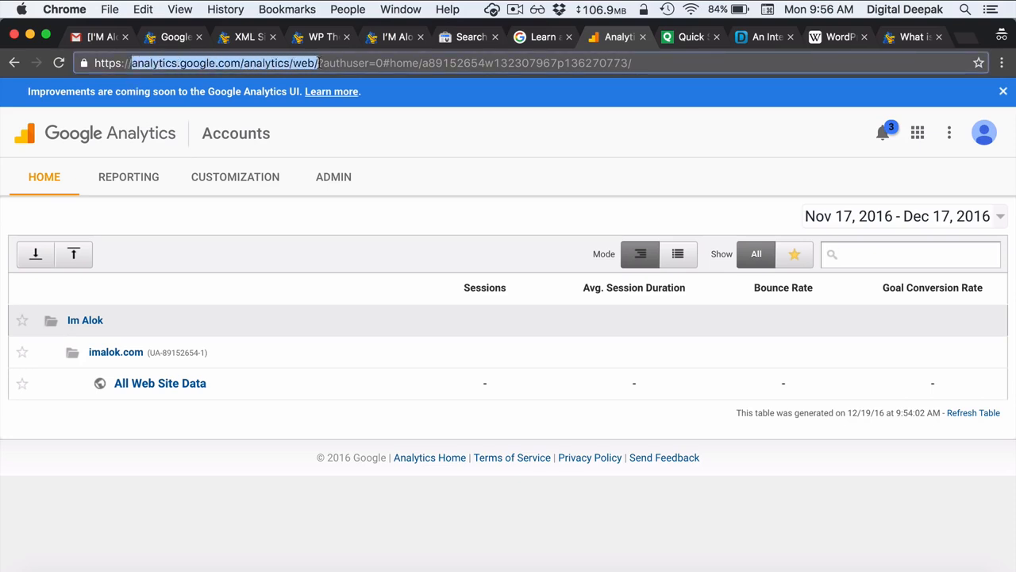
pyautogui.click(231, 302)
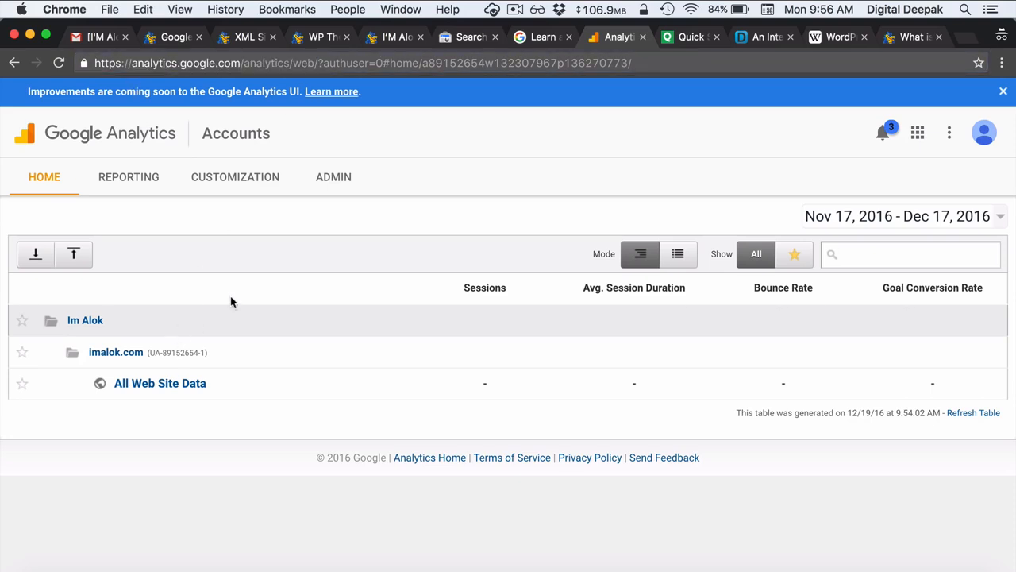
# - Open imalok.com's All Web Site Data report, closing the education panel and internal error
pyautogui.click(198, 386)
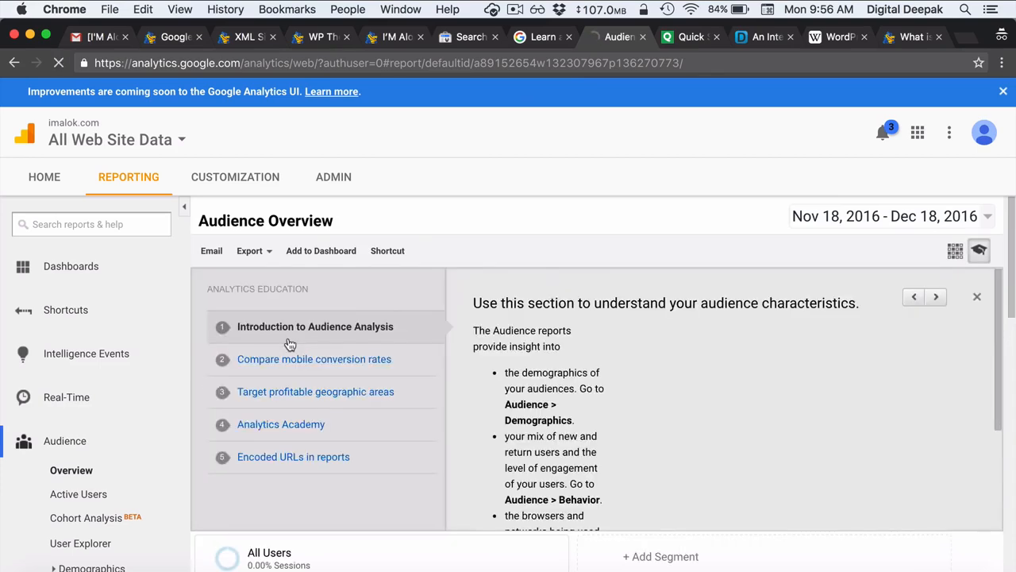
pyautogui.click(975, 297)
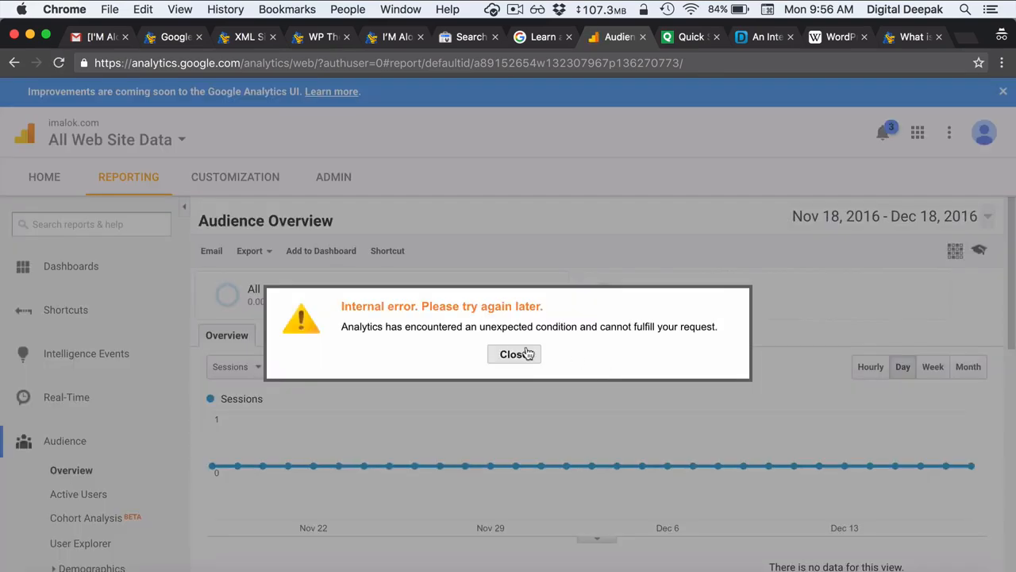
pyautogui.click(517, 354)
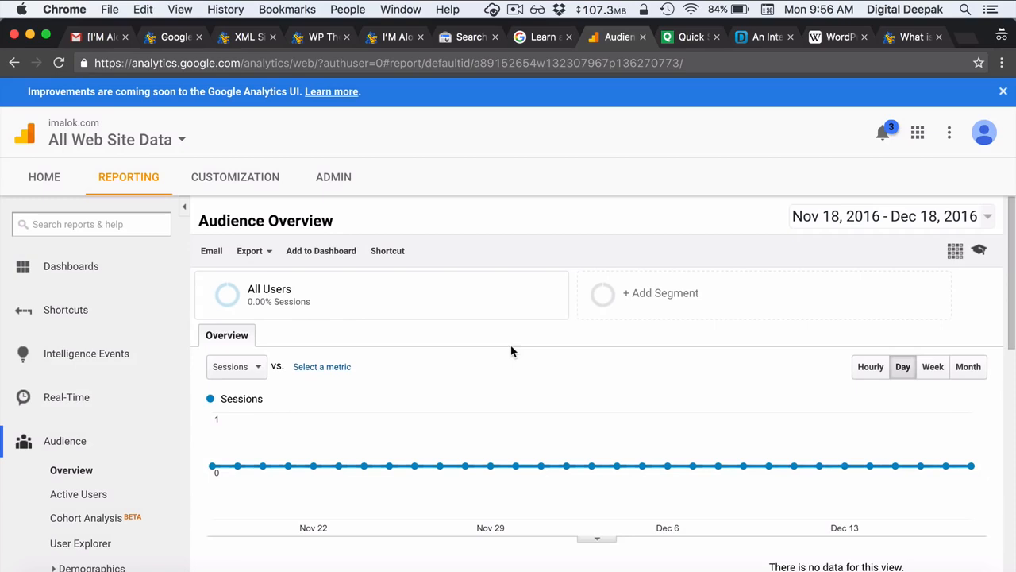
pyautogui.scroll(-1, 511, 351)
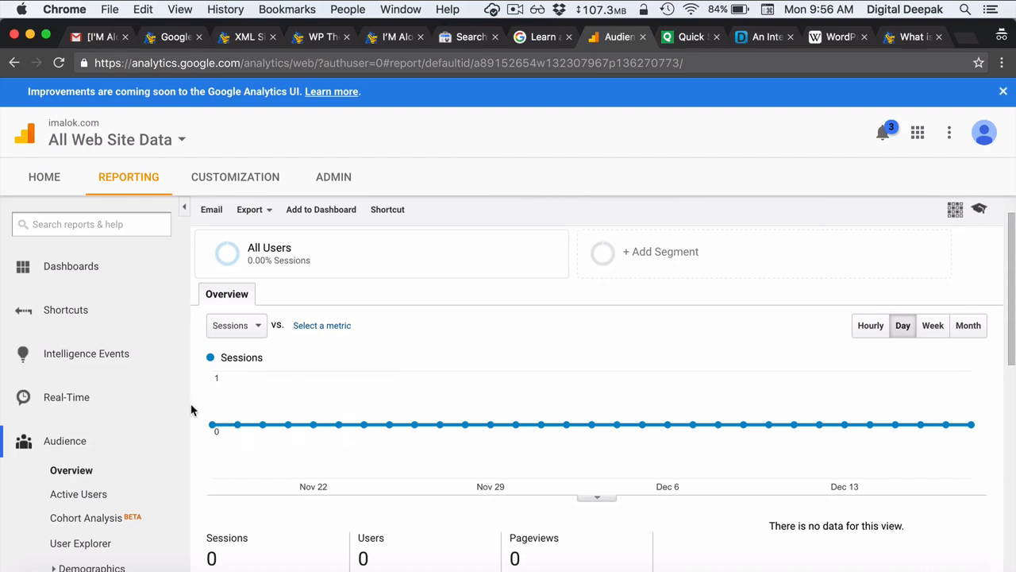
pyautogui.click(94, 407)
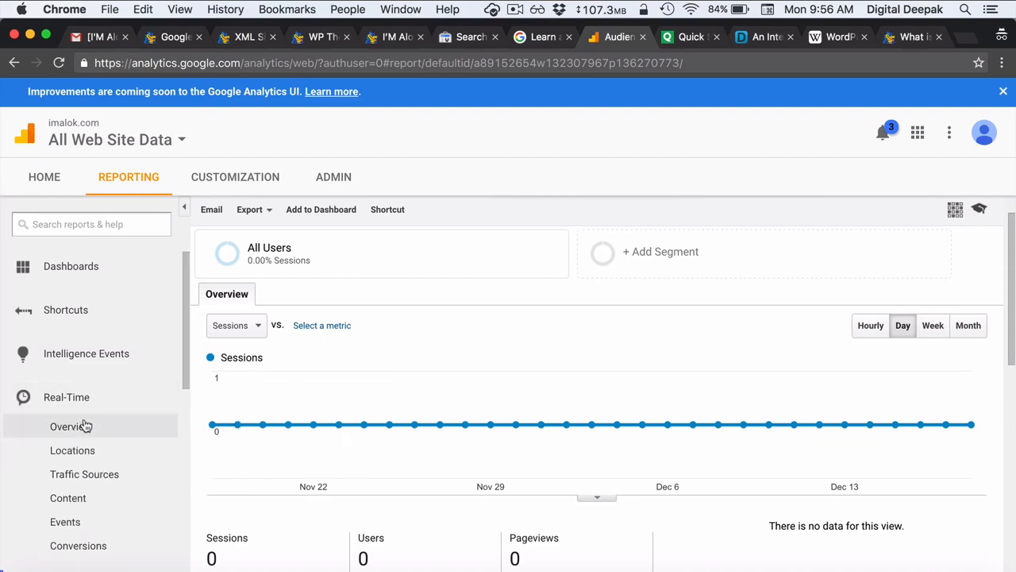
# - Open the Real-Time overview and visit the site in a private tab to register active users
pyautogui.click(87, 425)
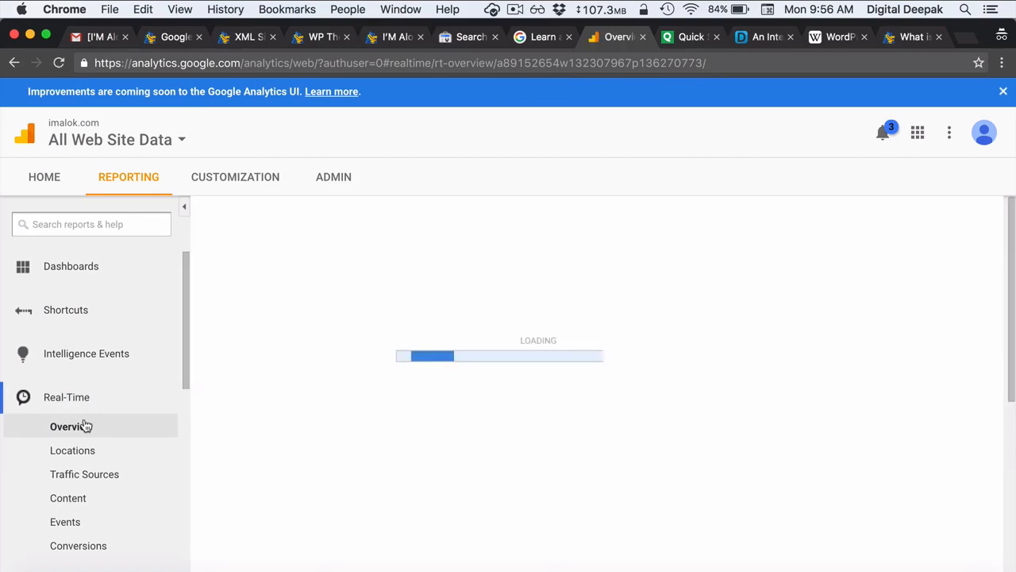
pyautogui.scroll(-1, 212, 395)
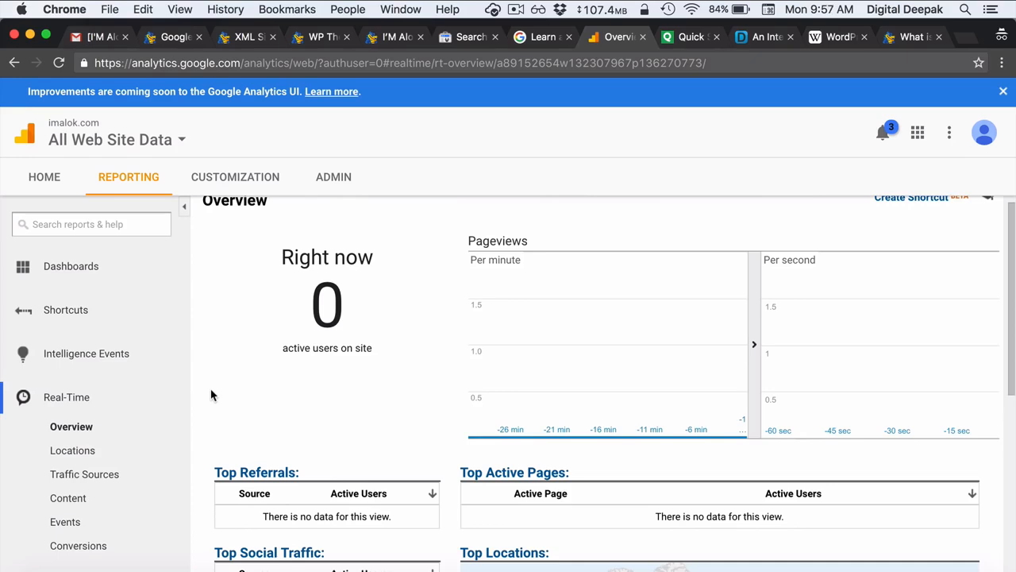
pyautogui.scroll(1, 211, 394)
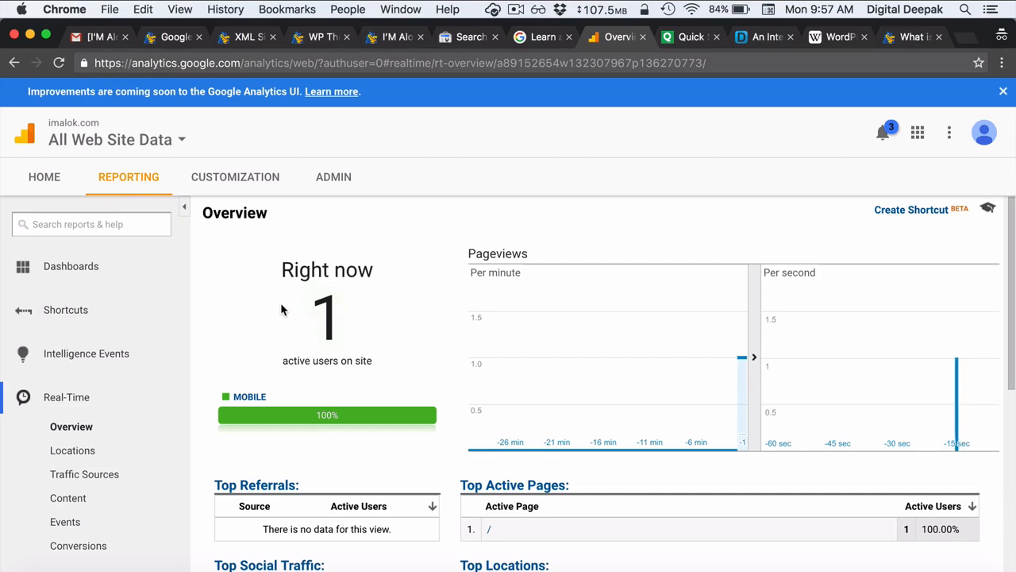
pyautogui.scroll(-2, 367, 320)
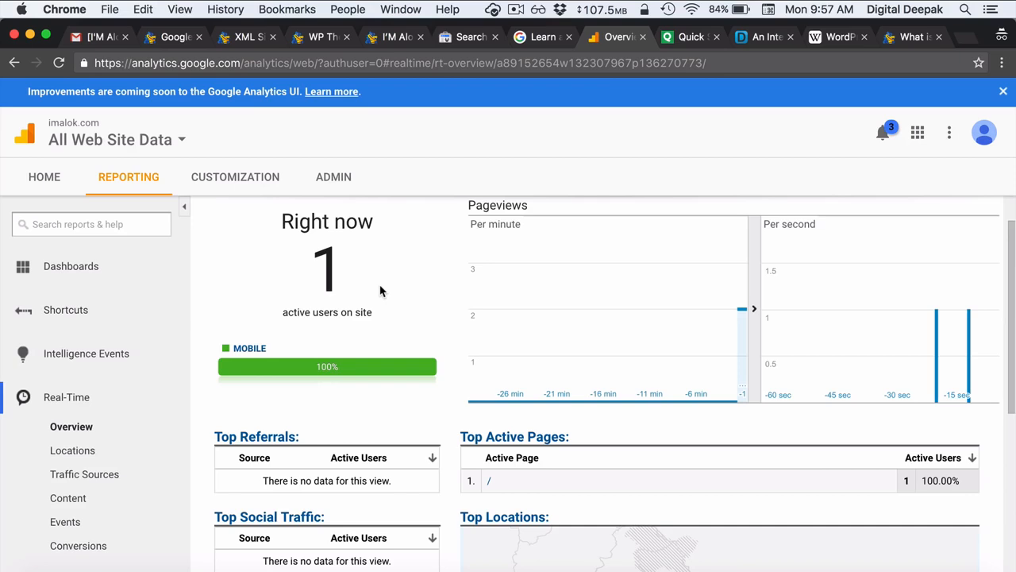
pyautogui.scroll(-5, 381, 291)
pyautogui.scroll(-1, 381, 291)
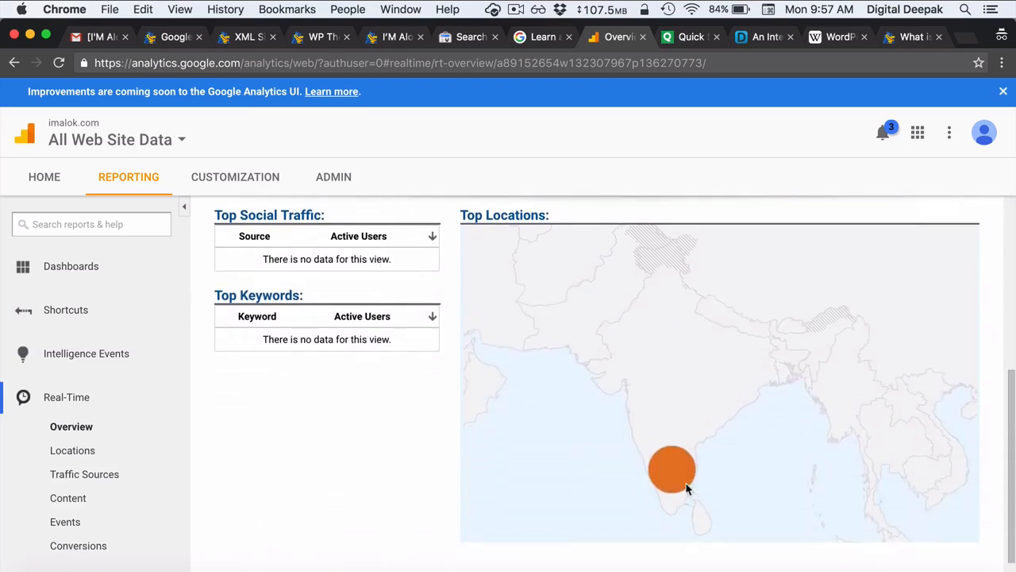
pyautogui.scroll(-2, 399, 458)
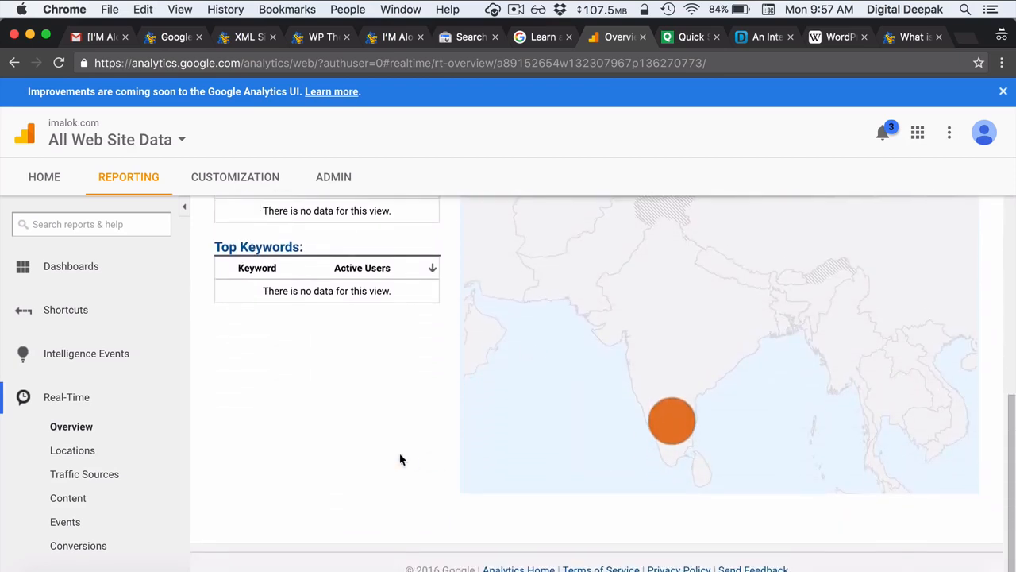
pyautogui.scroll(7, 399, 458)
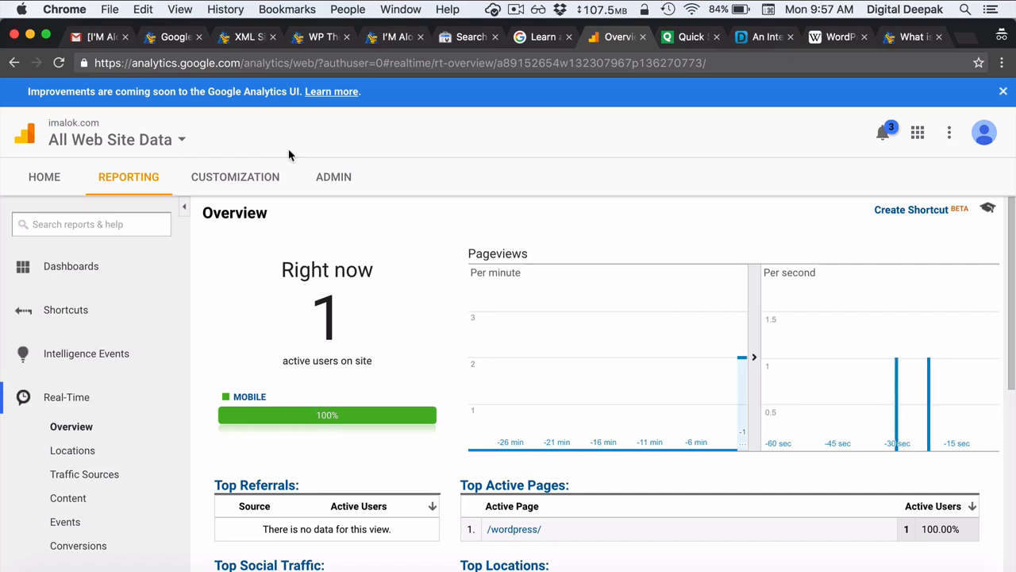
pyautogui.click(961, 38)
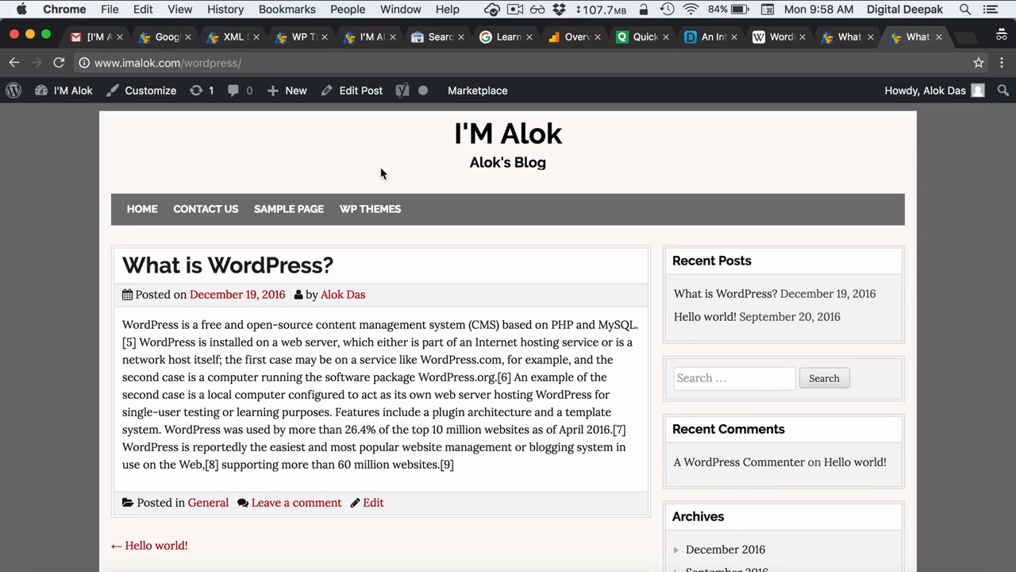
pyautogui.click(563, 42)
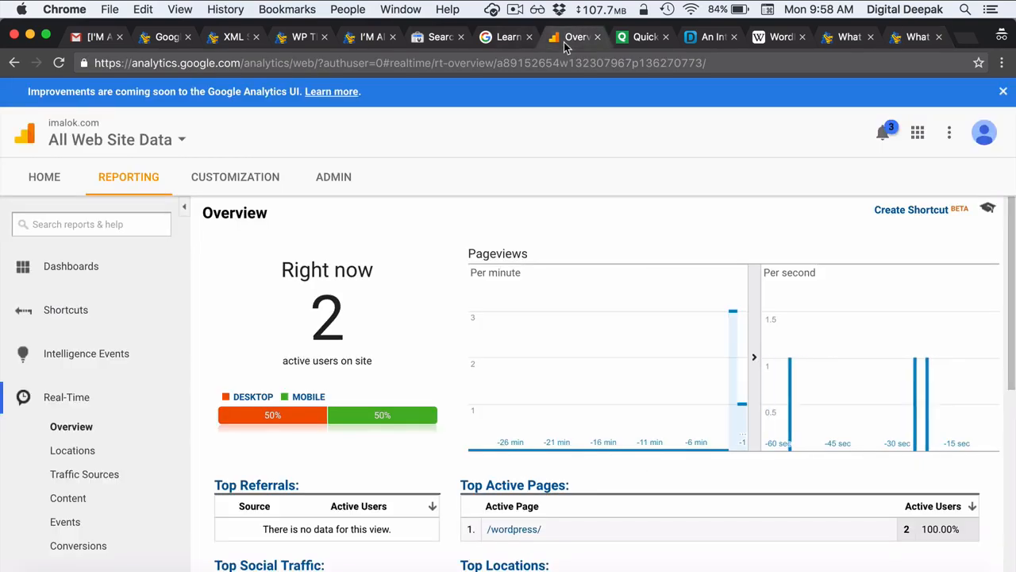
pyautogui.doubleClick(319, 322)
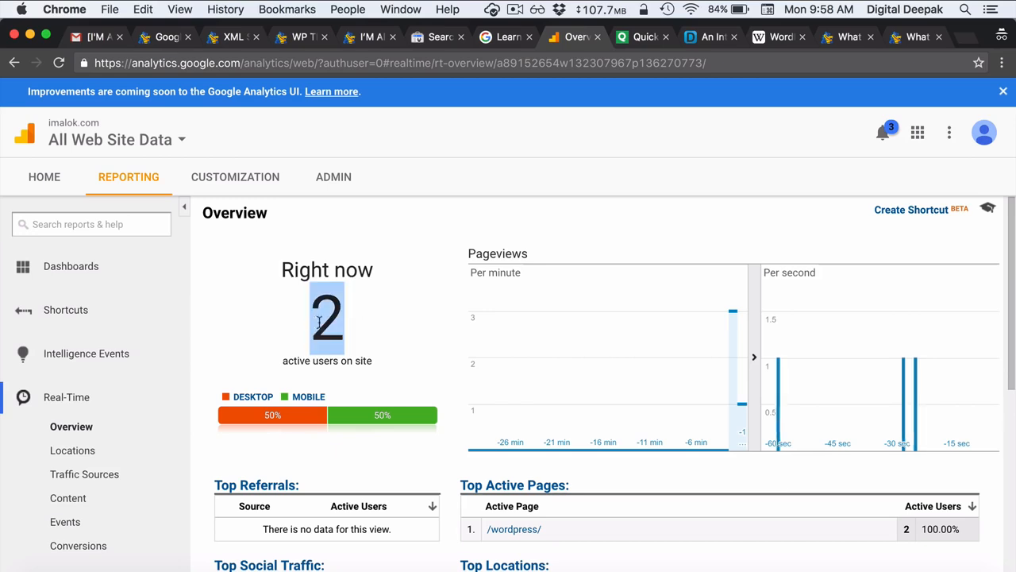
pyautogui.click(374, 328)
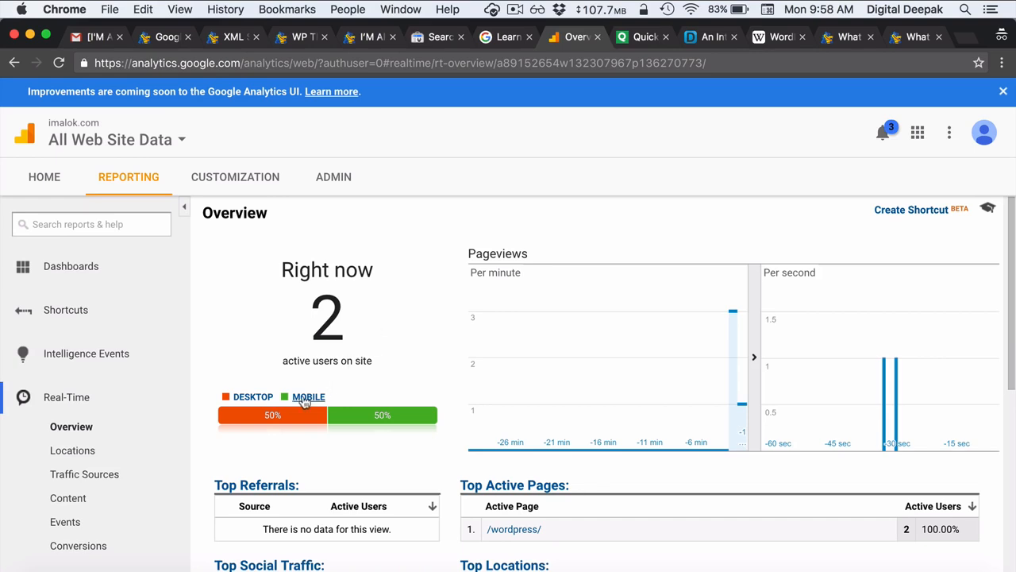
# - Filter the Real-Time report to desktop devices, showing 1 active user on /wordpress/
pyautogui.scroll(-5, 339, 435)
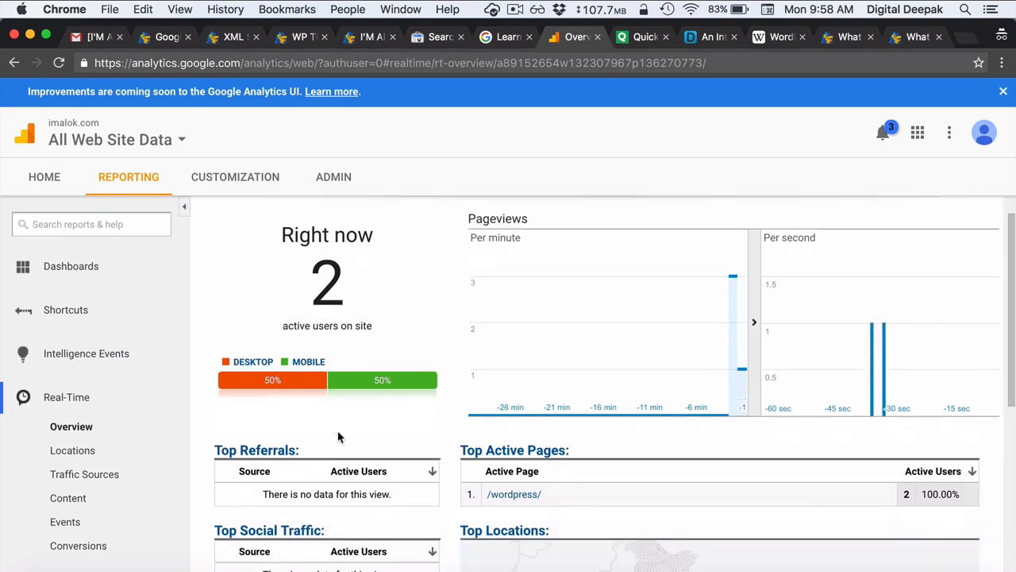
pyautogui.moveTo(672, 430)
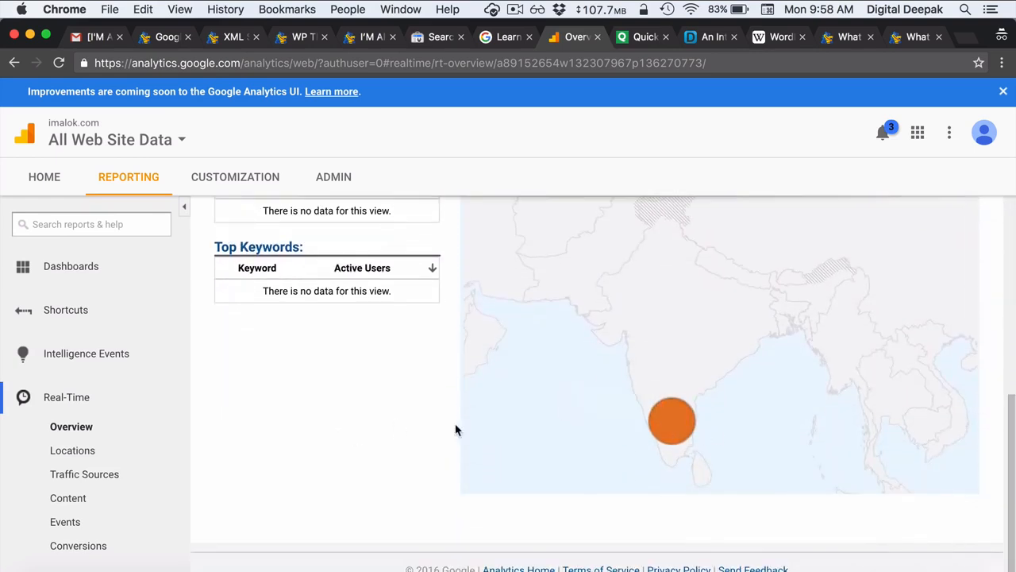
pyautogui.scroll(8, 457, 429)
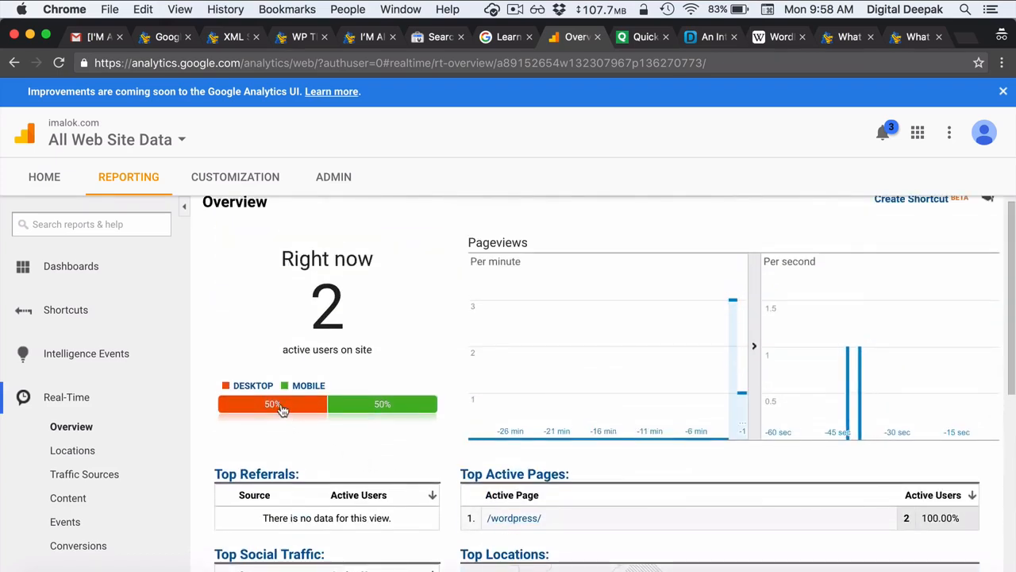
pyautogui.click(253, 397)
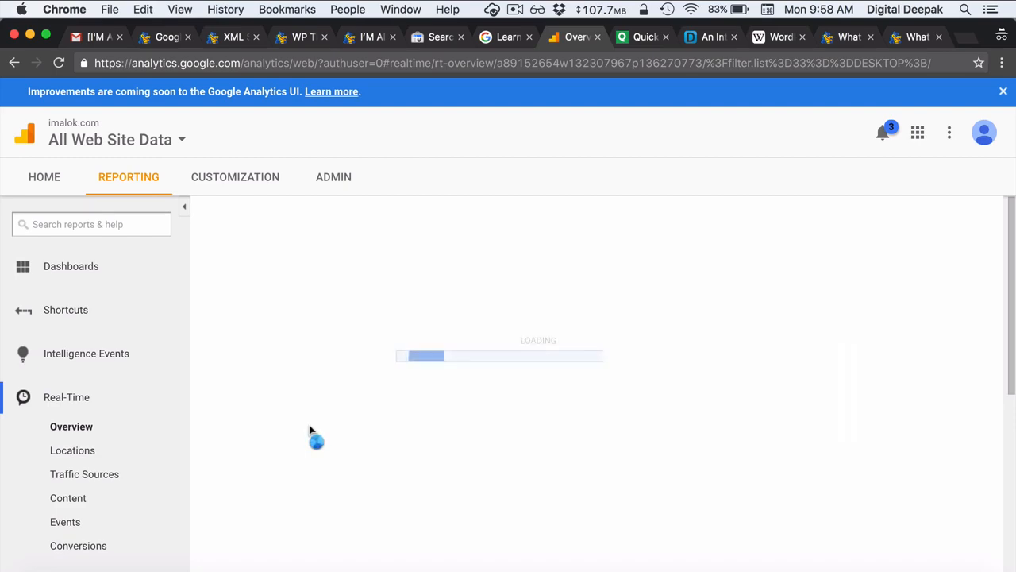
pyautogui.scroll(-3, 310, 431)
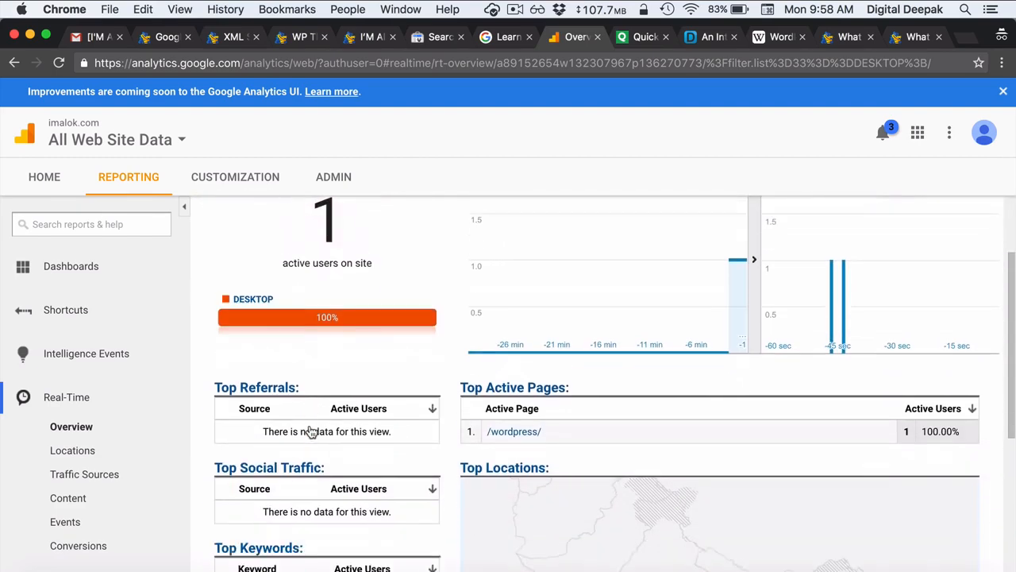
pyautogui.scroll(-5, 309, 431)
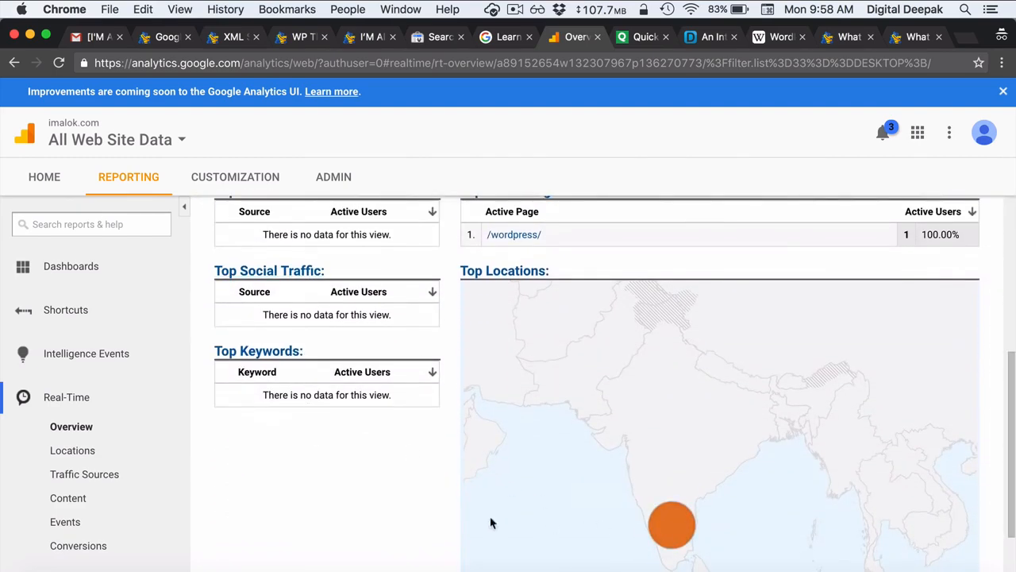
pyautogui.scroll(8, 363, 511)
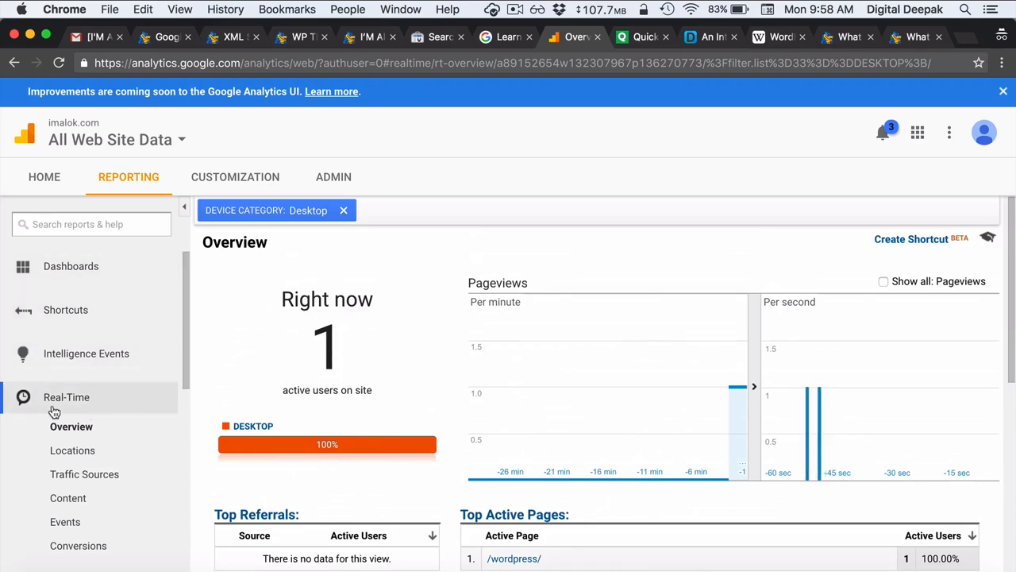
pyautogui.scroll(-12, 52, 411)
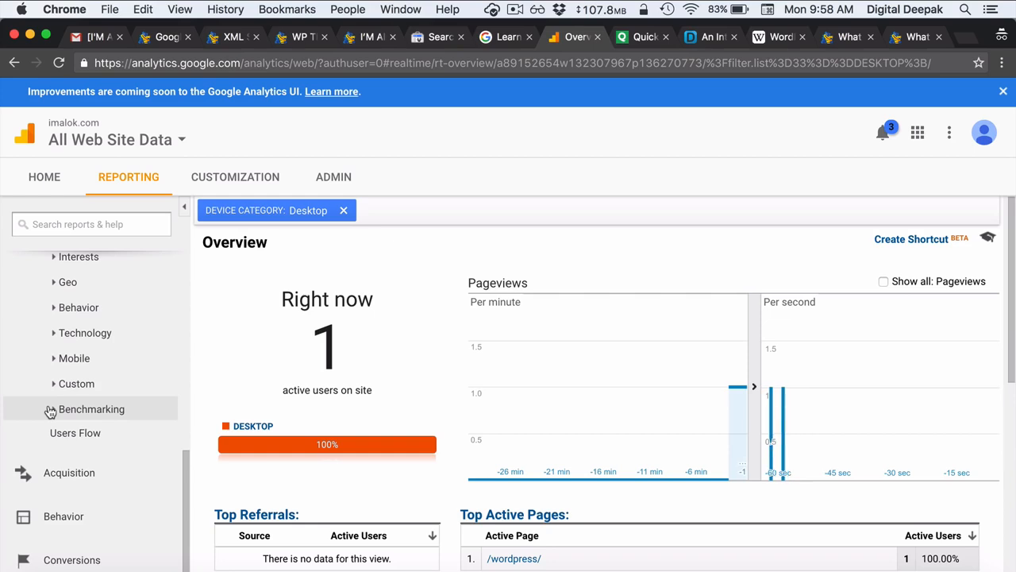
# - Tick off the 'Sign up Google analytics' task in Gmail and return to the WordPress tab
pyautogui.click(93, 37)
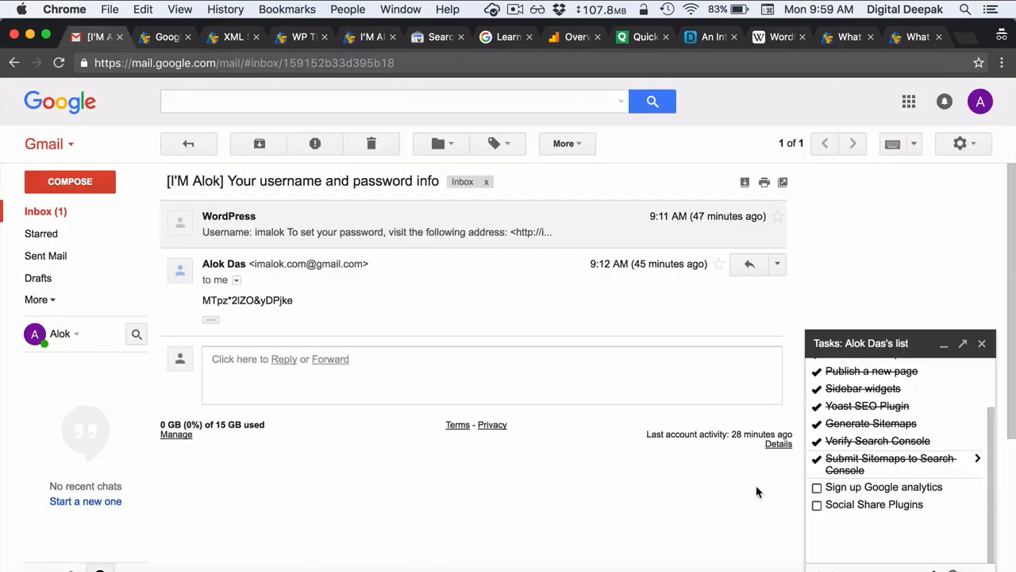
pyautogui.click(817, 488)
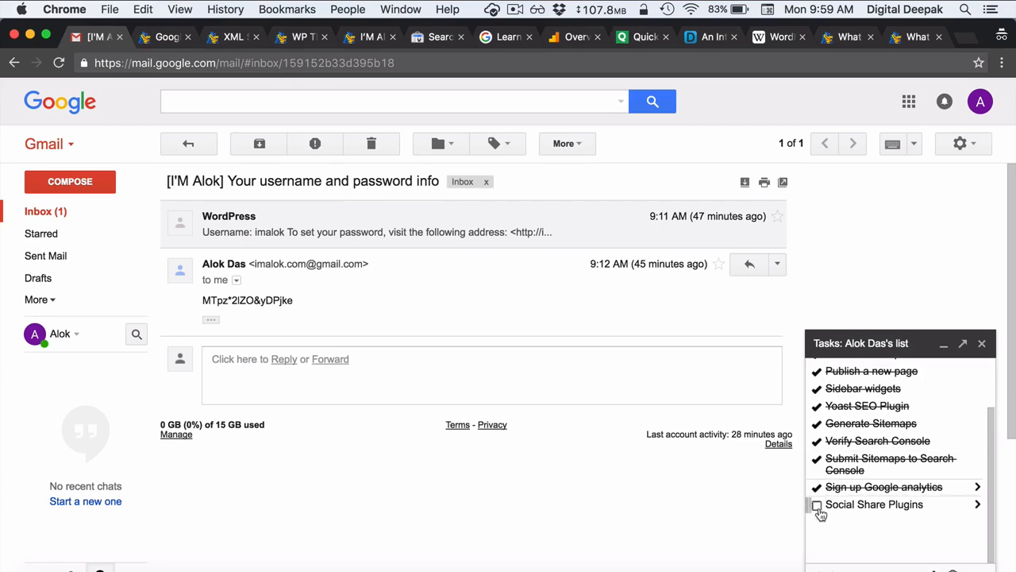
pyautogui.click(297, 44)
pyautogui.click(238, 37)
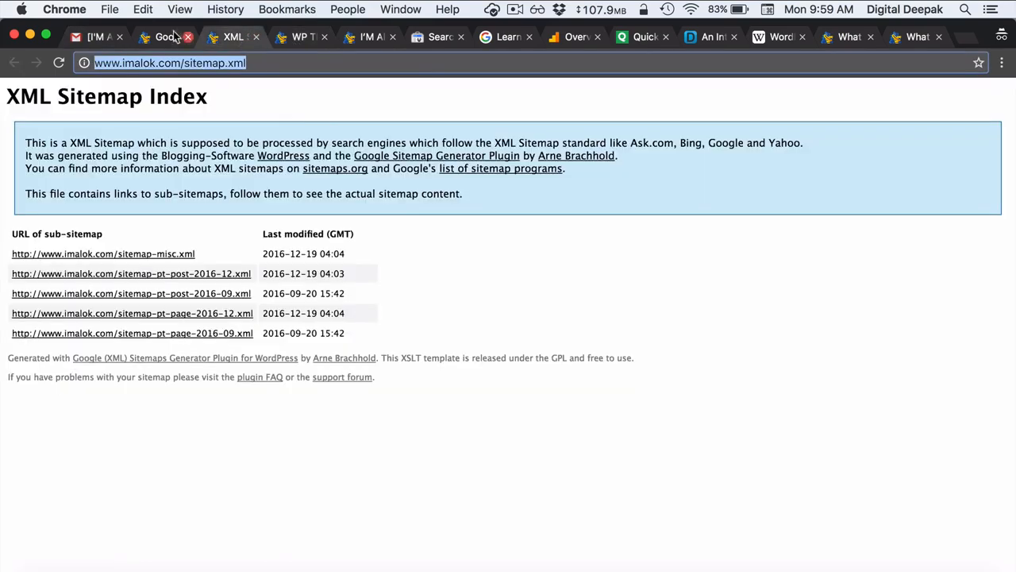
pyautogui.click(165, 37)
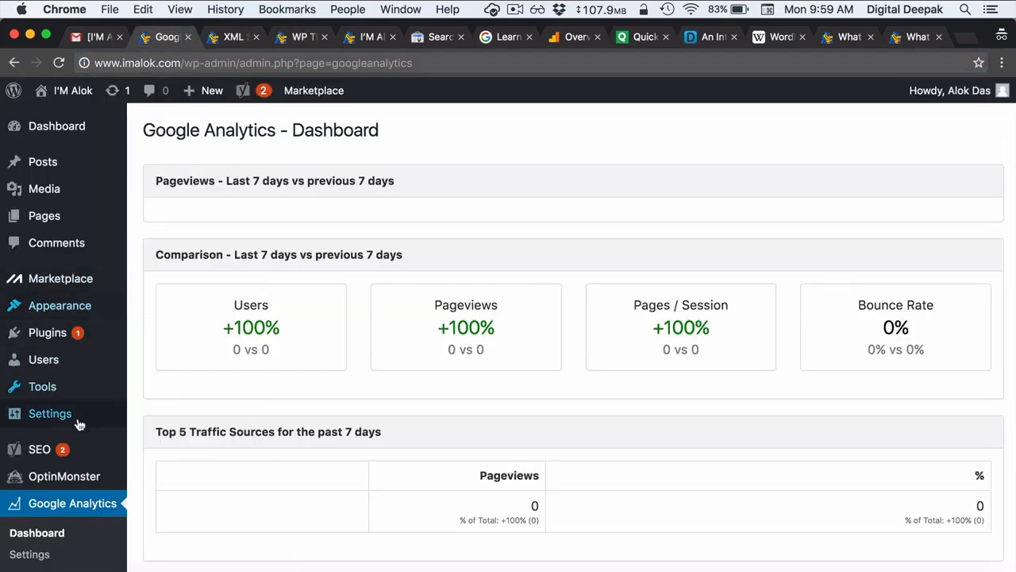
# - Search the plugin directory for social share, then install and activate AccessPress Social Share
pyautogui.moveTo(88, 333)
pyautogui.click(143, 355)
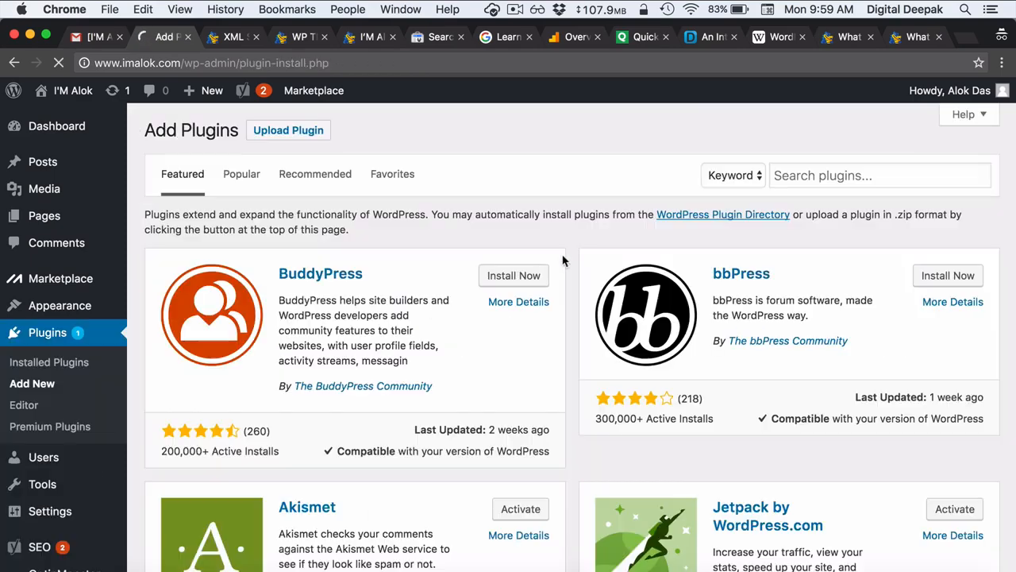
pyautogui.click(838, 175)
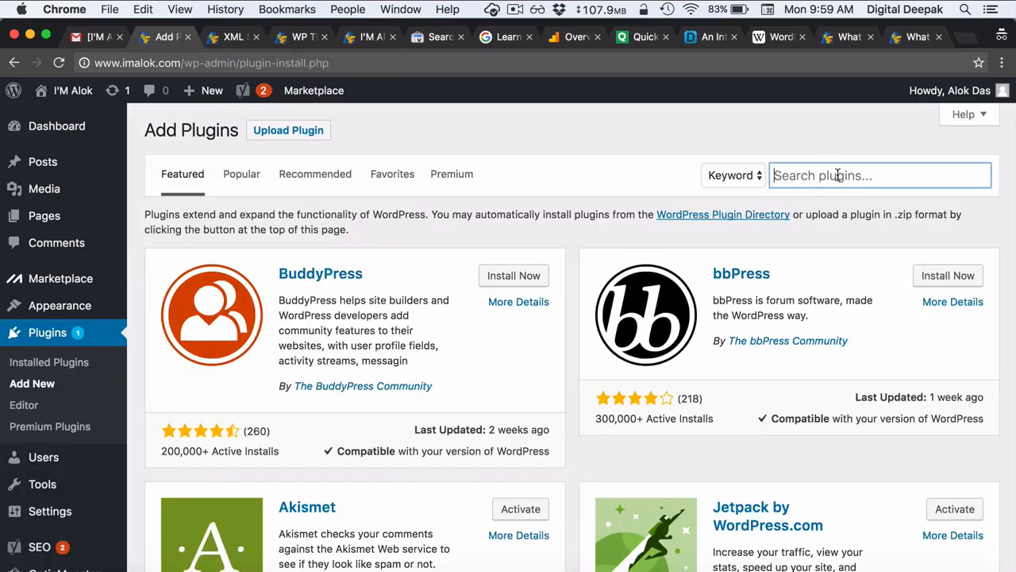
pyautogui.write('social share')
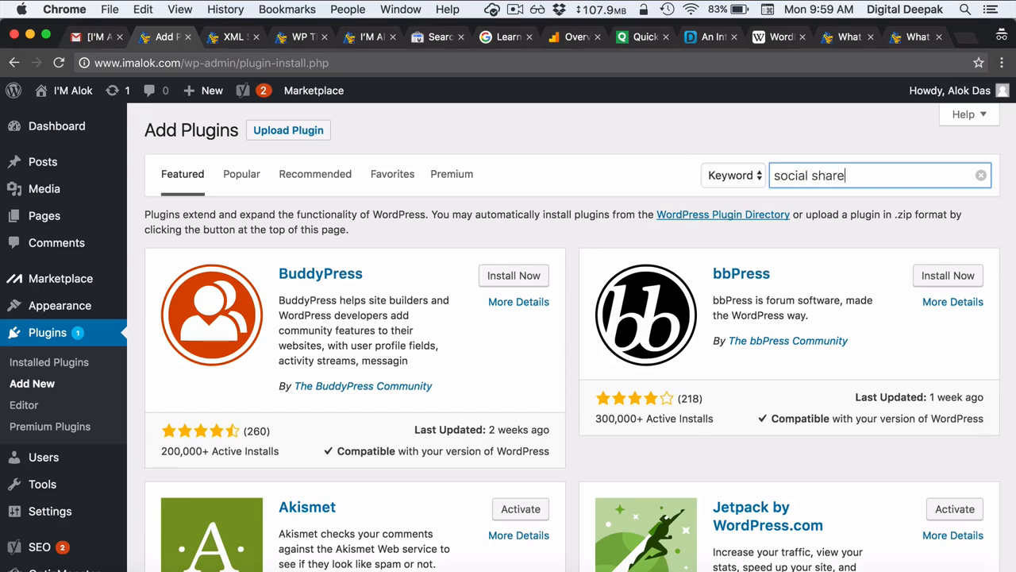
pyautogui.press('Return')
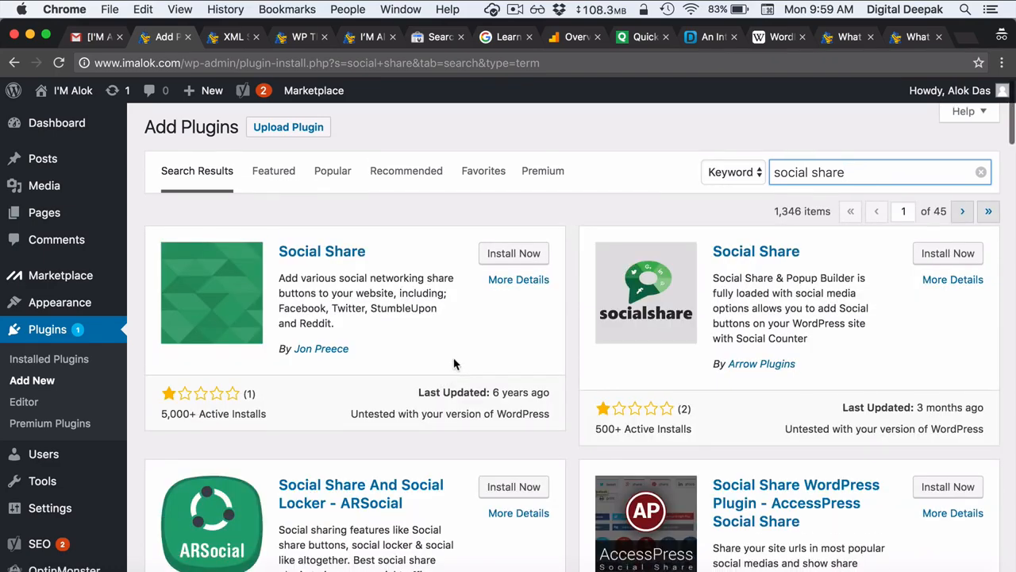
pyautogui.scroll(-3, 454, 364)
pyautogui.scroll(-3, 454, 364)
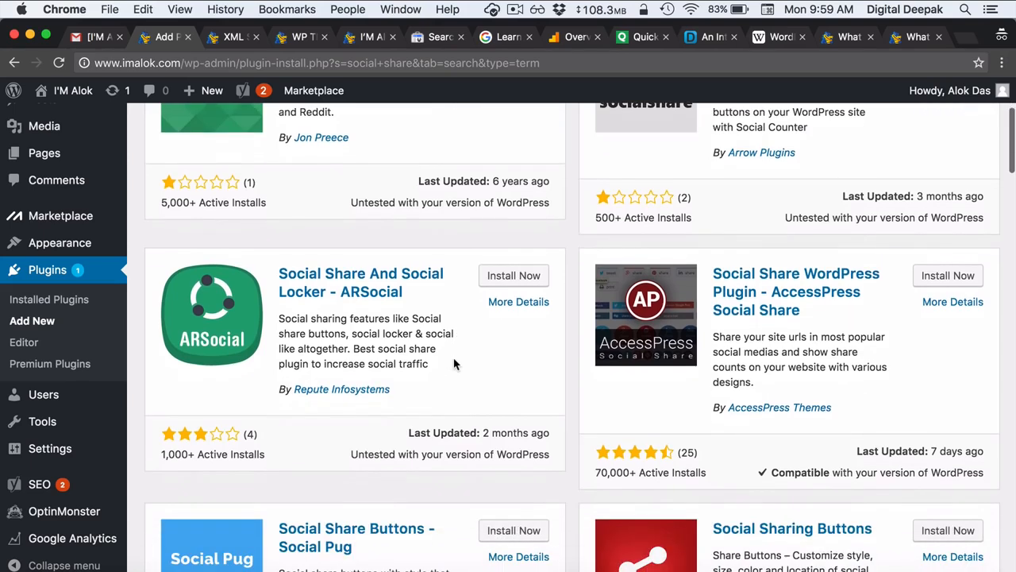
pyautogui.click(946, 277)
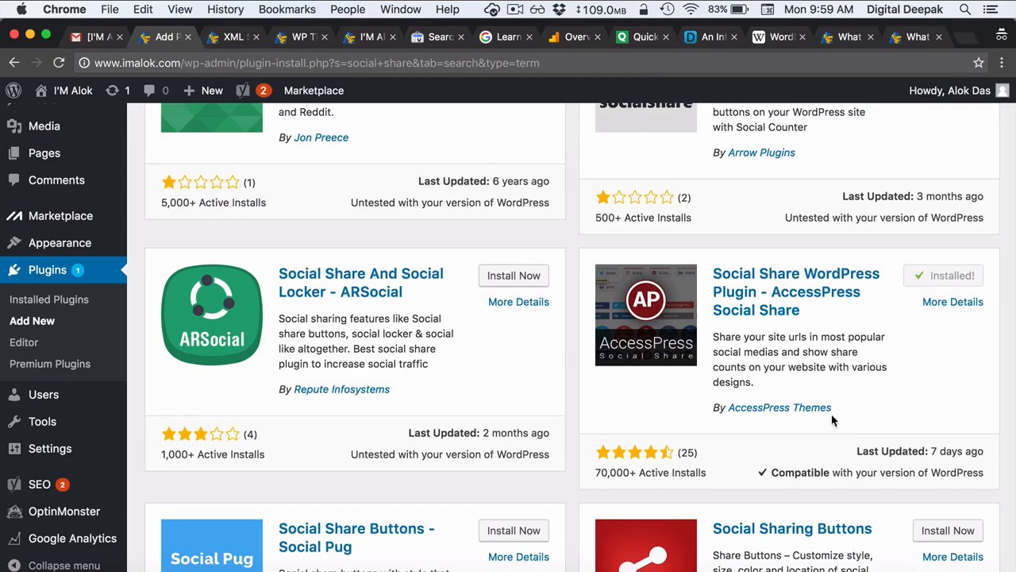
pyautogui.click(959, 278)
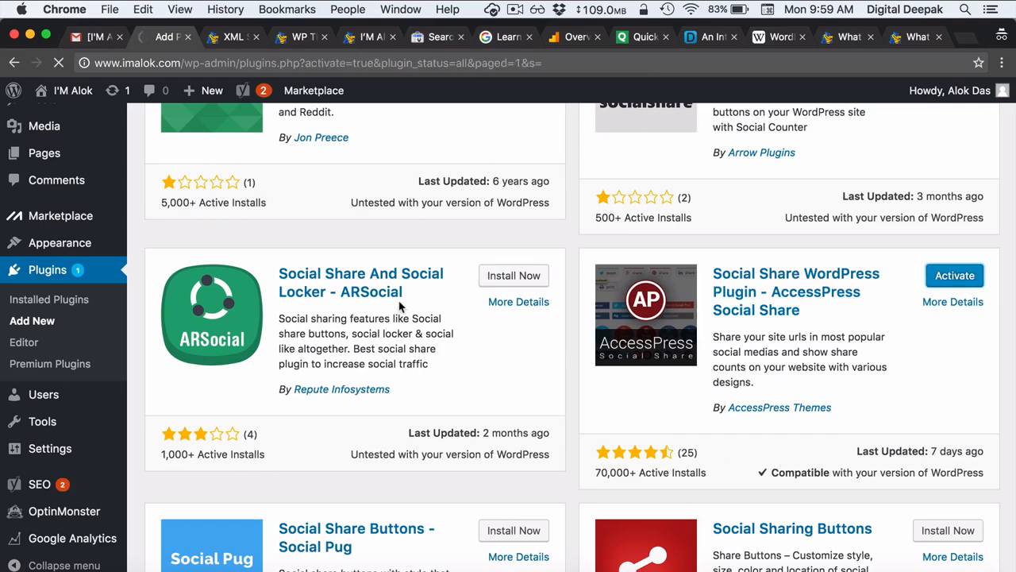
pyautogui.scroll(-5, 132, 355)
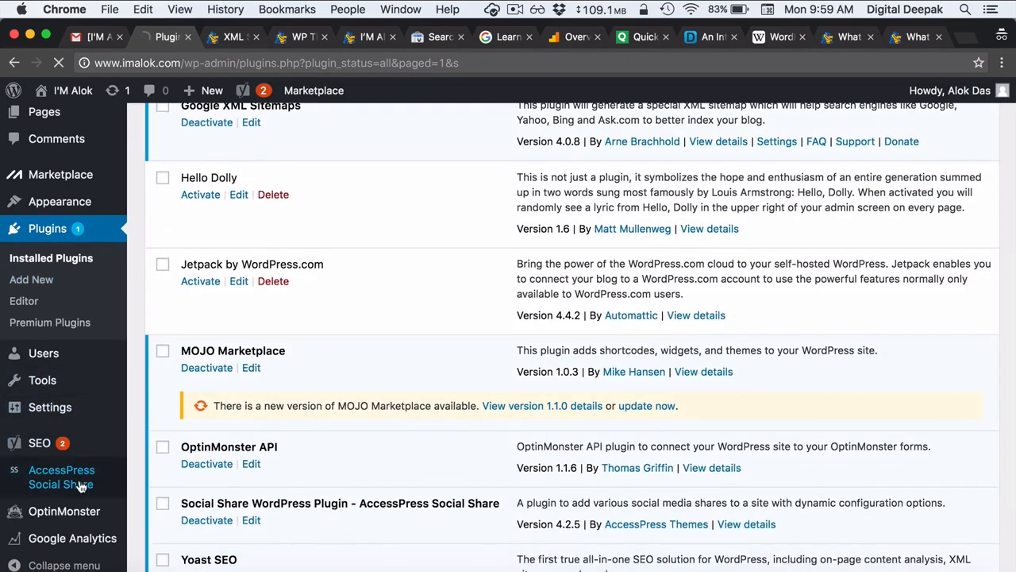
# - Open AccessPress Social Share settings and enable the Share Options
pyautogui.click(80, 484)
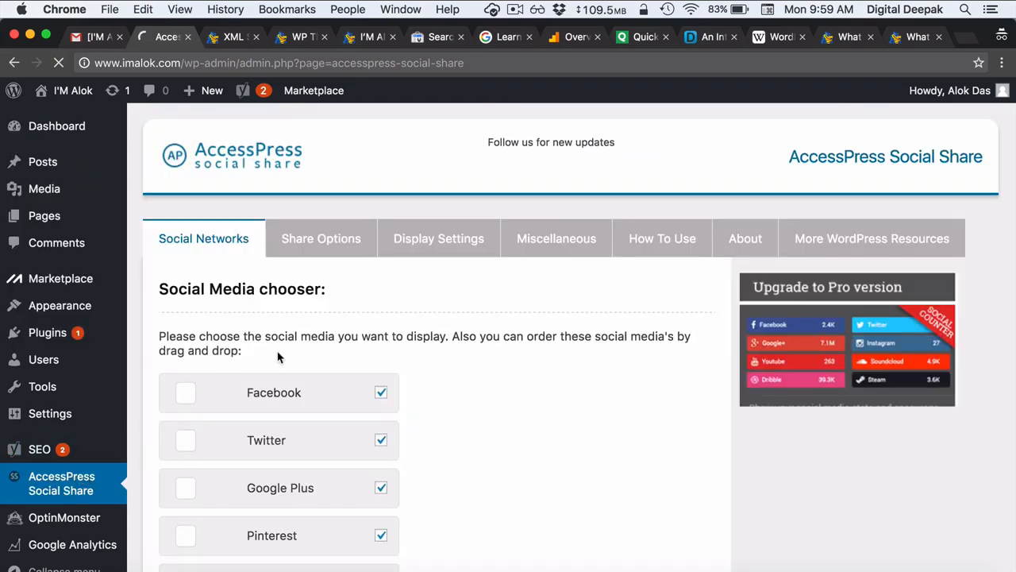
pyautogui.scroll(-5, 284, 354)
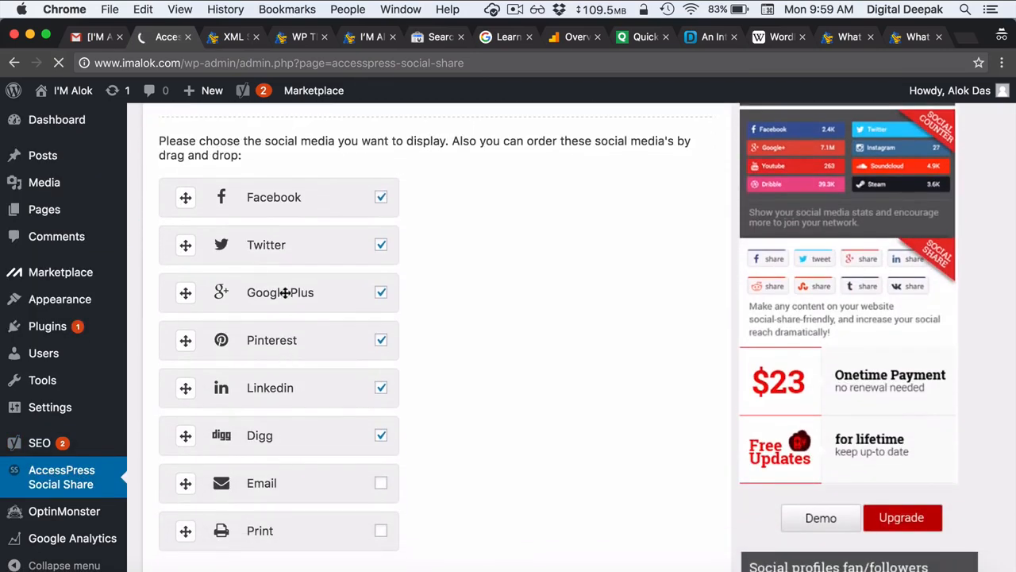
pyautogui.scroll(-3, 374, 445)
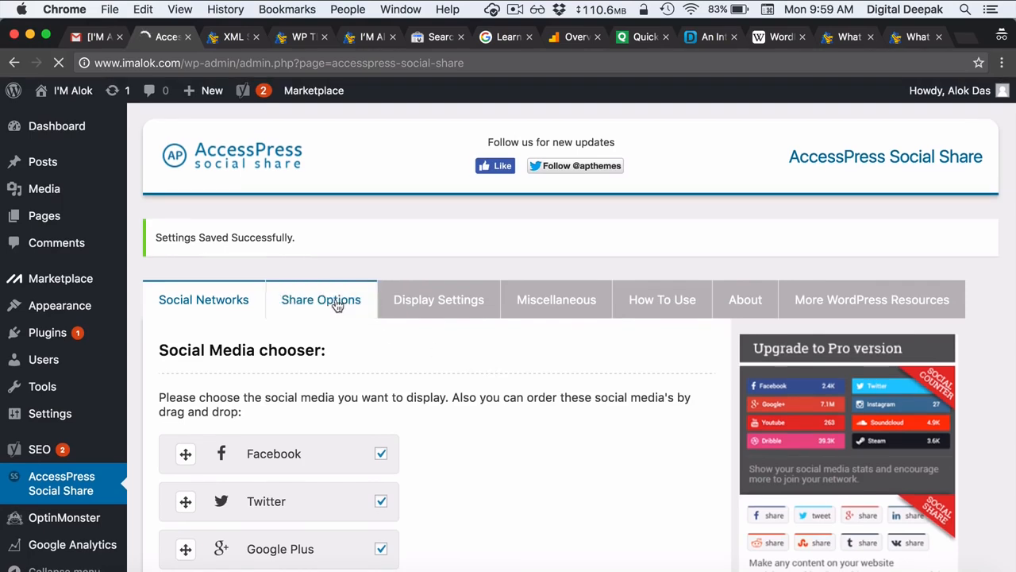
pyautogui.click(335, 302)
pyautogui.scroll(-2, 358, 405)
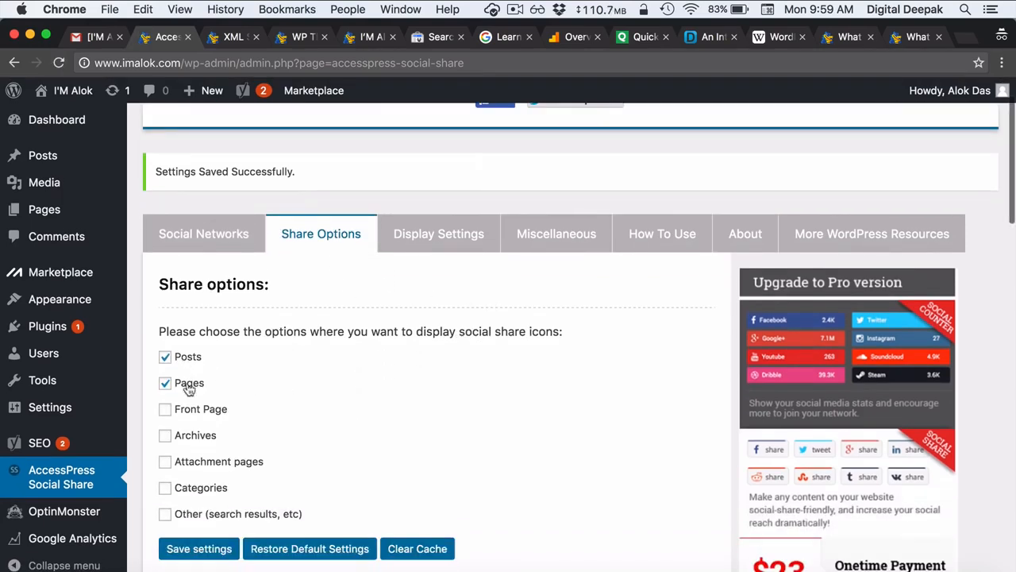
# - Set the share buttons to appear above content using Theme 2, and save the settings
pyautogui.click(452, 238)
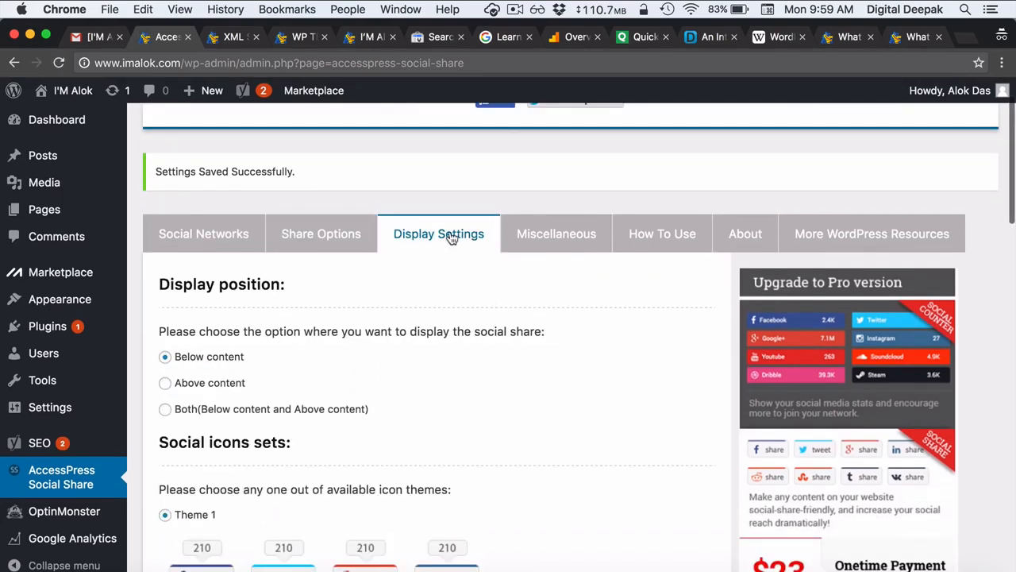
pyautogui.scroll(-1, 442, 361)
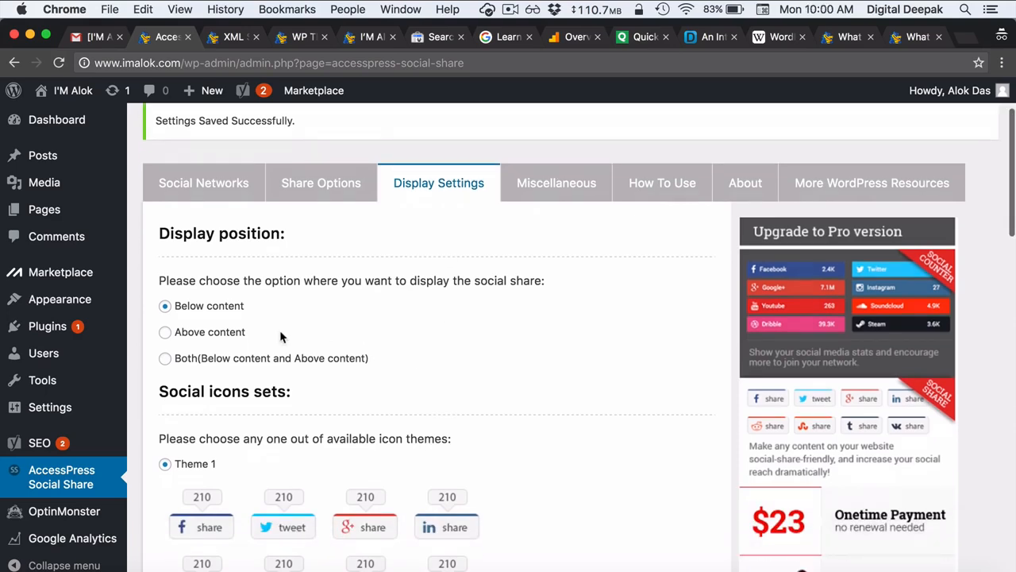
pyautogui.click(238, 331)
pyautogui.scroll(-3, 391, 331)
pyautogui.scroll(-3, 390, 331)
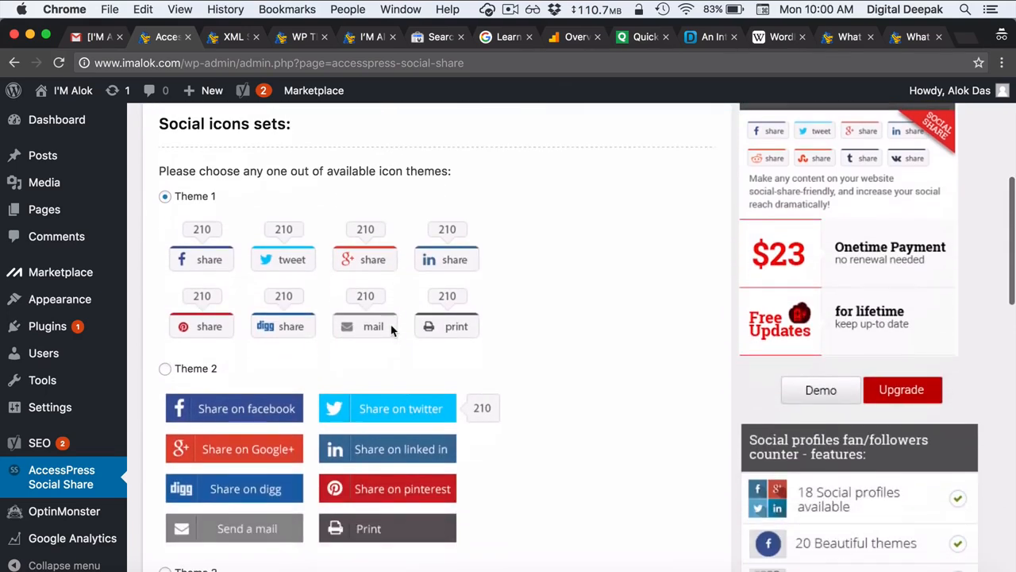
pyautogui.click(166, 307)
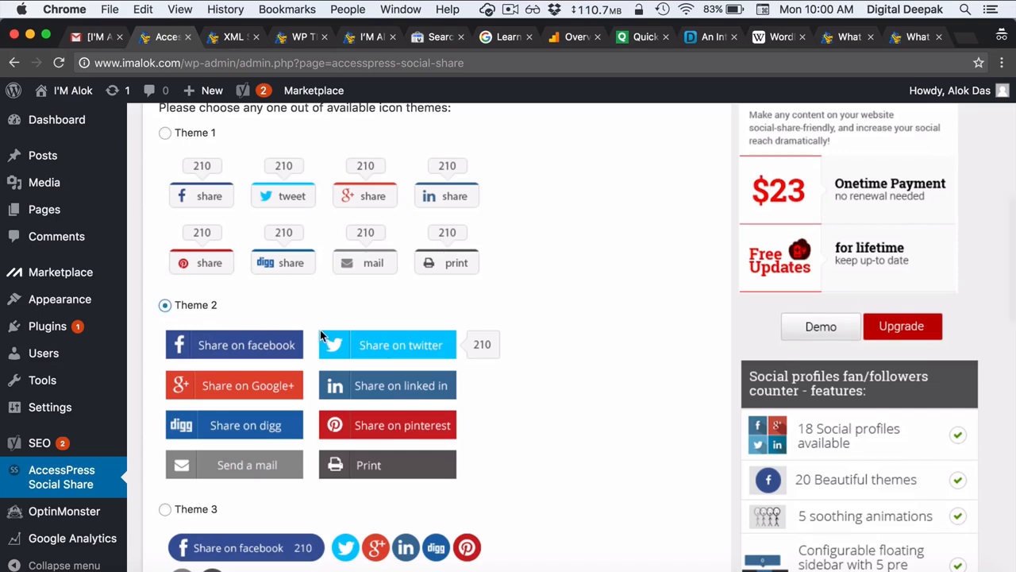
pyautogui.scroll(-7, 323, 340)
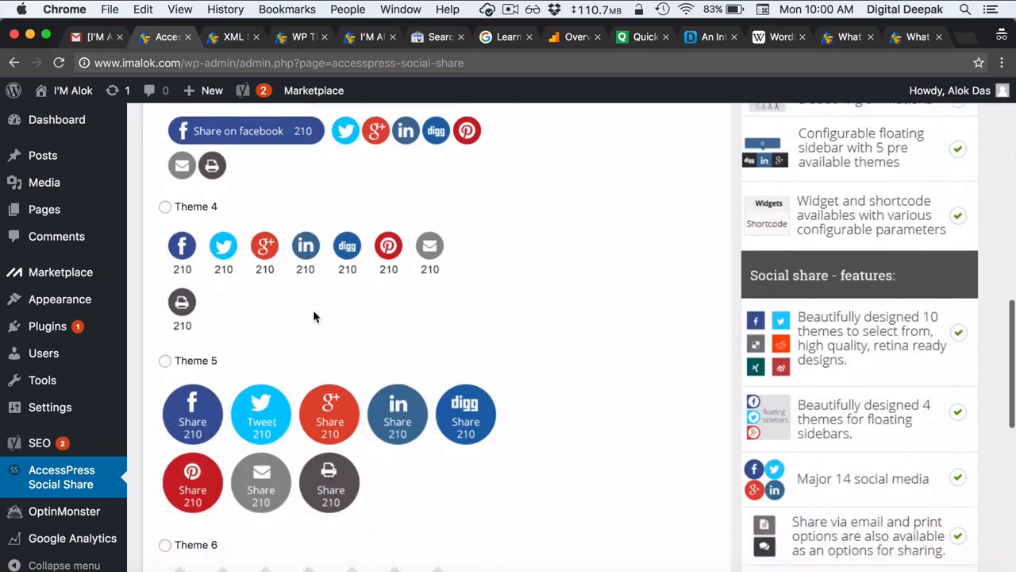
pyautogui.scroll(-5, 313, 316)
pyautogui.click(196, 319)
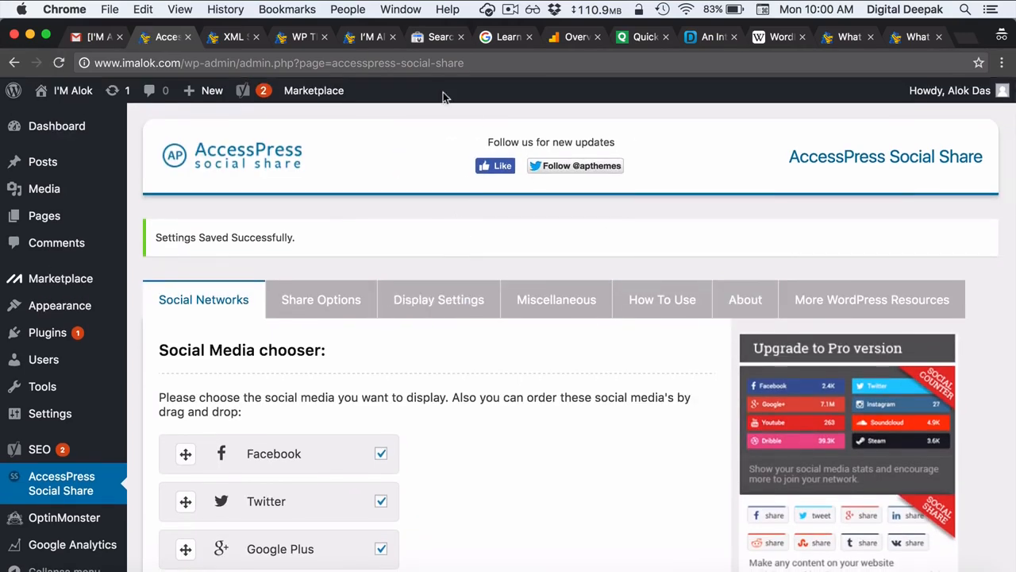
# - Check the share buttons on the 'What is WordPress?' post, then return to the blog's home page
pyautogui.click(302, 38)
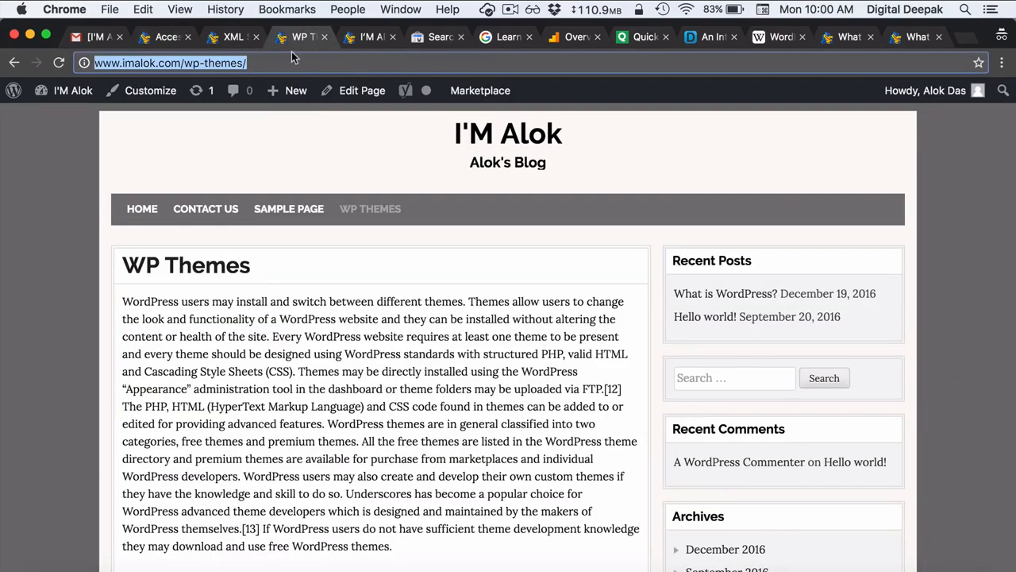
pyautogui.click(508, 141)
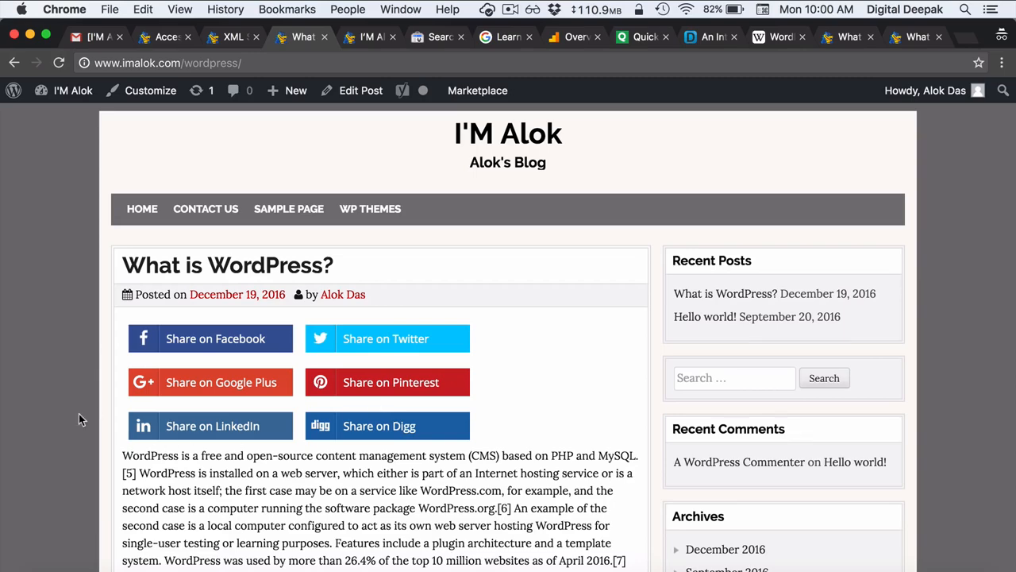
pyautogui.scroll(-10, 79, 413)
pyautogui.scroll(10, 79, 413)
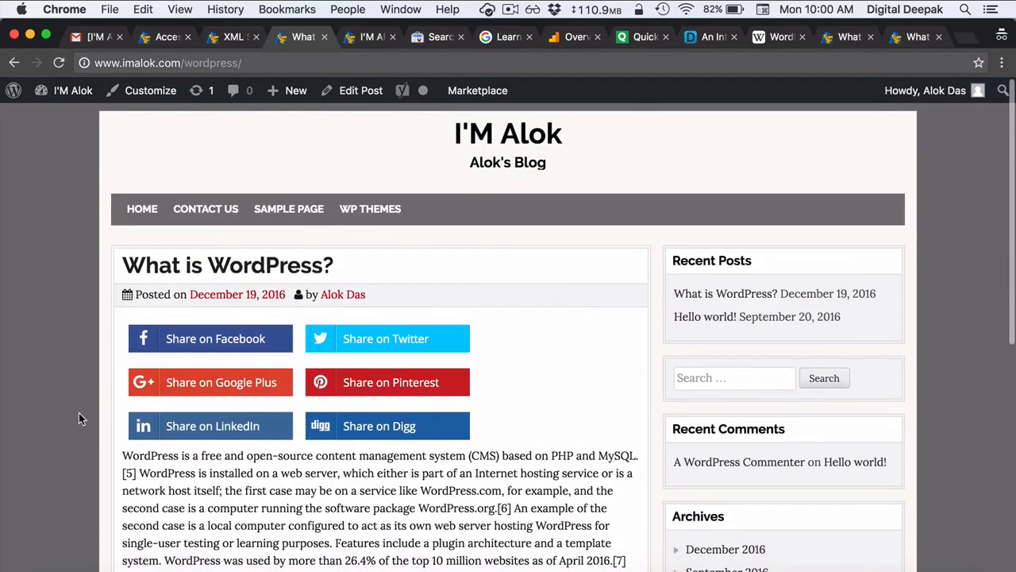
pyautogui.click(133, 211)
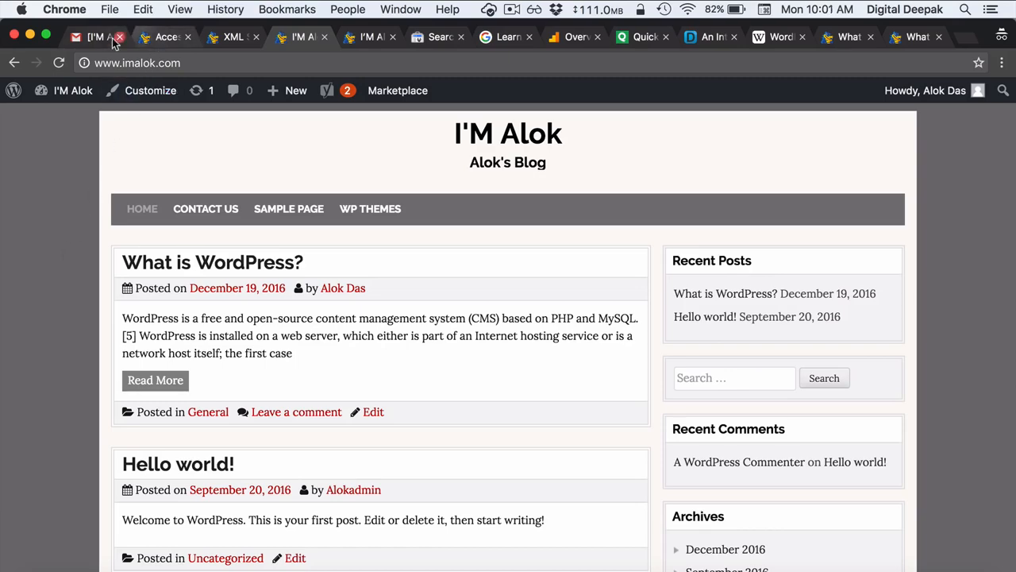
# - Check the Gmail inbox, then return to the saved AccessPress Social Share settings with Facebook, Twitter and Google Plus enabled
pyautogui.click(111, 40)
pyautogui.click(69, 211)
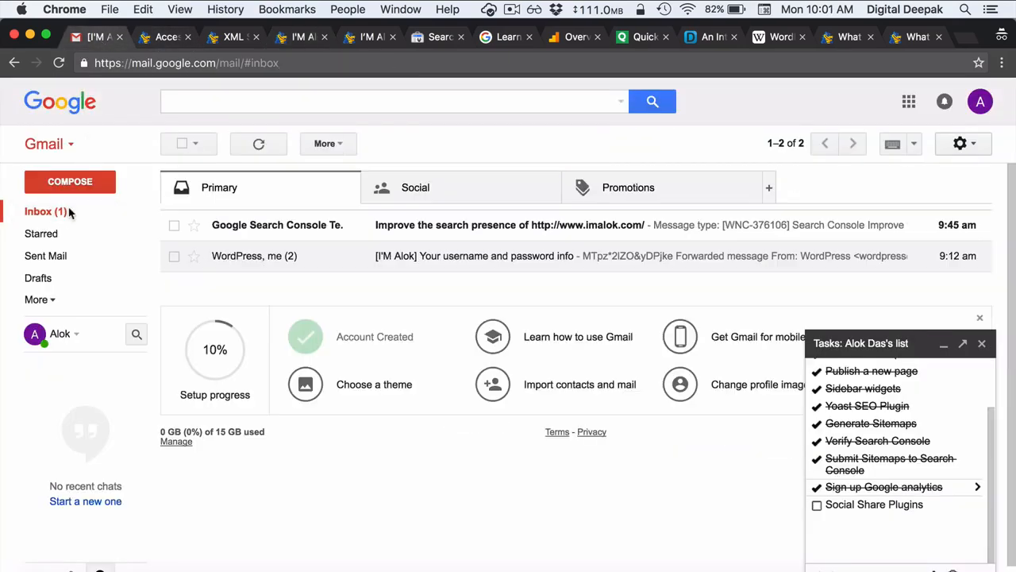
pyautogui.click(167, 37)
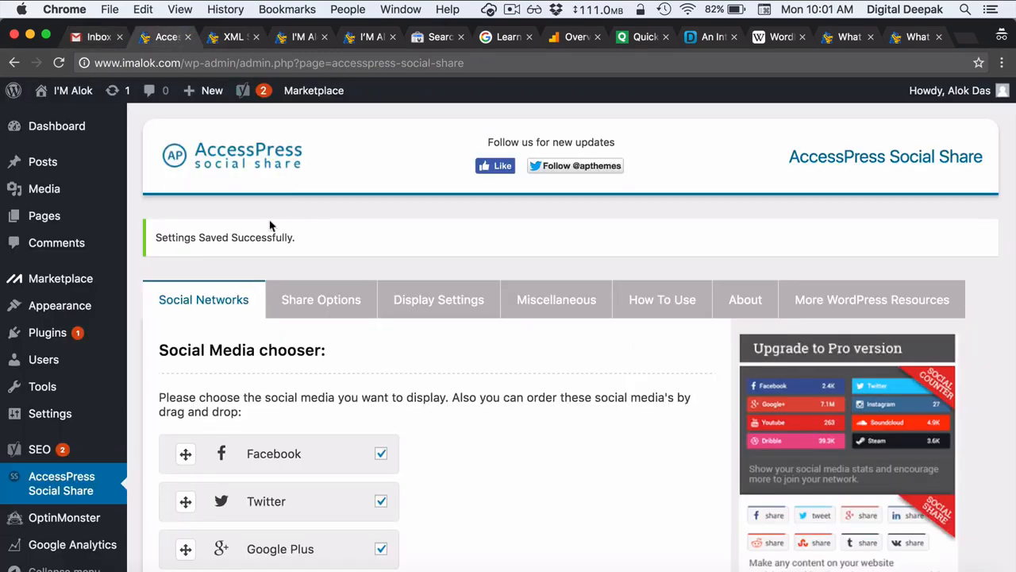
pyautogui.moveTo(127, 199)
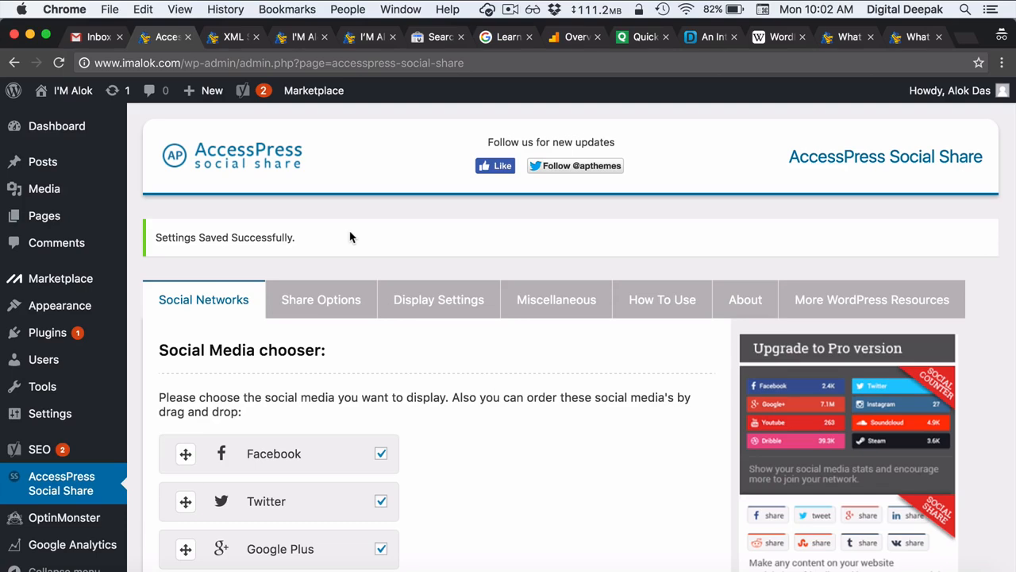
pyautogui.click(510, 10)
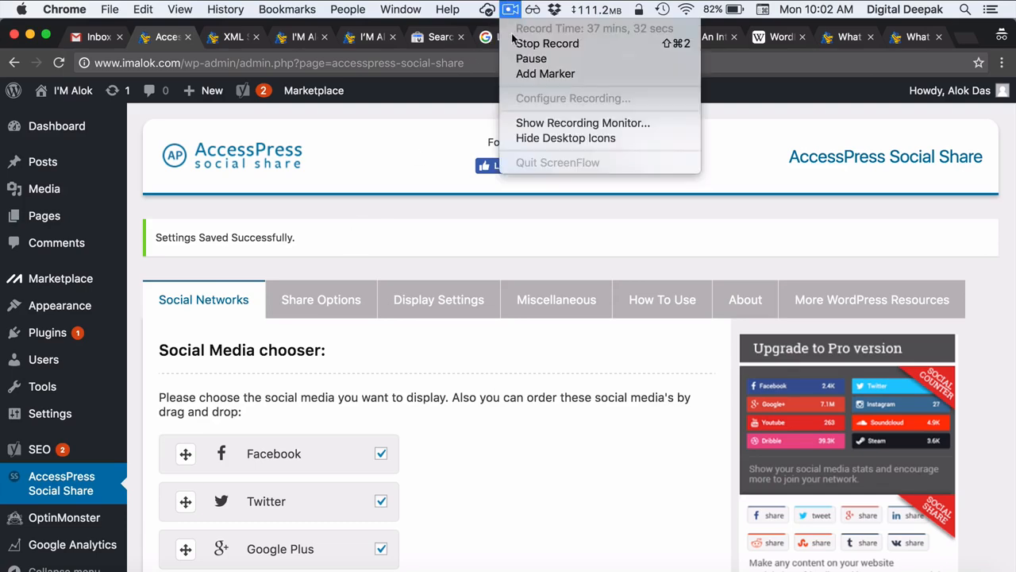